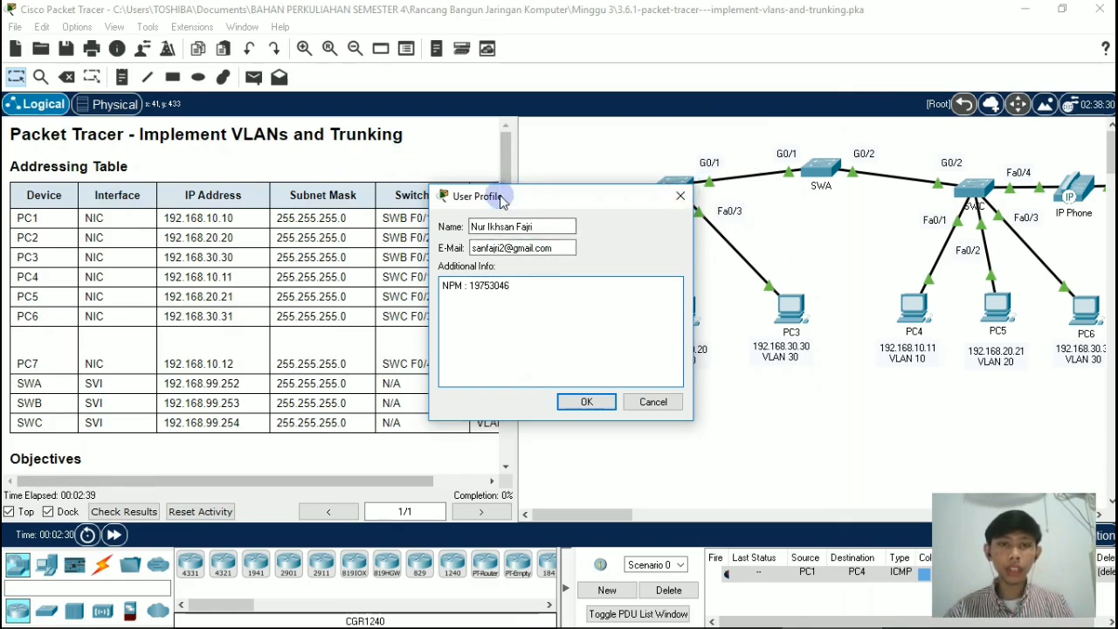
Step: Confirm the user profile and read the activity instructions from the addressing table down to the Part 1 VLAN table
left_click(587, 402)
scroll(509, 234, "down", 1)
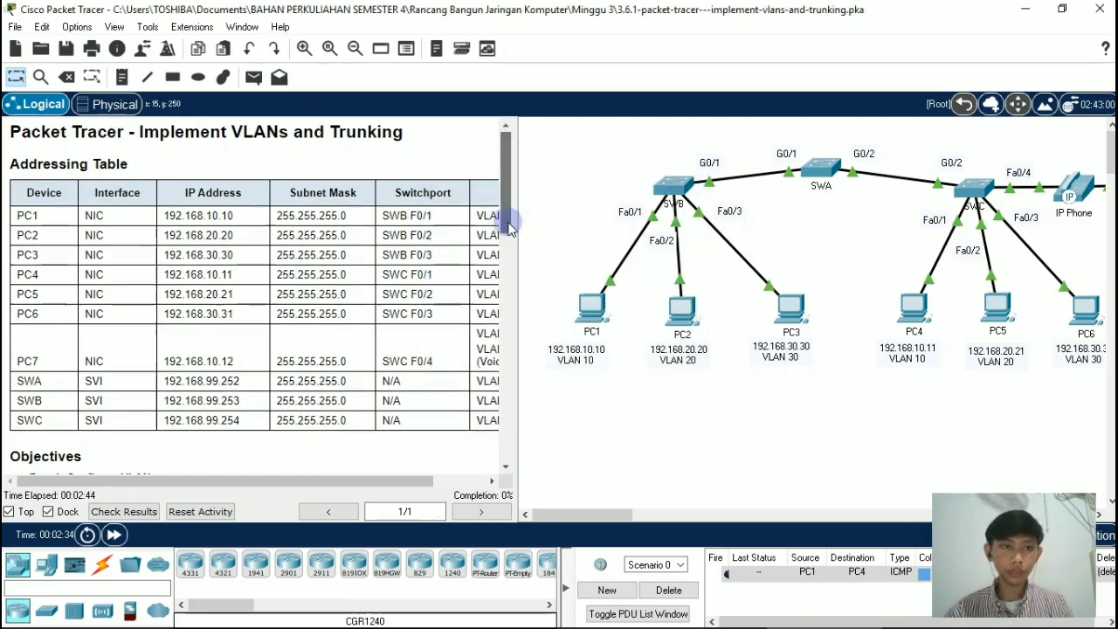
left_click_drag(509, 230, 508, 233)
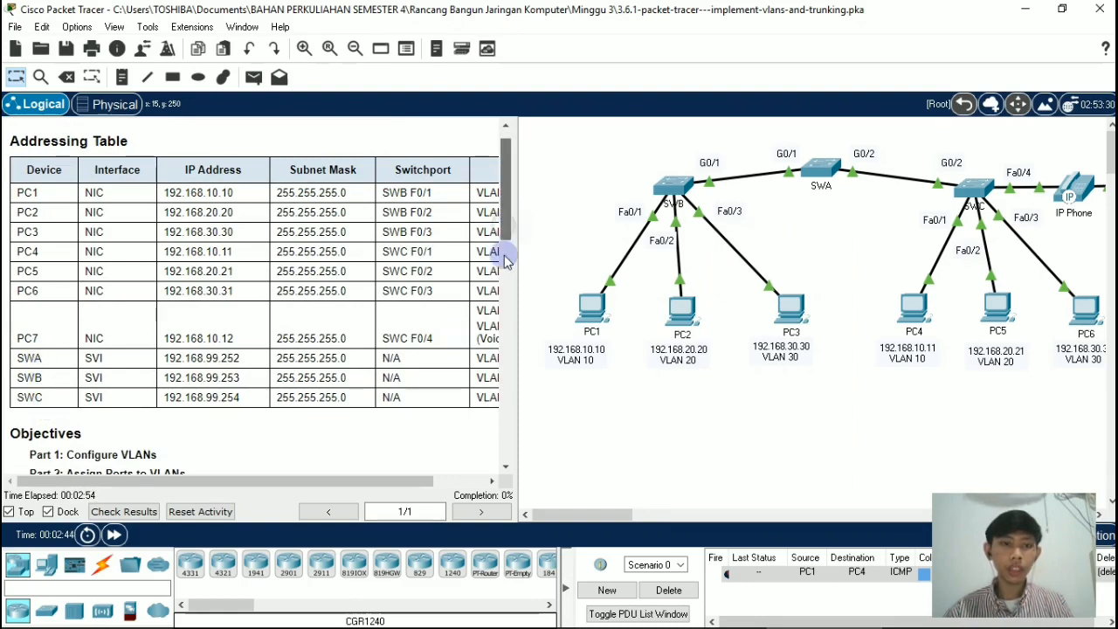
left_click_drag(506, 236, 505, 306)
scroll(505, 306, "down", 3)
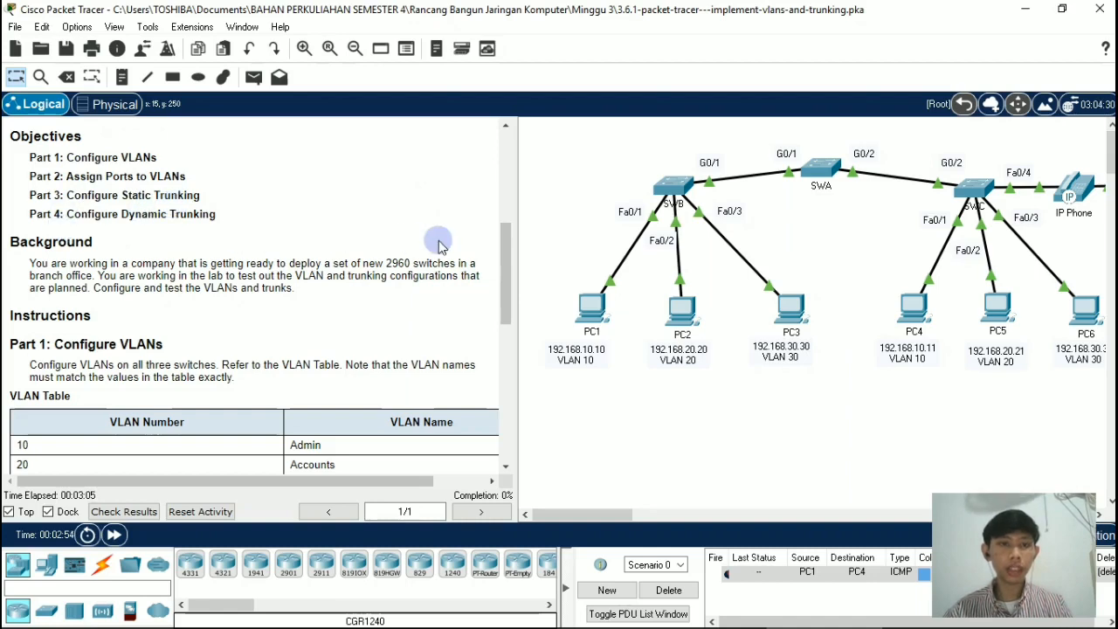
scroll(502, 278, "down", 3)
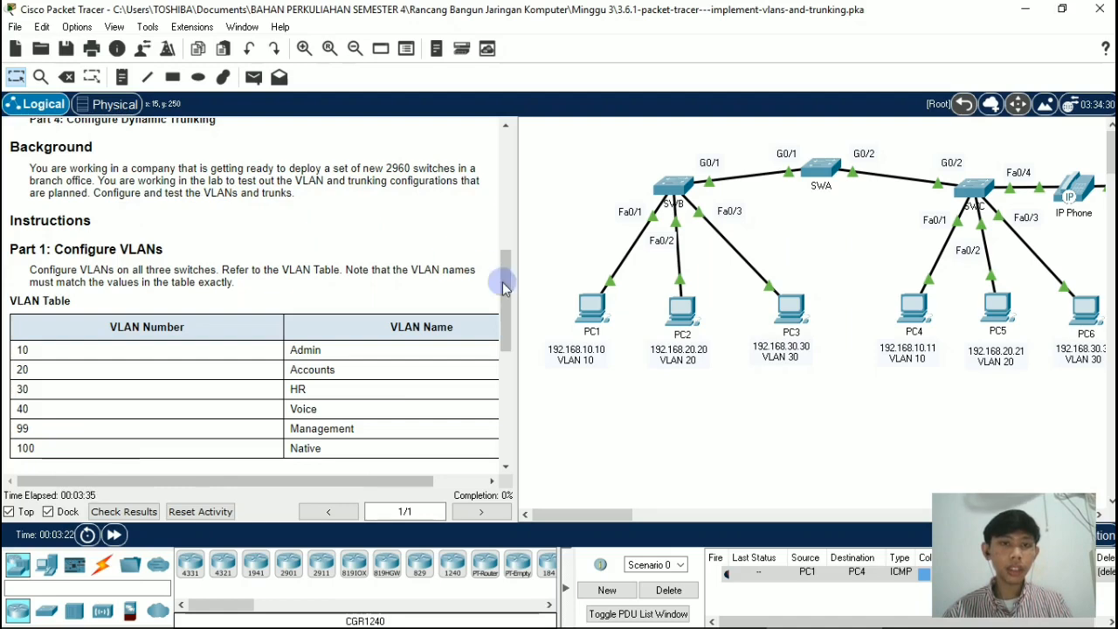
left_click_drag(504, 288, 510, 299)
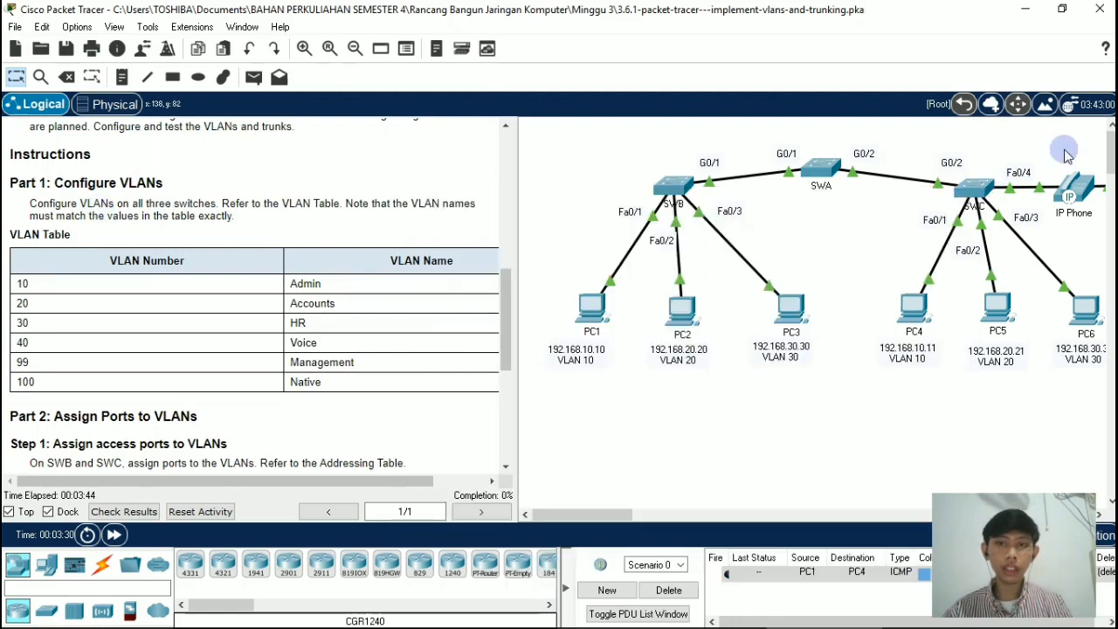
Step: Open the command line of switch SWA and enter global configuration mode through privileged mode
left_click(820, 171)
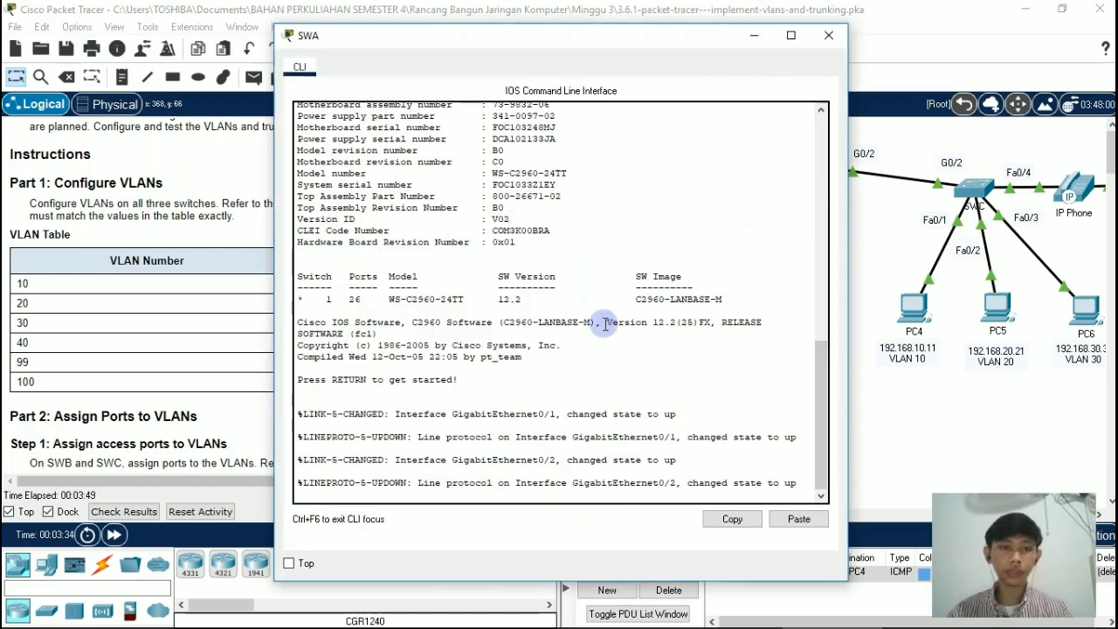
key("Return")
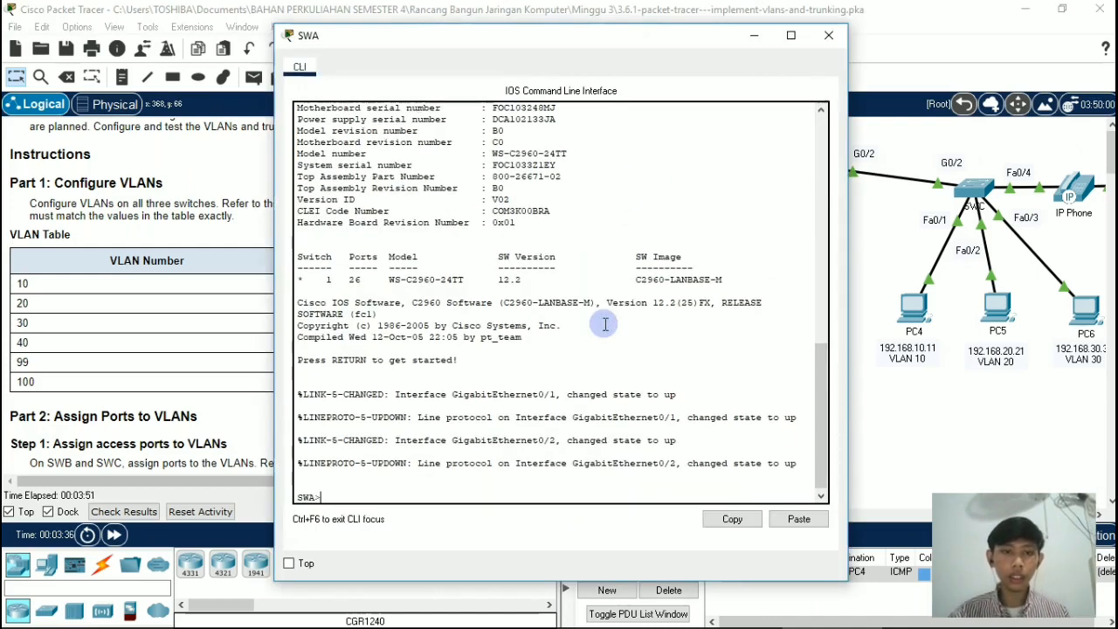
type("en")
key("Tab")
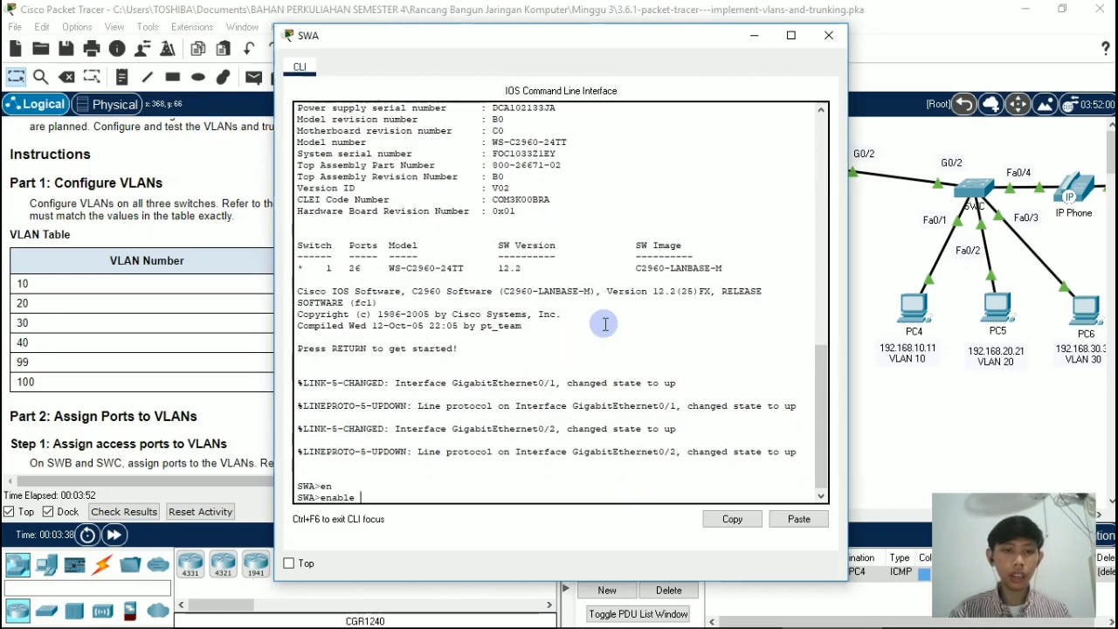
key("Return")
type("co")
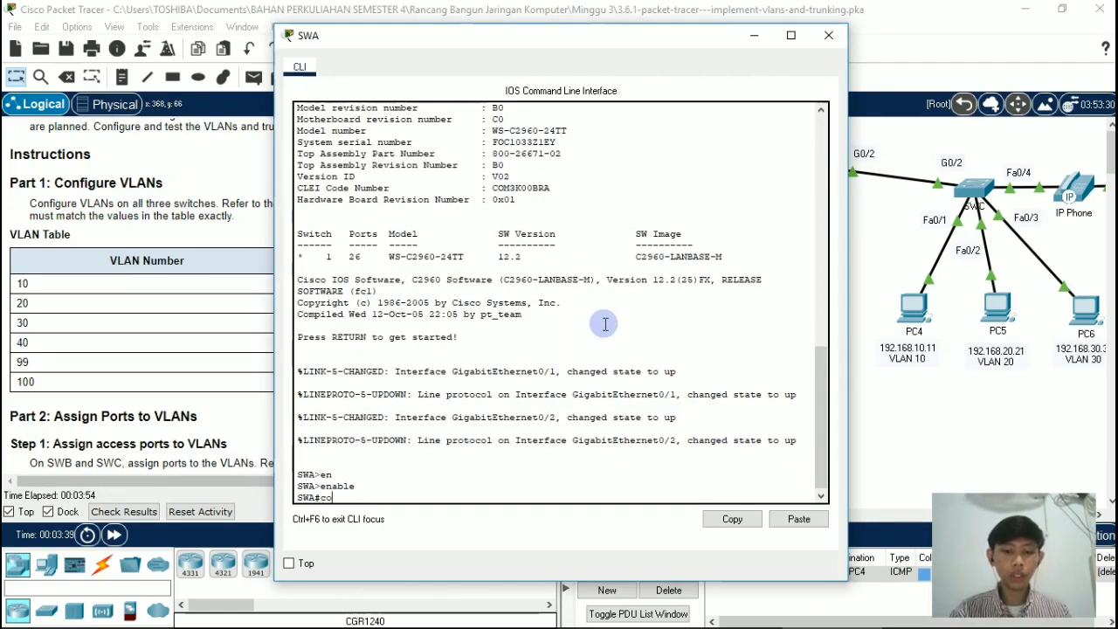
type("nfig ")
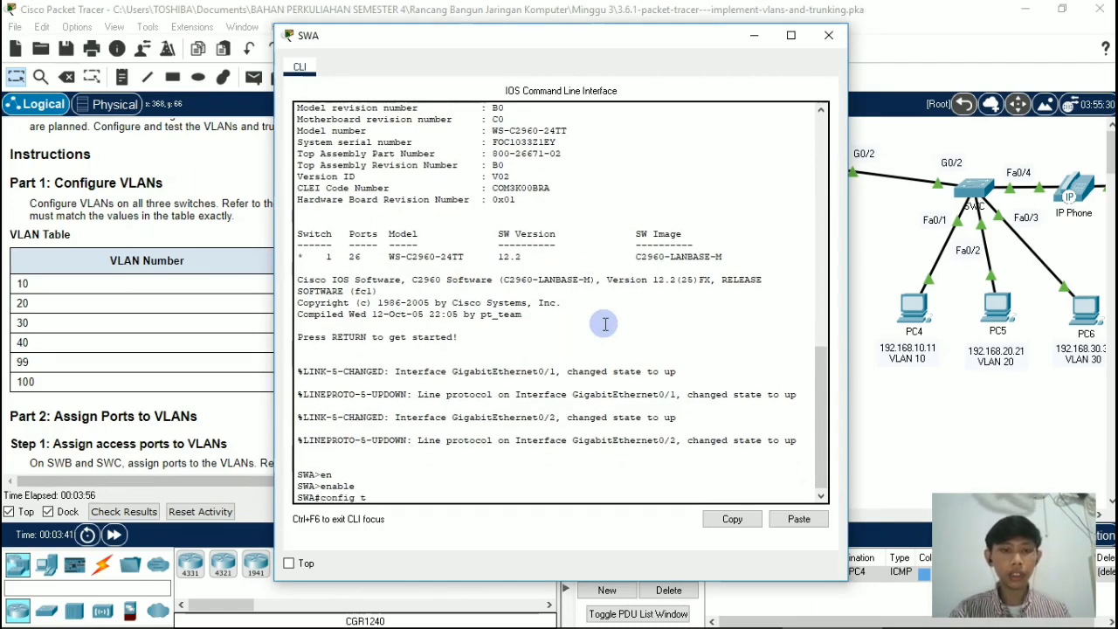
type("t")
key("Tab")
key("Return")
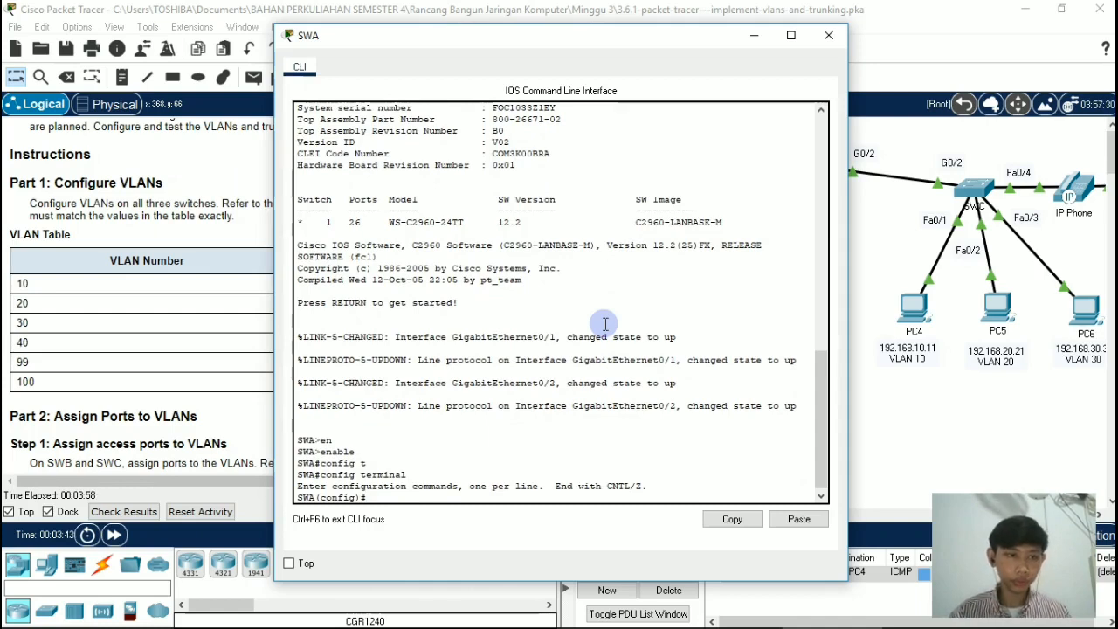
Step: Create VLAN 10 on switch SWA and name it Admin
type("vlan")
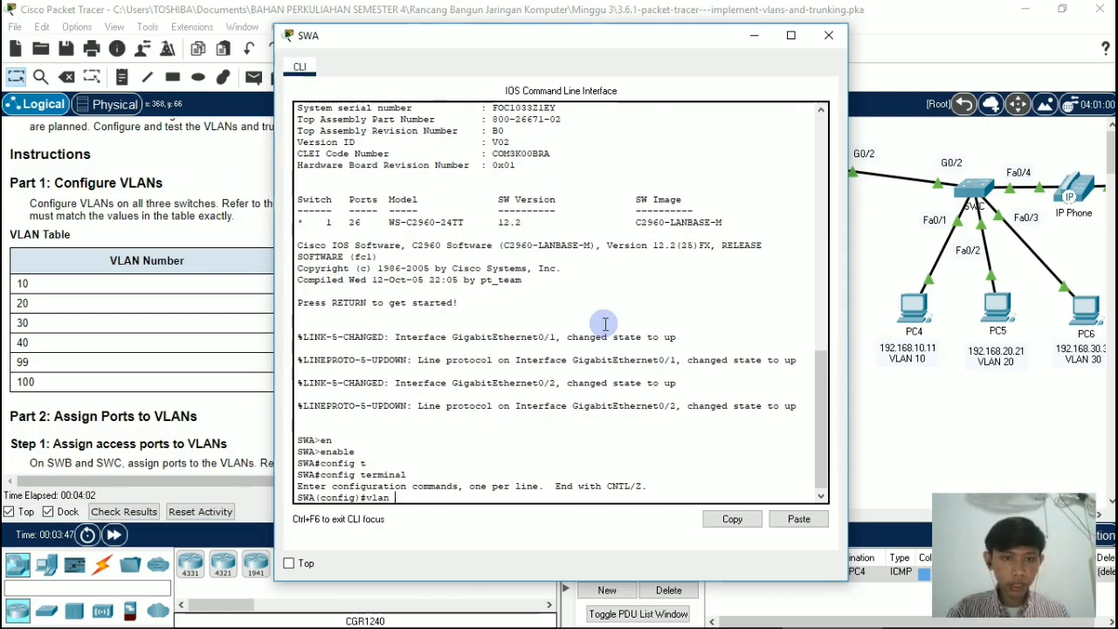
type(" 10")
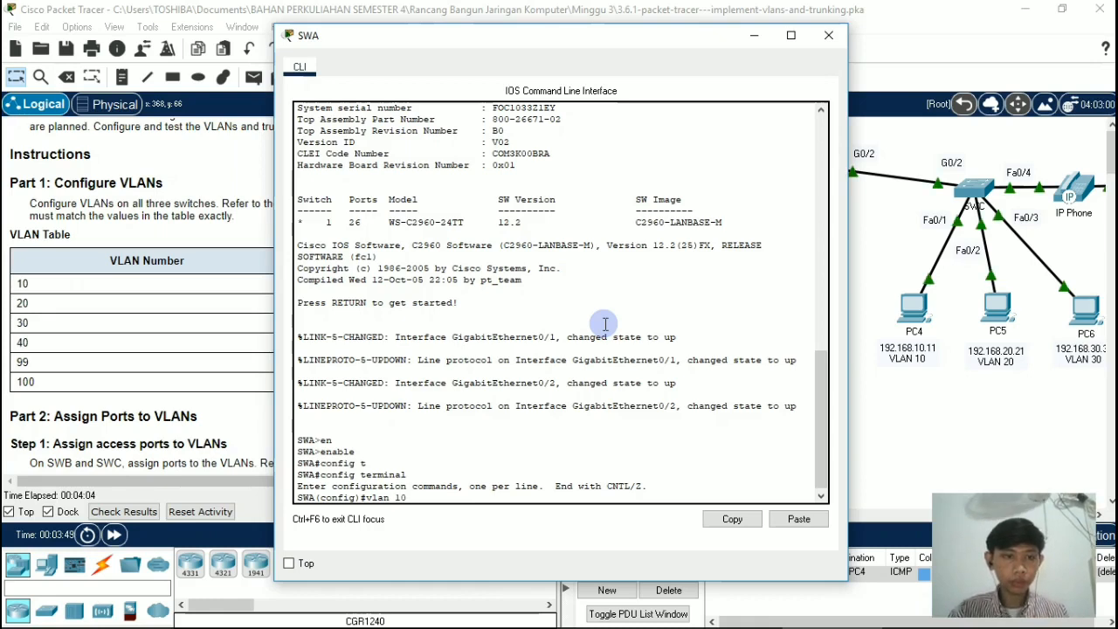
key("Return")
type("n")
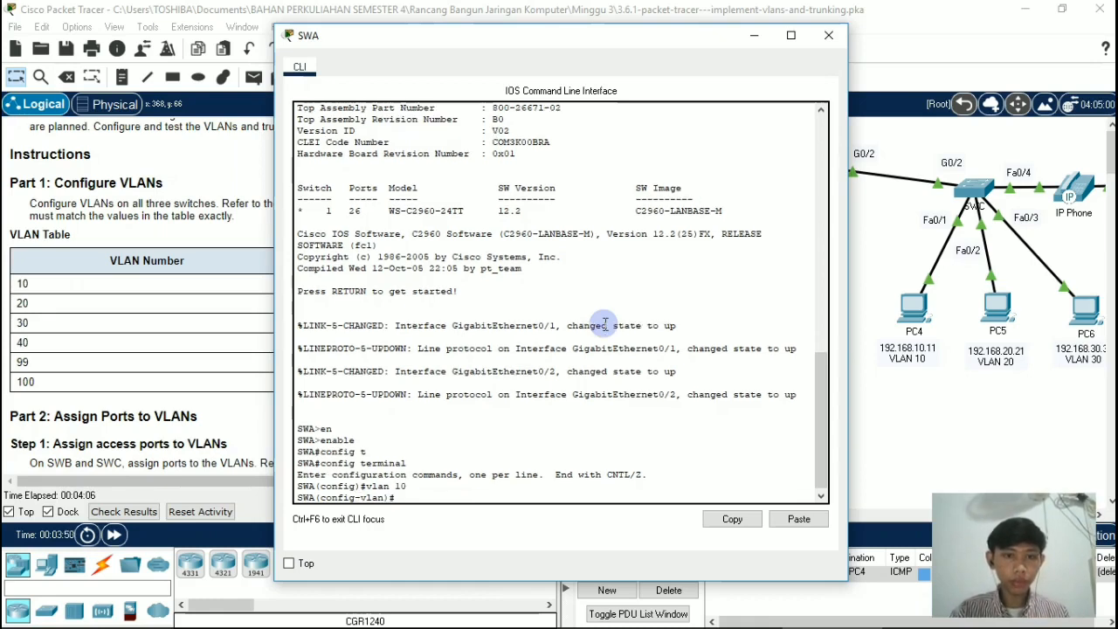
type("ame ad,")
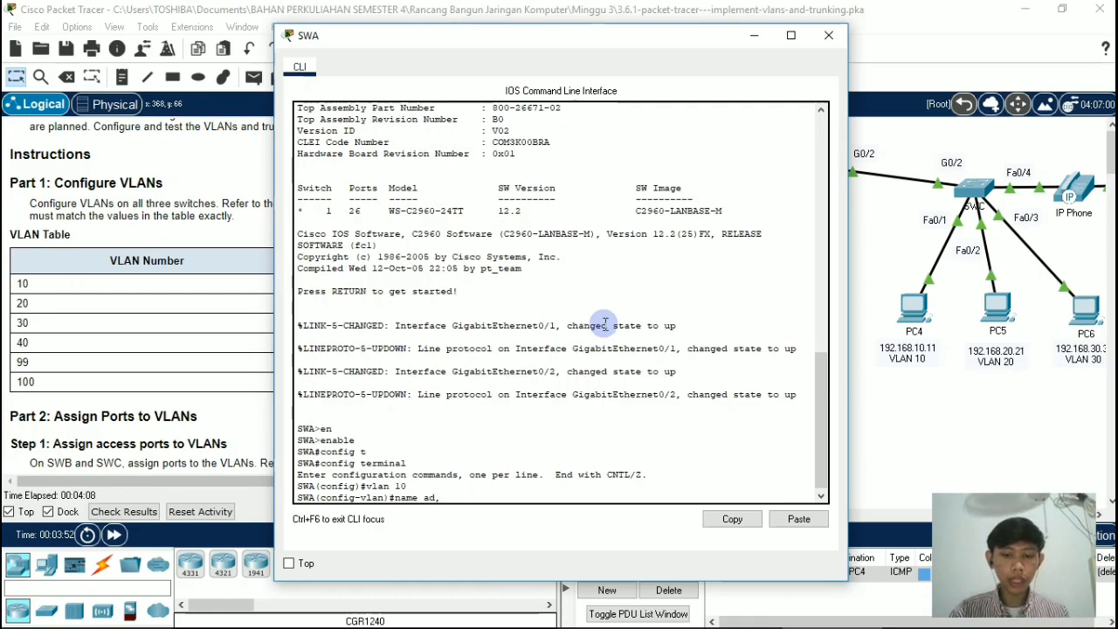
key("BackSpace")
key("BackSpace")
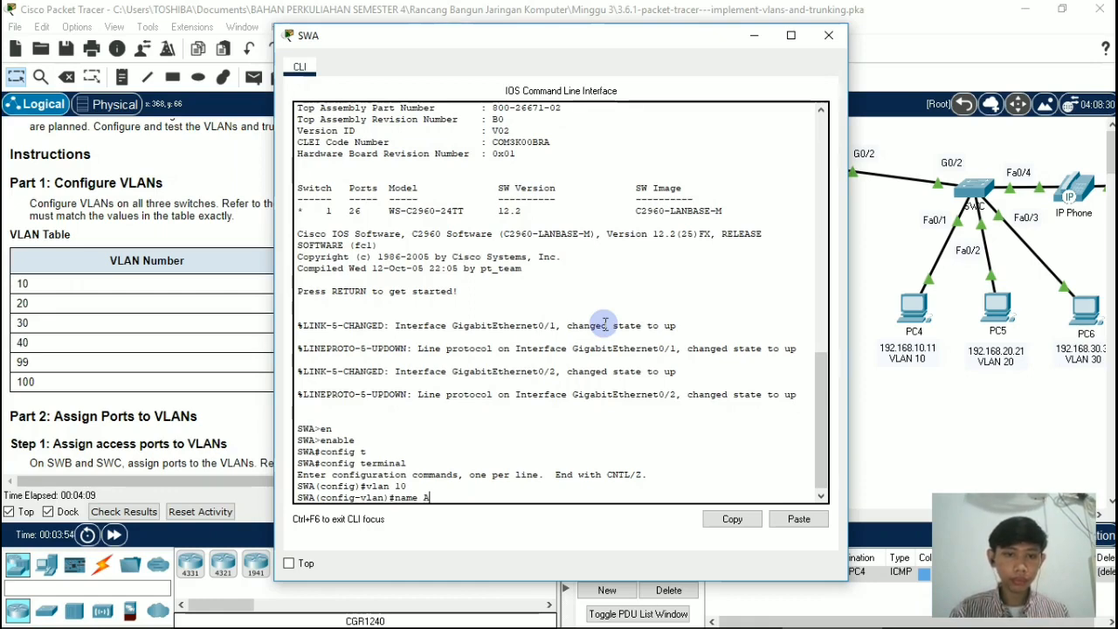
type("Admin")
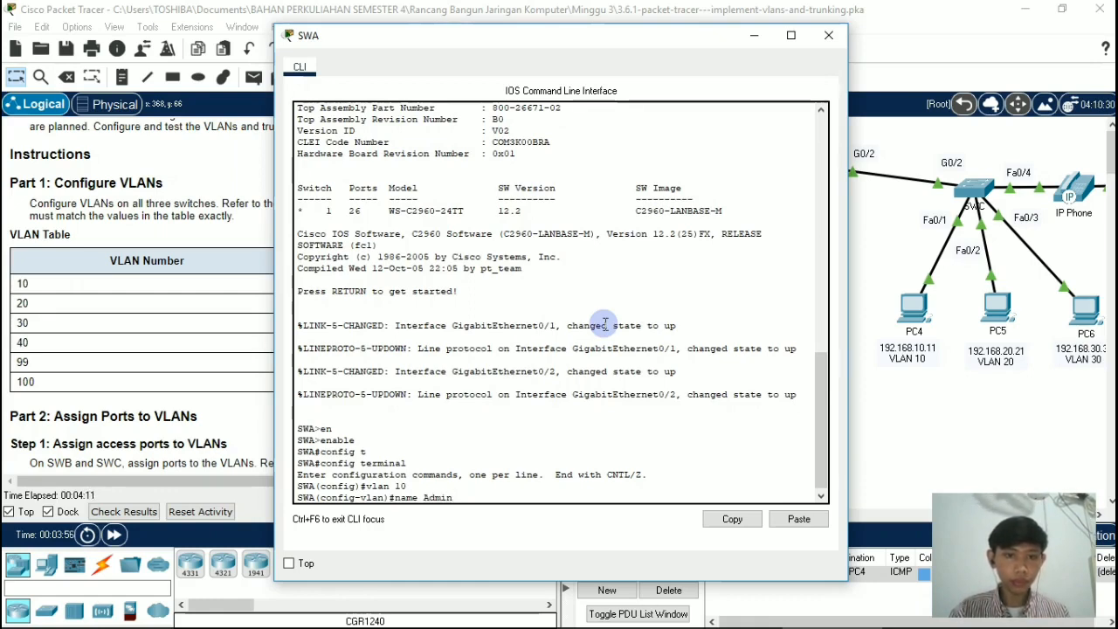
key("Return")
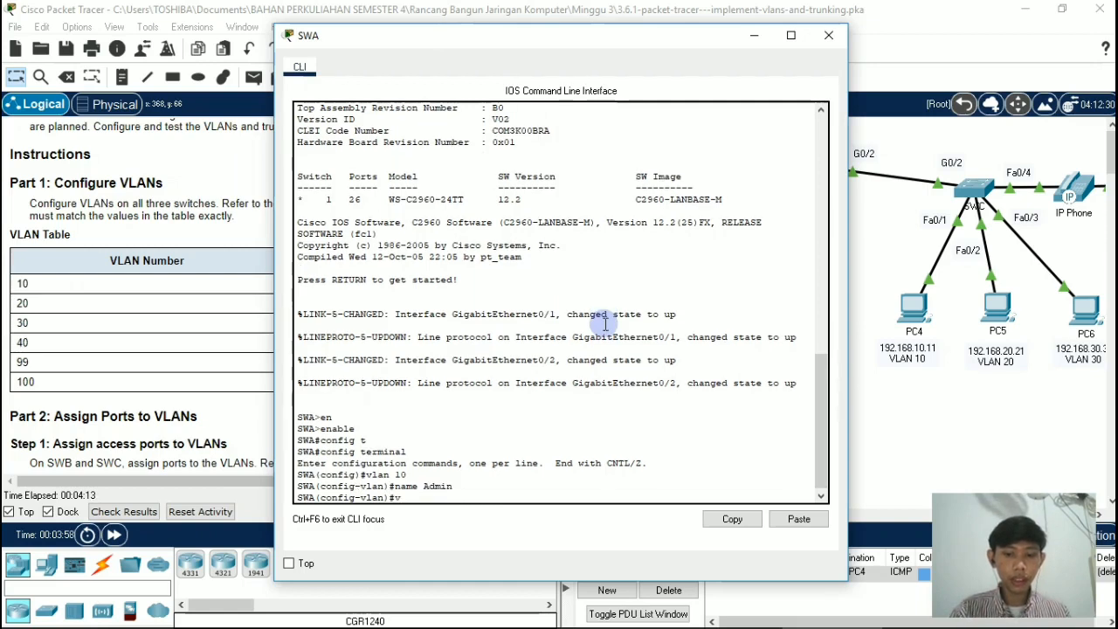
Step: Create VLAN 20 on switch SWA and name it Accounts
type("vlan 20")
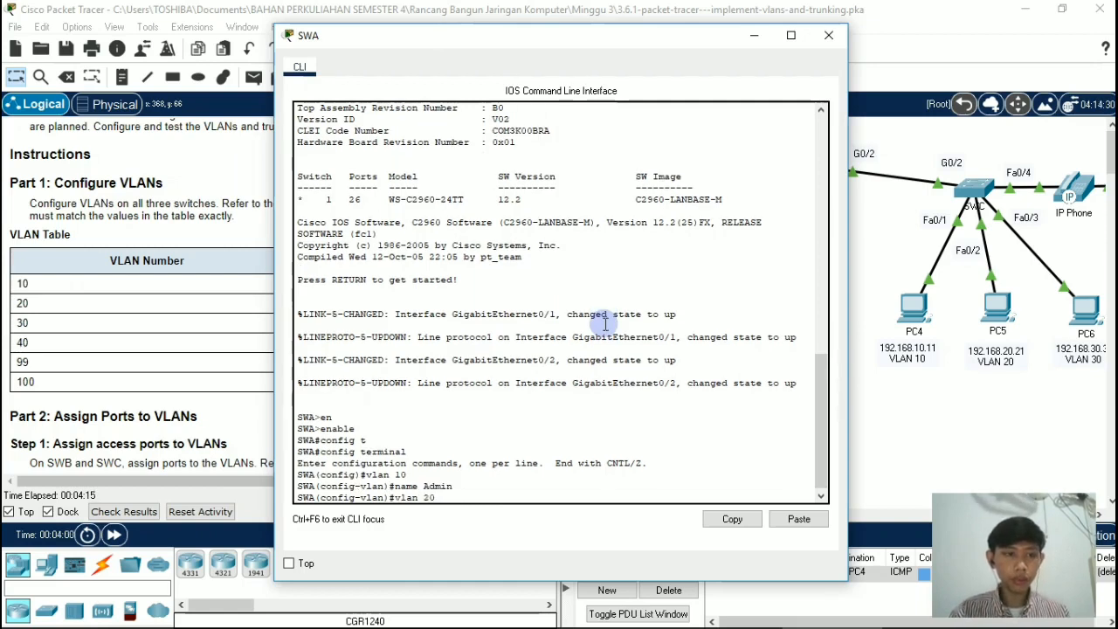
key("Return")
type("n")
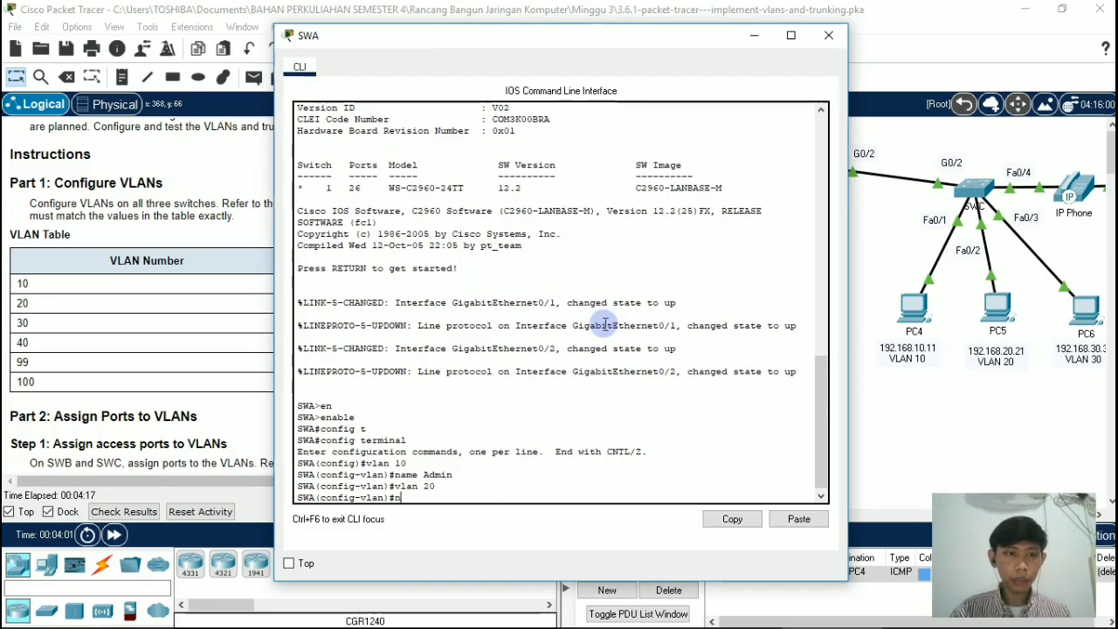
type("ame a")
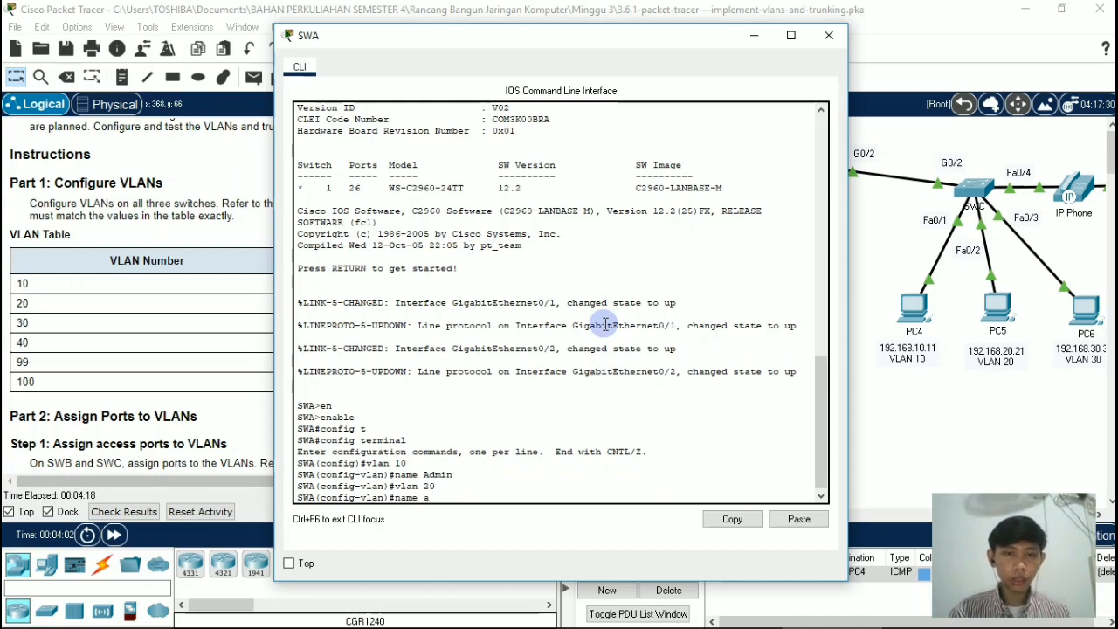
type("cc")
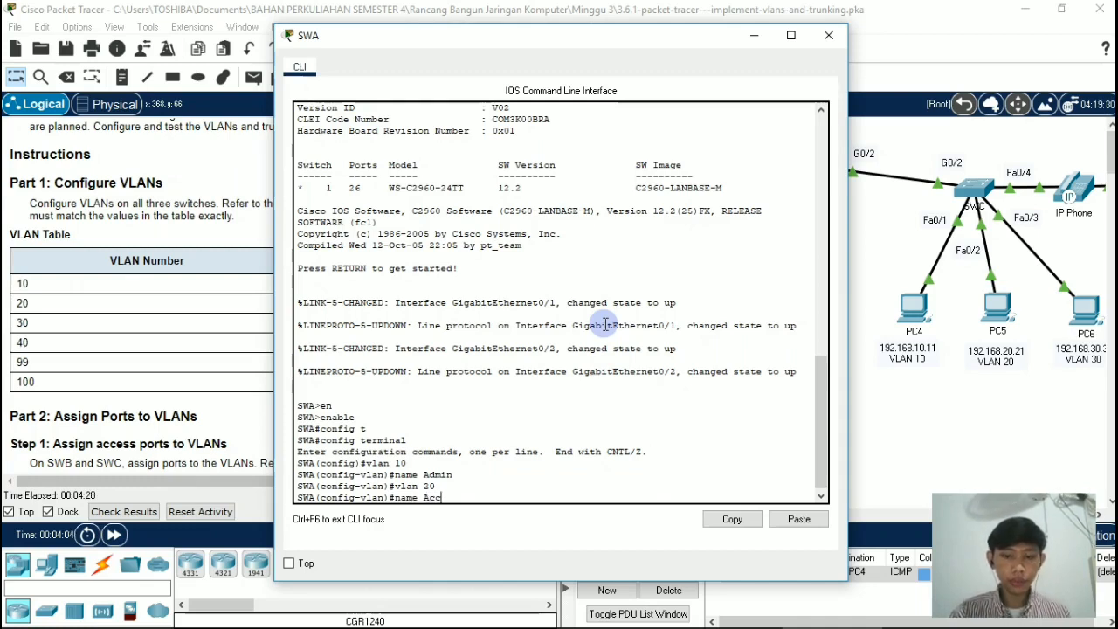
type("ounts")
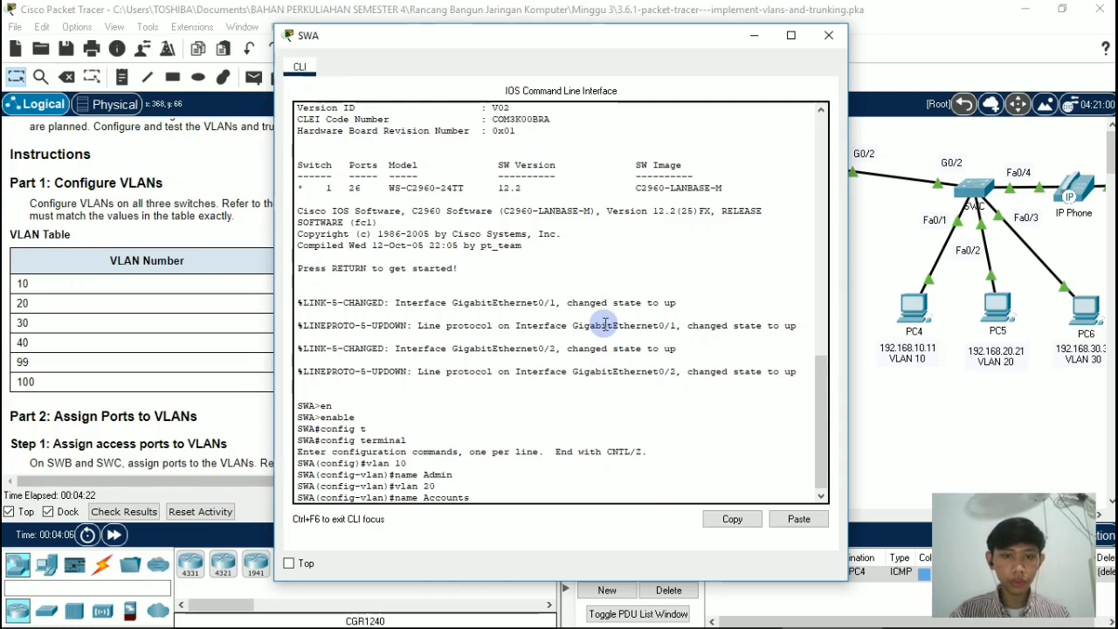
key("Return")
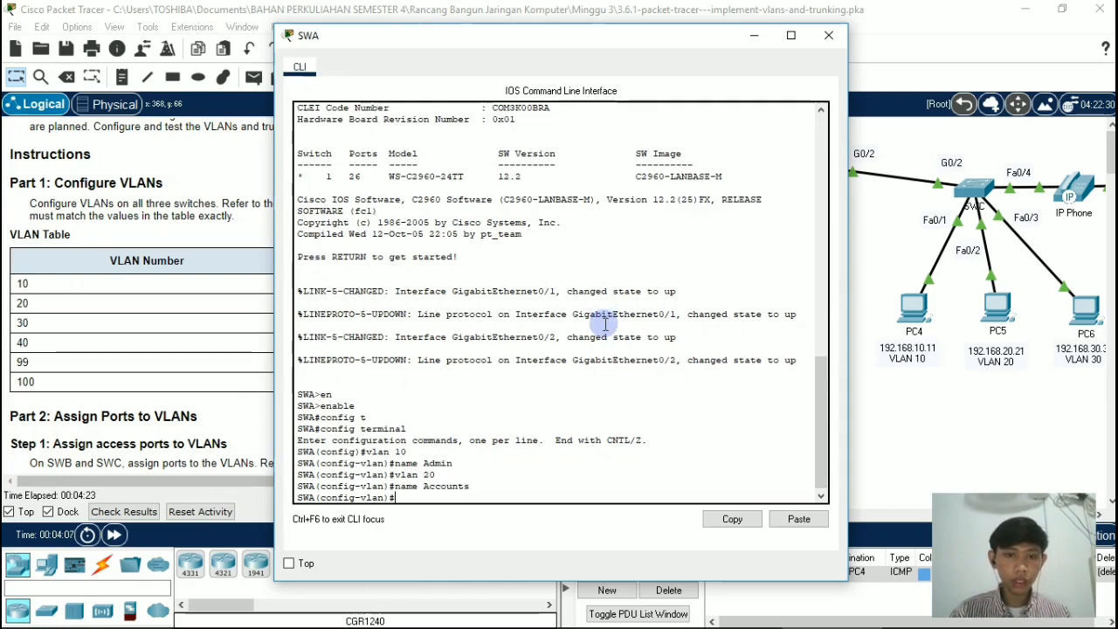
Step: Create VLAN 30 on switch SWA and name it HR
type("vlan")
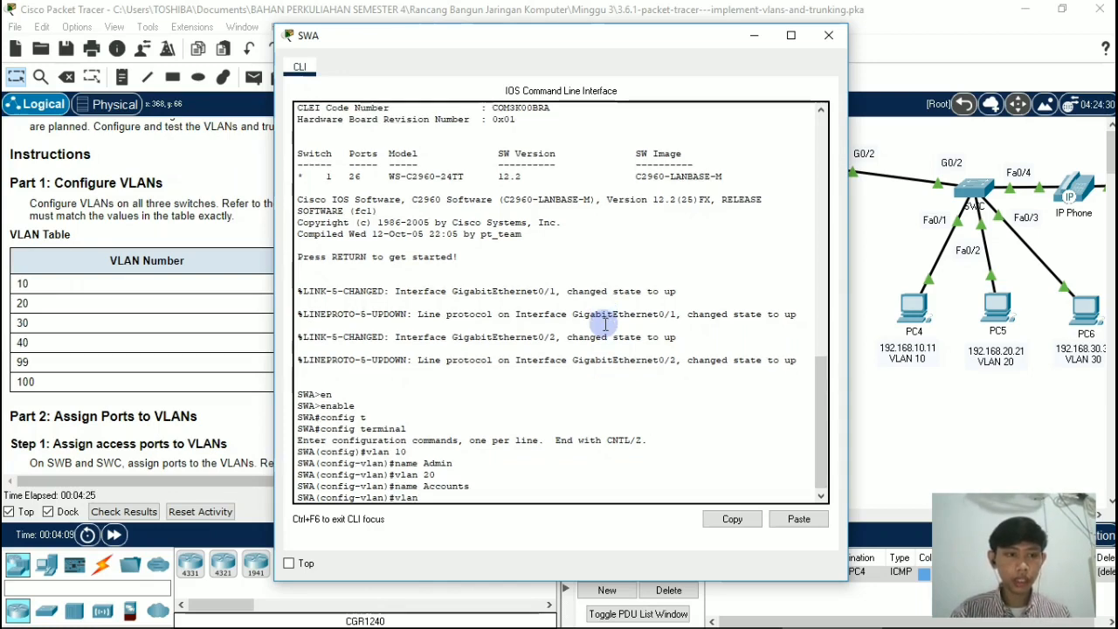
type(" 30")
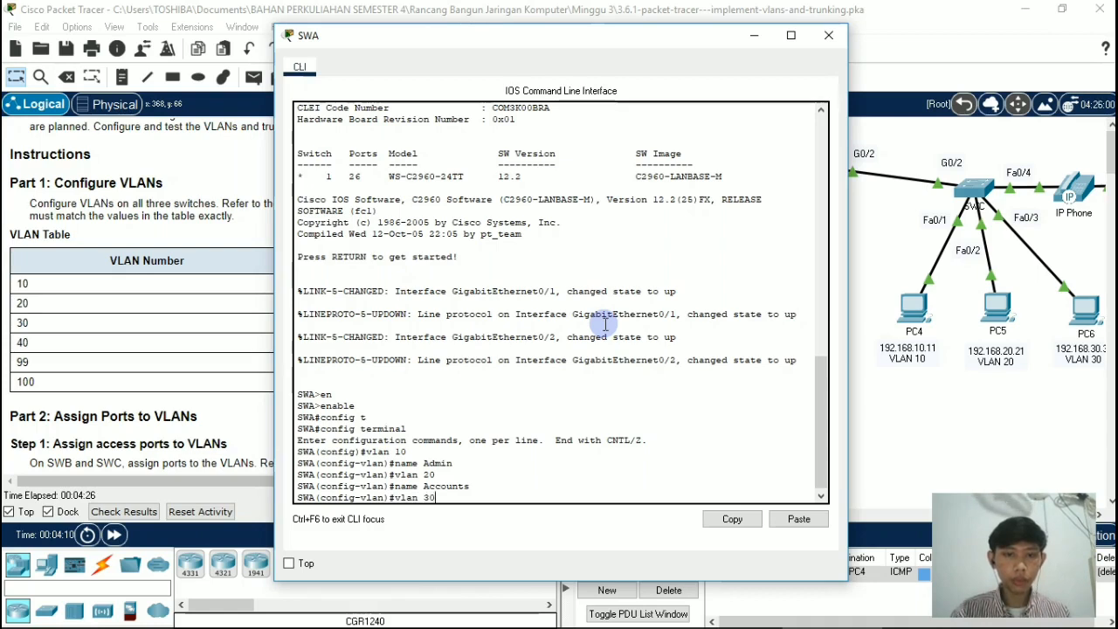
key("Return")
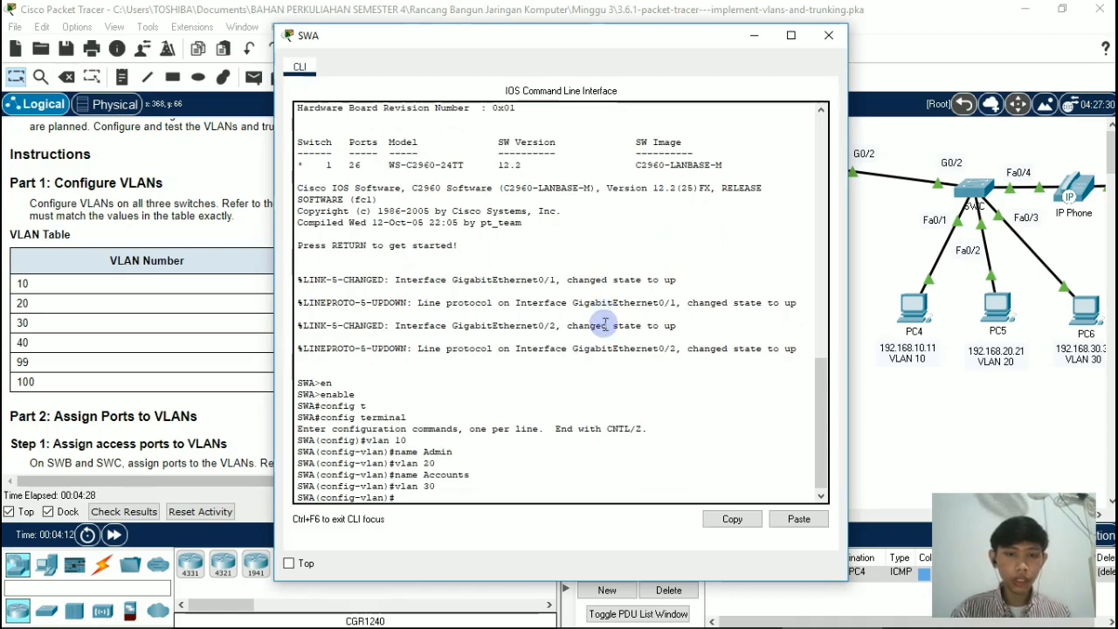
type("name ")
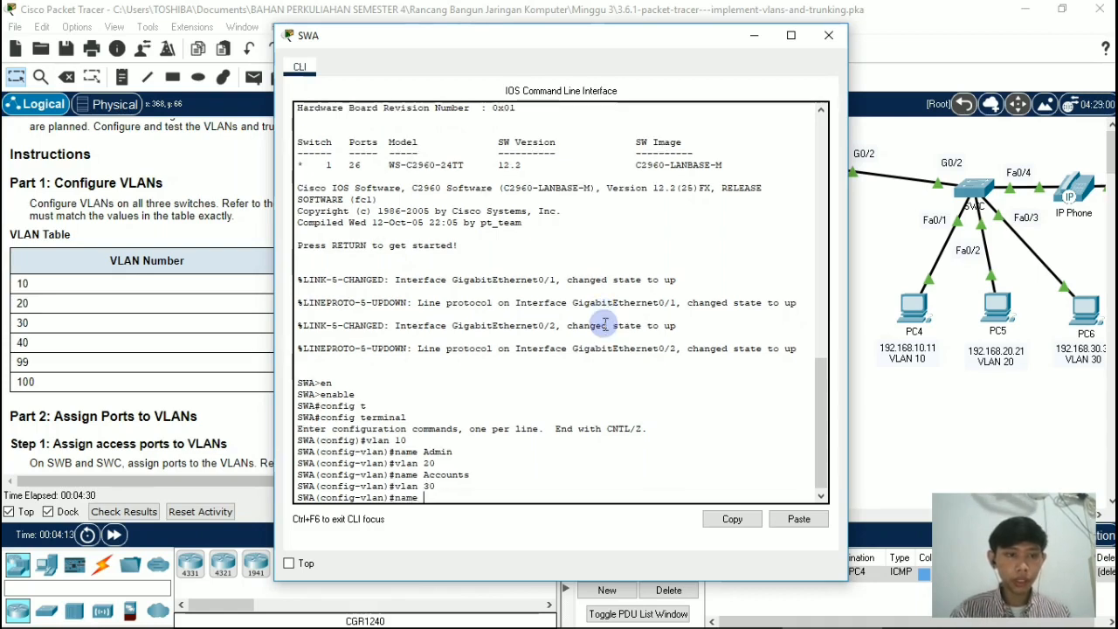
type("HR")
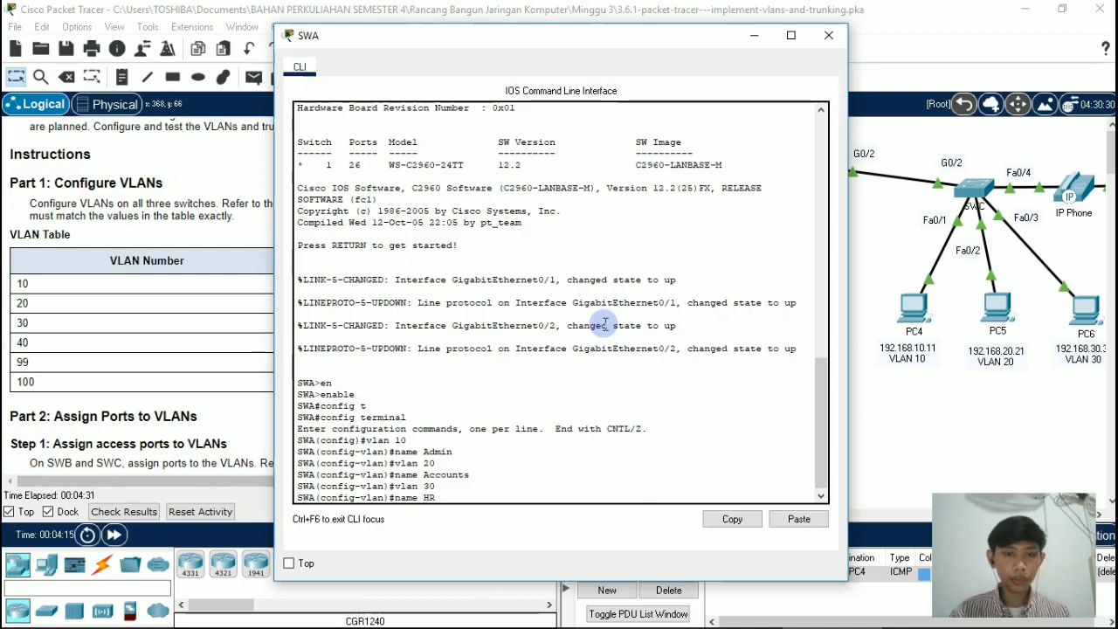
key("Return")
Step: Create VLAN 40 on switch SWA and name it Voice
type("vlan)#vlan")
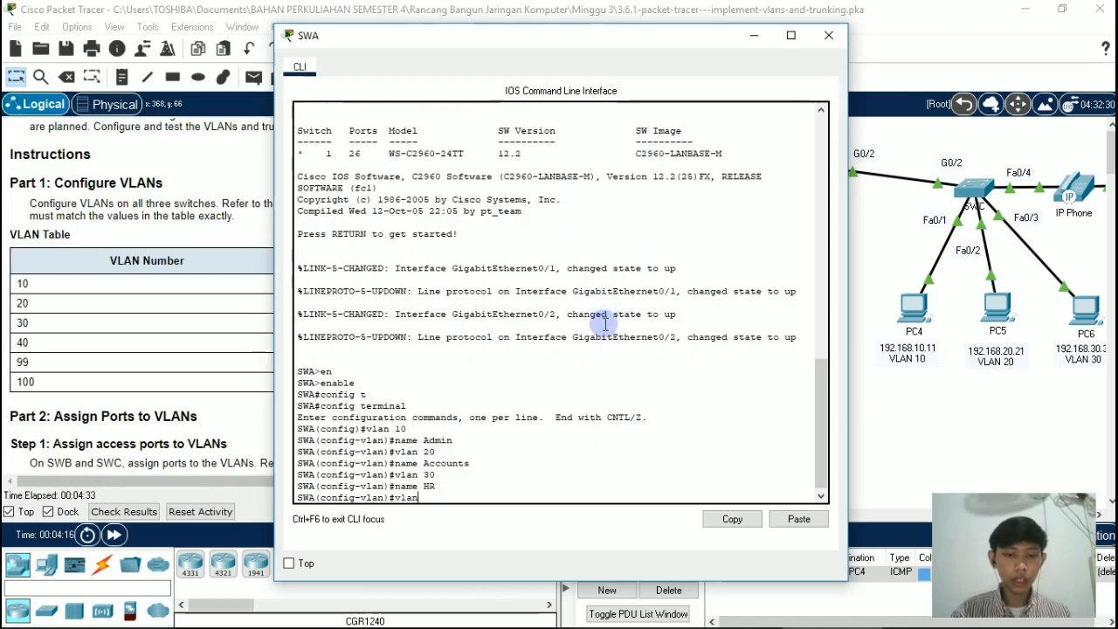
type(" 40")
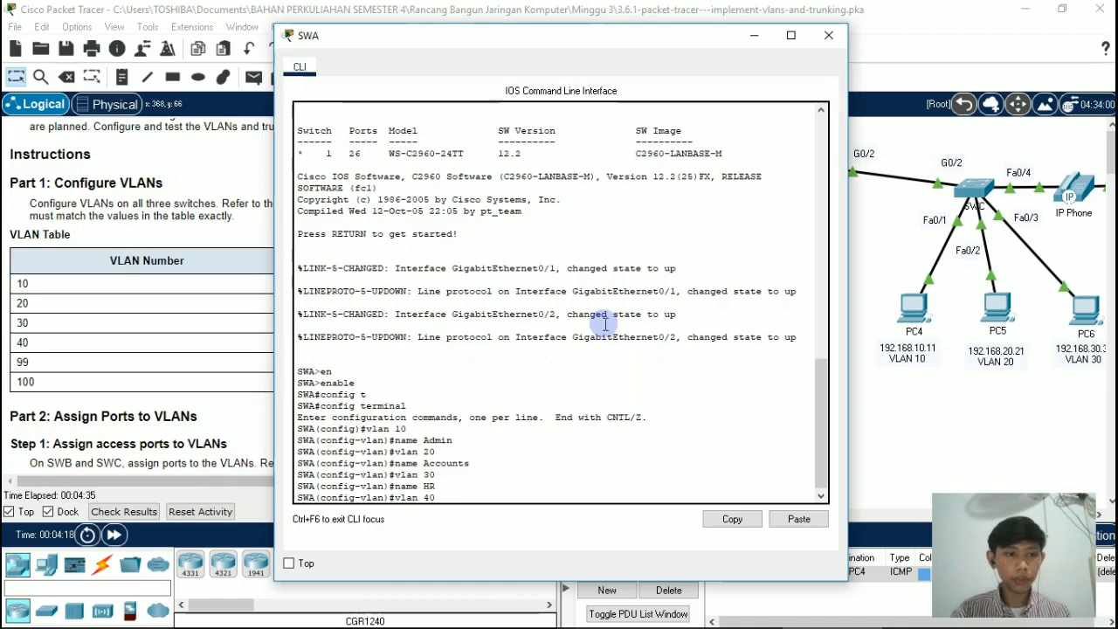
type(" name")
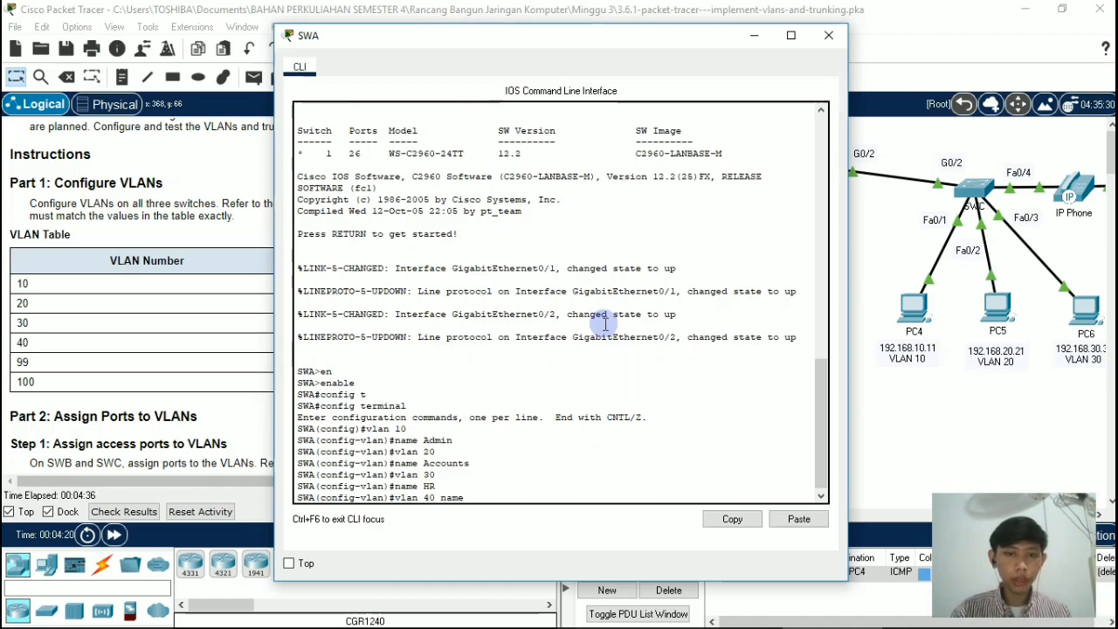
key("BackSpace")
key("BackSpace")
key("BackSpace")
key("BackSpace")
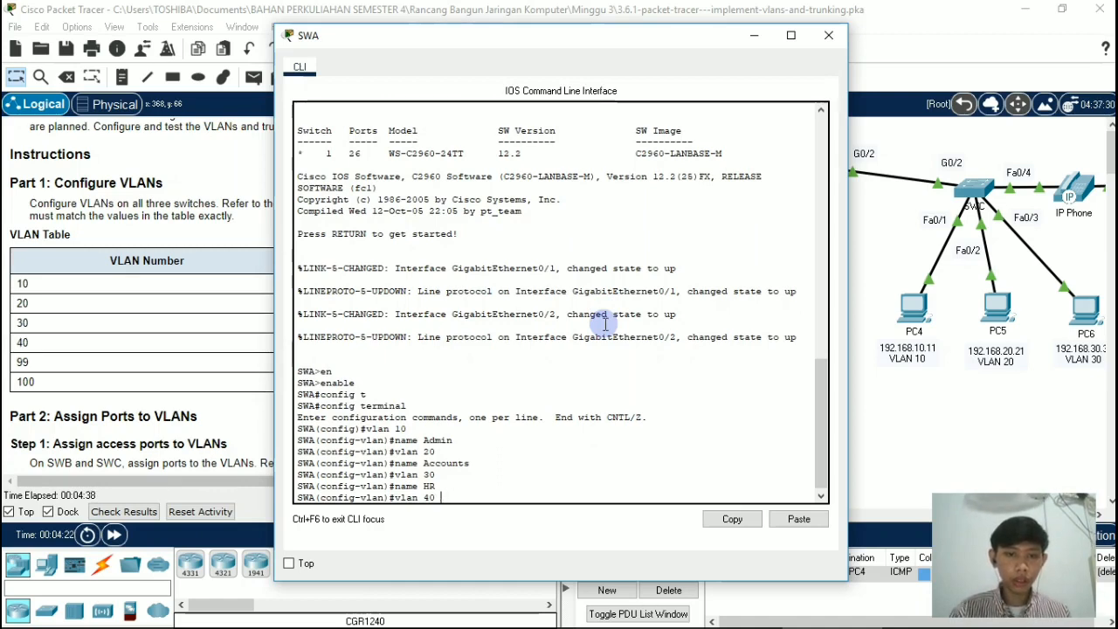
key("Return")
type("na")
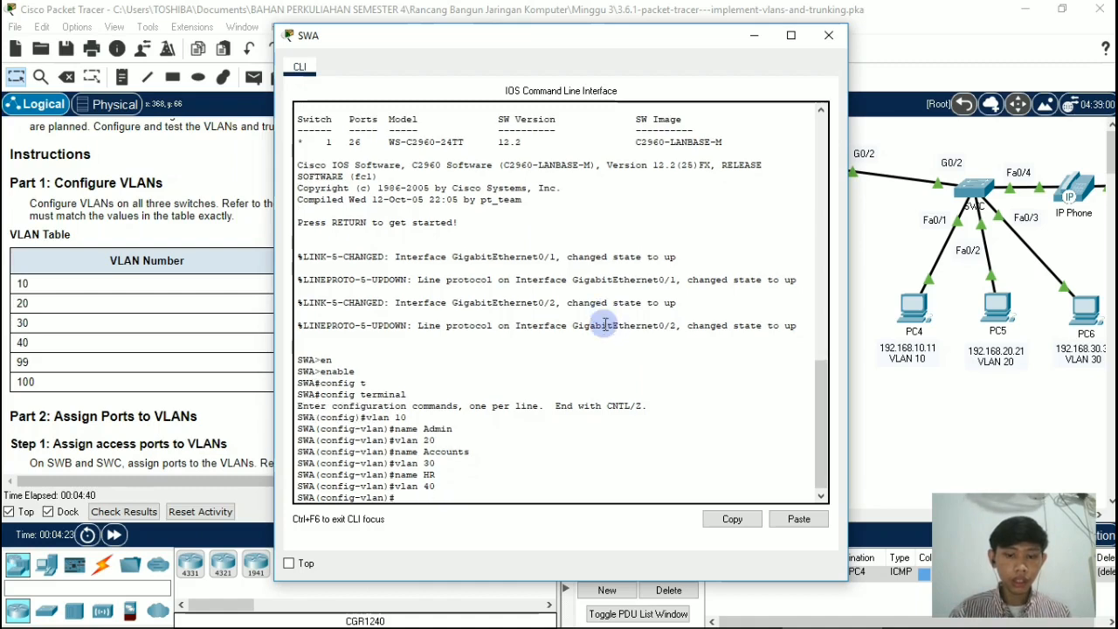
type("me Voi")
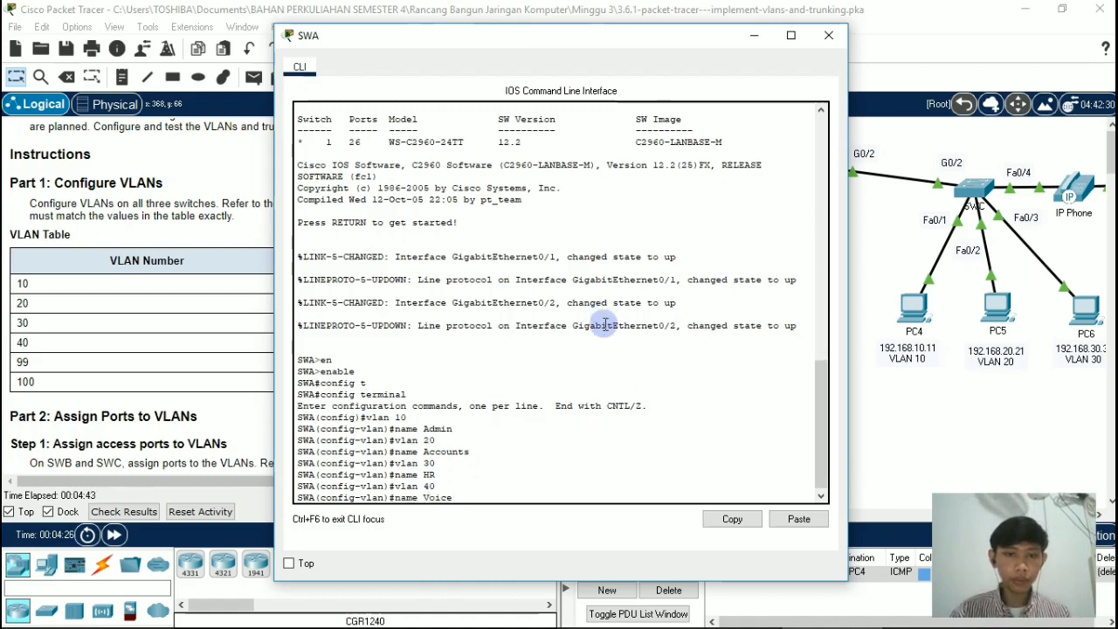
type("ce")
key("Return")
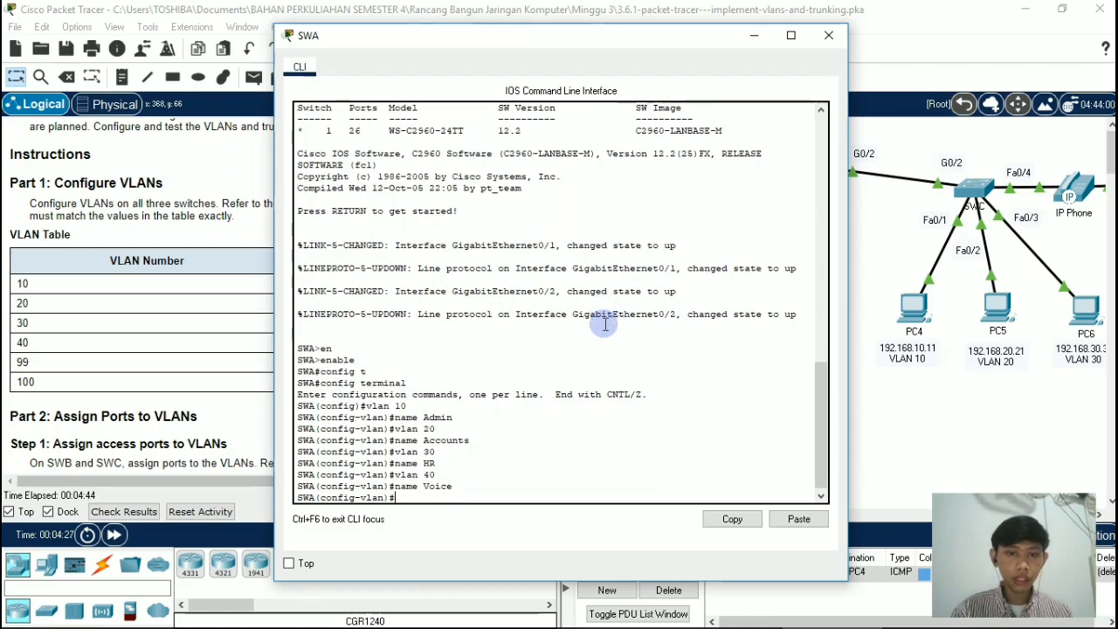
Step: Create VLAN 99 on switch SWA and name it Management
type("vlan")
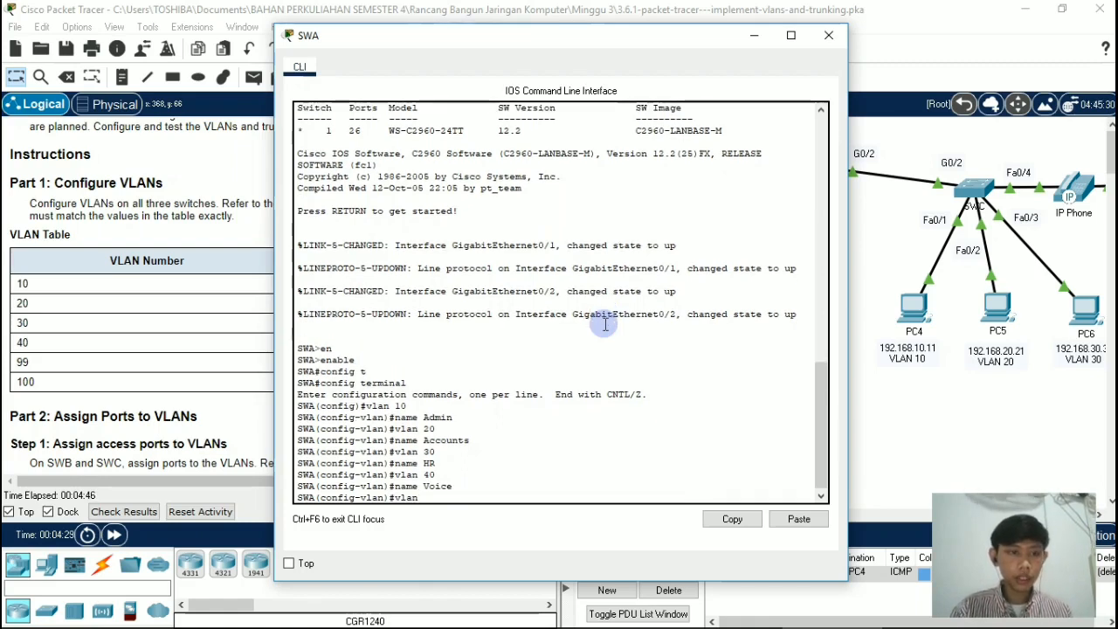
type(" 99")
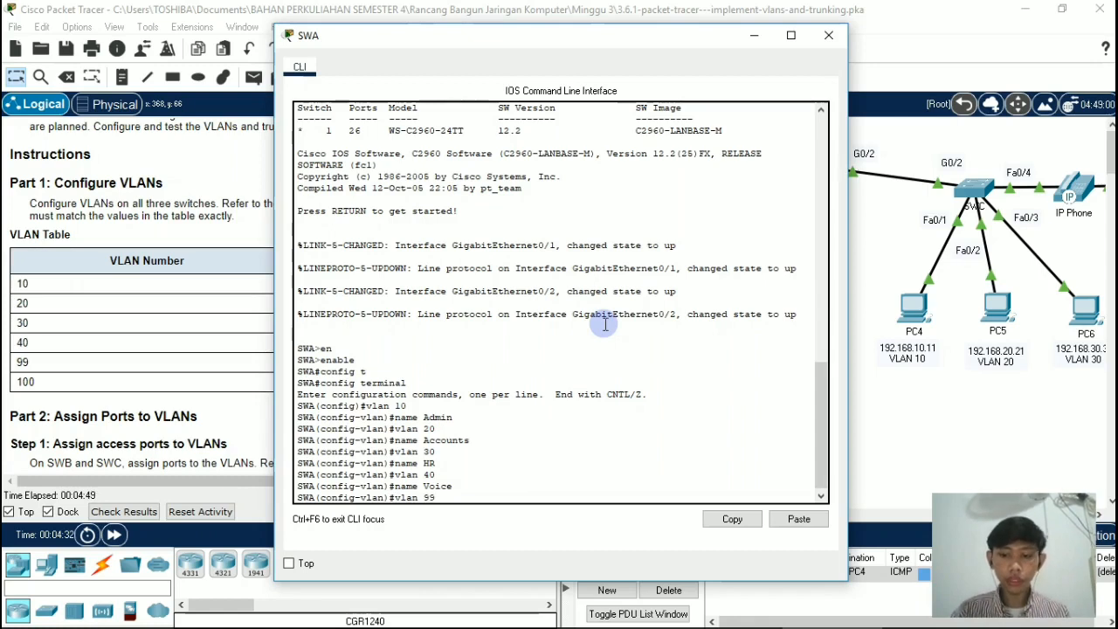
key("Return")
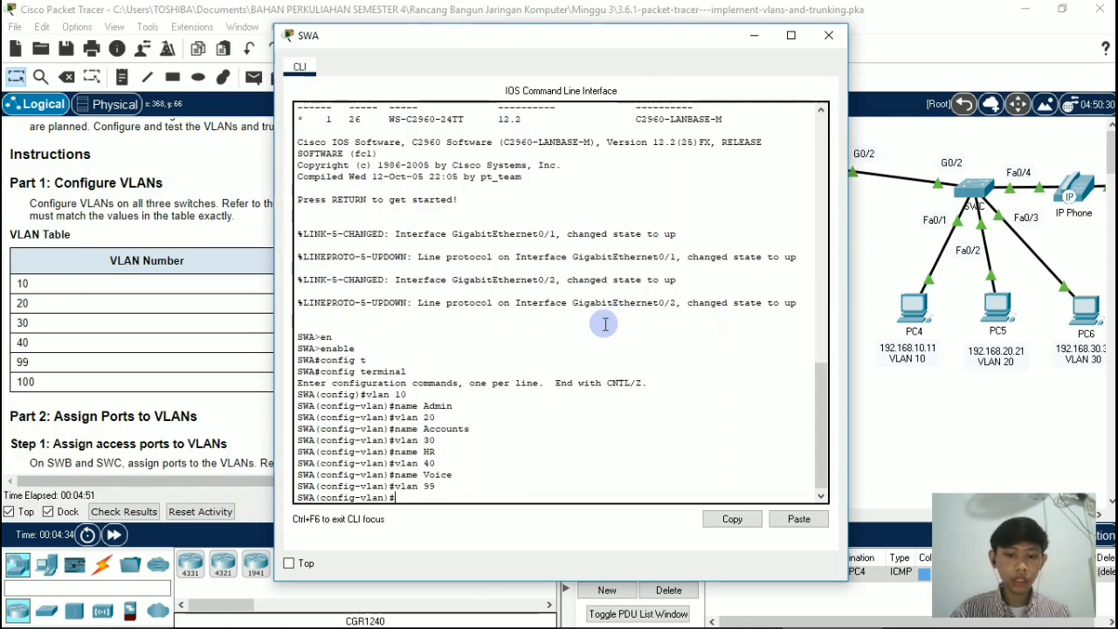
type("name Ma")
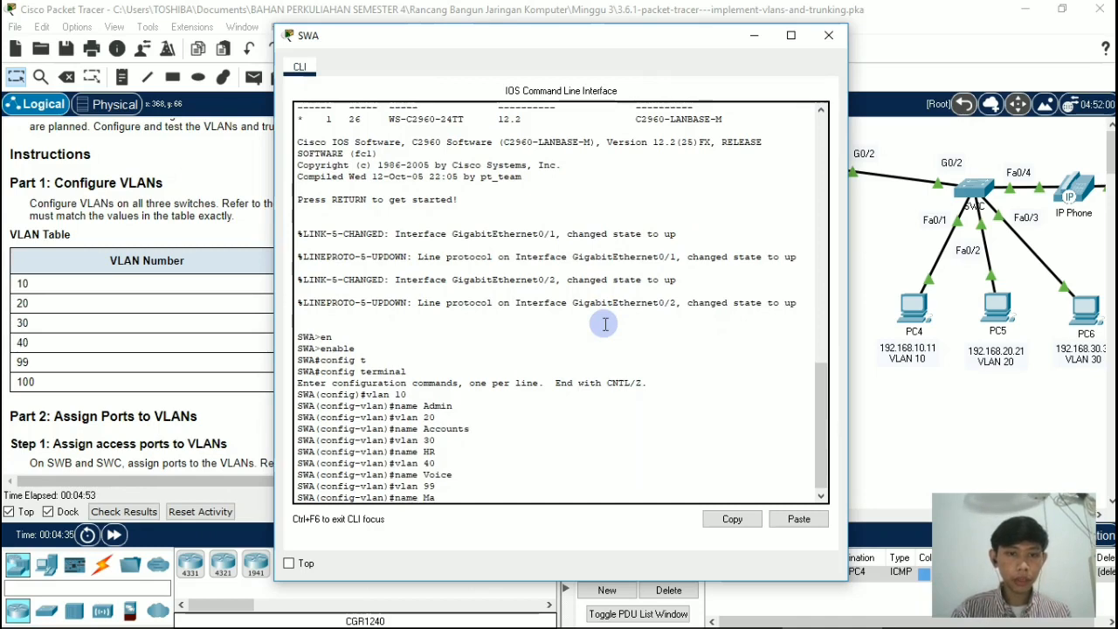
type("nagement")
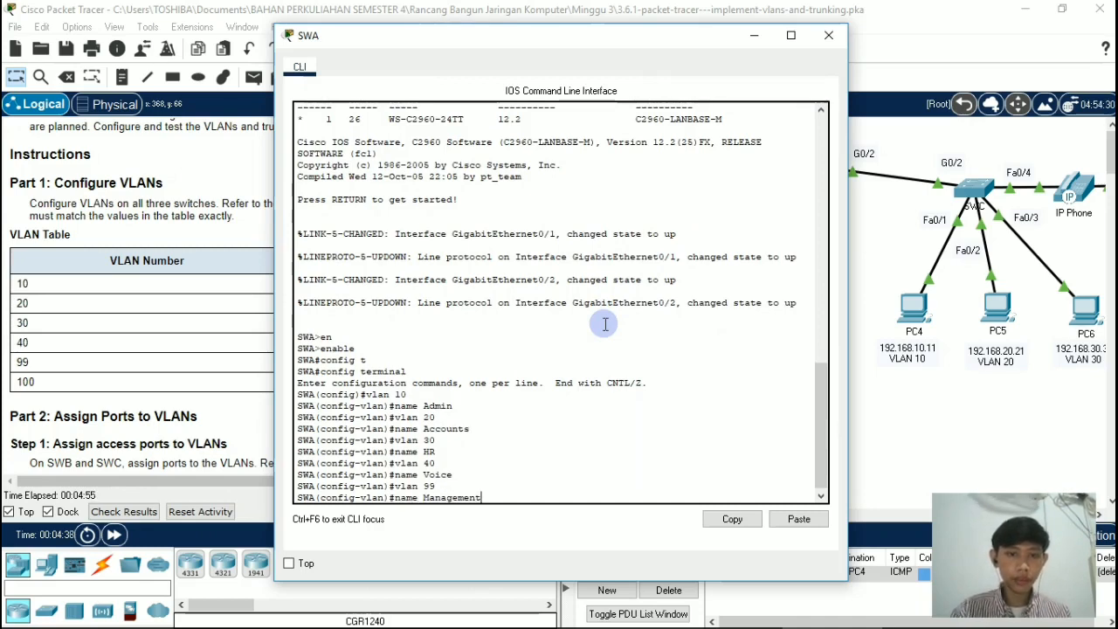
key("Return")
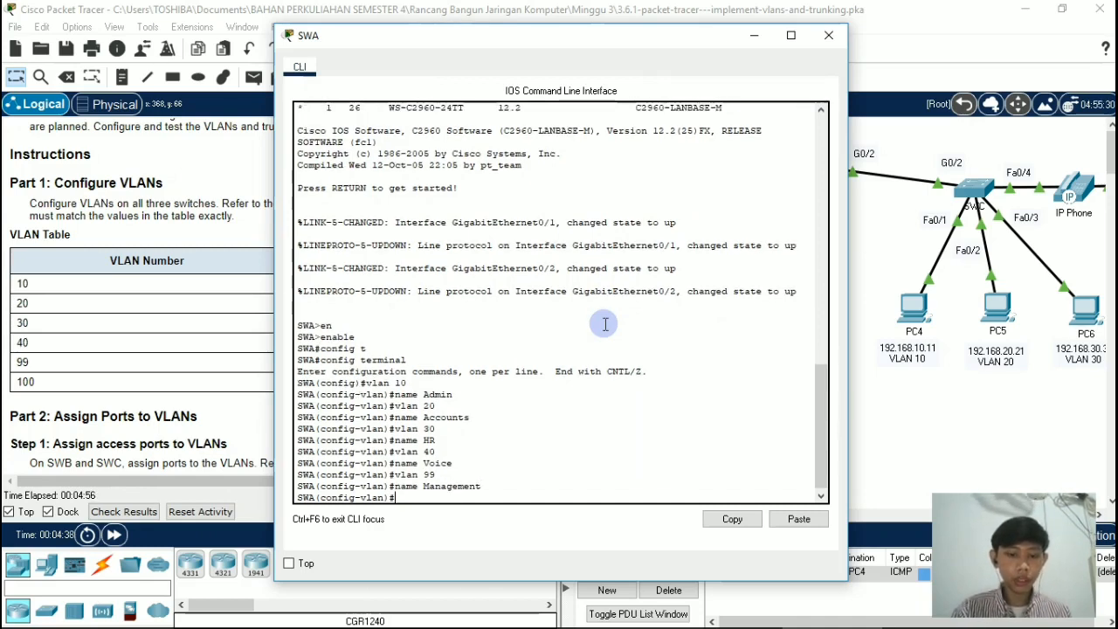
Step: Create VLAN 100 on switch SWA with the name Native and close the switch's window
type("vl")
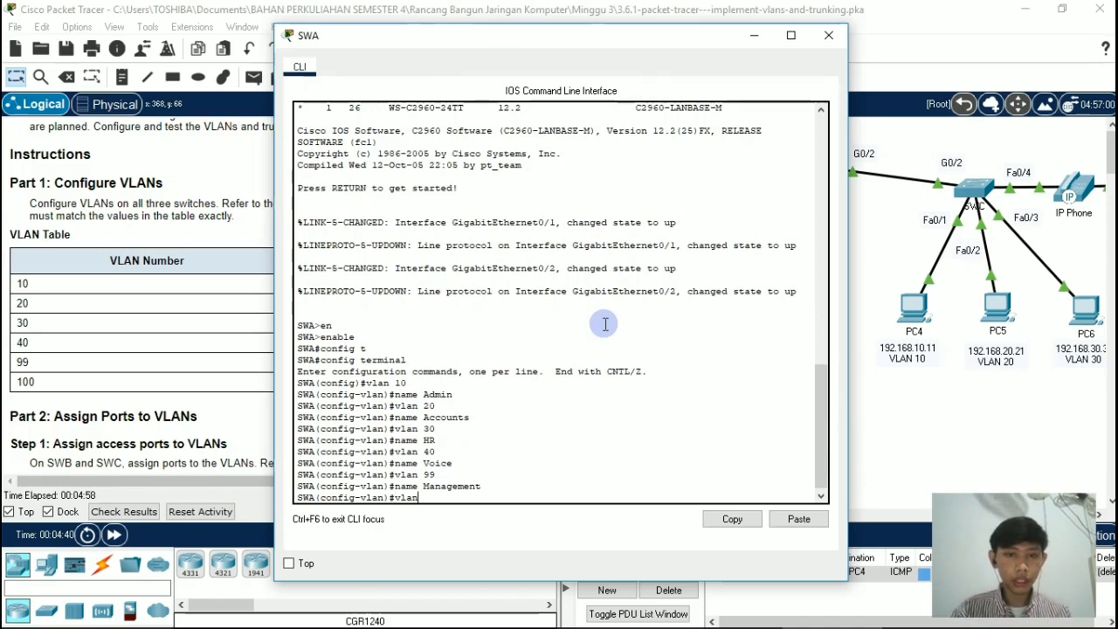
type("an 10")
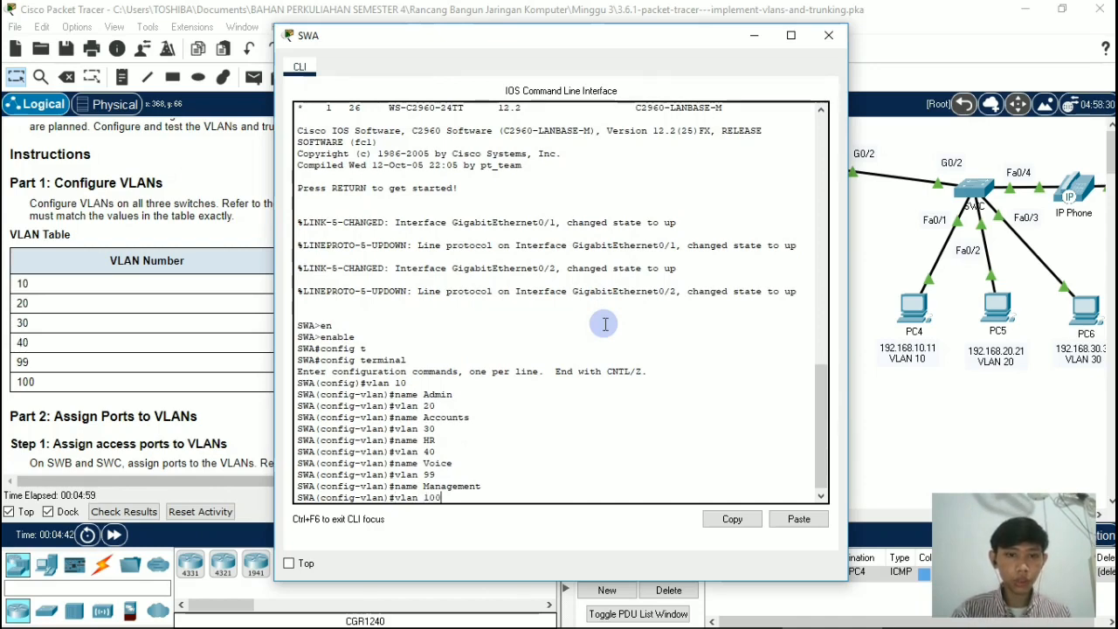
type("0")
key("Return")
type("name")
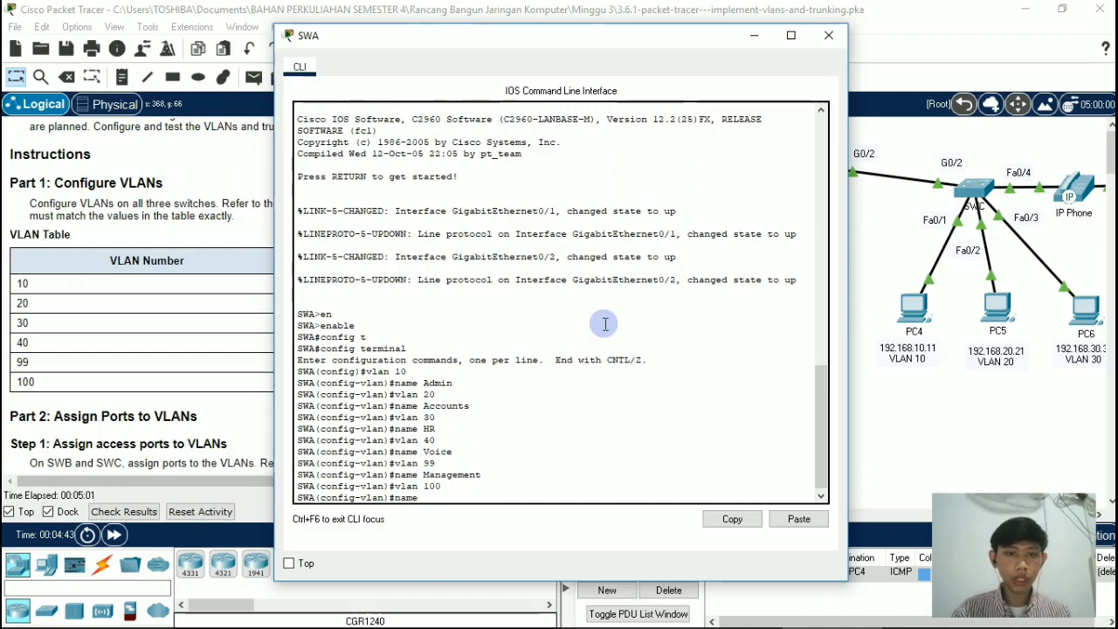
type(" Nativ")
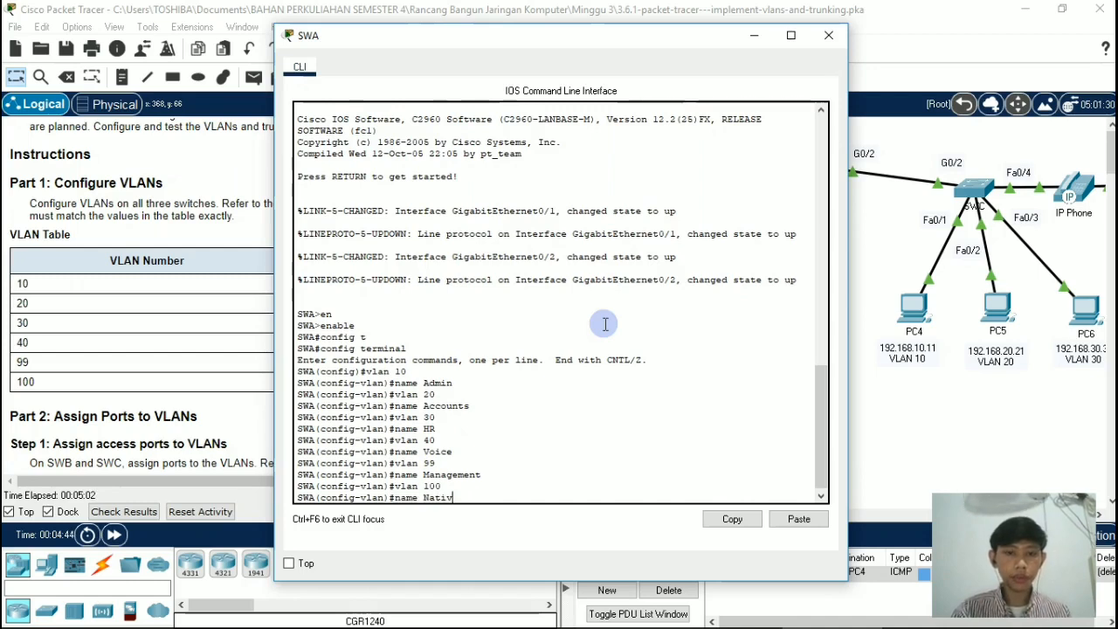
type("e")
key("Return")
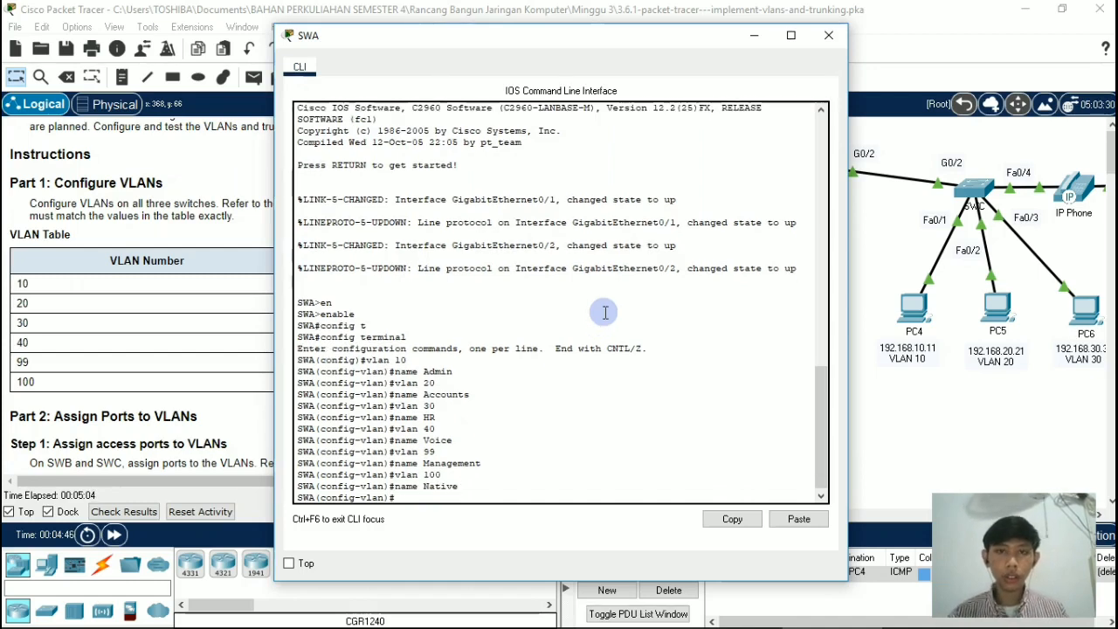
left_click(828, 35)
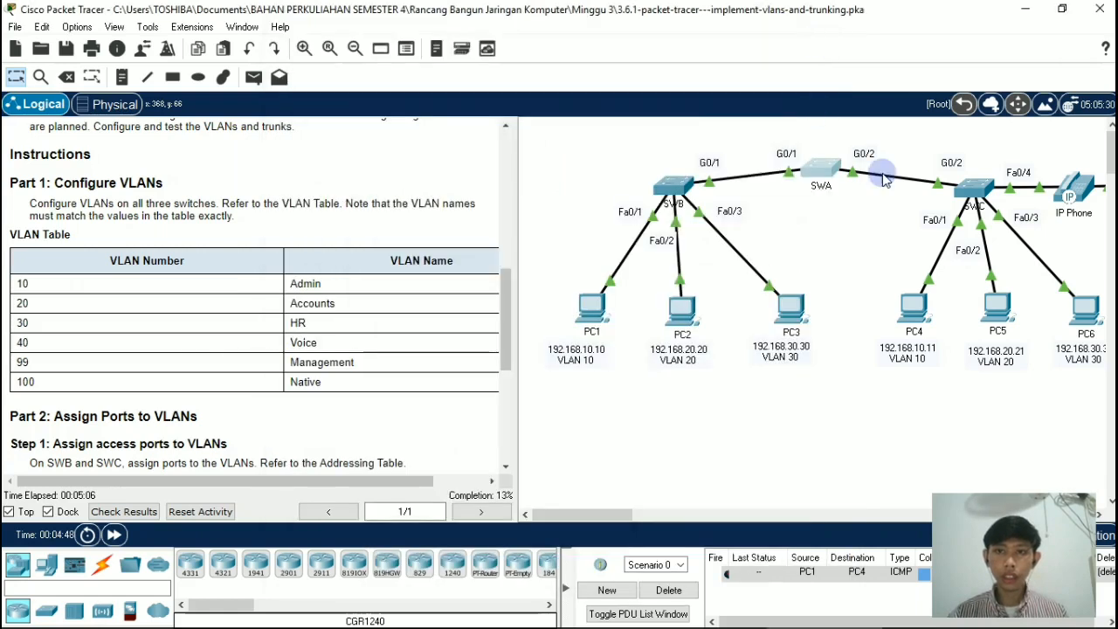
Step: Open the command line of switch SWB and enter global configuration mode through privileged mode
left_click(673, 184)
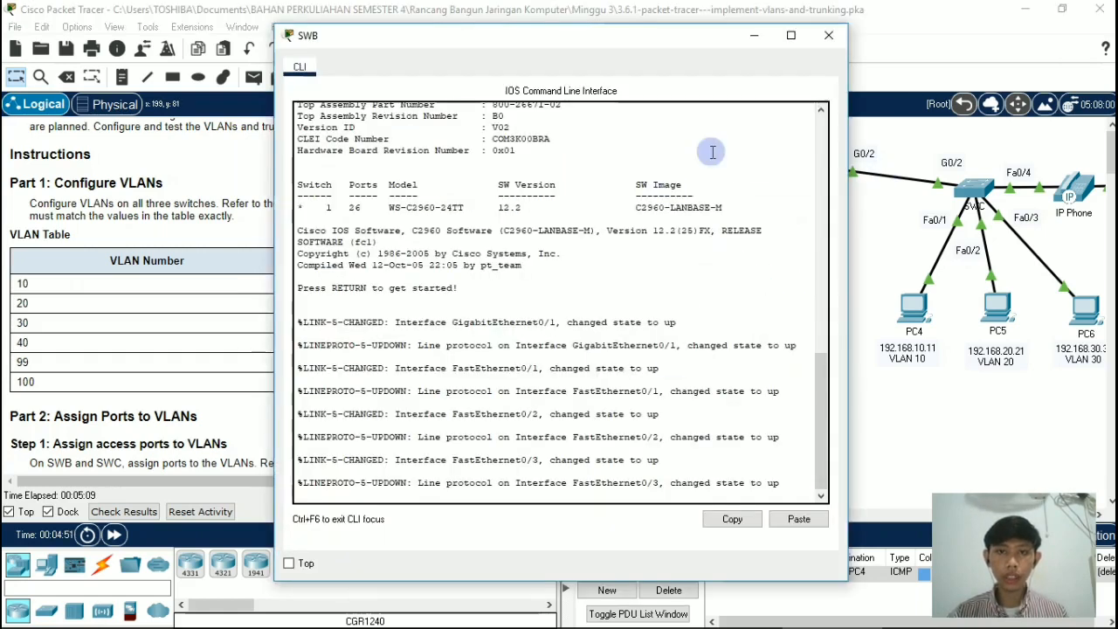
key("Return")
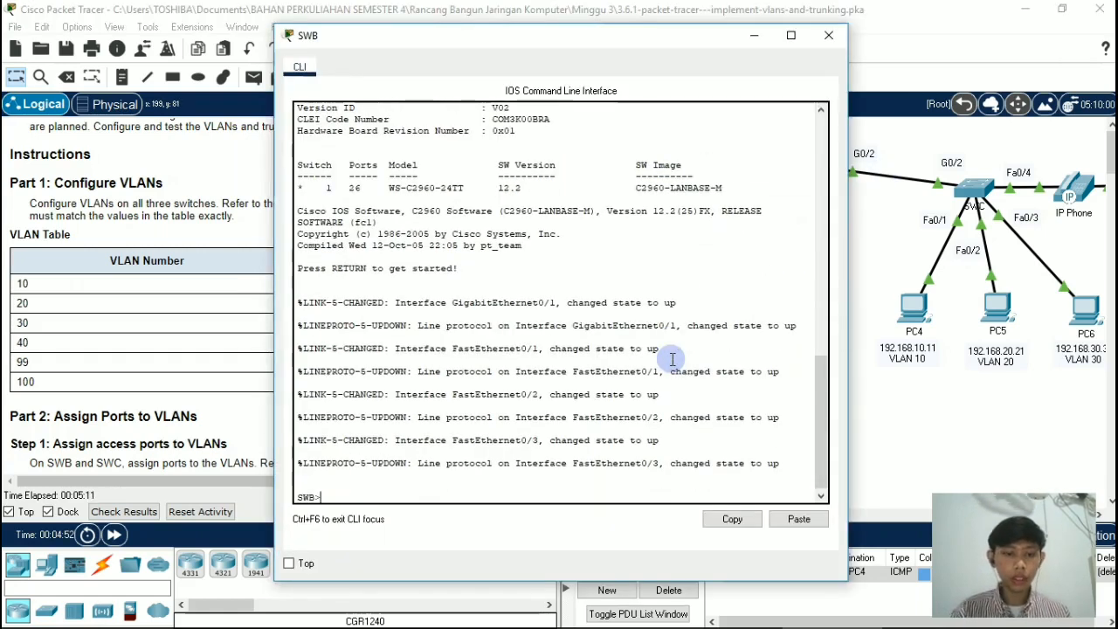
type("ena")
key("Tab")
key("Return")
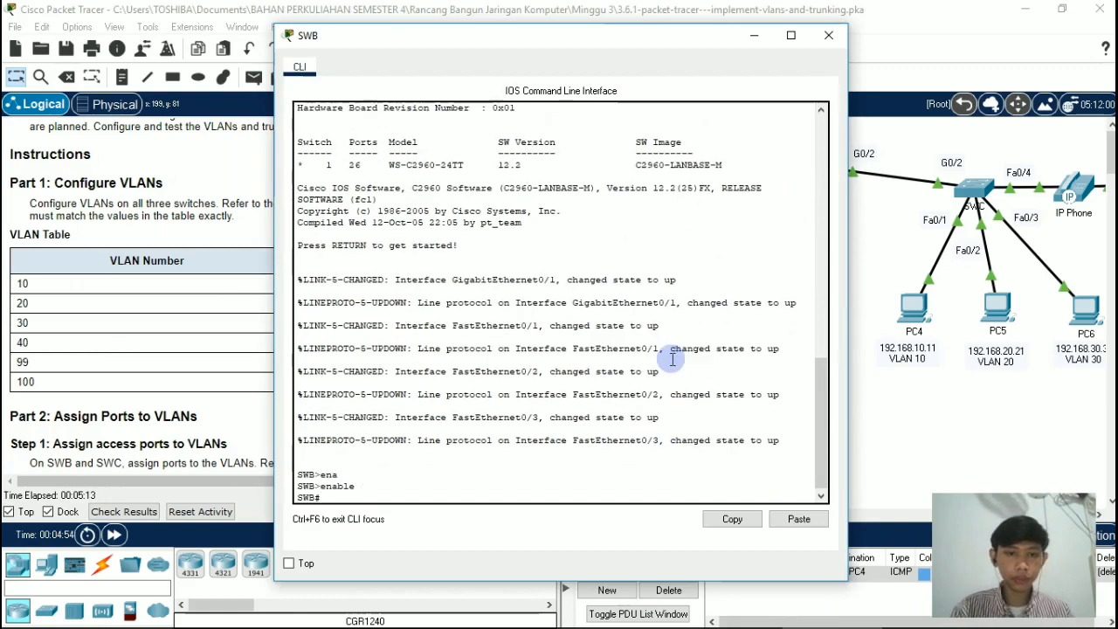
type("conf")
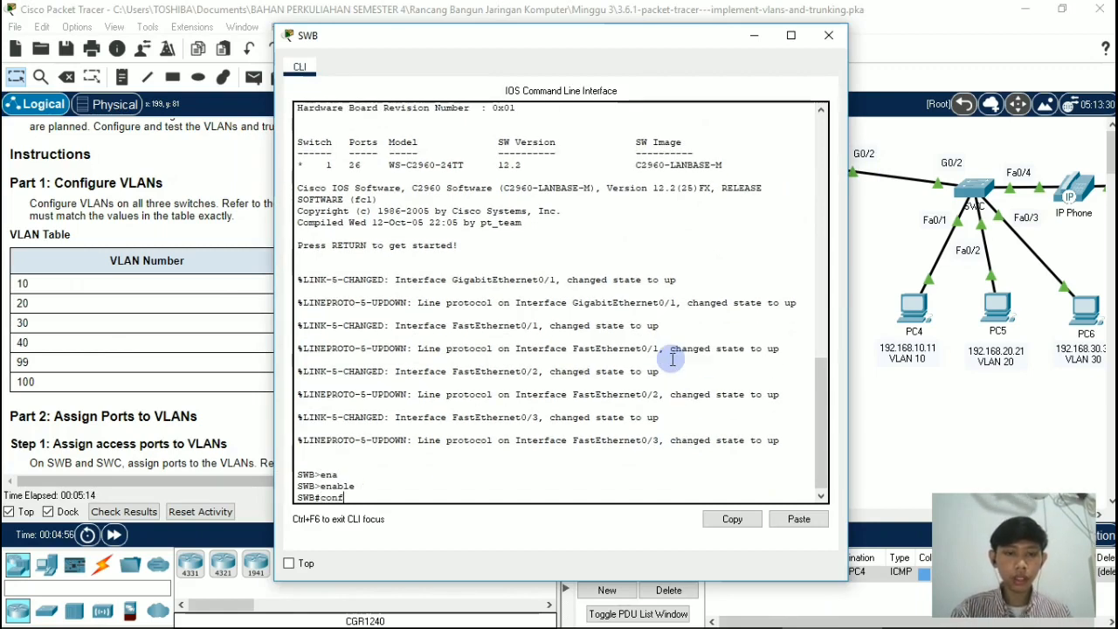
key("Tab")
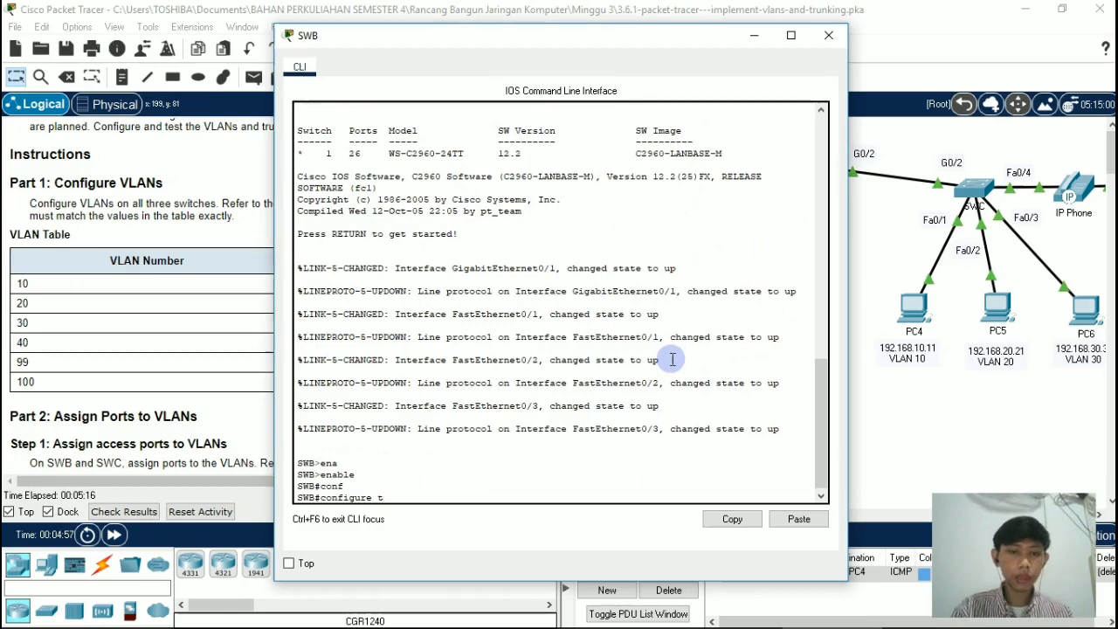
type("t")
key("Return")
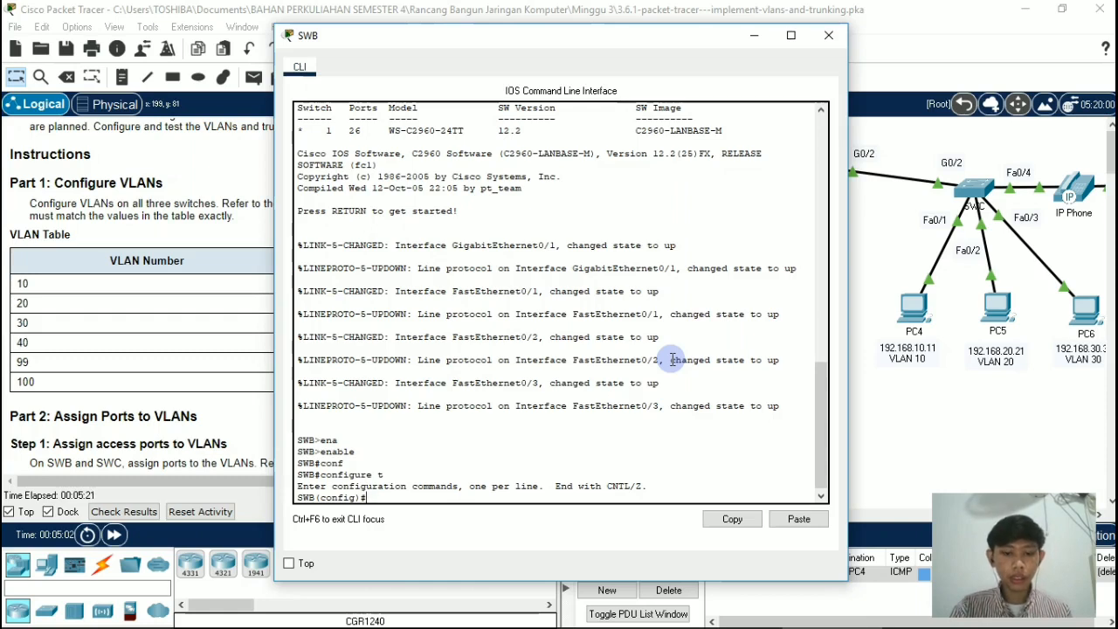
Step: Create VLAN 10 on switch SWB and name it Admin
type("n 1")
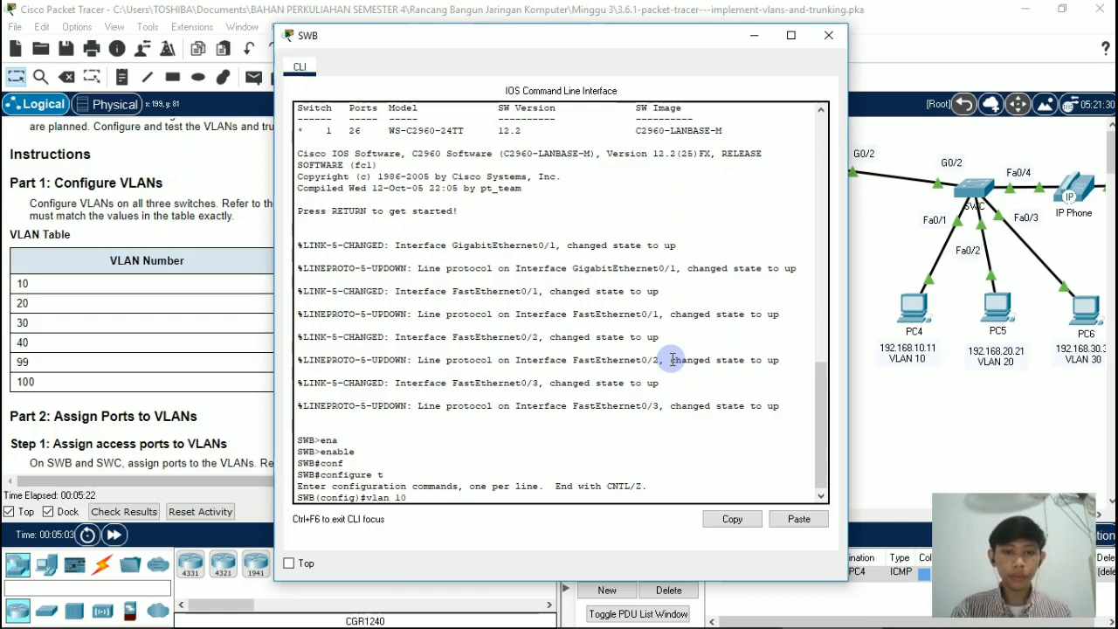
type("0")
key("Return")
type("nfig-vlan)#n")
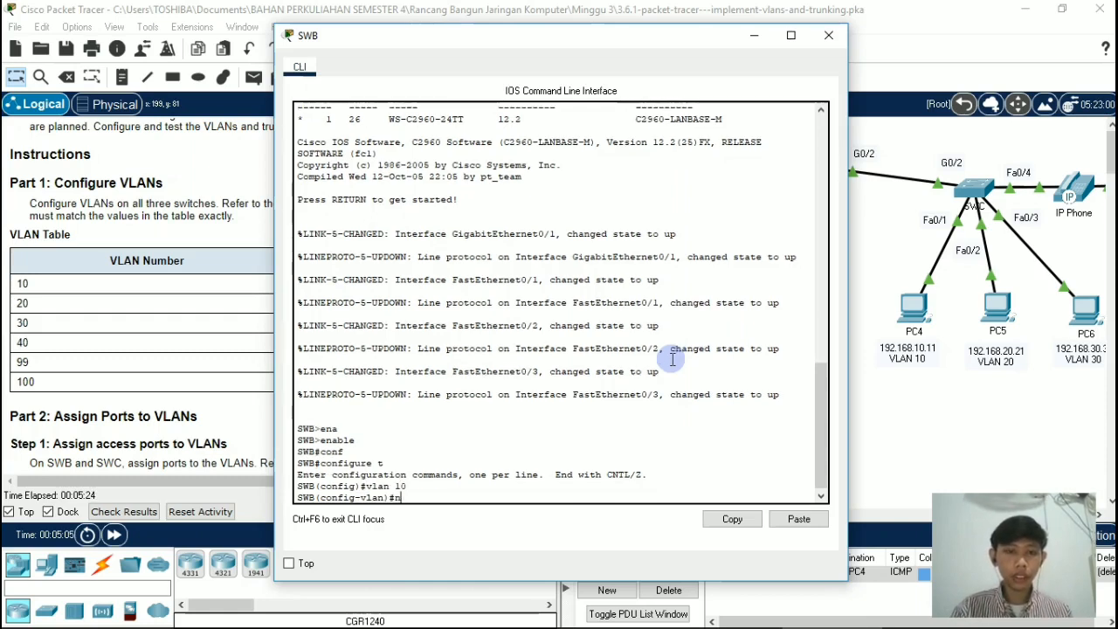
type("ame")
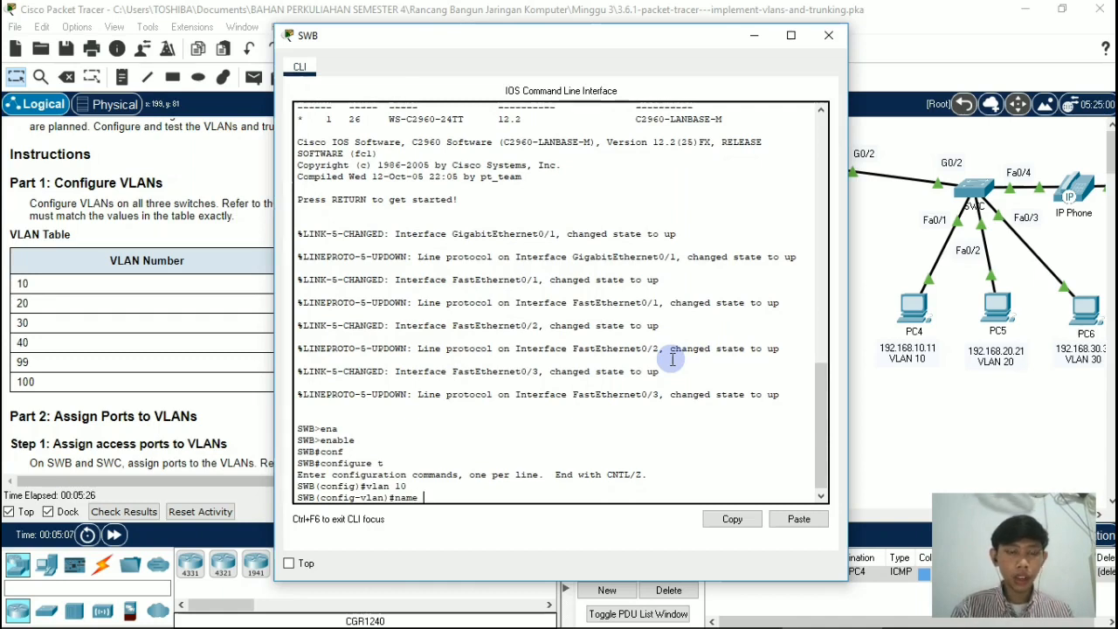
type(" Admin")
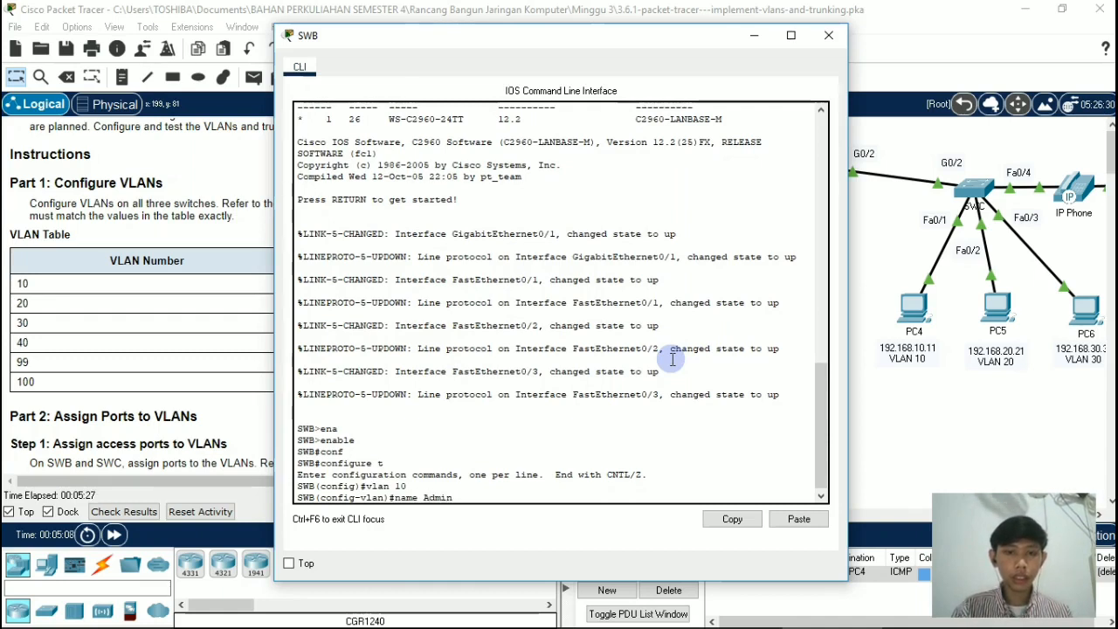
key("Return")
Step: Create VLAN 20 on switch SWB and name it Accounts
type("vlan 20")
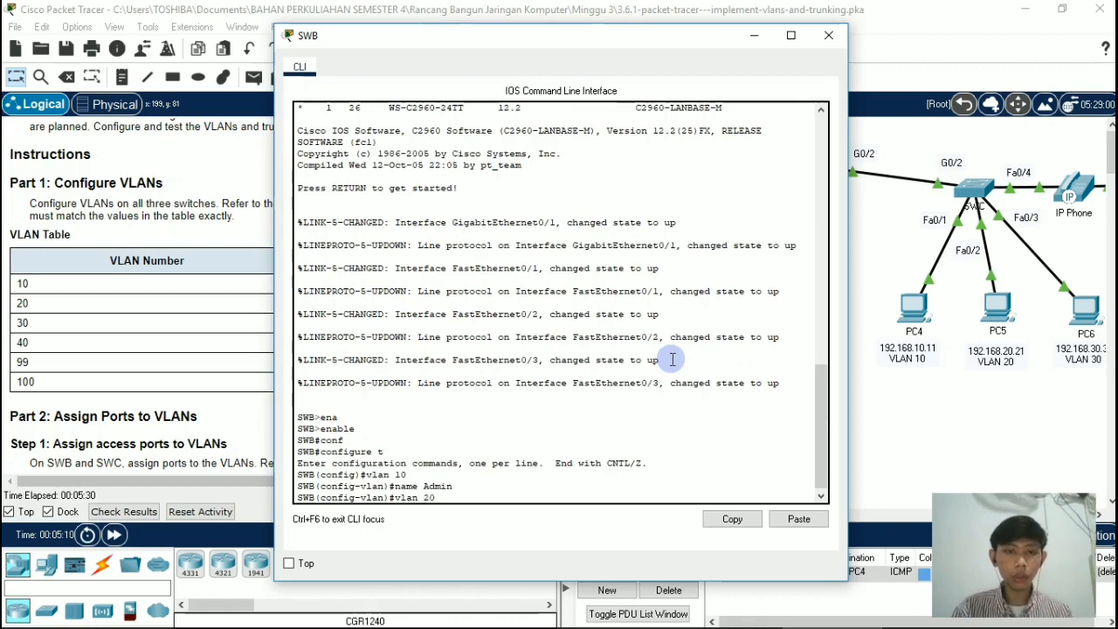
key("Return")
type("name ")
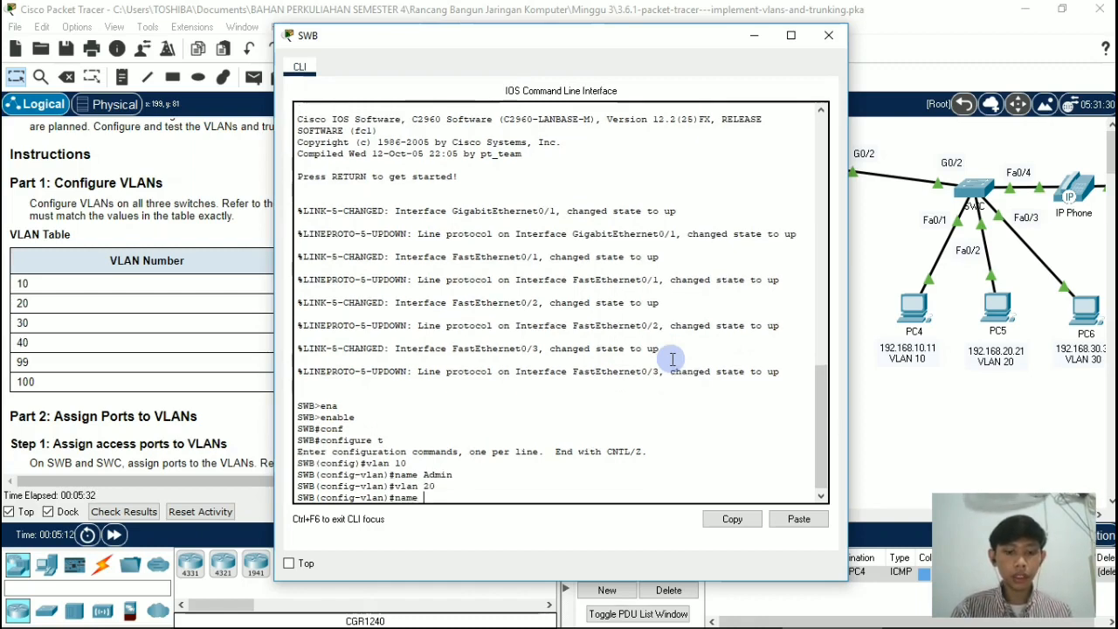
type("Accounts")
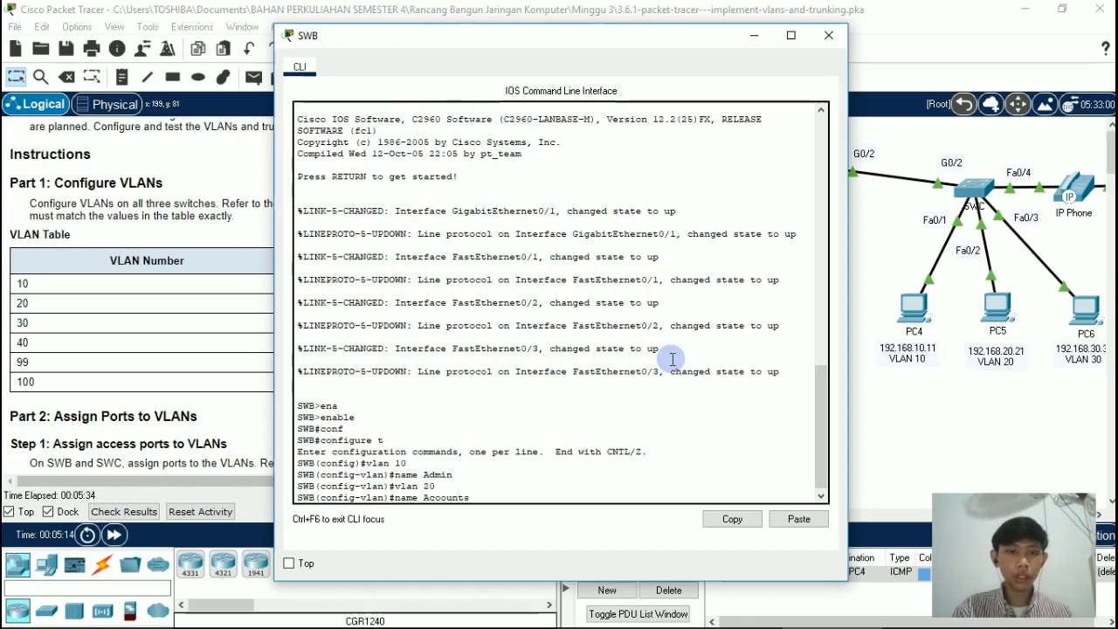
key("Return")
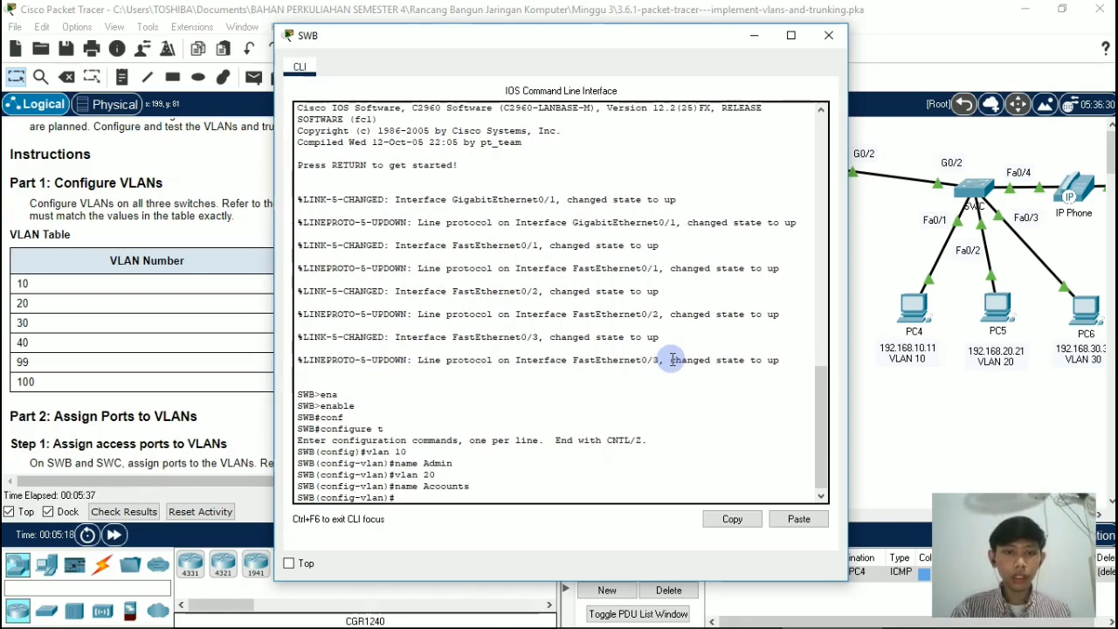
Step: Create VLAN 30 on switch SWB and name it HR
type("bvlan")
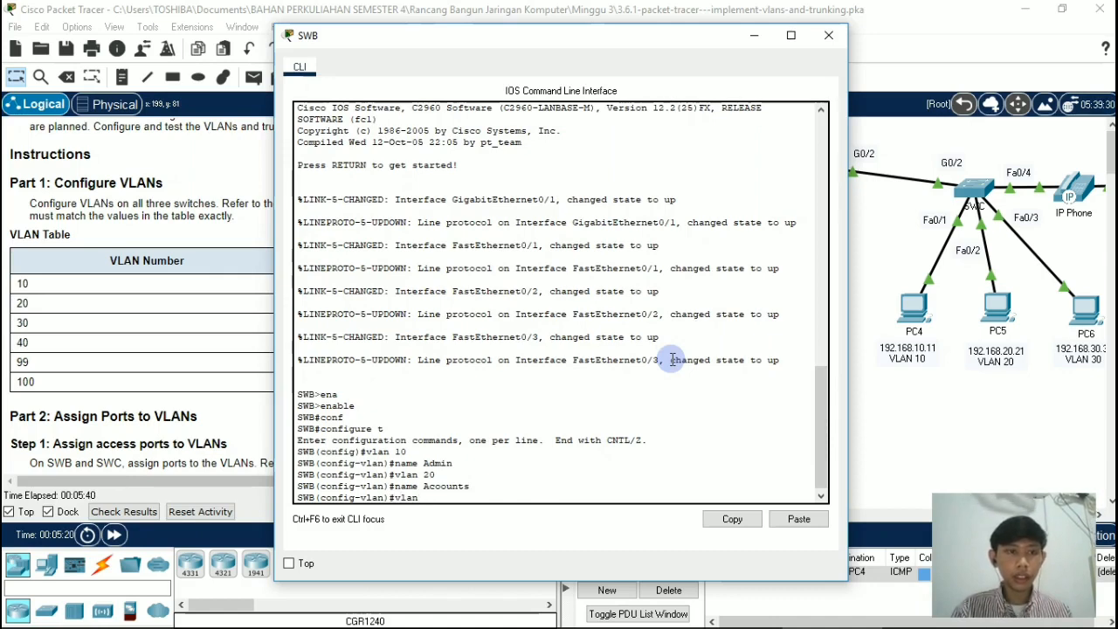
type(" 30")
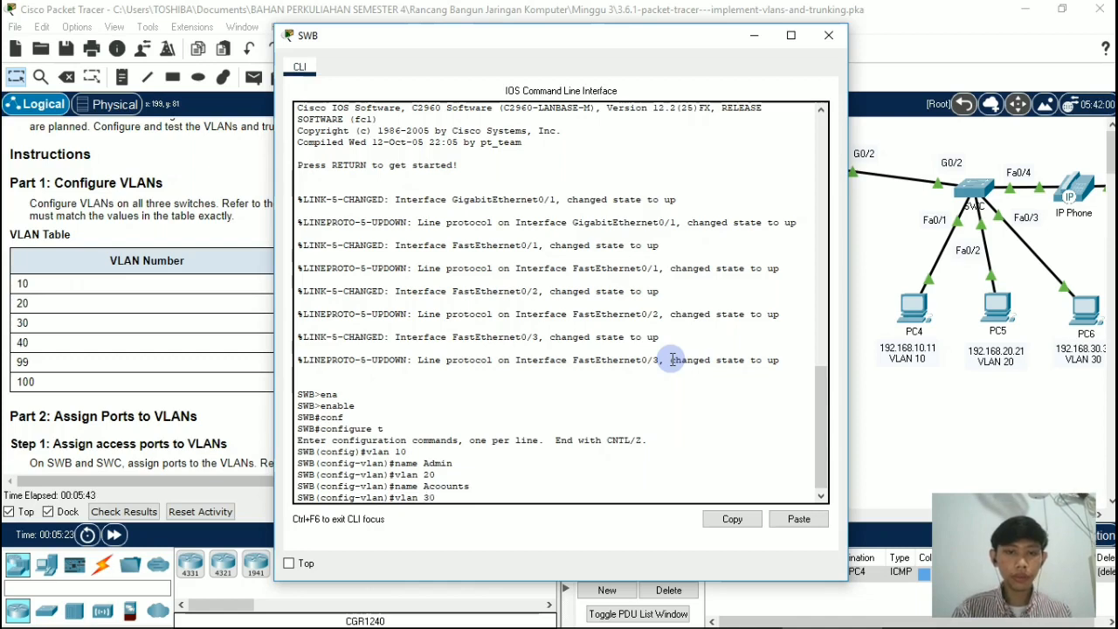
key("Return")
type("nfig-vlan)#n")
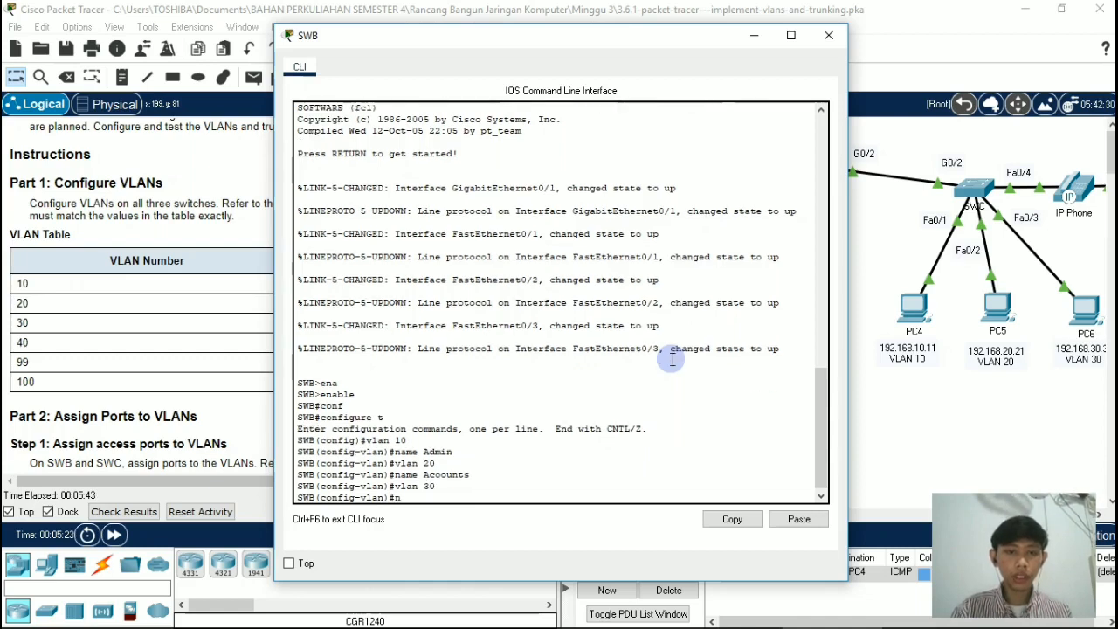
type("ame HR")
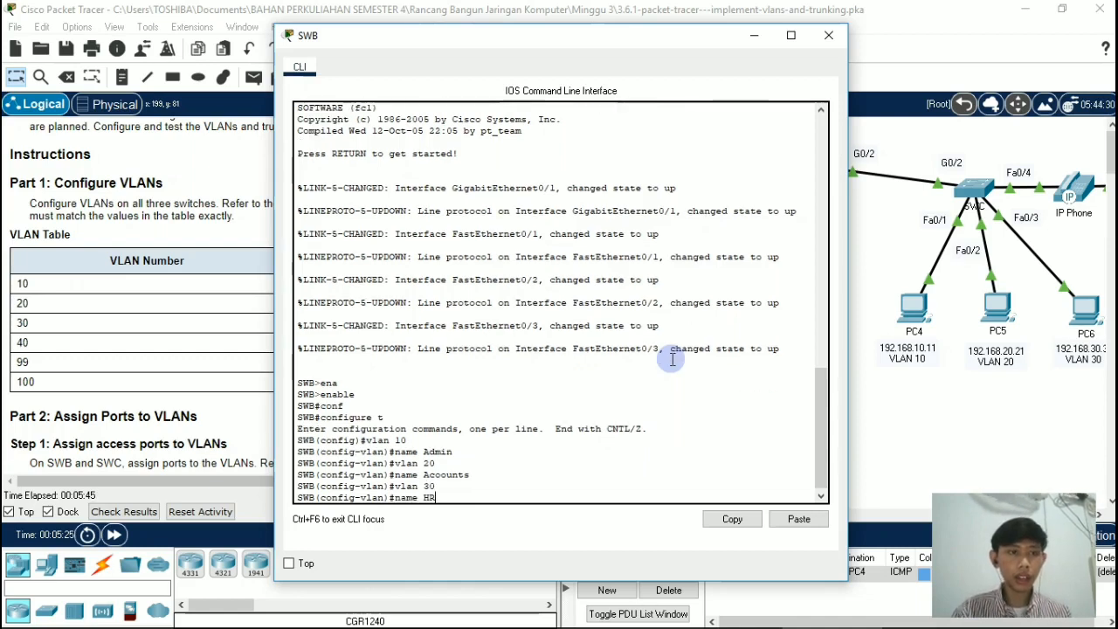
key("Return")
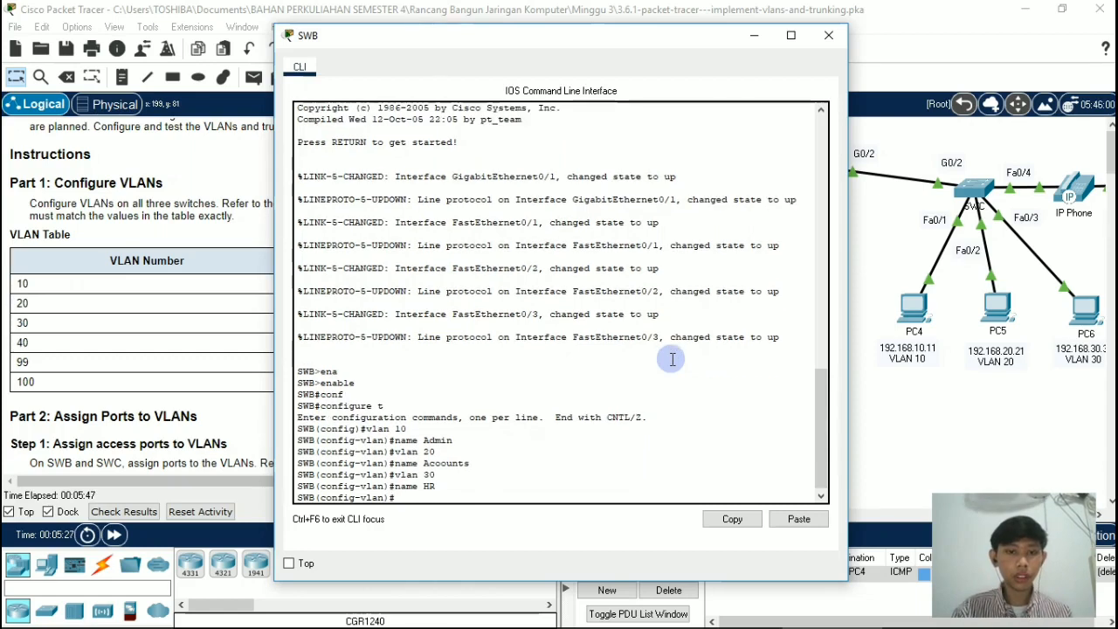
Step: Create VLAN 40 on switch SWB and name it Voice
type("vlan")
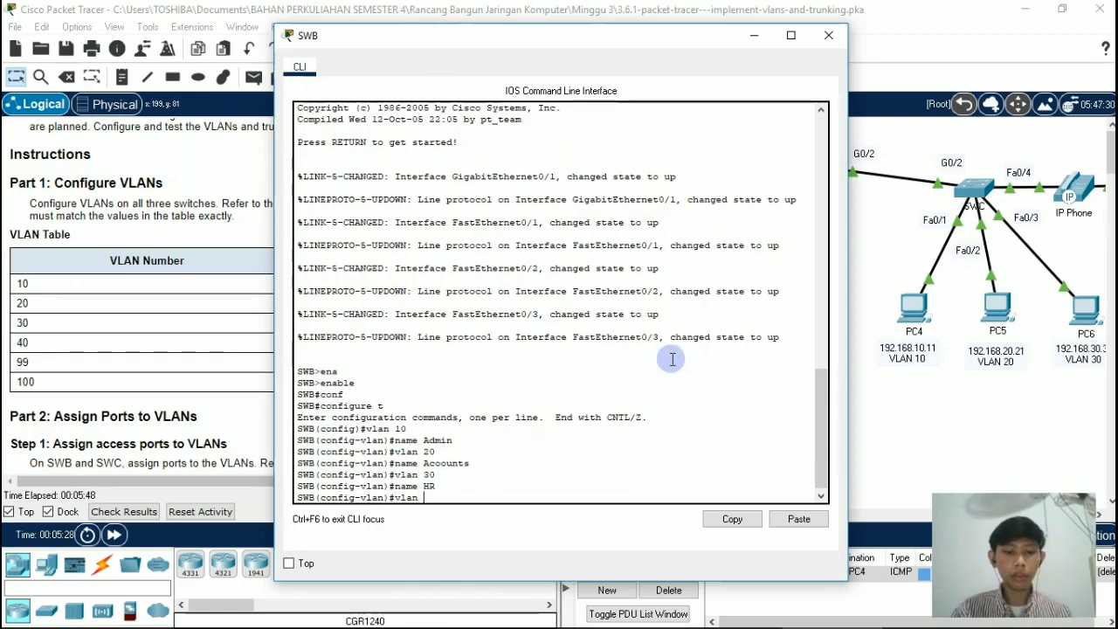
type(" 40")
key("Return")
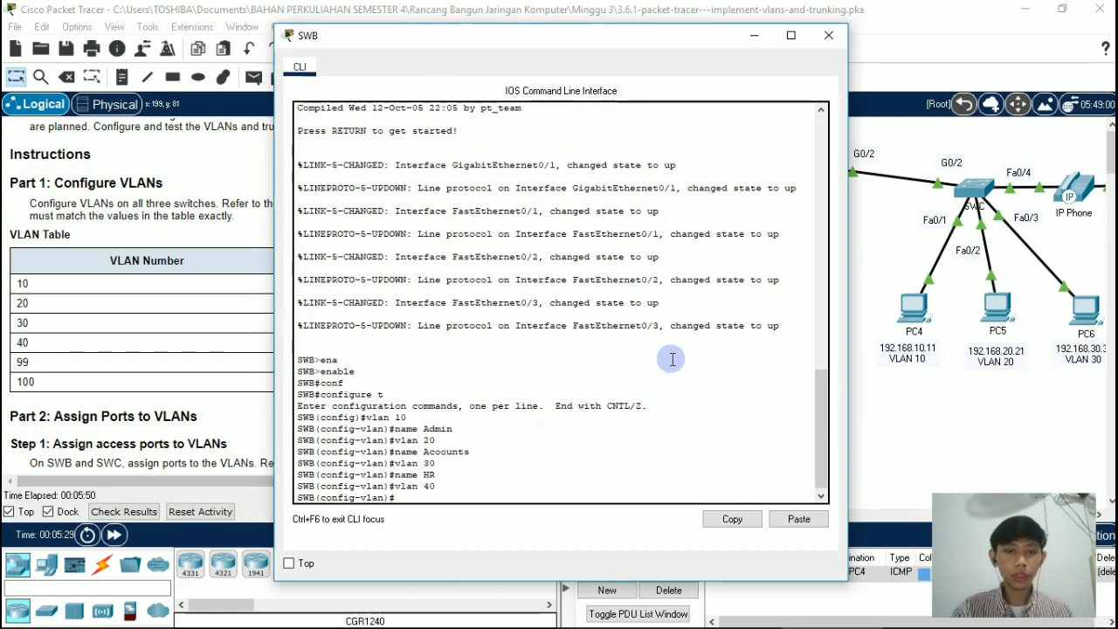
type("name")
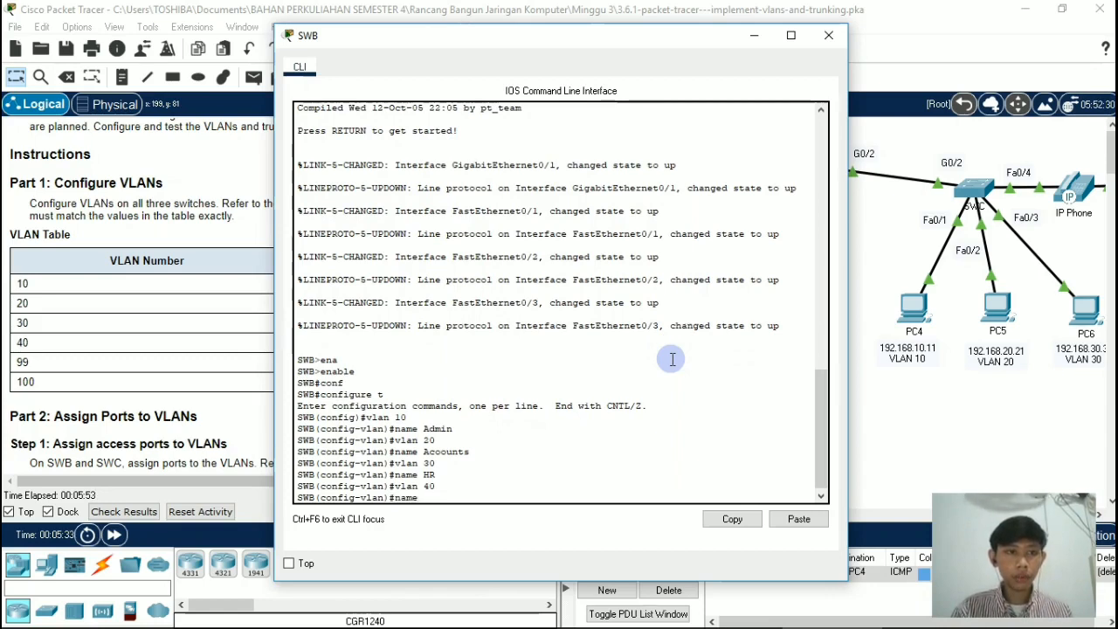
type(" Voic")
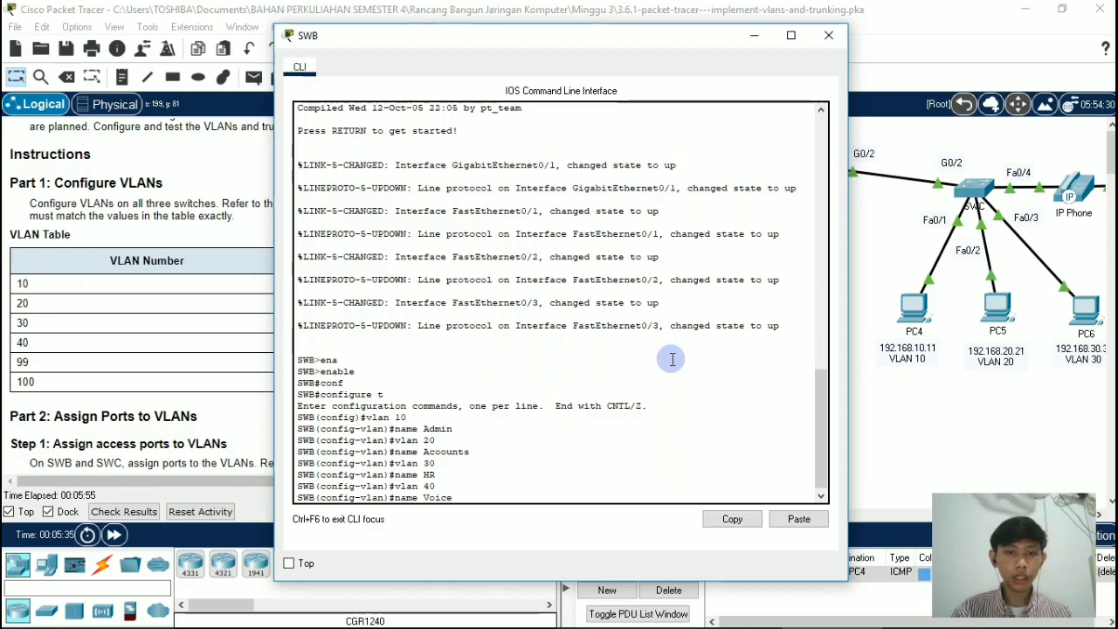
type("e")
key("Return")
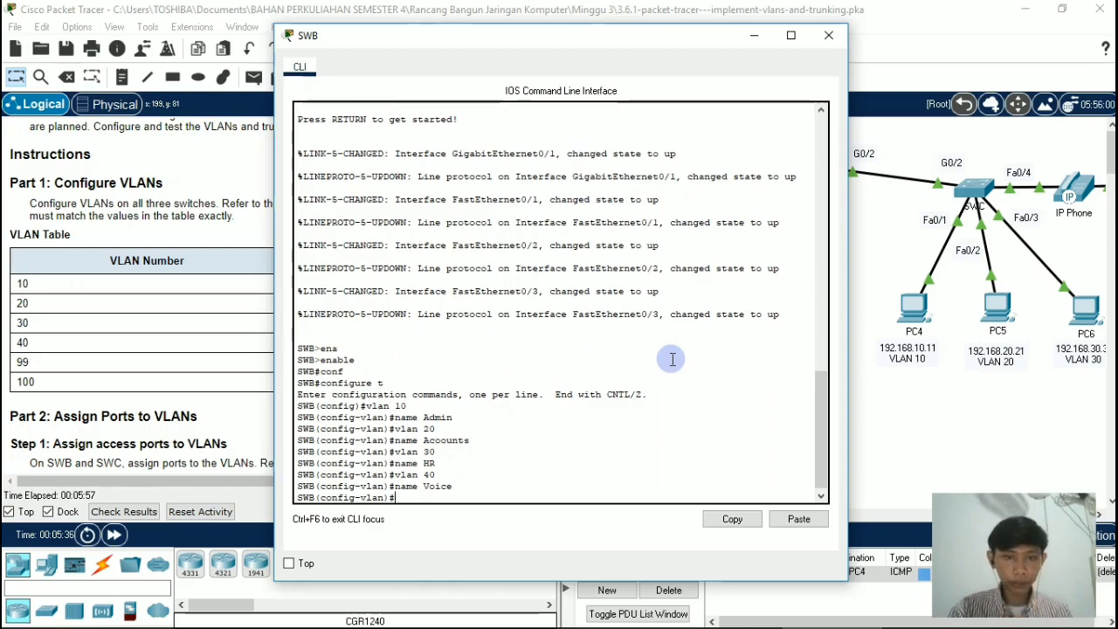
Step: Create VLAN 99 on switch SWB and name it Management
type("vlan")
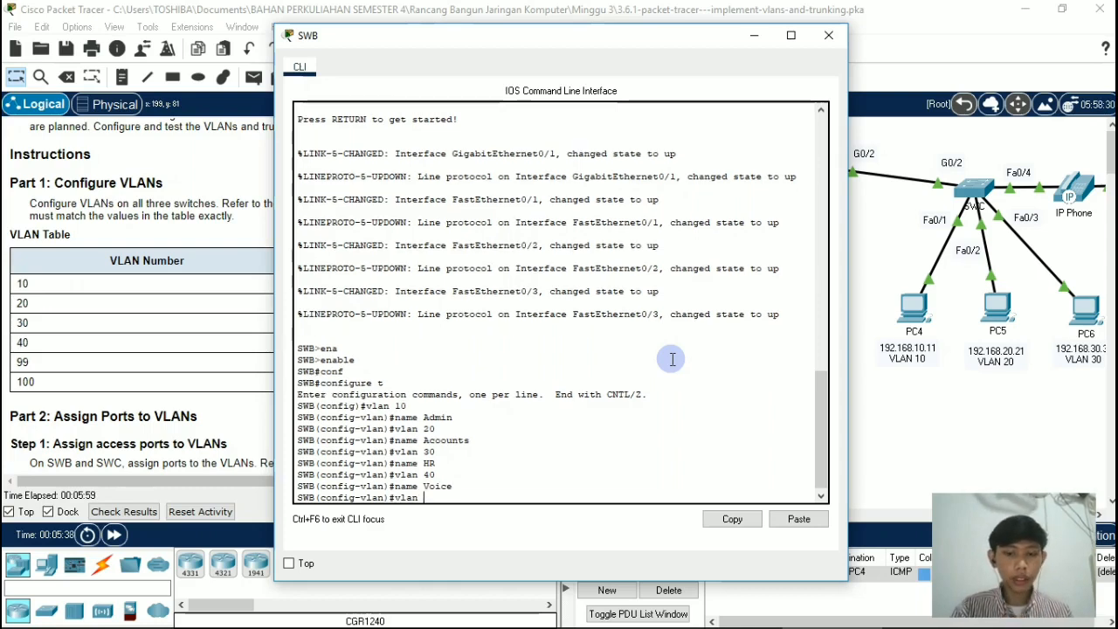
type(" 99")
key("Return")
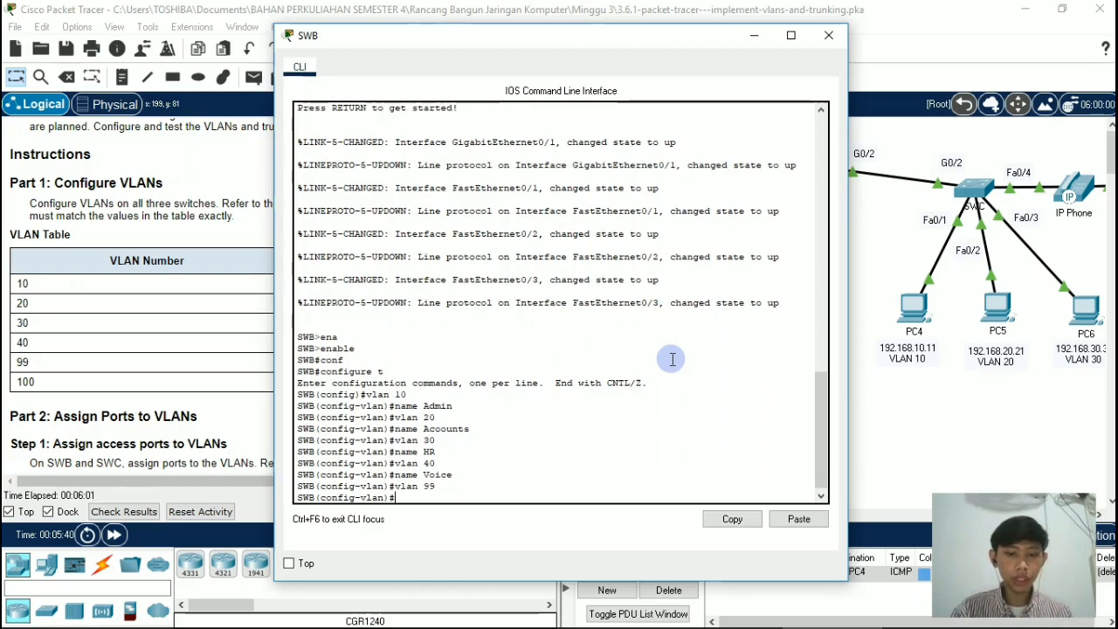
type("name Management")
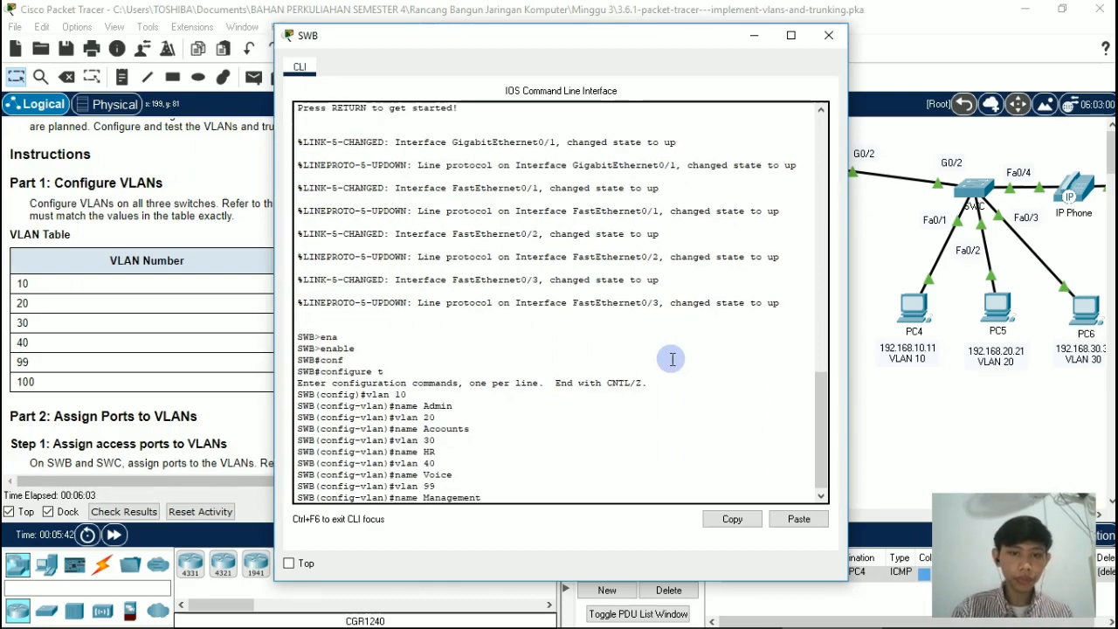
key("Return")
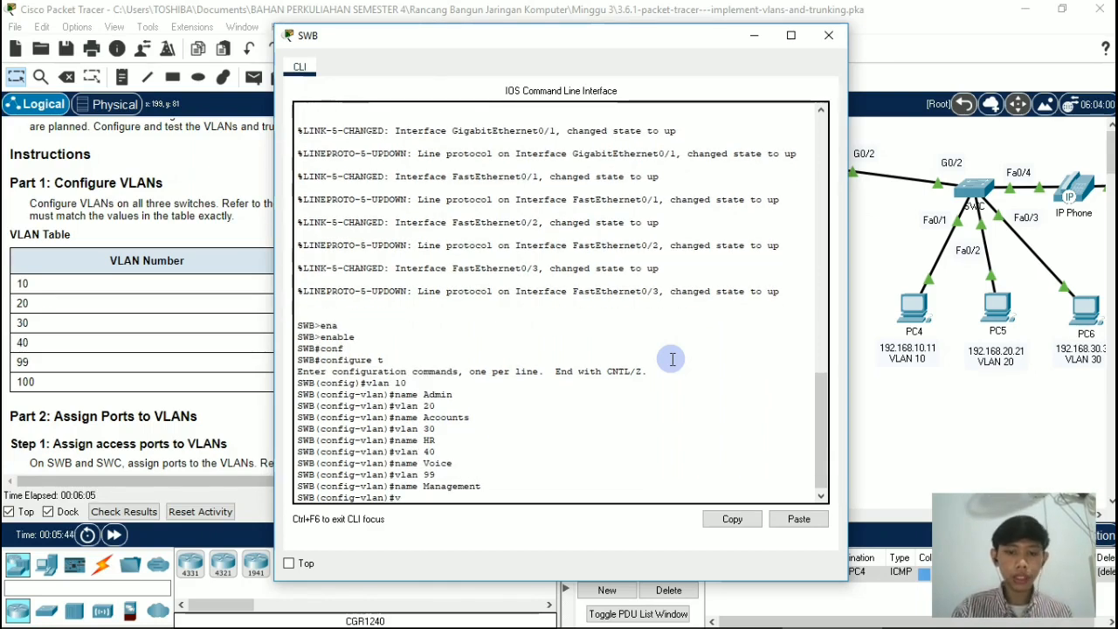
Step: Create VLAN 100 on switch SWB with the name Native and close the switch's window
type("vlan 100")
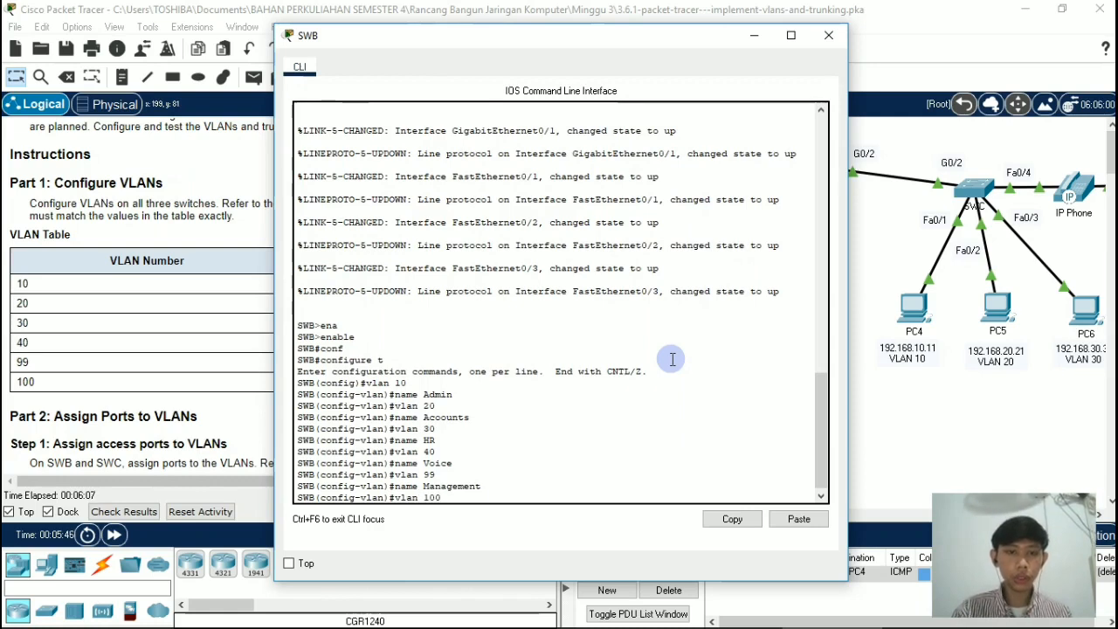
key("Return")
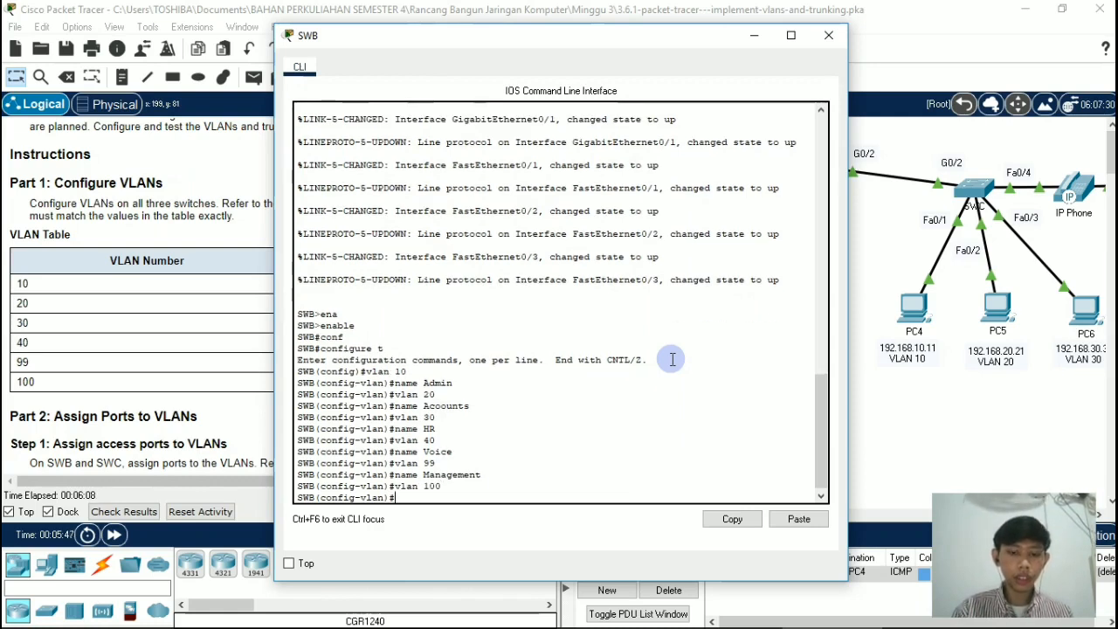
type("name Nati")
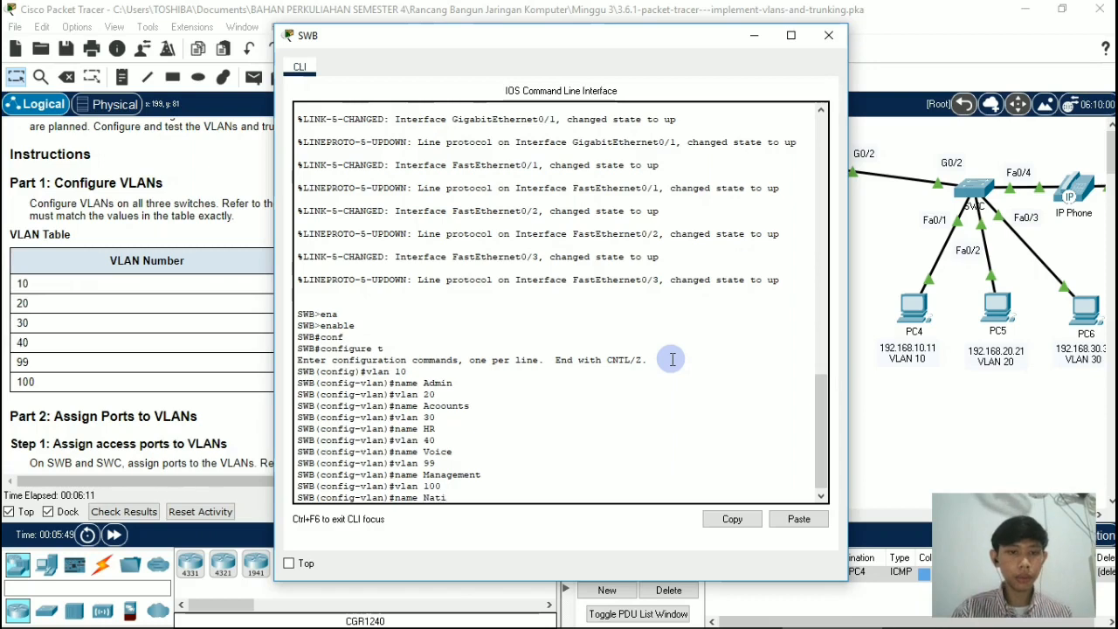
type("ve")
key("Return")
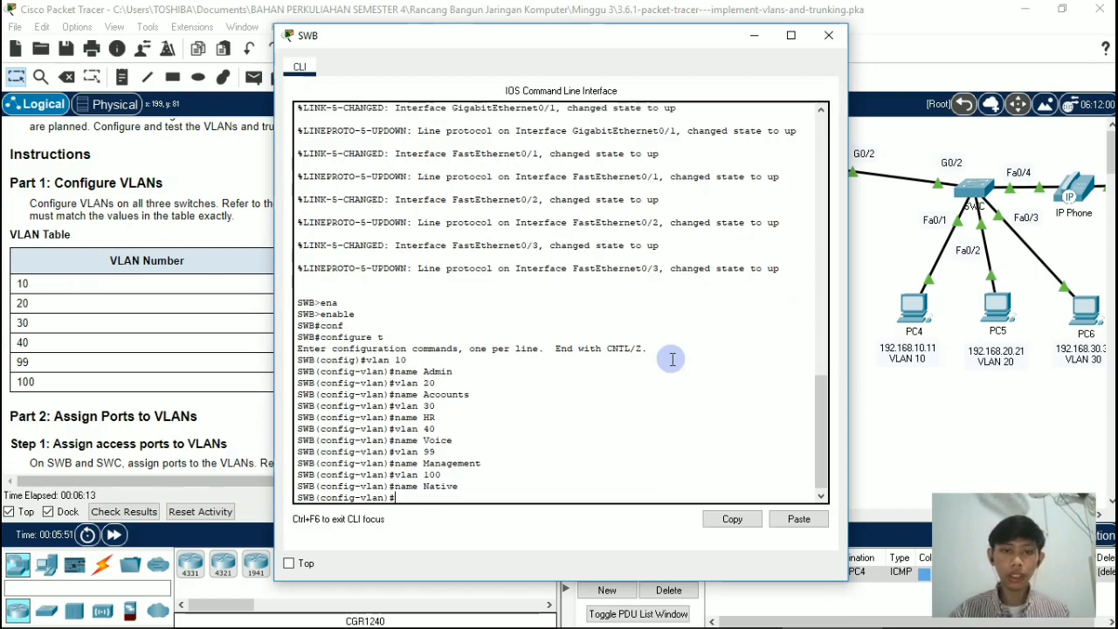
left_click(822, 38)
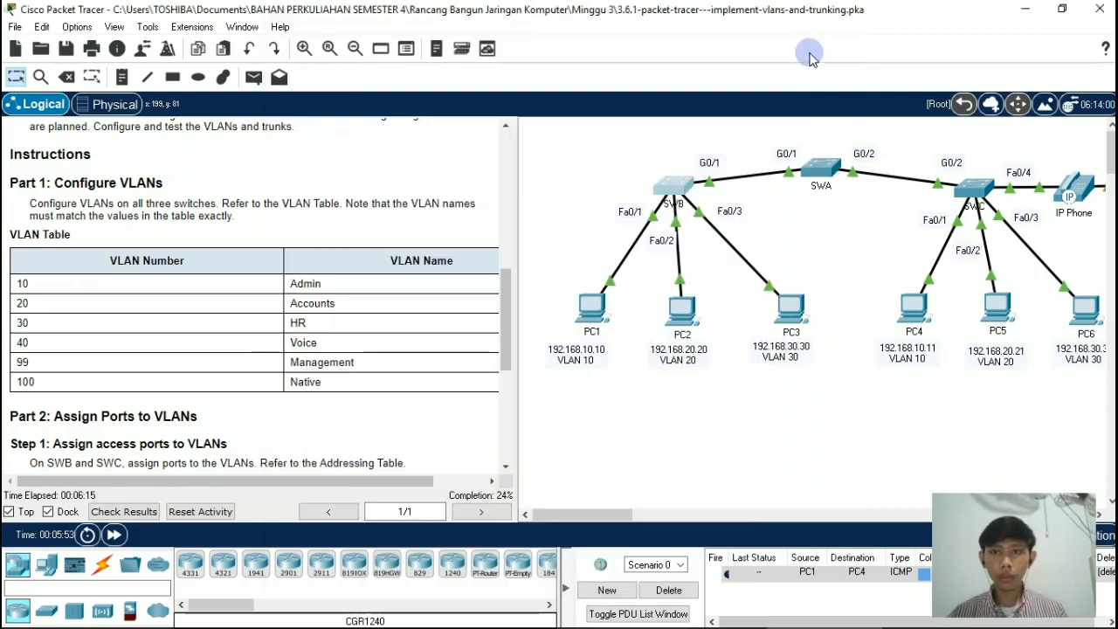
Step: Open the command line of switch SWC and enter global configuration mode through privileged mode
left_click(978, 190)
key("Return")
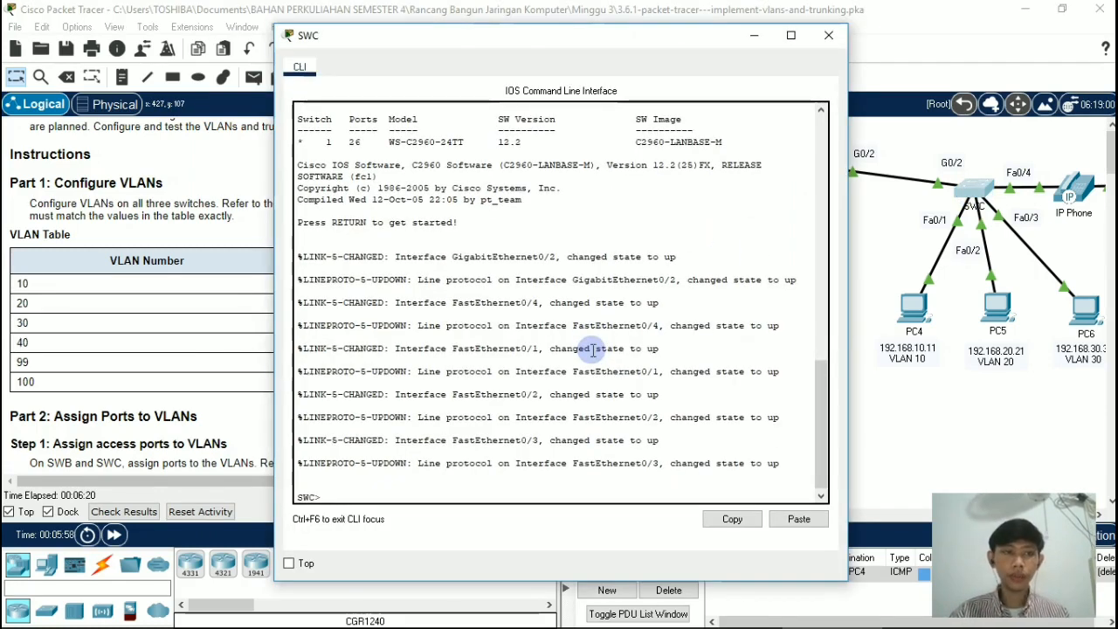
type("en")
key("Tab")
key("Return")
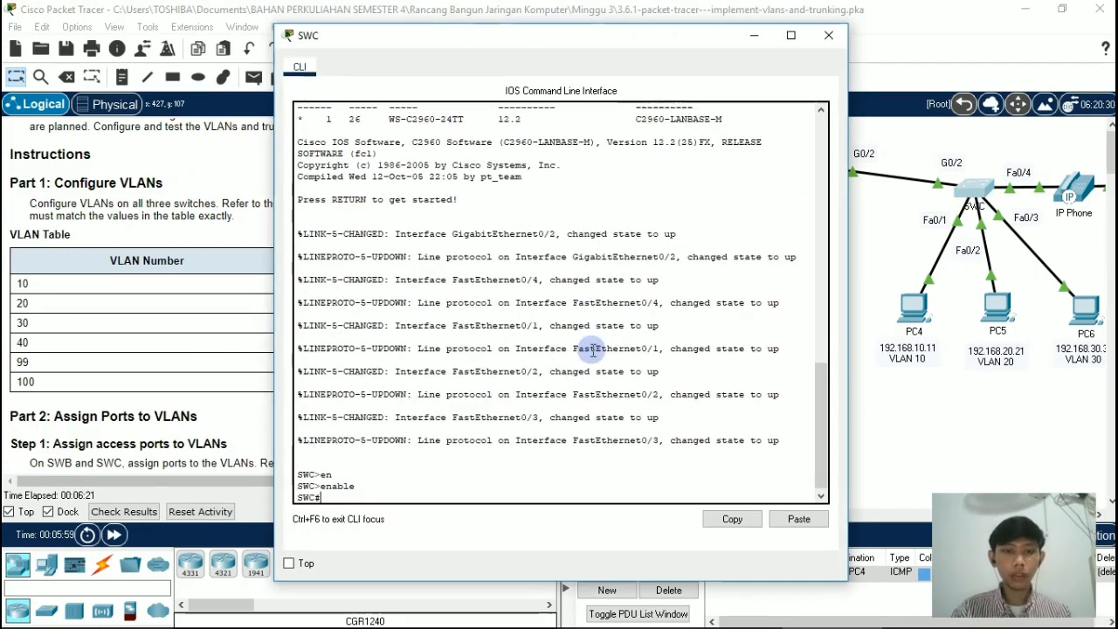
type("conf t")
key("Tab")
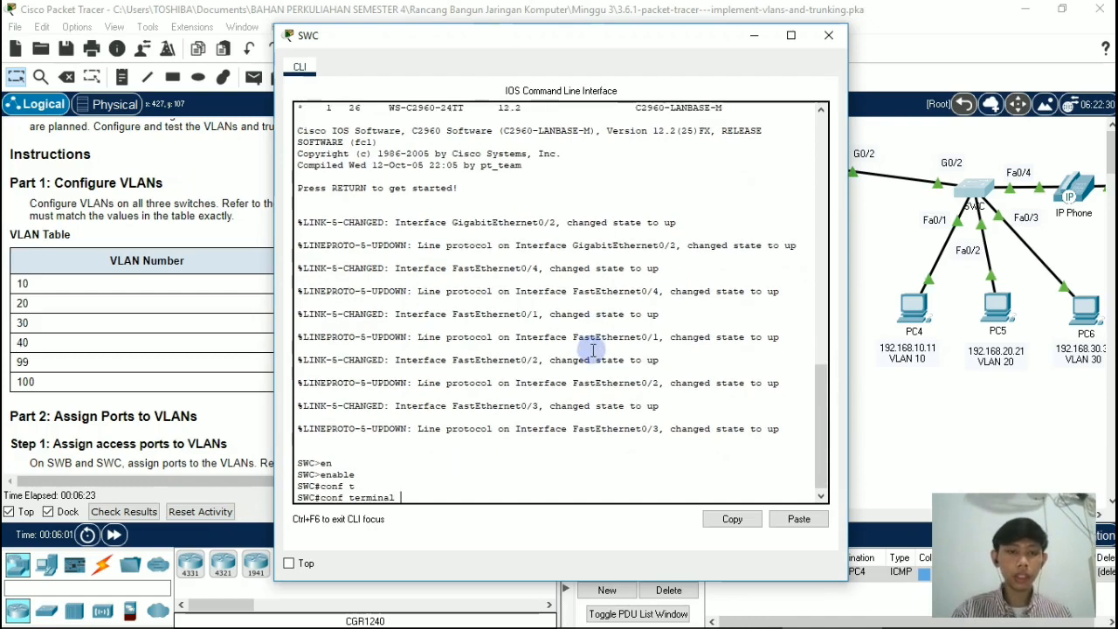
key("Return")
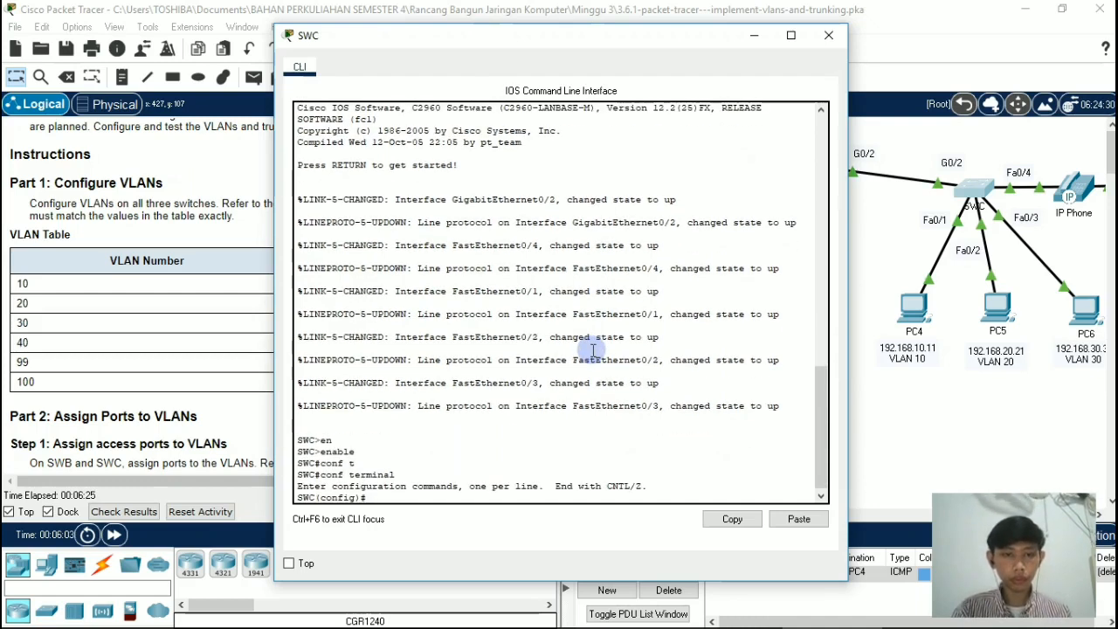
Step: Create VLAN 10 on switch SWC and name it Admin
type("vl")
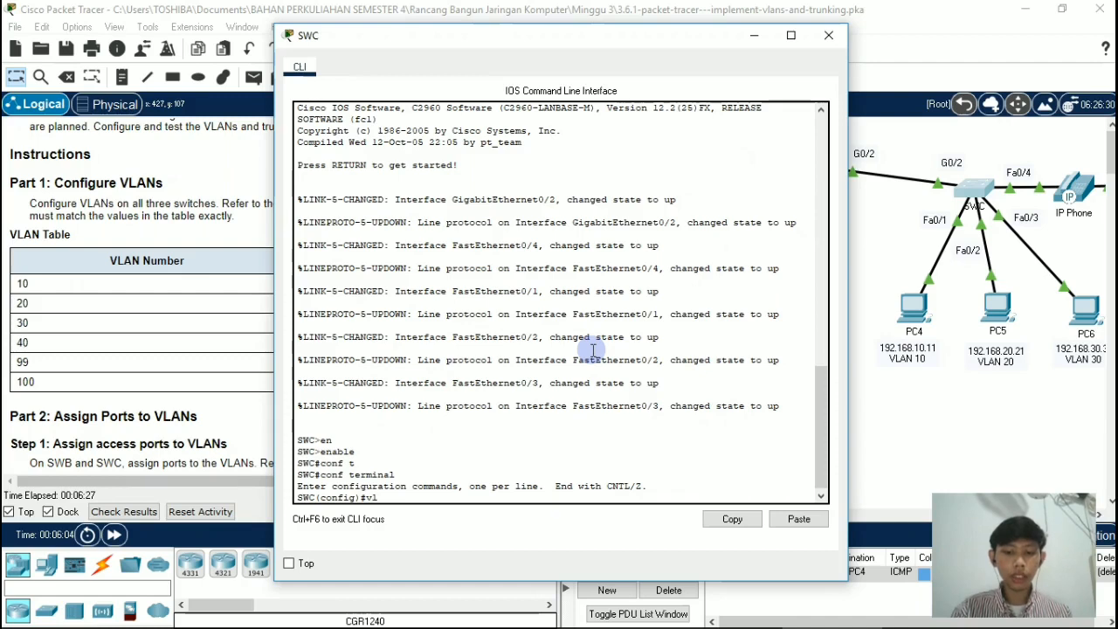
type("an 10")
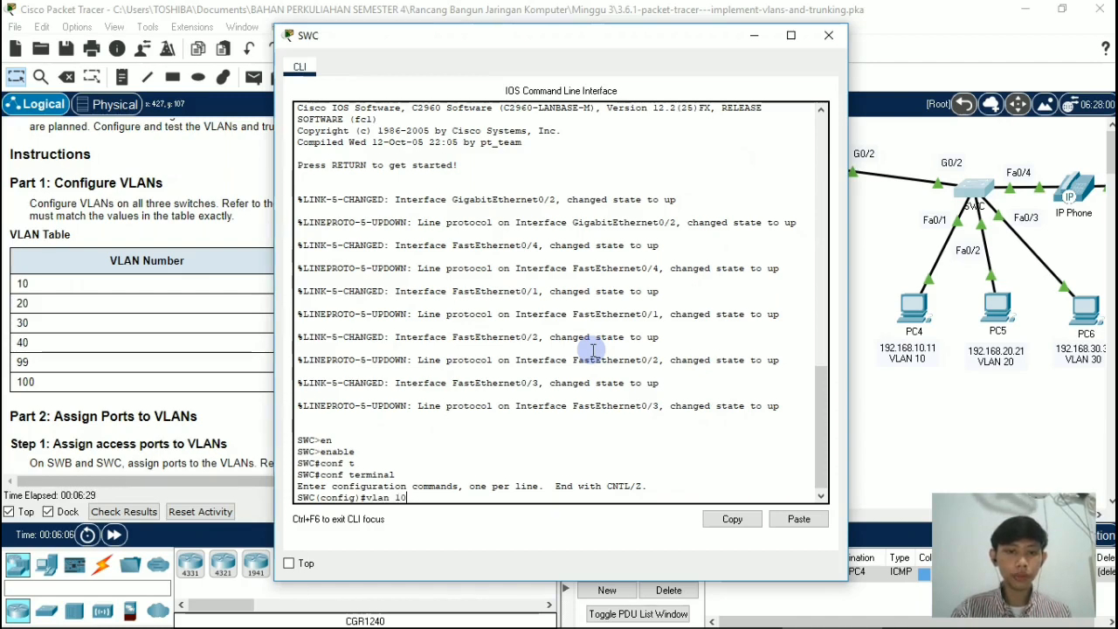
key("Return")
type("name ")
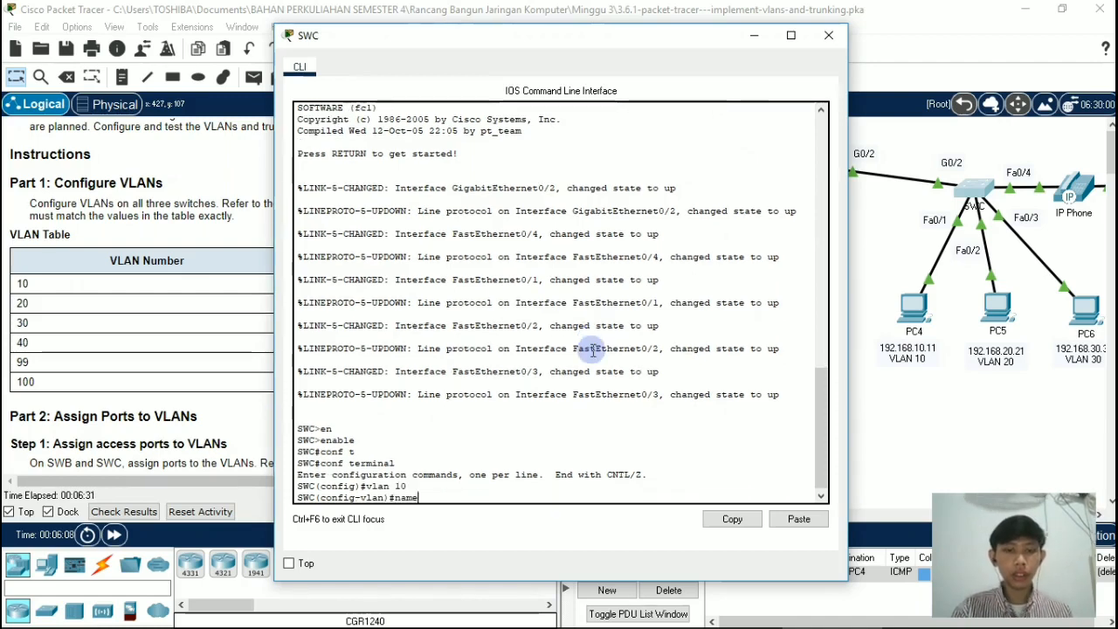
type("Admin")
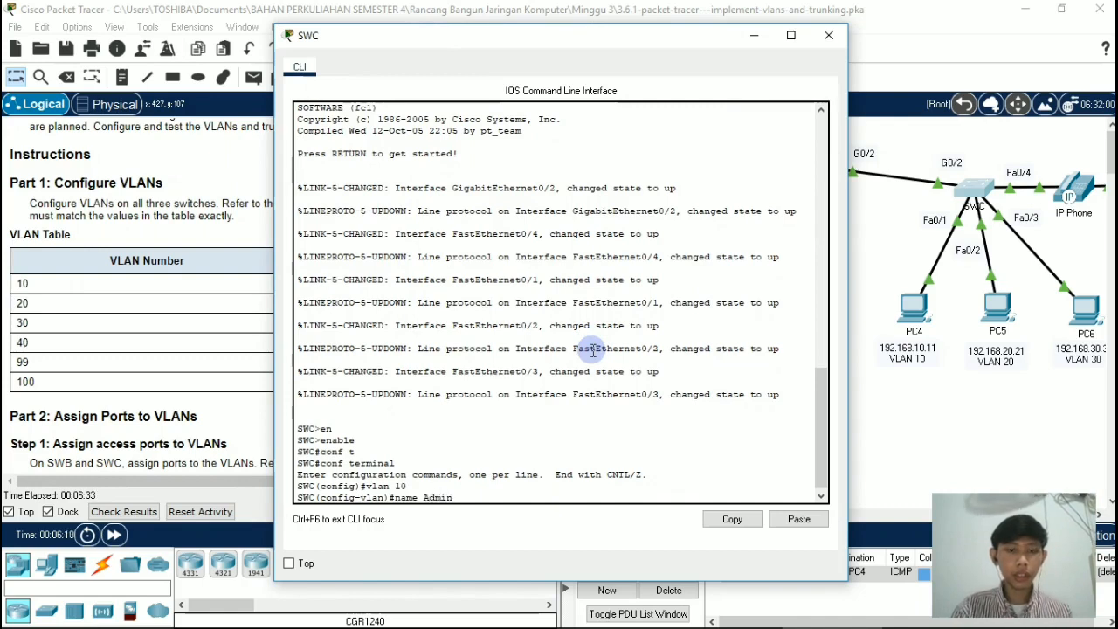
key("Return")
Step: Create VLAN 20 on switch SWC and name it Accounts
type("vlan ")
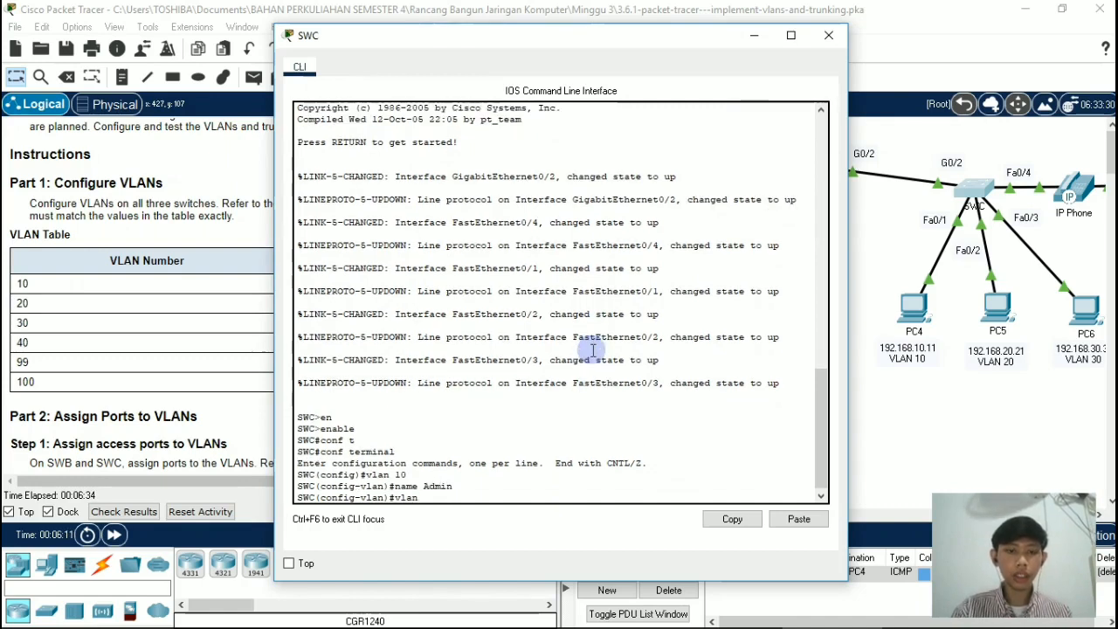
type("20")
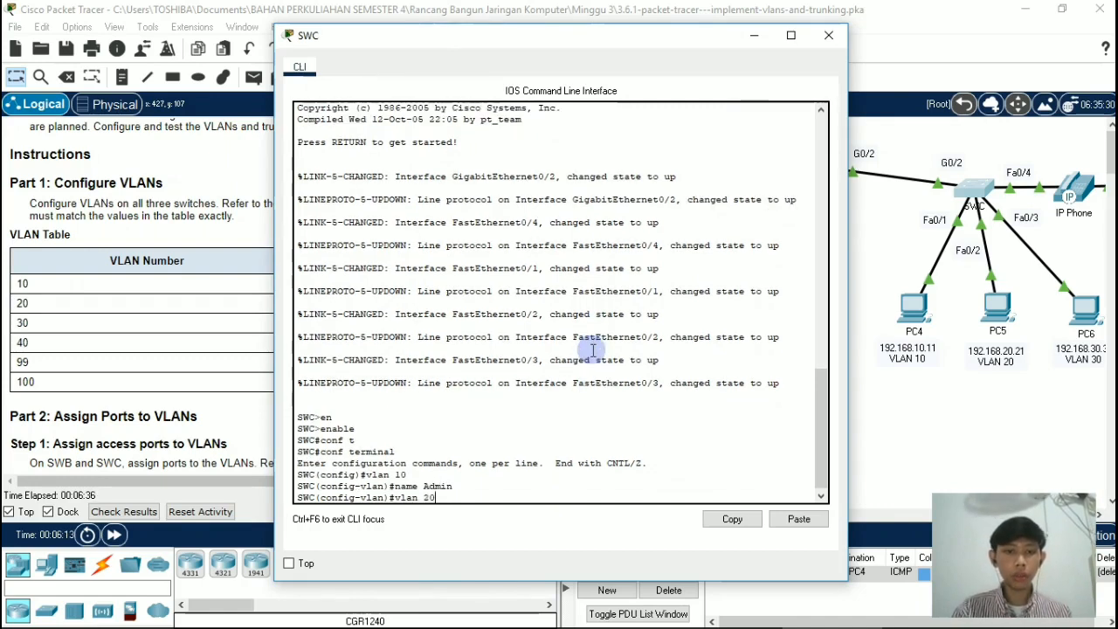
key("Return")
type("name")
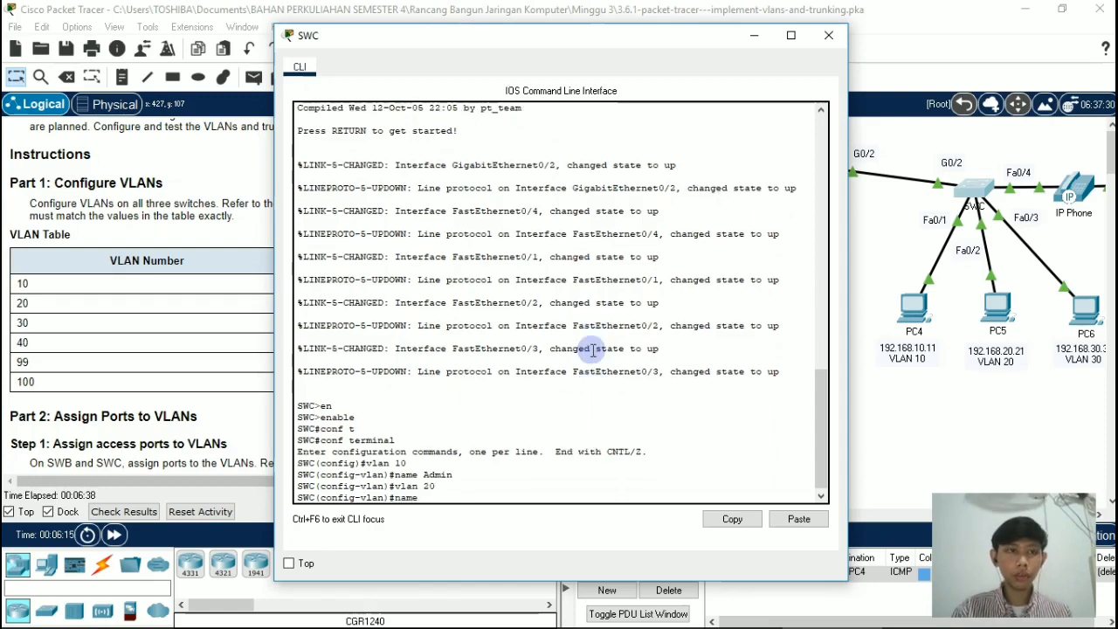
type(" Accounts")
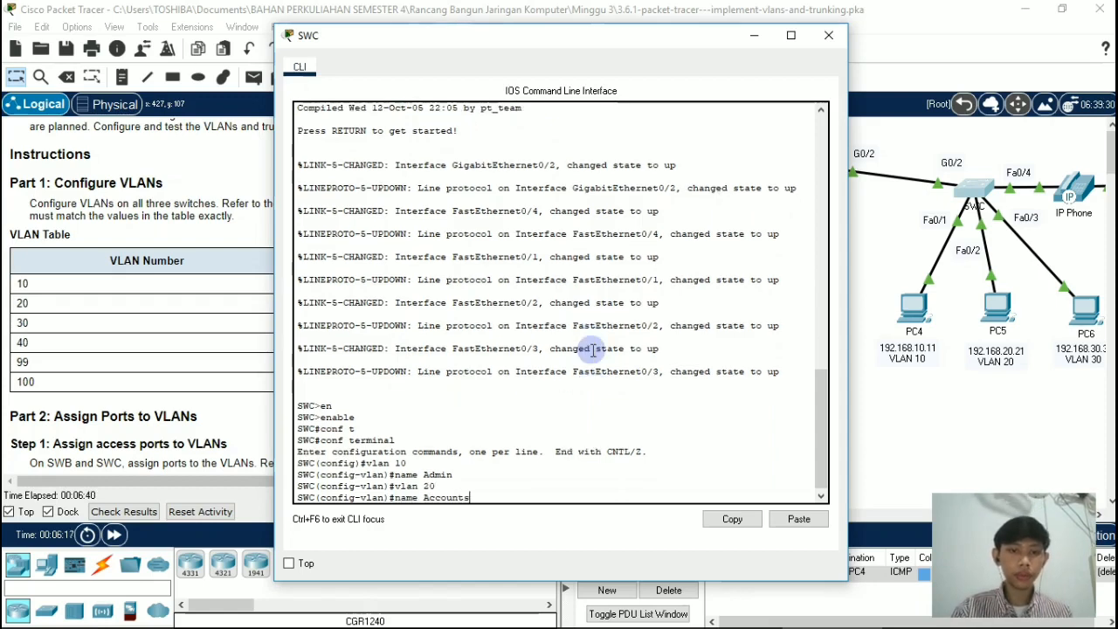
key("Return")
Step: Create VLAN 30 on switch SWC and name it HR
type("vlan ")
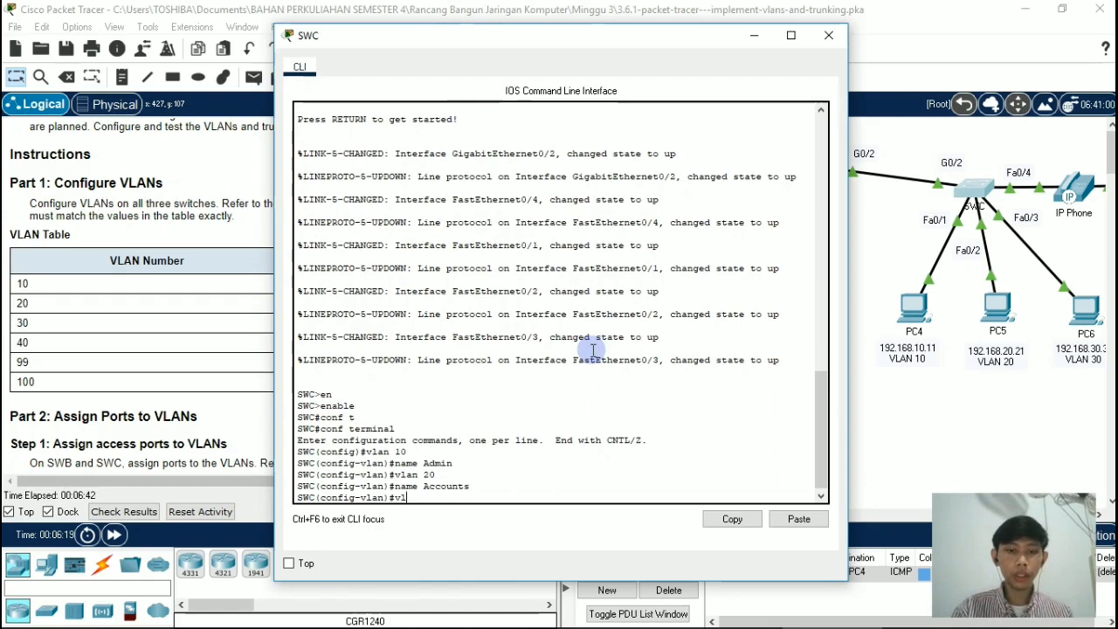
type("30")
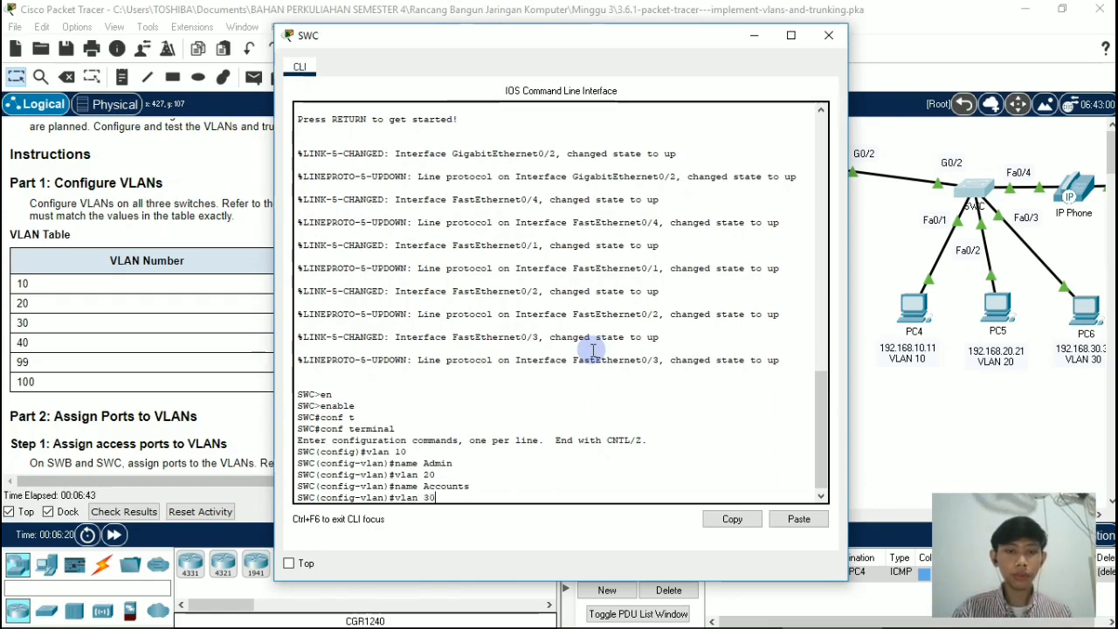
key("Return")
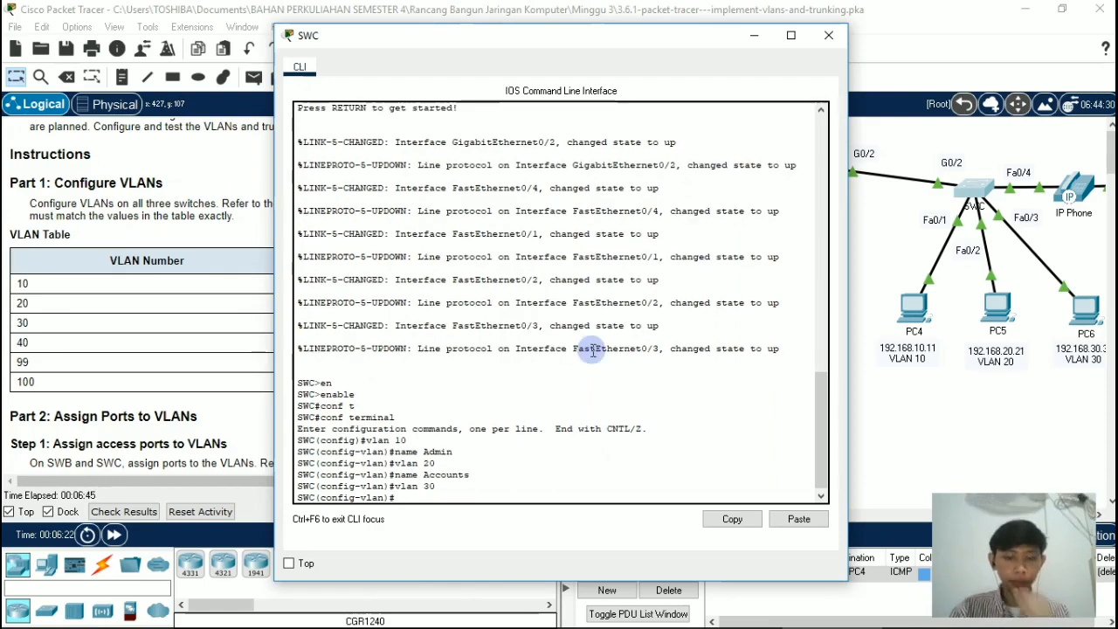
type("name HR")
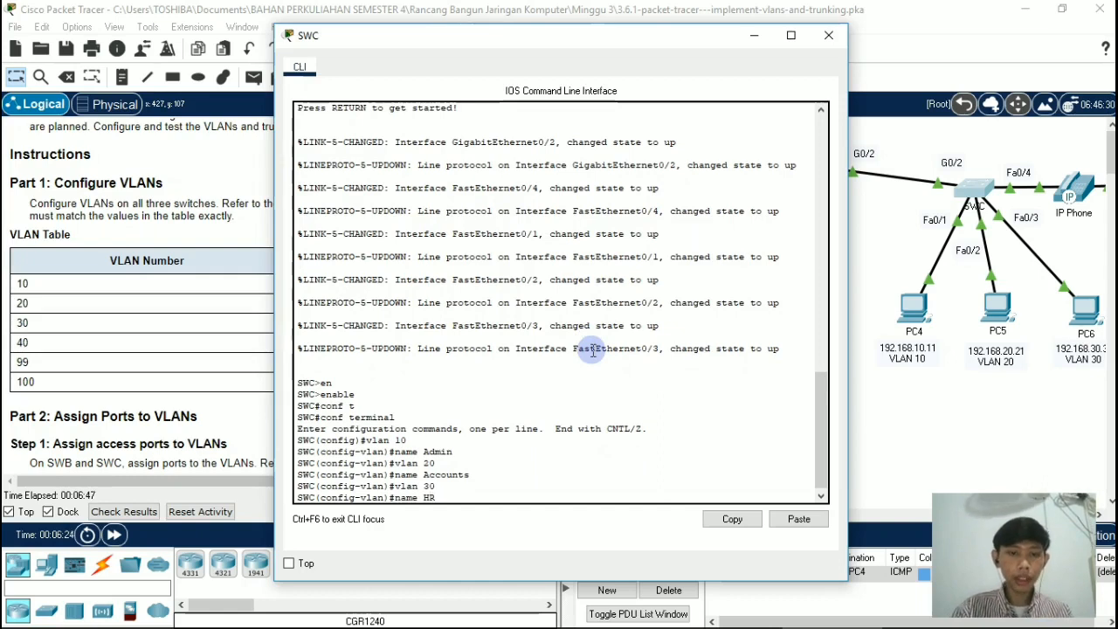
key("Return")
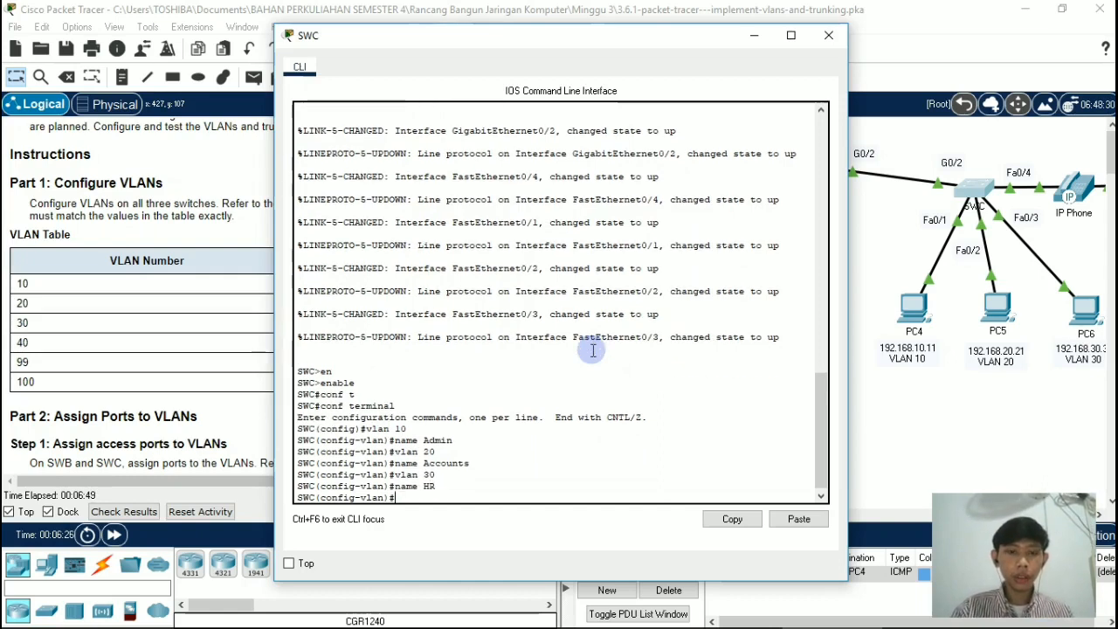
Step: Create VLAN 40 on switch SWC and name it Voice
type("vlan")
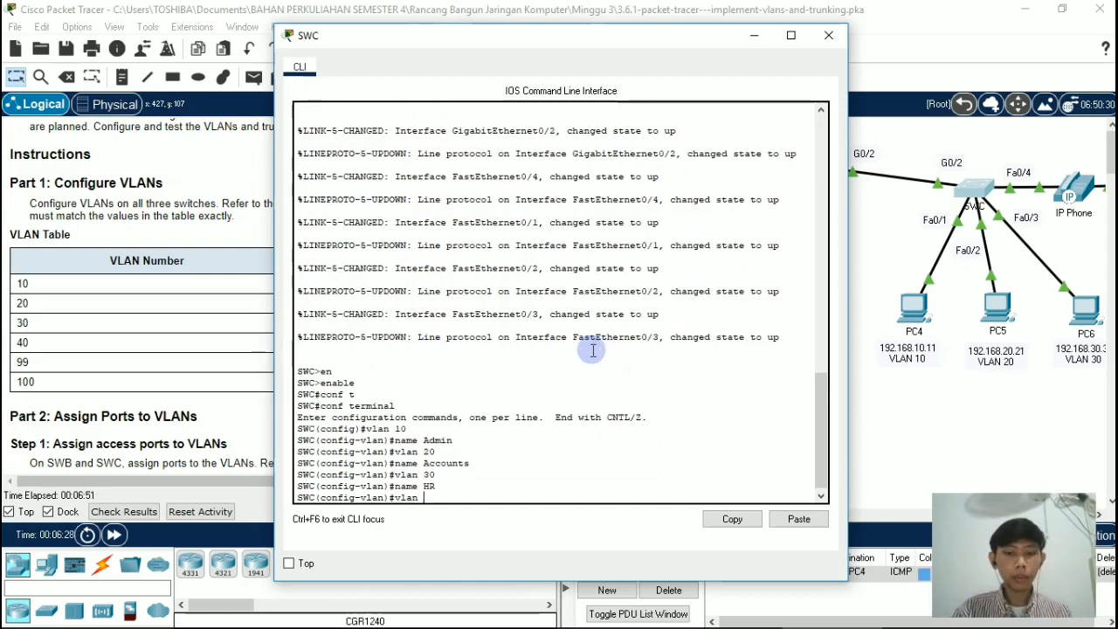
type(" 40")
key("Return")
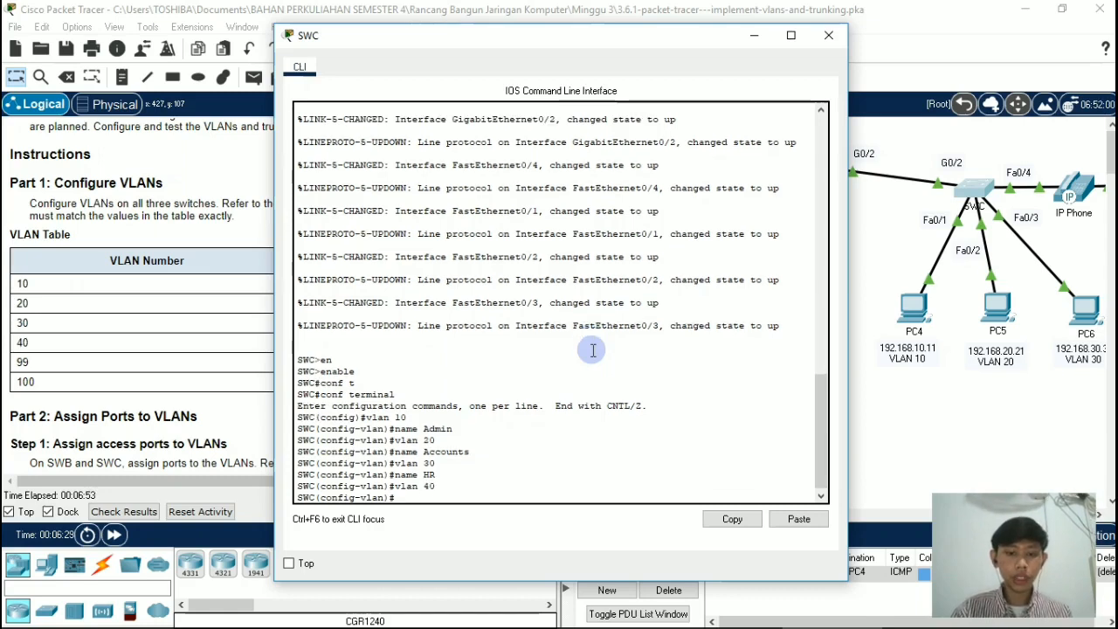
type("name V")
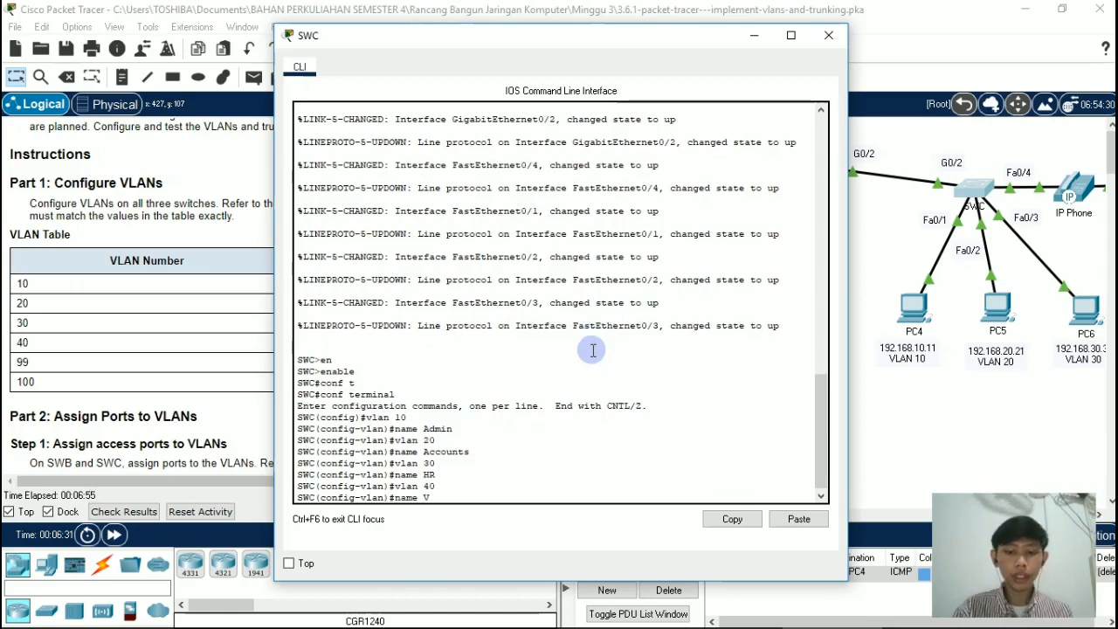
type("oice")
key("Return")
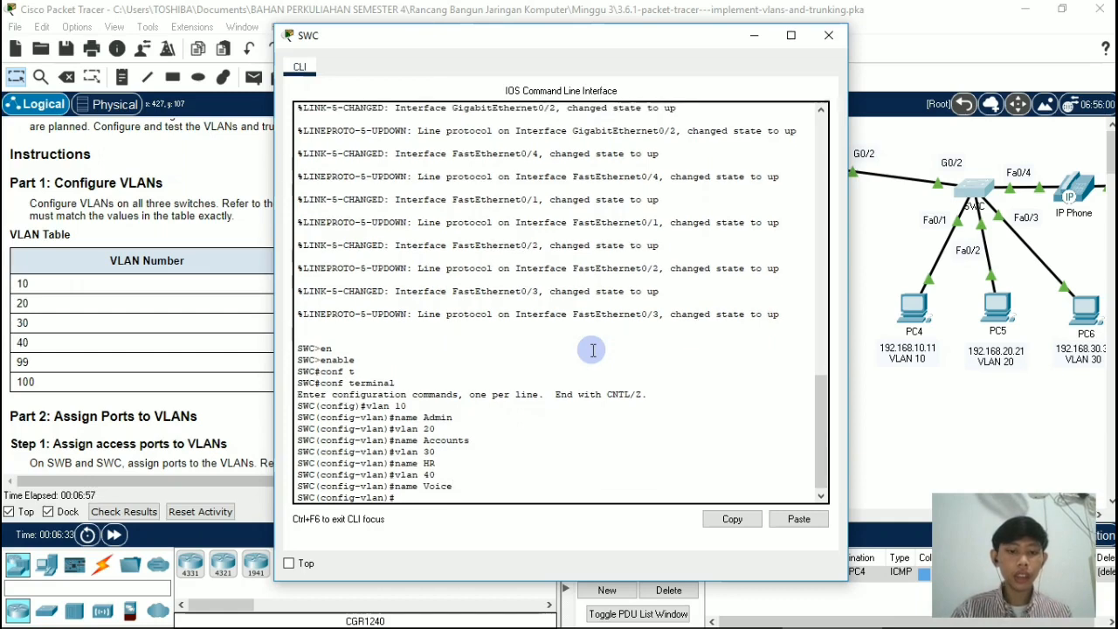
Step: Create VLAN 99 on switch SWC and name it Management
type("vlan ")
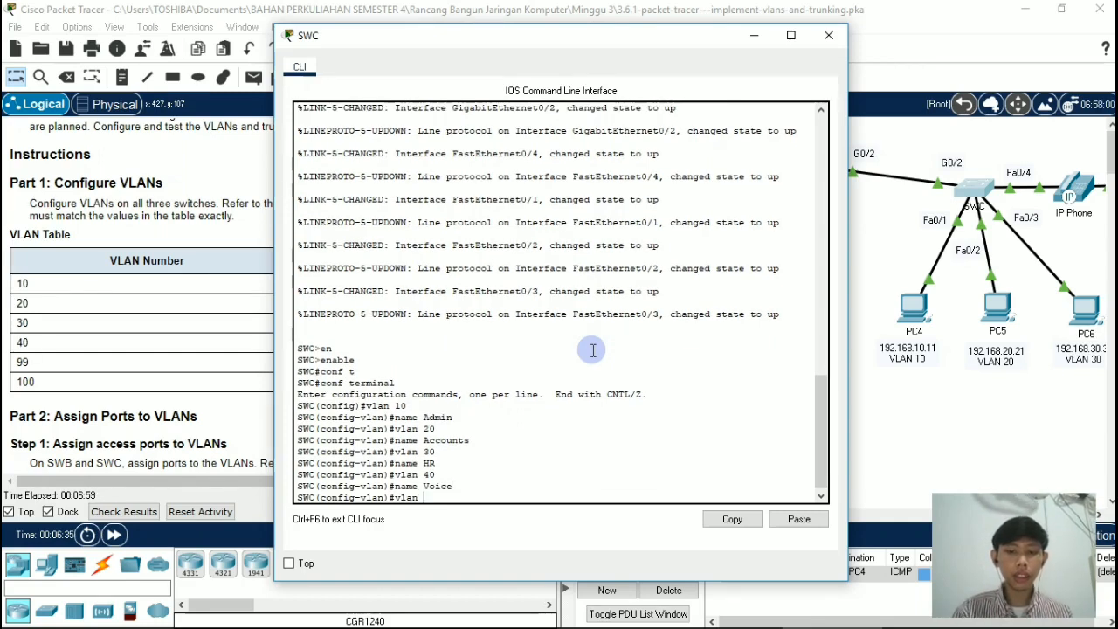
type("99")
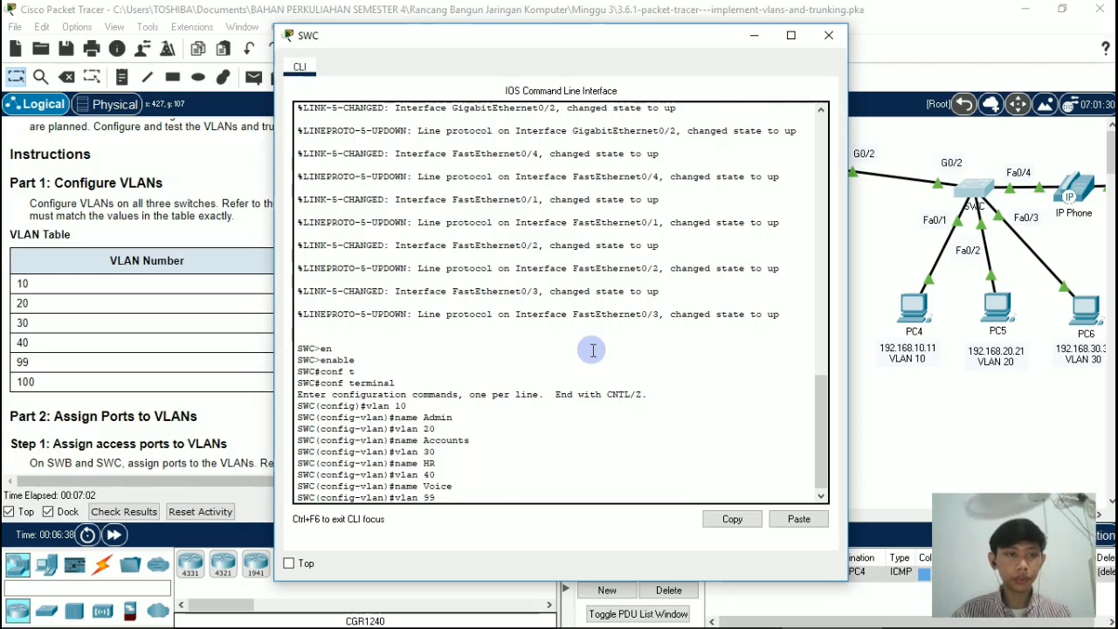
key("Return")
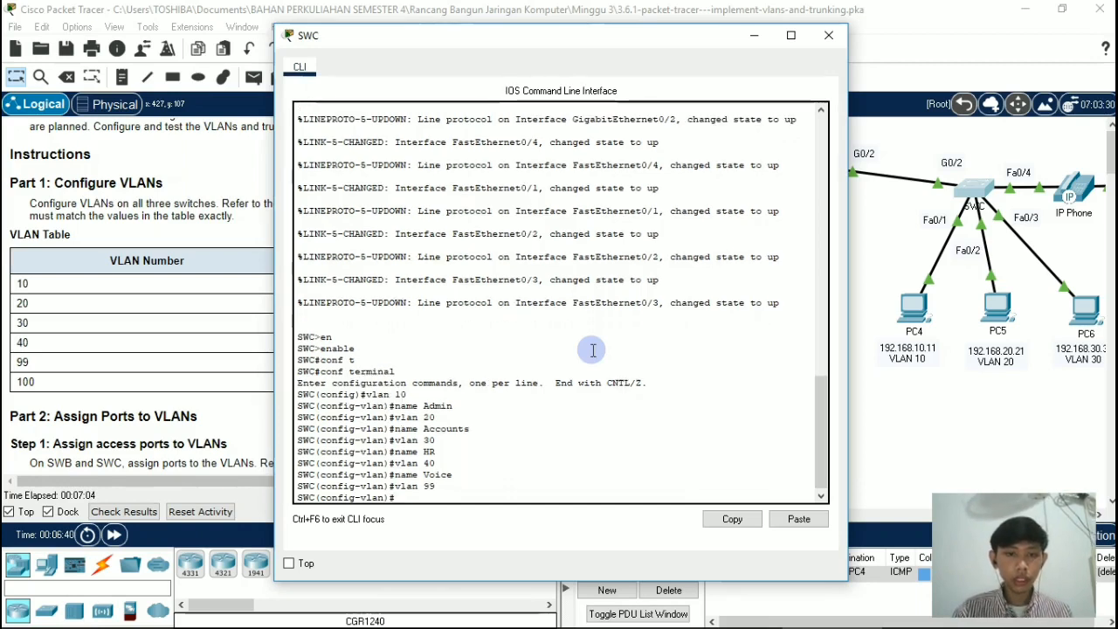
type("nam")
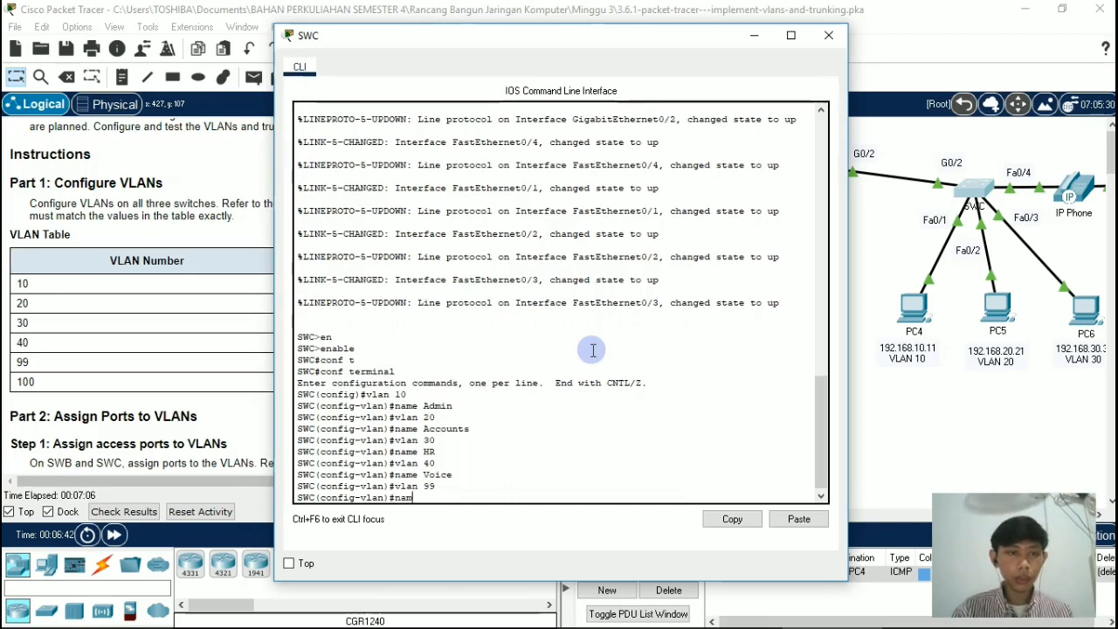
type("e Management")
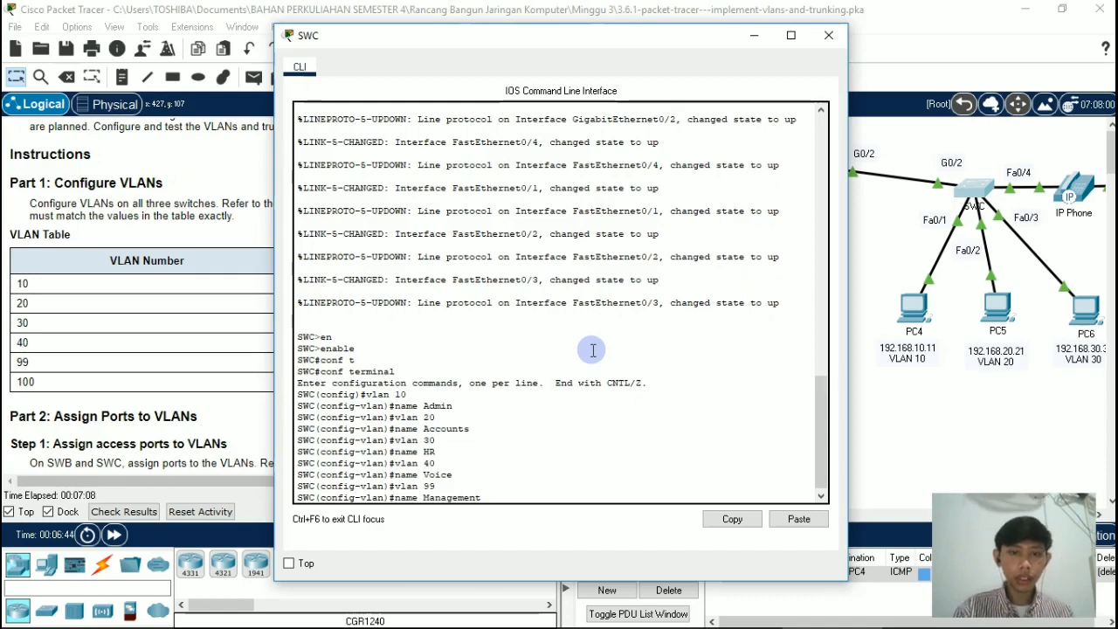
key("Return")
Step: Create VLAN 100 on switch SWC with the name Native and close the switch's window
type("vlan 100")
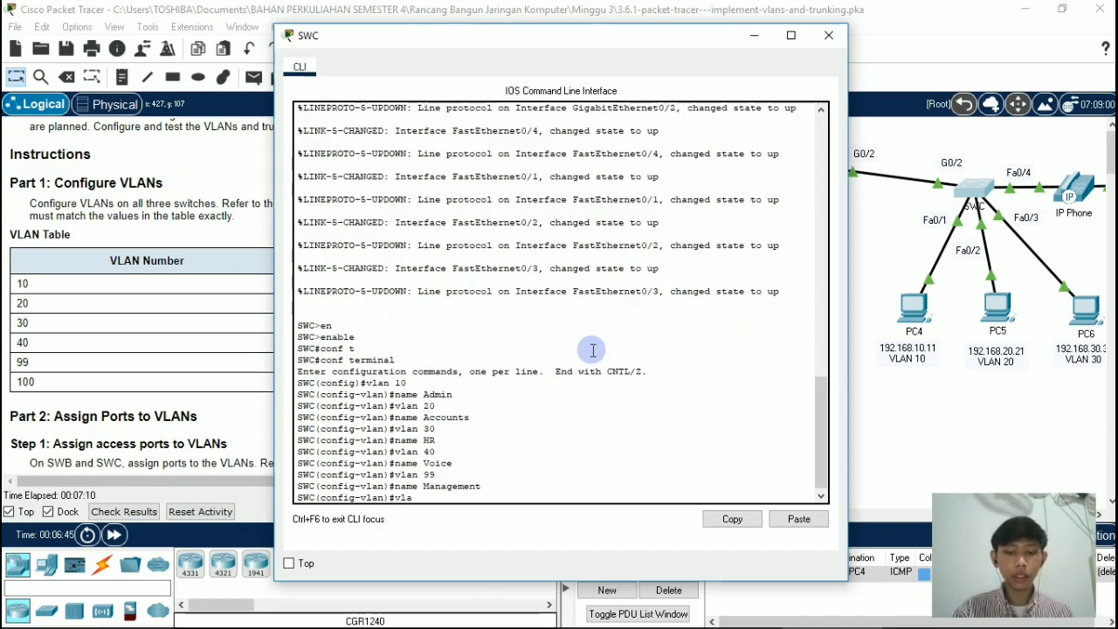
key("Return")
key("Return")
type("na")
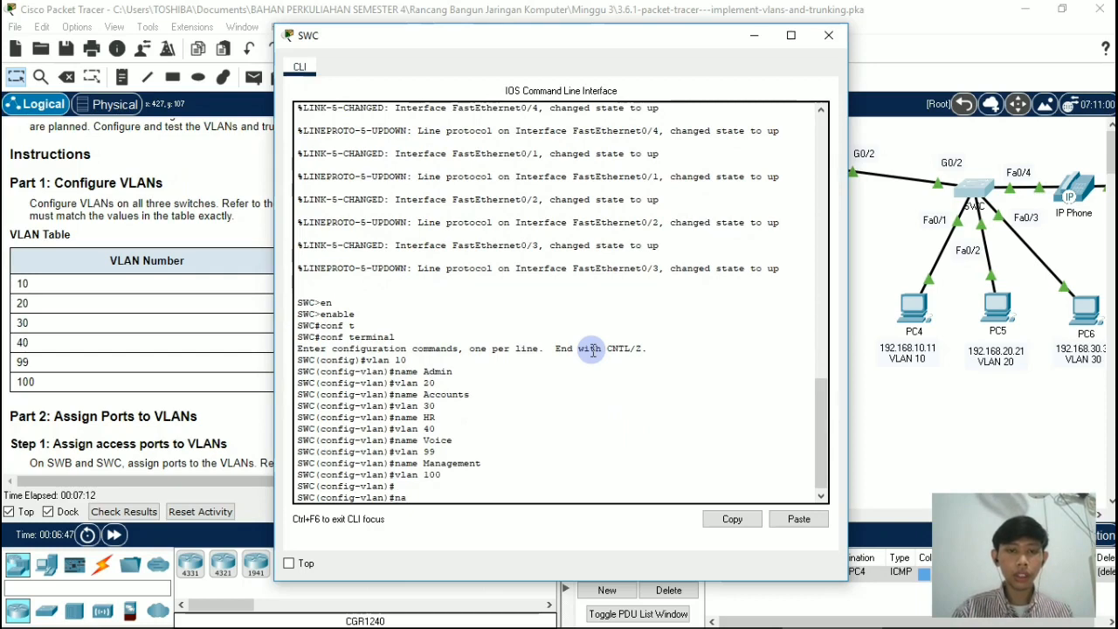
type("me Na")
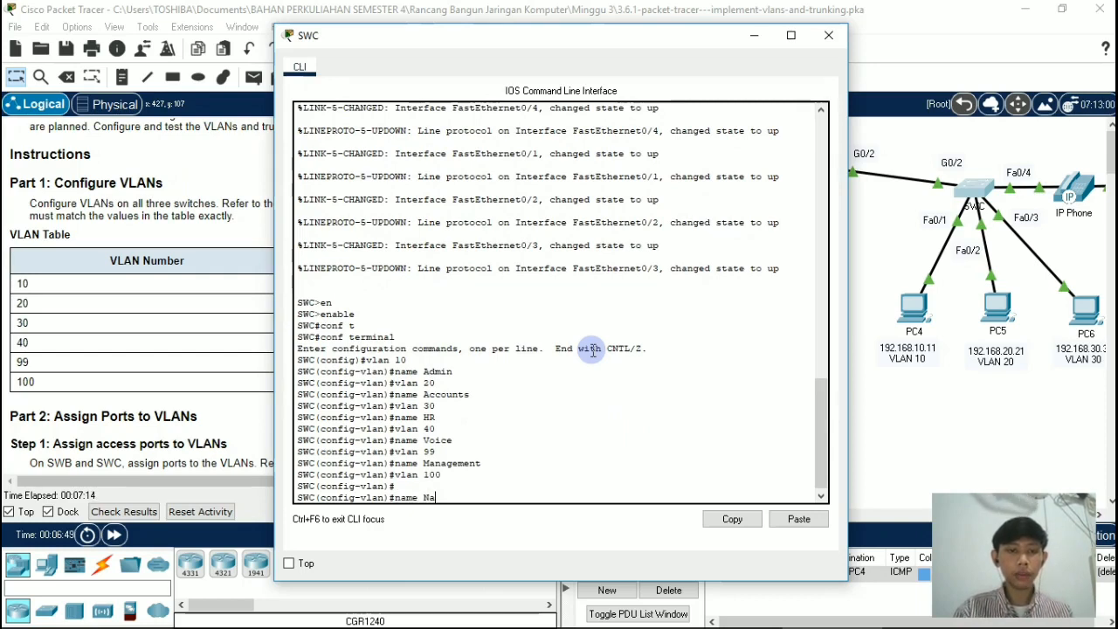
type("tive")
key("Return")
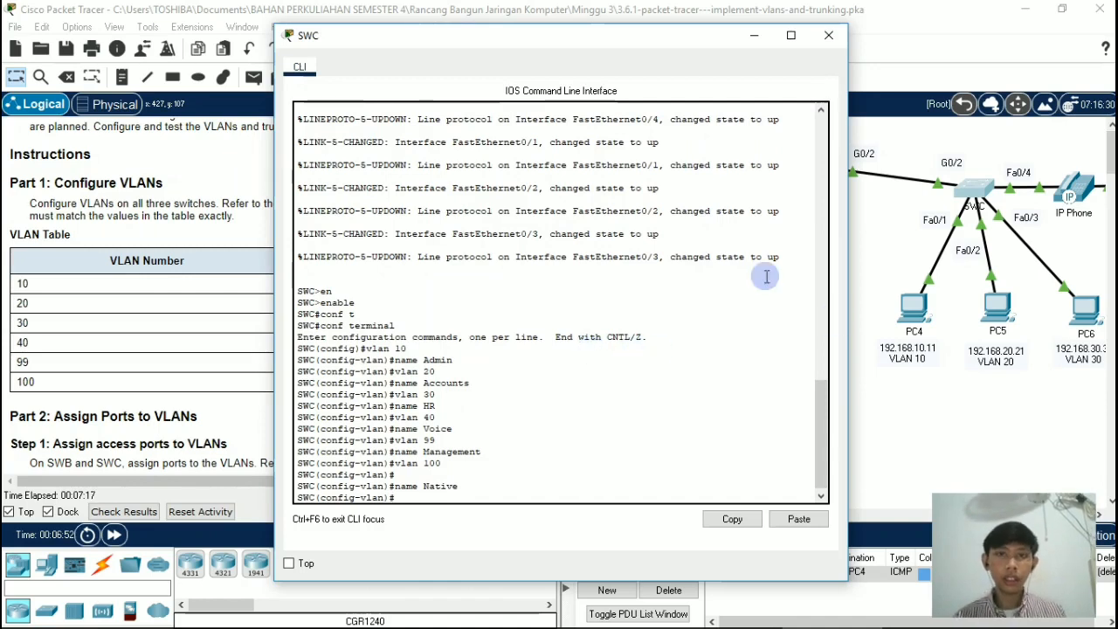
left_click(829, 37)
Step: Bring up the Part 2 port assignment instructions and open the command line of switch SWB
left_click_drag(504, 292, 506, 387)
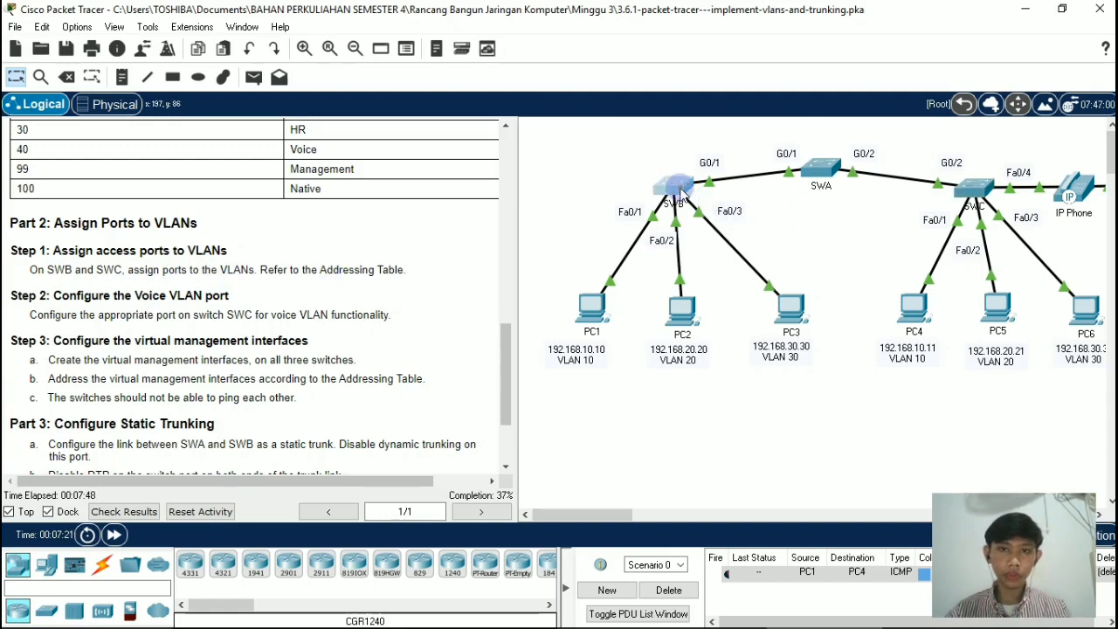
left_click(681, 193)
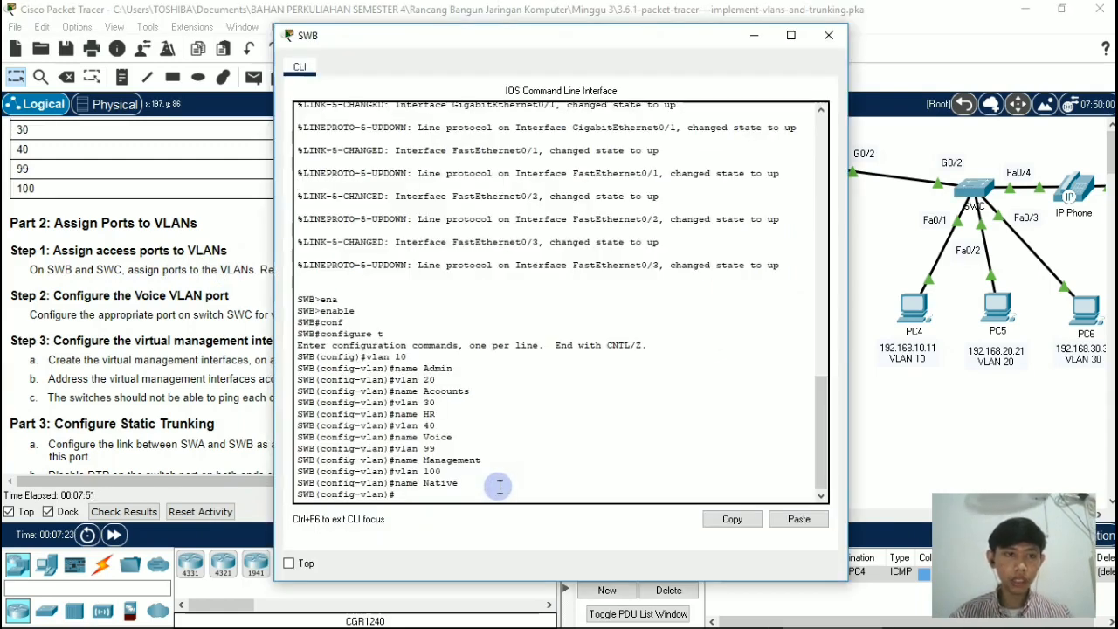
key("Return")
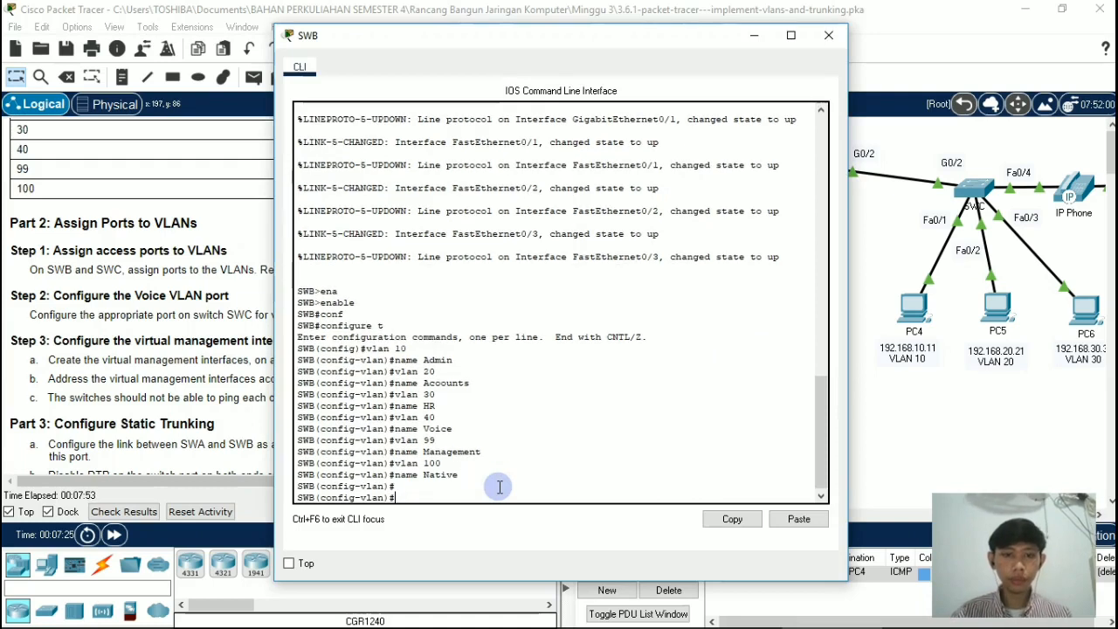
type("inter")
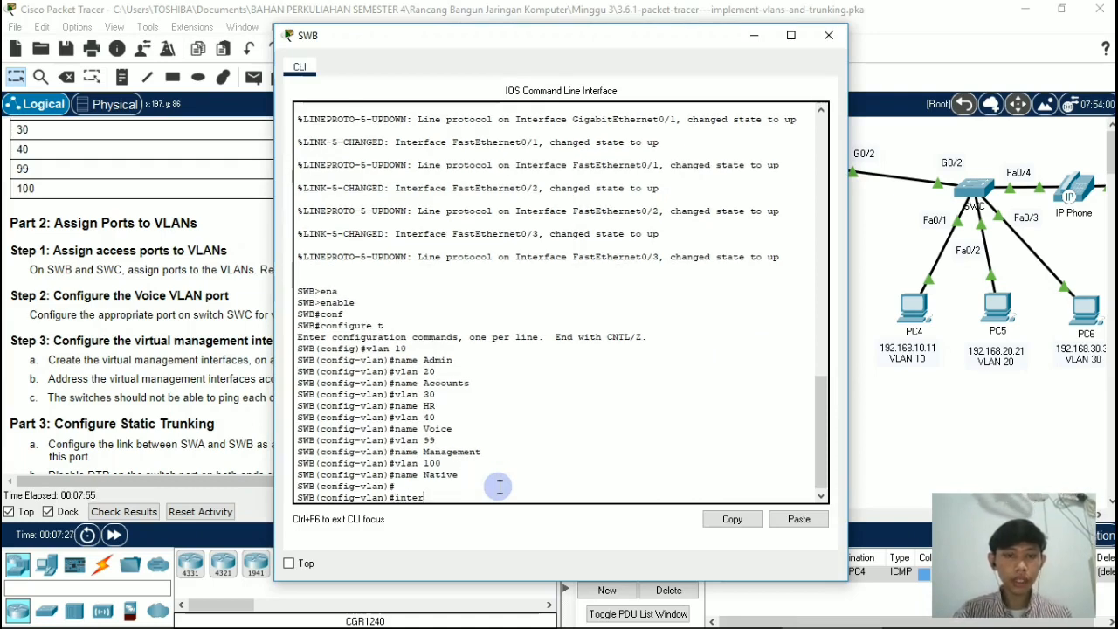
type("face")
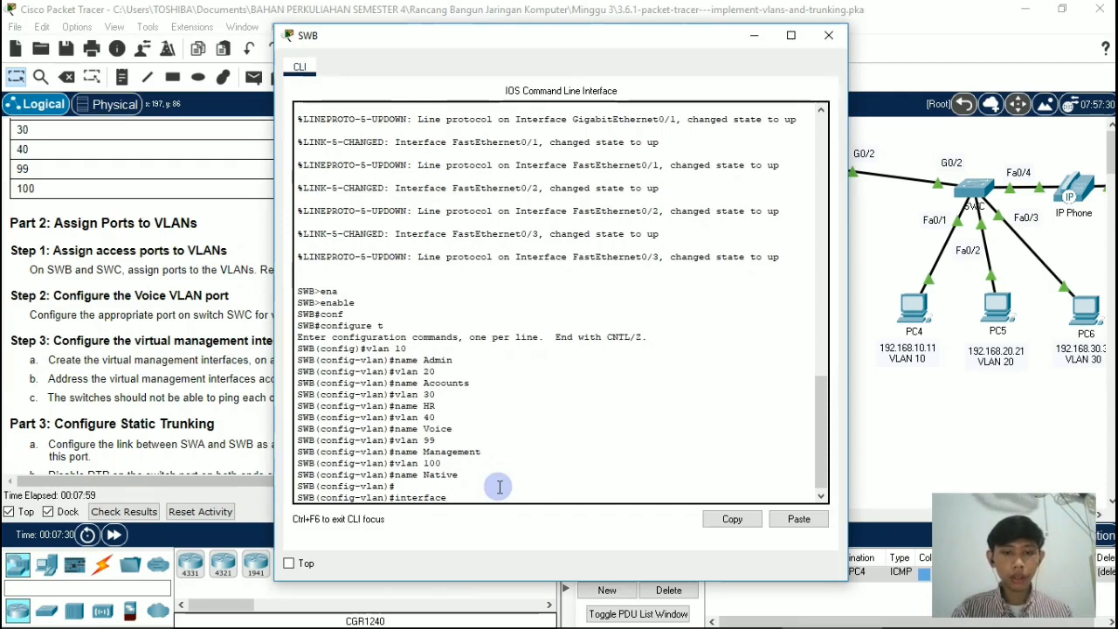
type(" fas")
key("Tab")
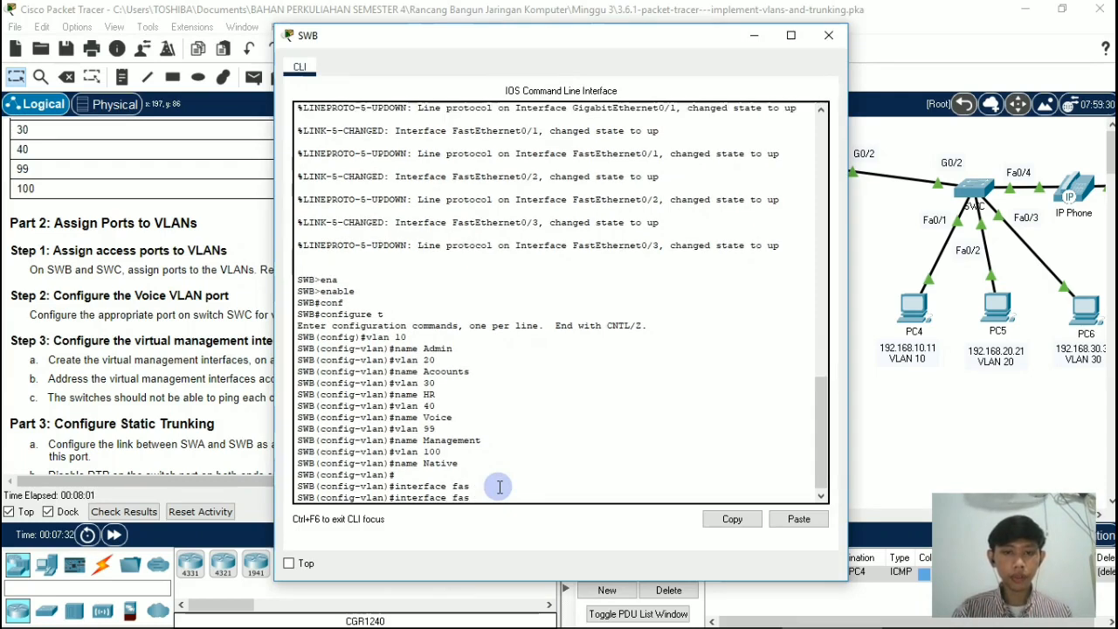
type("t")
key("Tab")
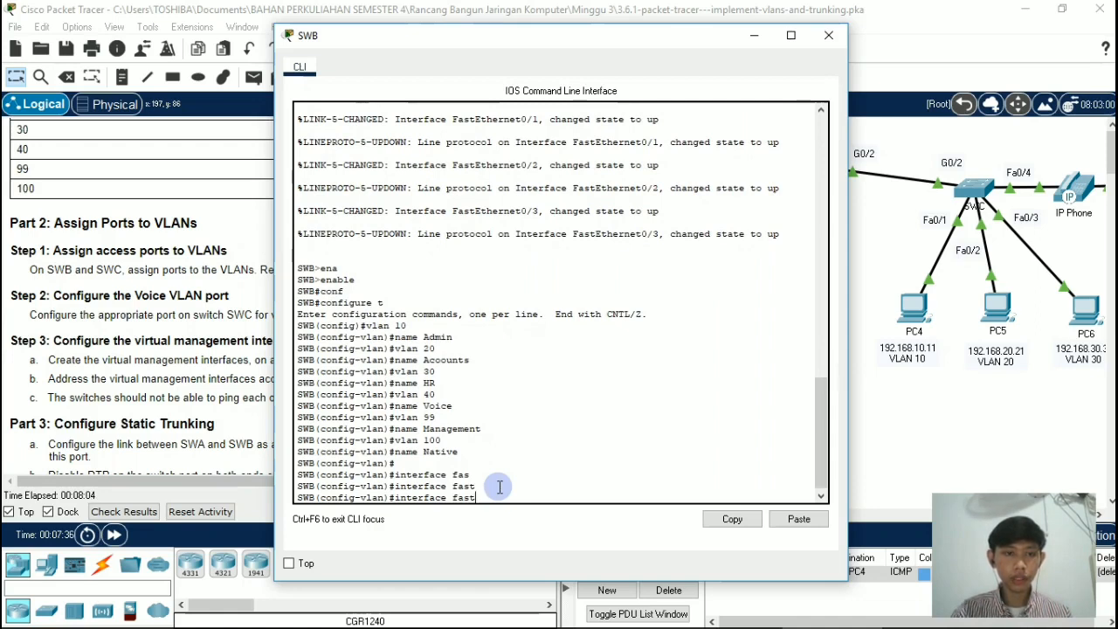
key("BackSpace")
key("BackSpace")
key("BackSpace")
key("BackSpace")
key("BackSpace")
key("BackSpace")
key("BackSpace")
key("BackSpace")
key("BackSpace")
key("BackSpace")
key("BackSpace")
key("BackSpace")
key("BackSpace")
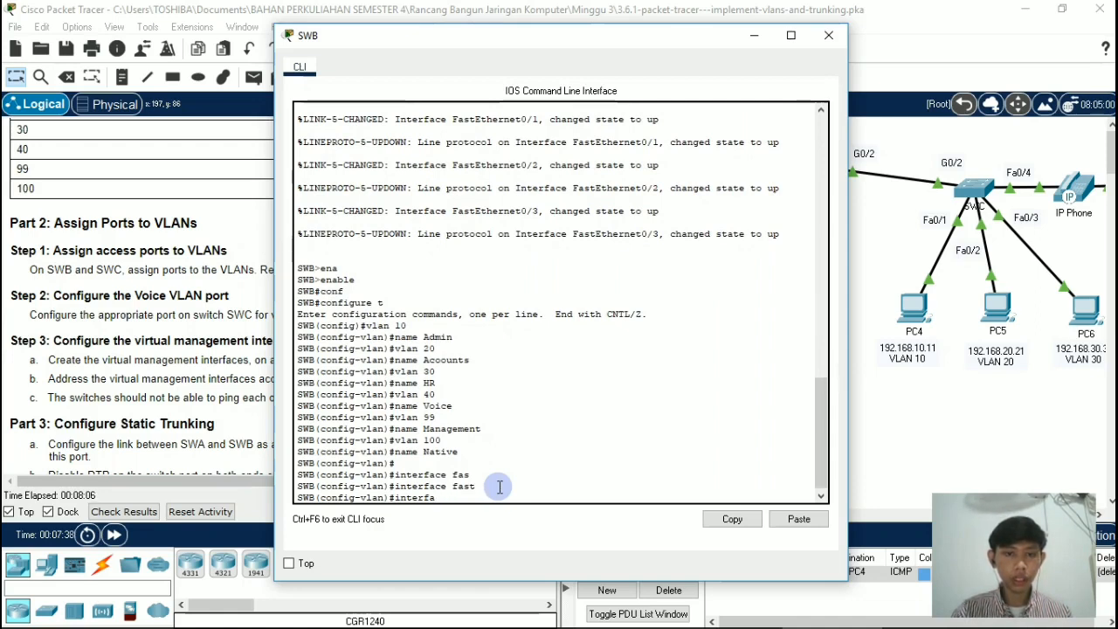
type("end")
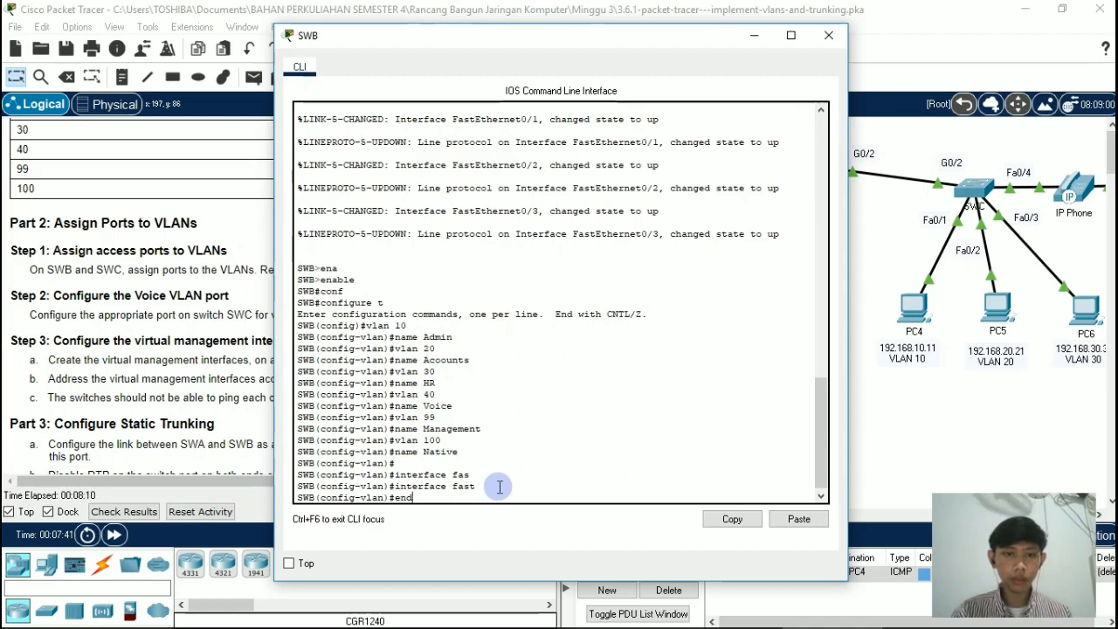
key("BackSpace")
key("BackSpace")
key("BackSpace")
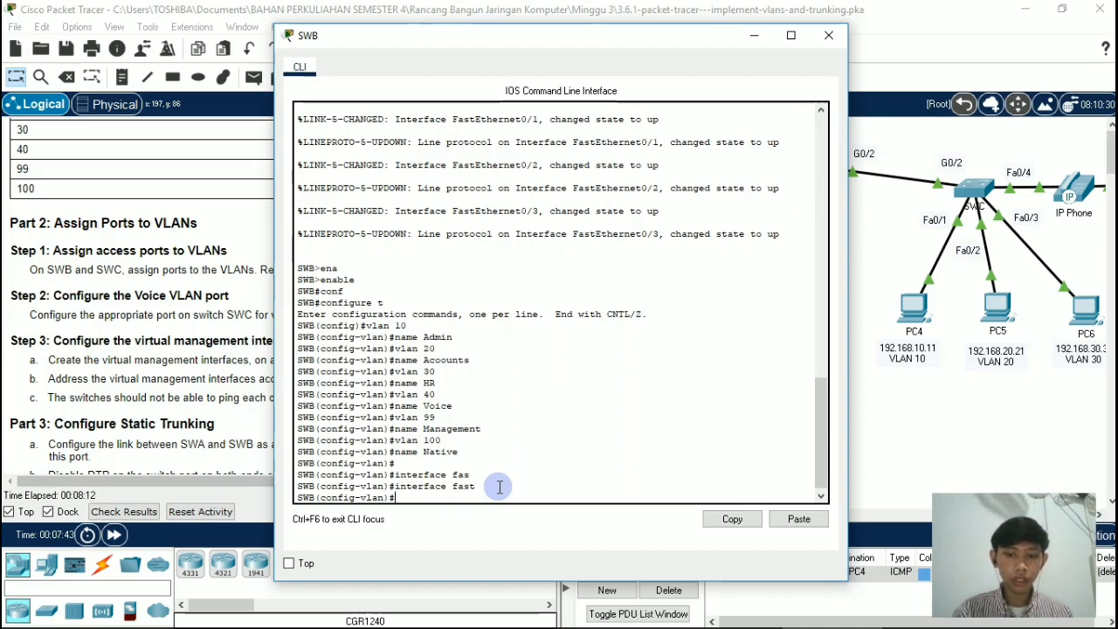
Step: Enter interface configuration mode for port f0/1 on switch SWB
type("interface ")
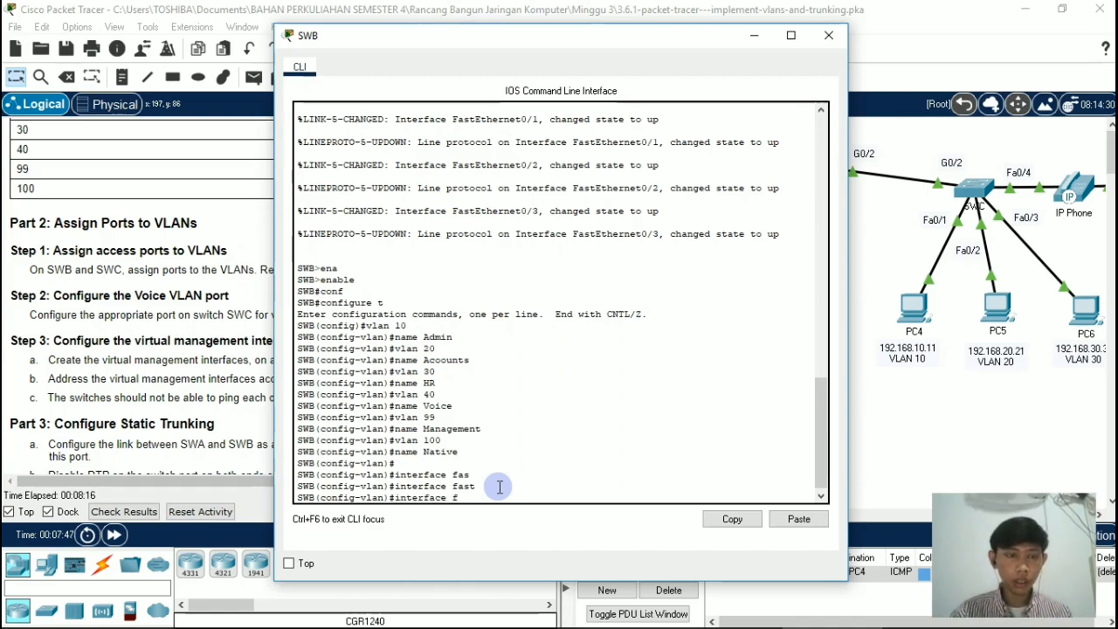
type("f0/")
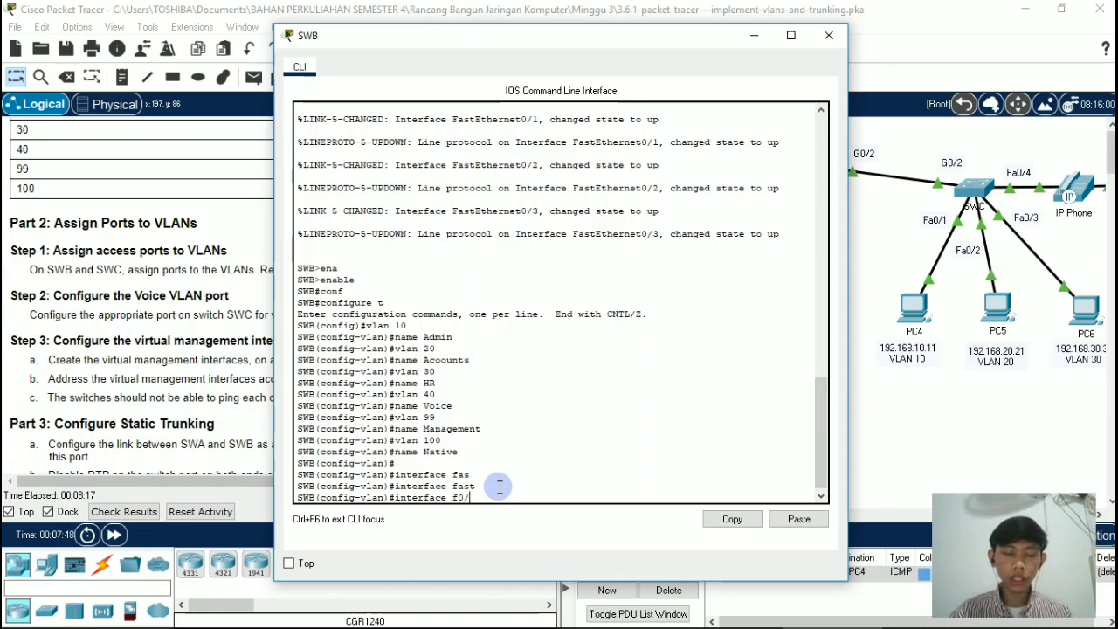
type("1")
key("Return")
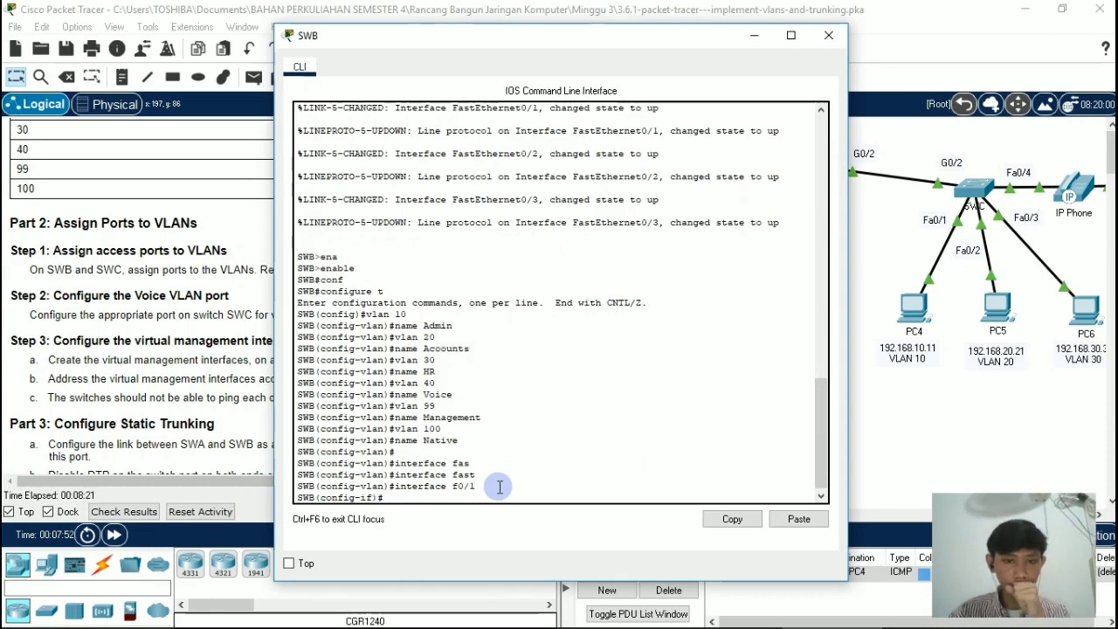
Step: Set port f0/1 on switch SWB to access mode with switchport mode access
type("s")
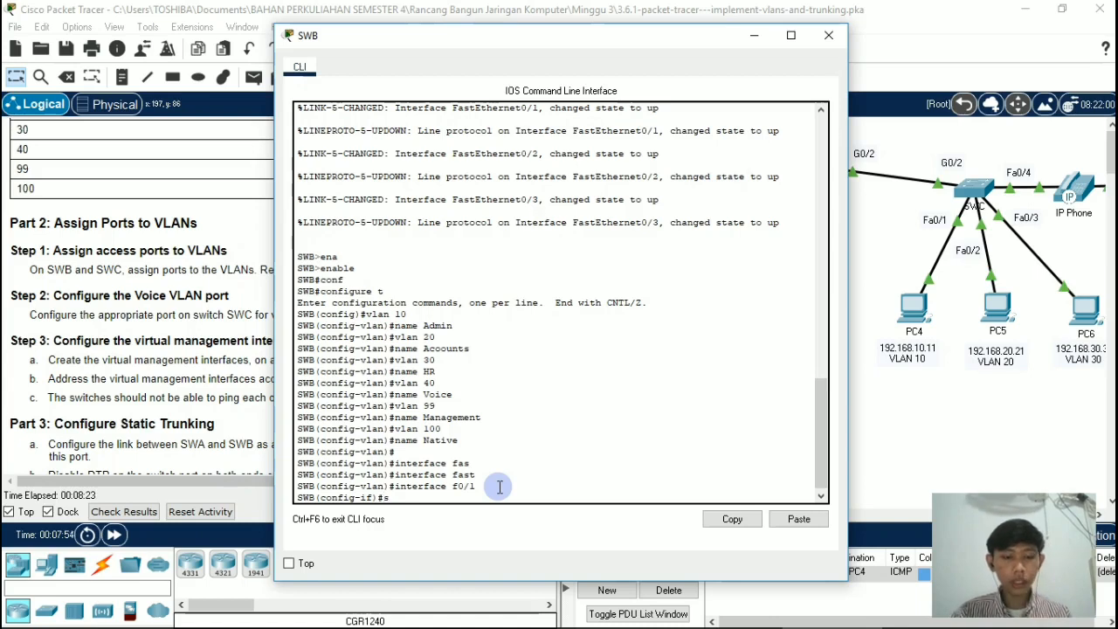
type("witch")
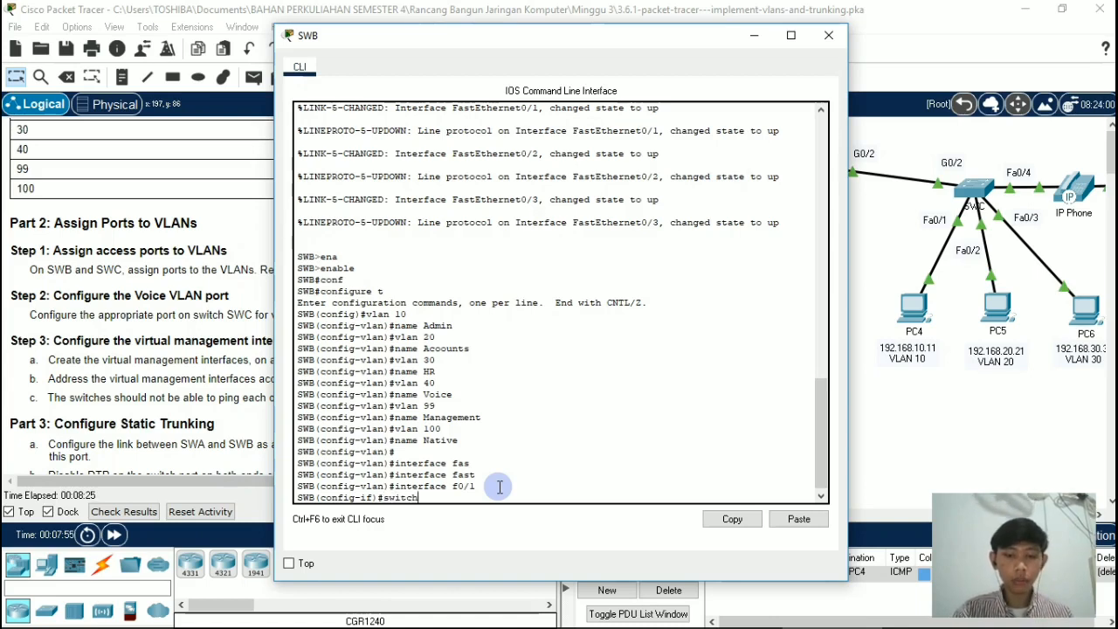
type("port")
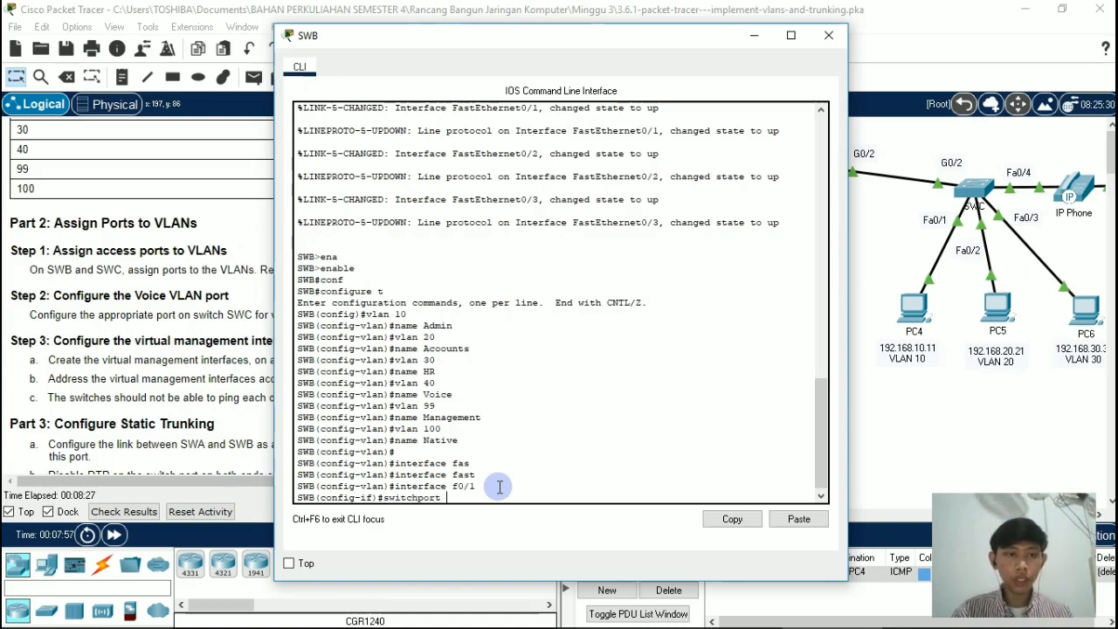
type(" mode a")
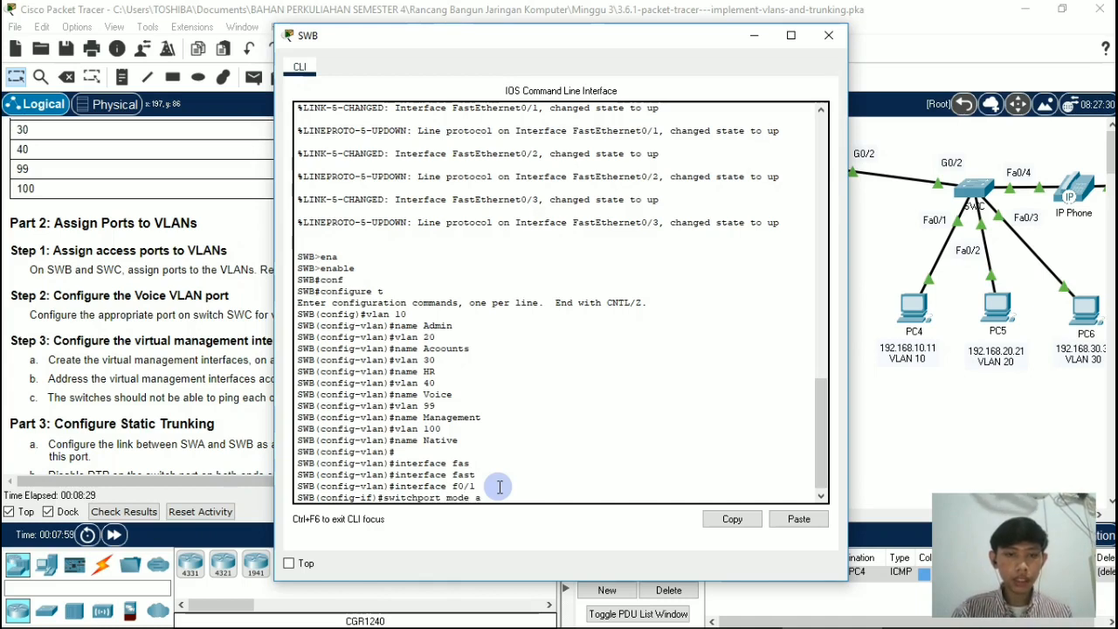
type("ccess")
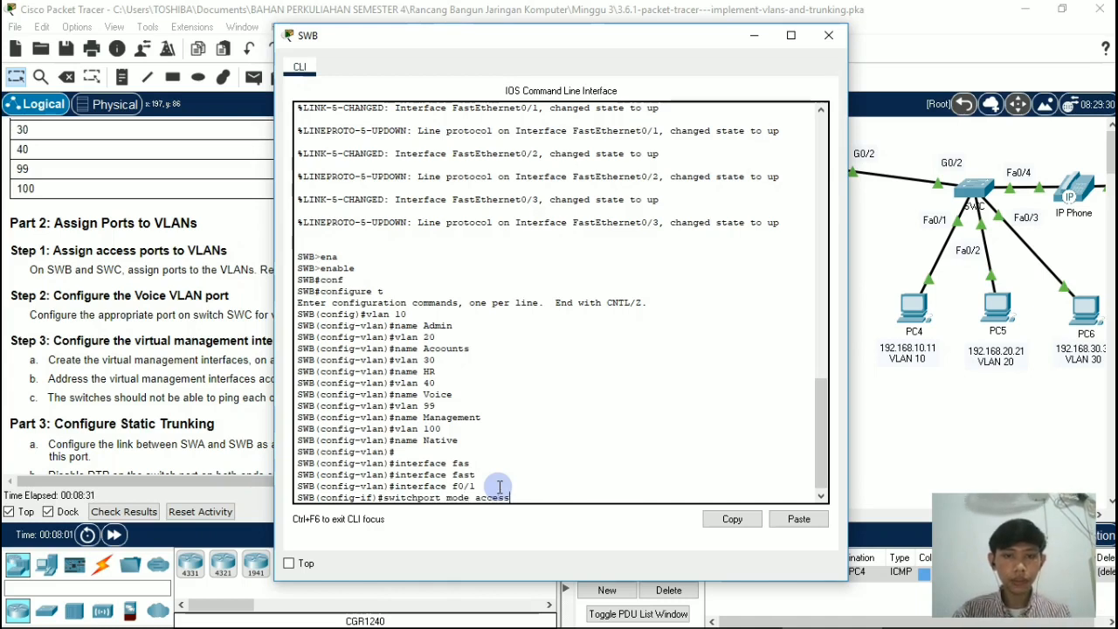
key("Return")
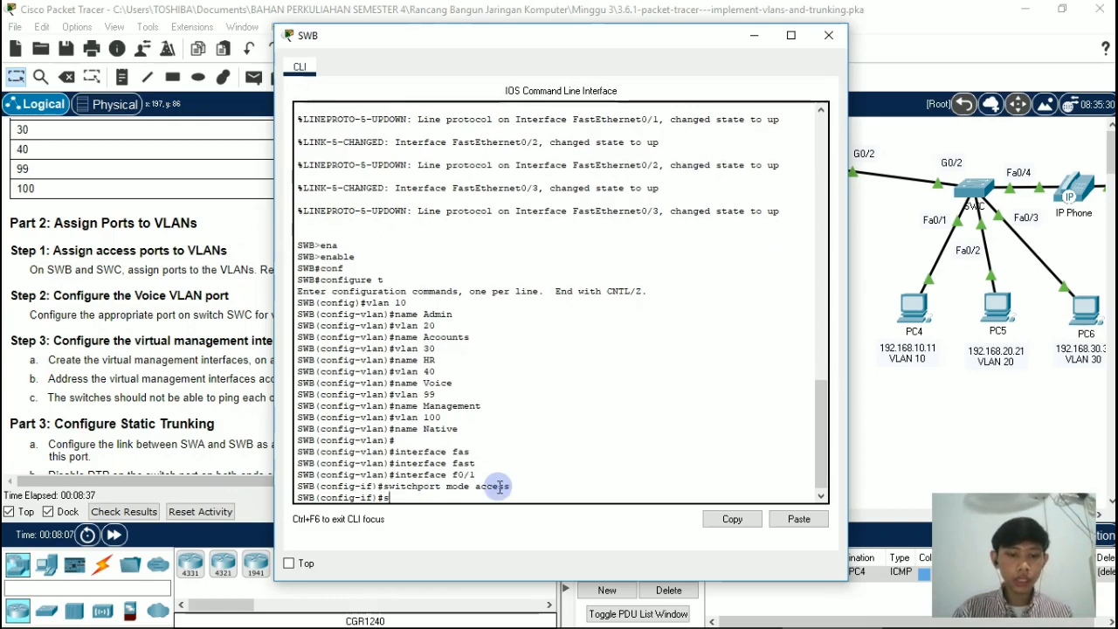
Step: Assign port f0/1 on switch SWB to VLAN 10 with switchport access vlan 10
type("wi")
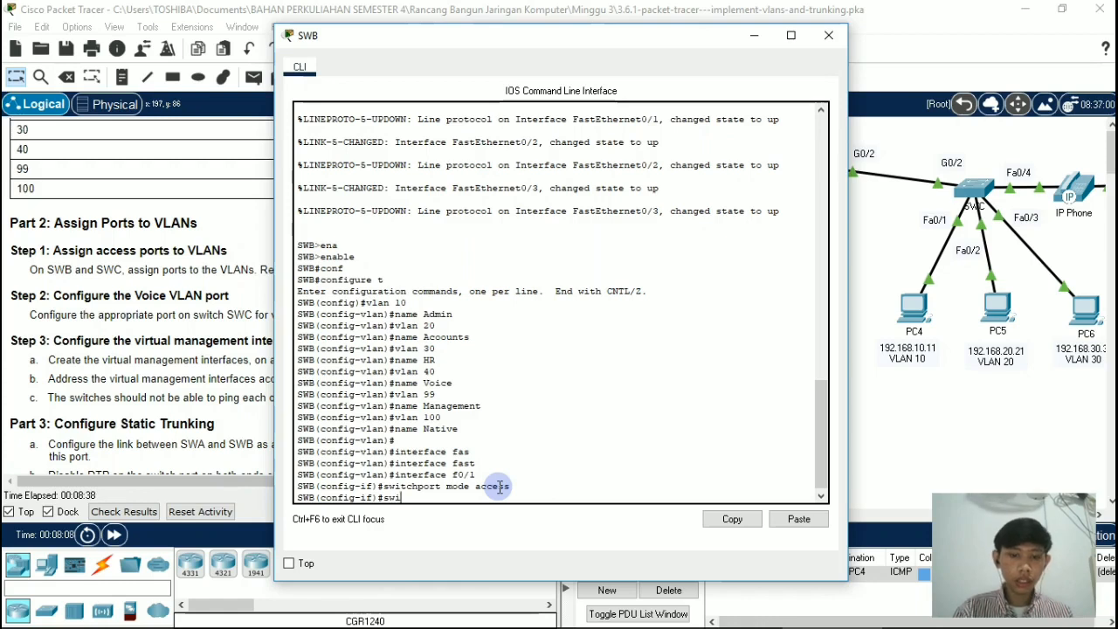
type("tchport")
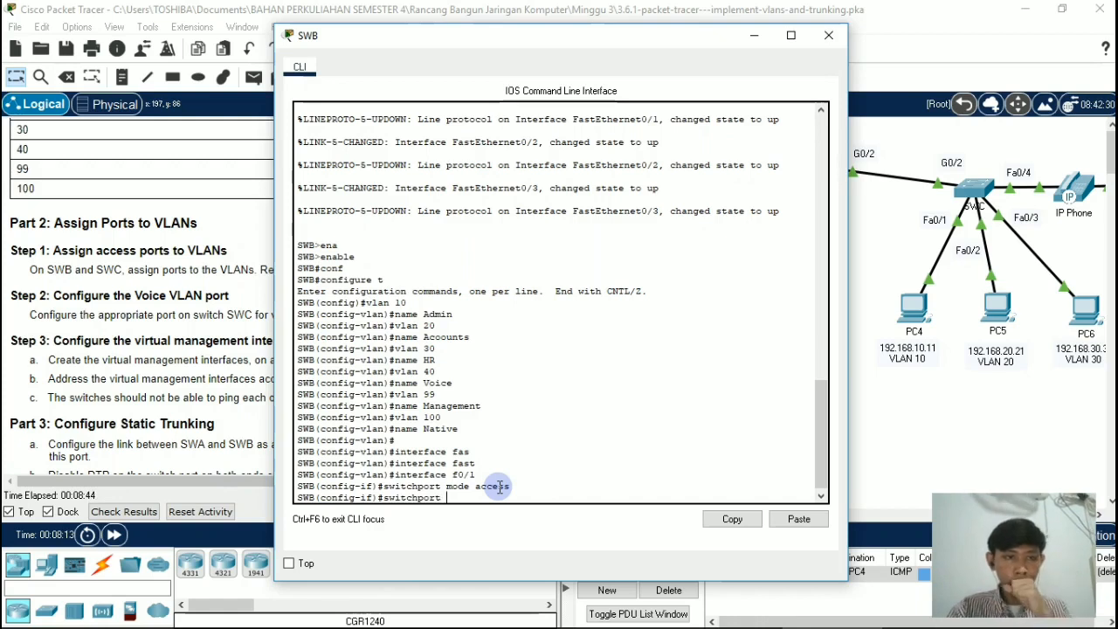
type(" aceess")
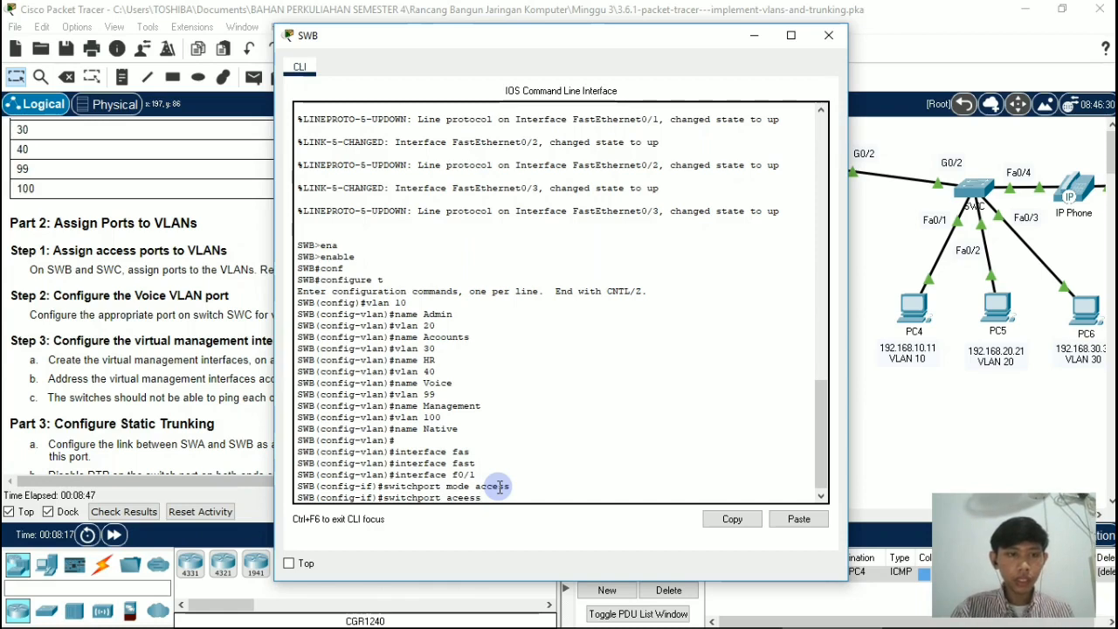
type("vlan")
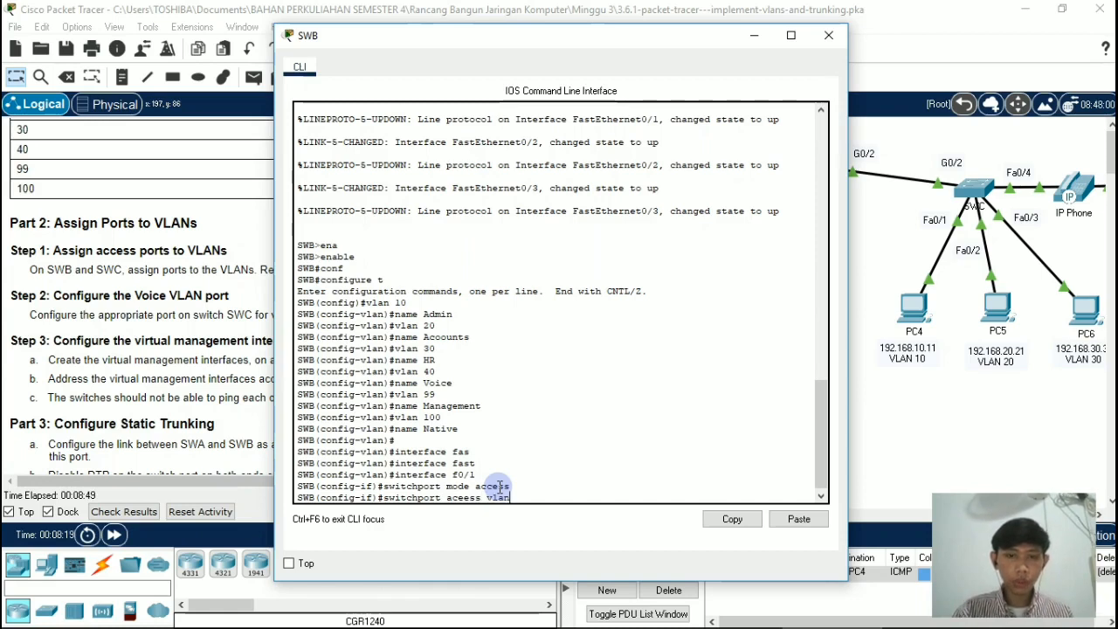
type(" 10")
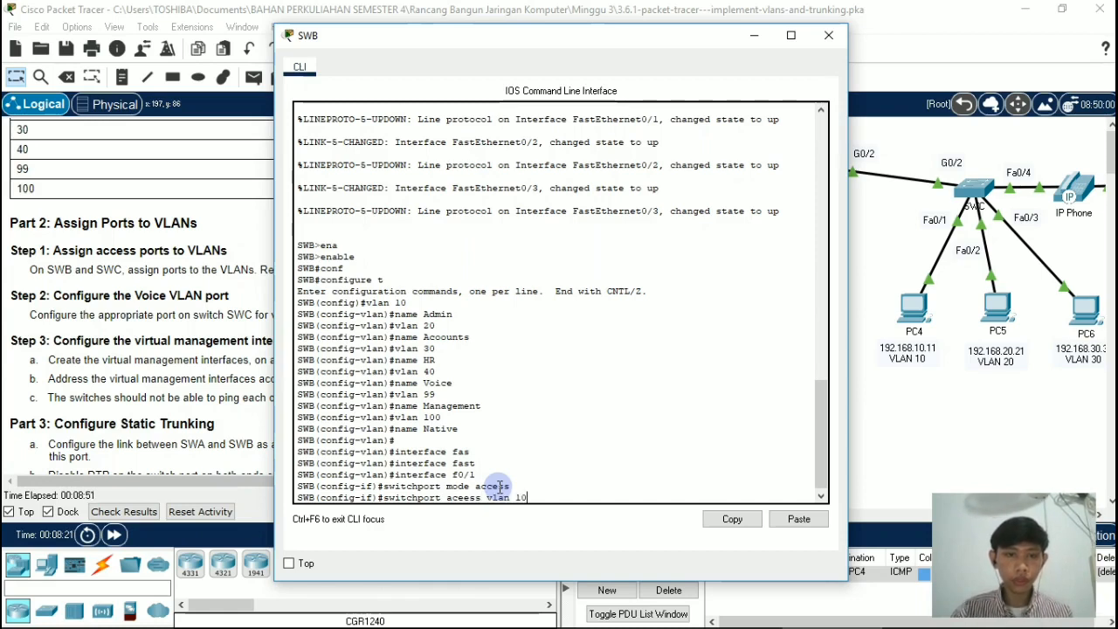
key("Return")
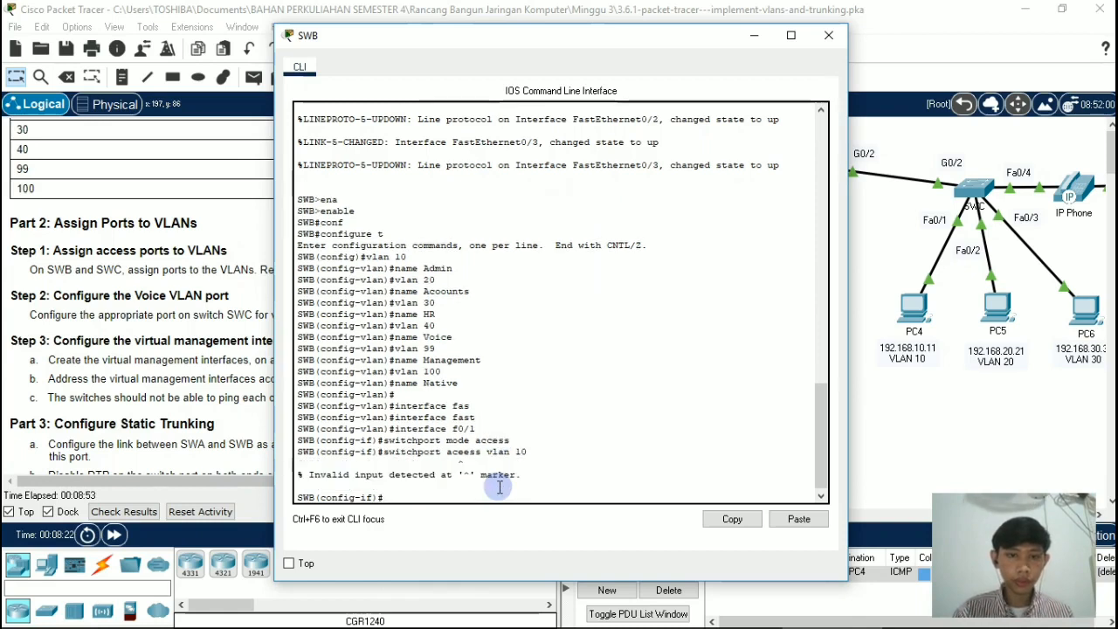
key("Up")
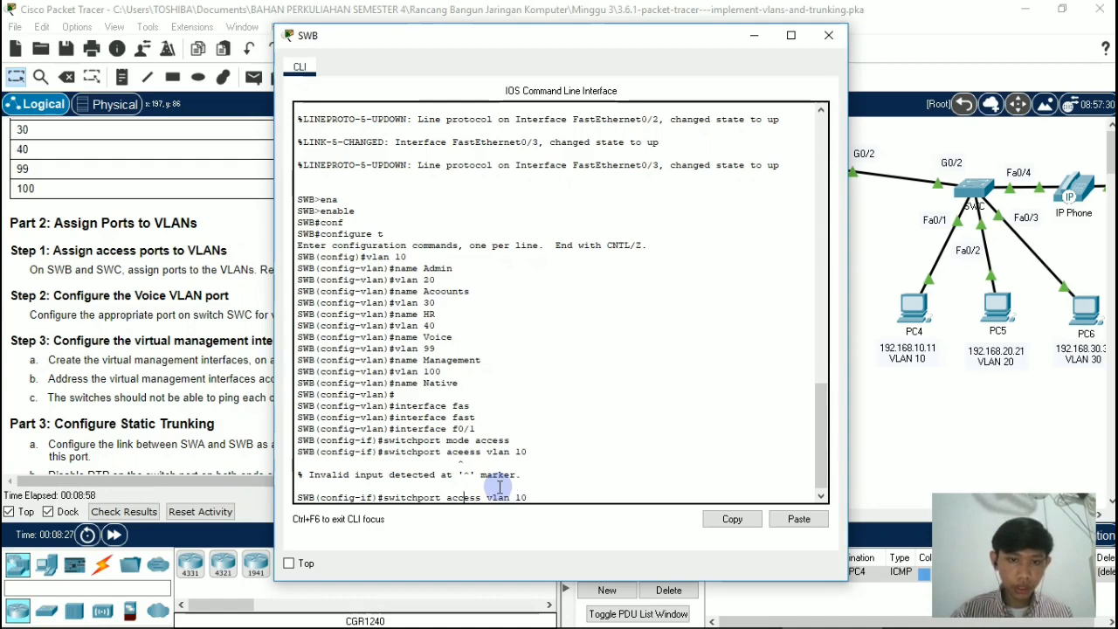
key("Return")
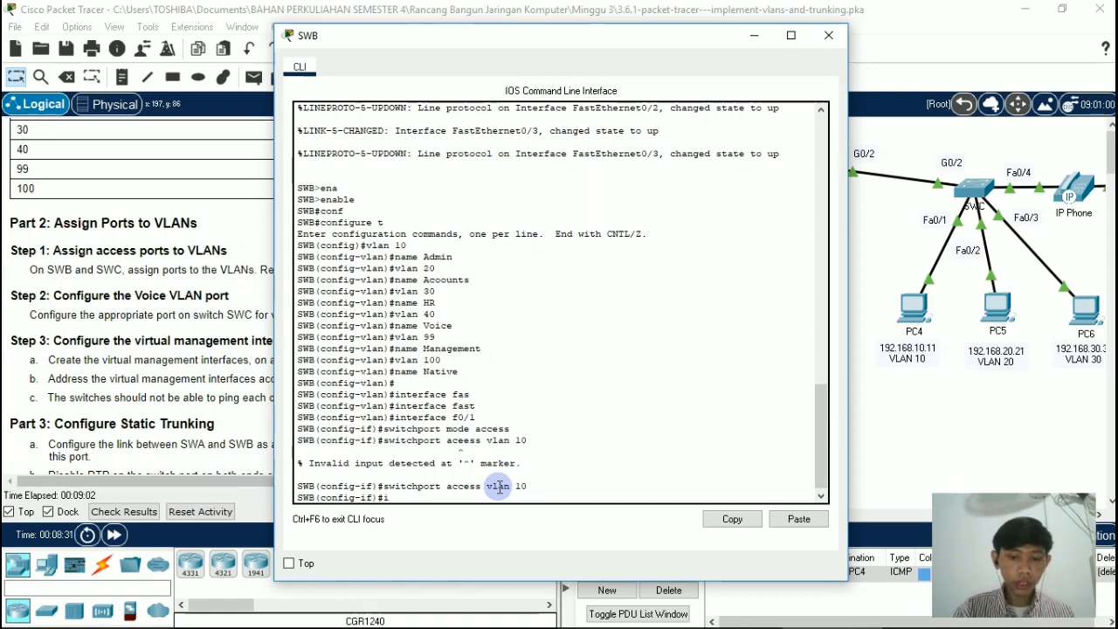
Step: Enter interface configuration mode for port f0/2 on switch SWB, correcting the misspelled interface command
type("interfaa")
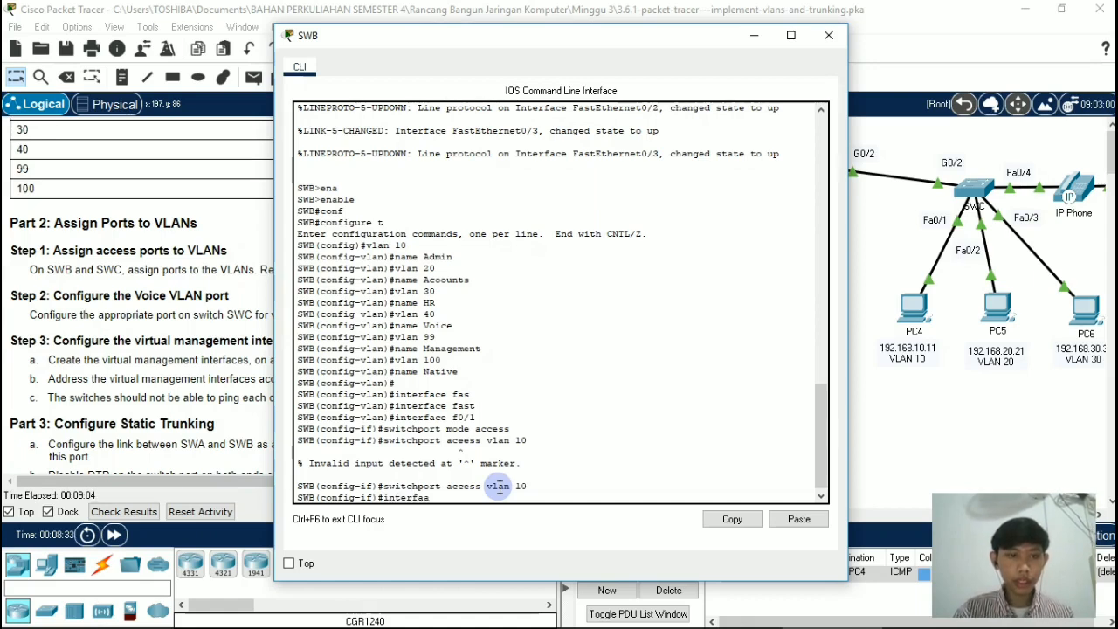
type("ce")
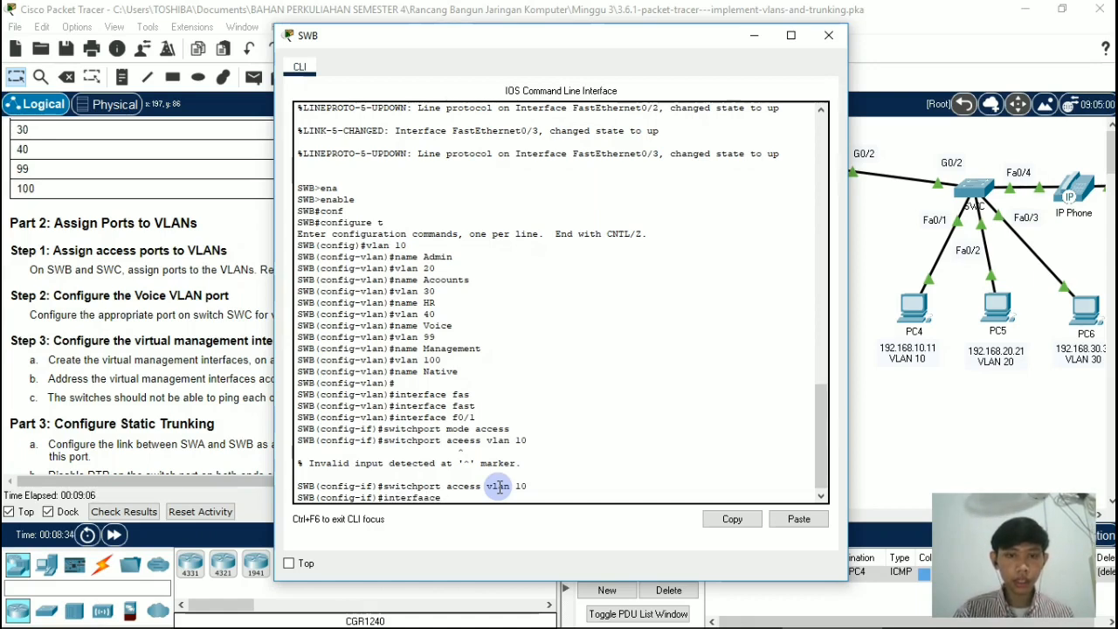
type(" f0/2")
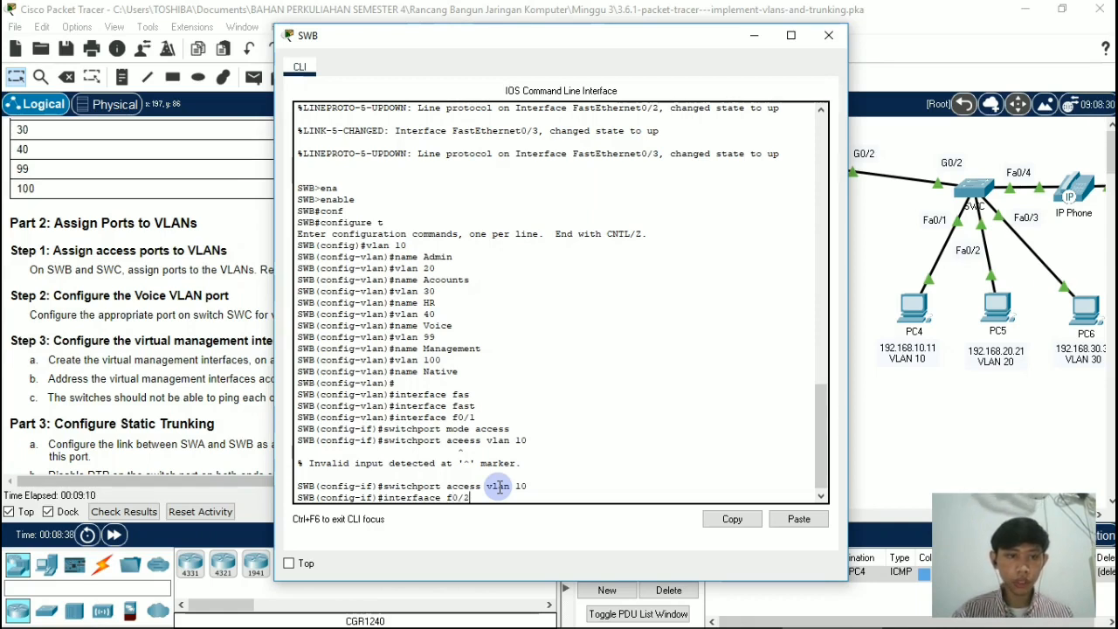
key("Return")
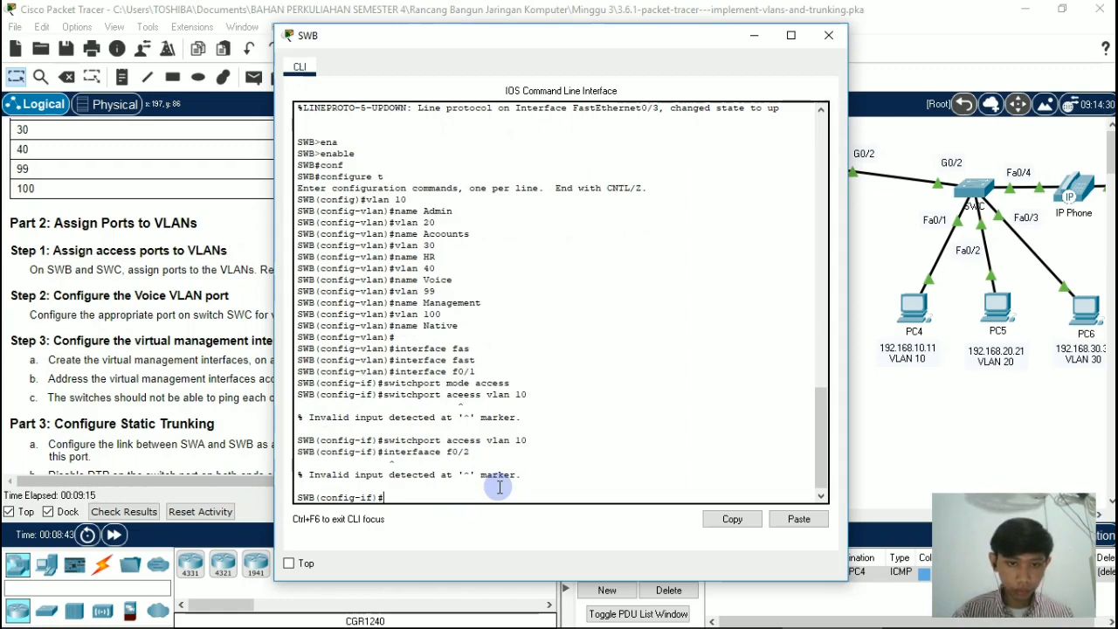
key("Up")
key("Left")
key("Left")
key("Left")
key("Left")
key("Left")
key("Left")
key("Left")
key("Left")
key("Left")
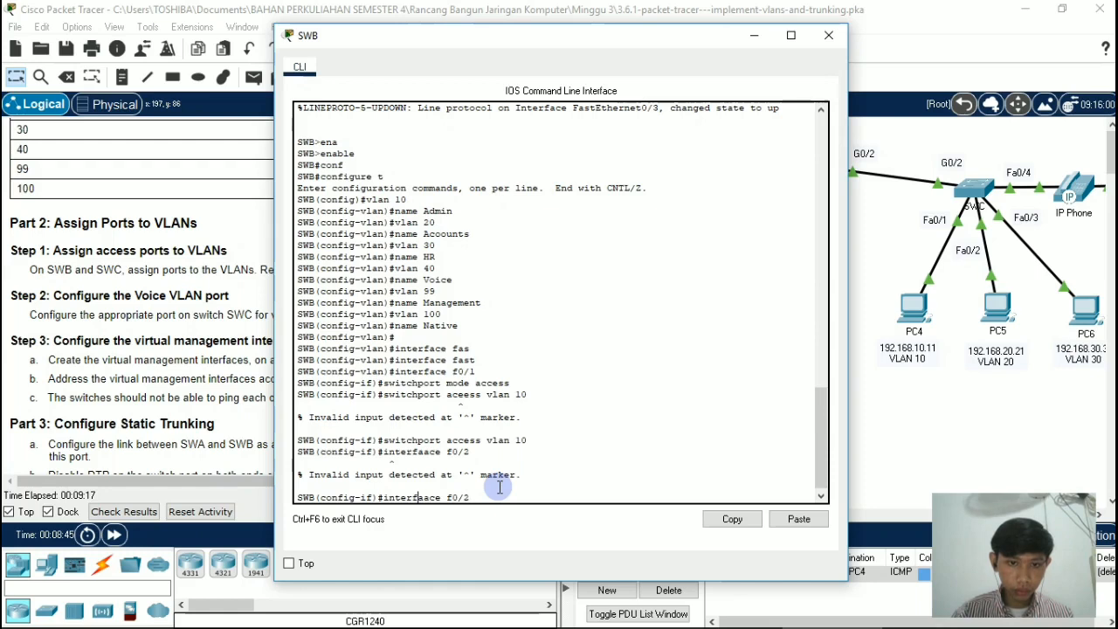
key("Delete")
key("Return")
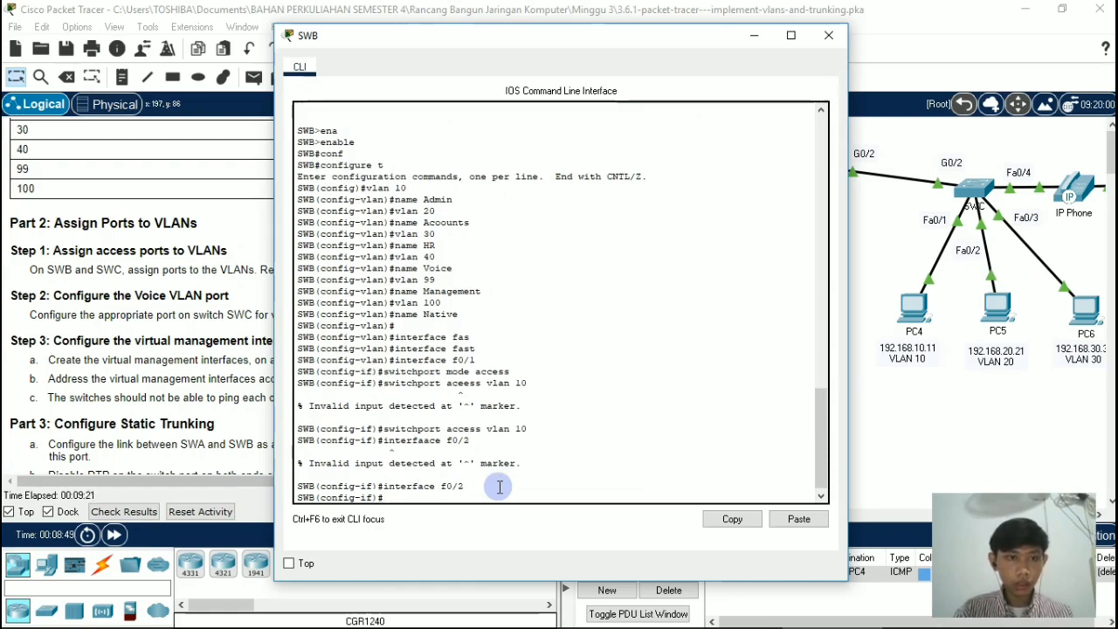
Step: Set port f0/2 on switch SWB to access mode with switchport mode access
type("switch")
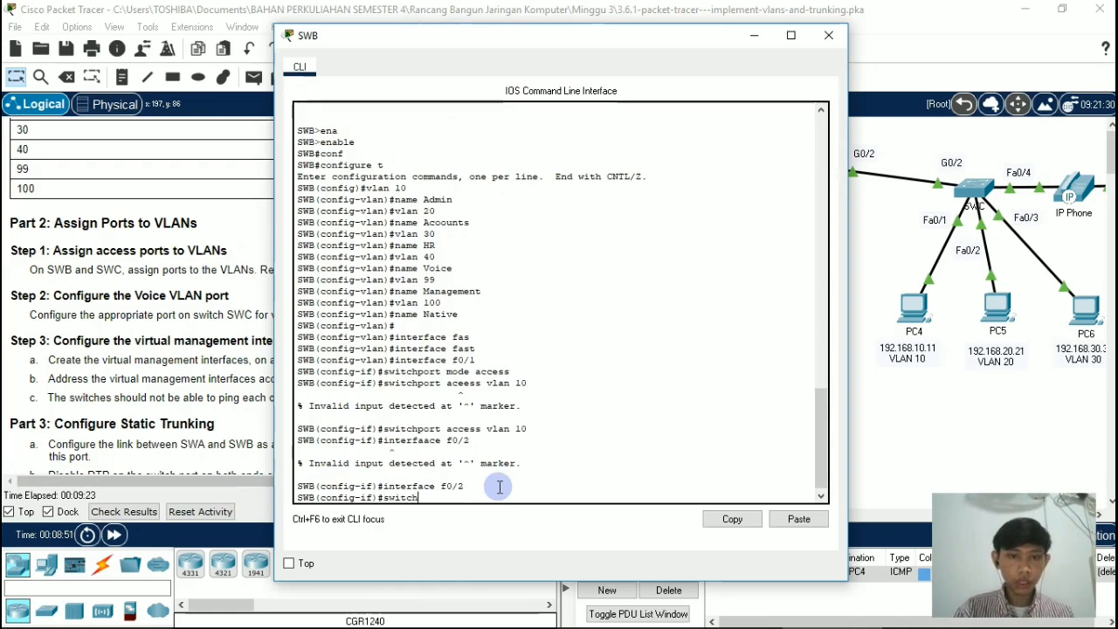
type("port")
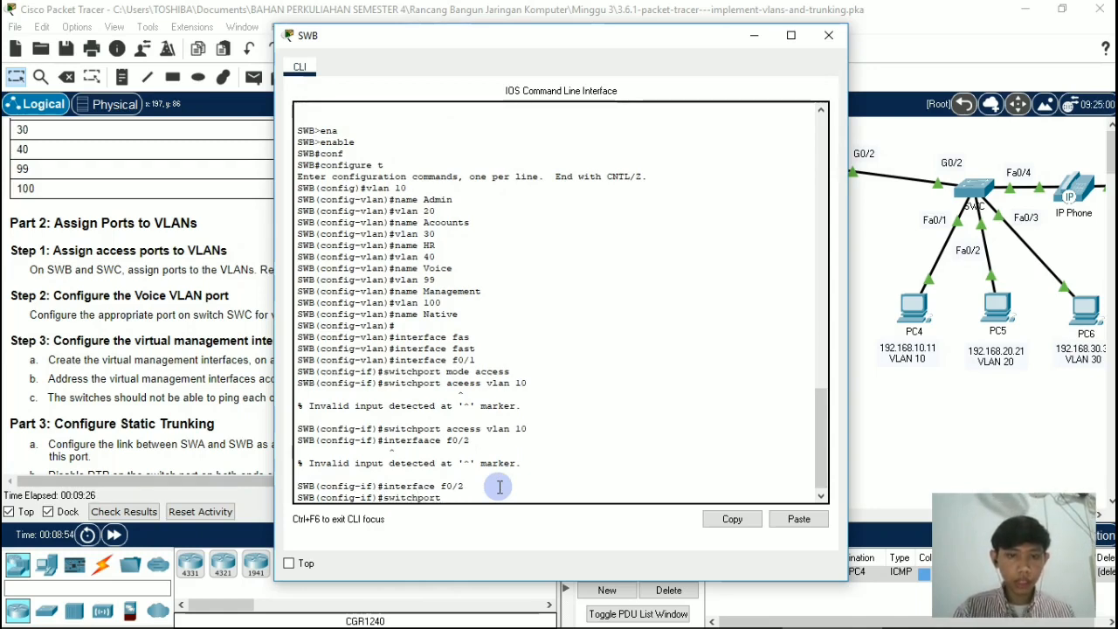
type(" mode ac")
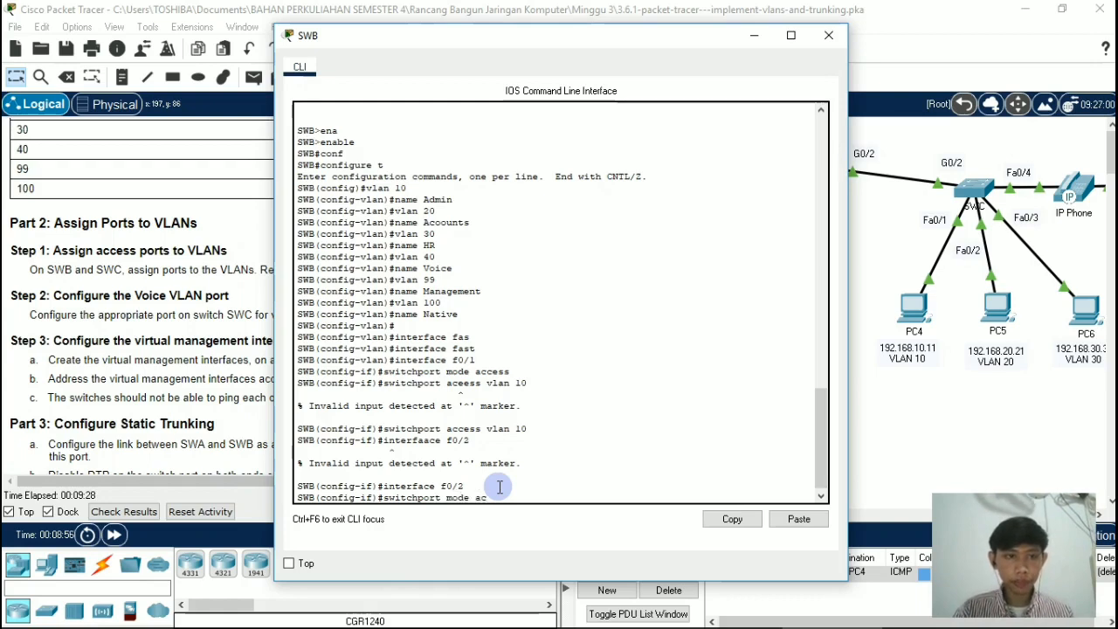
type("cess")
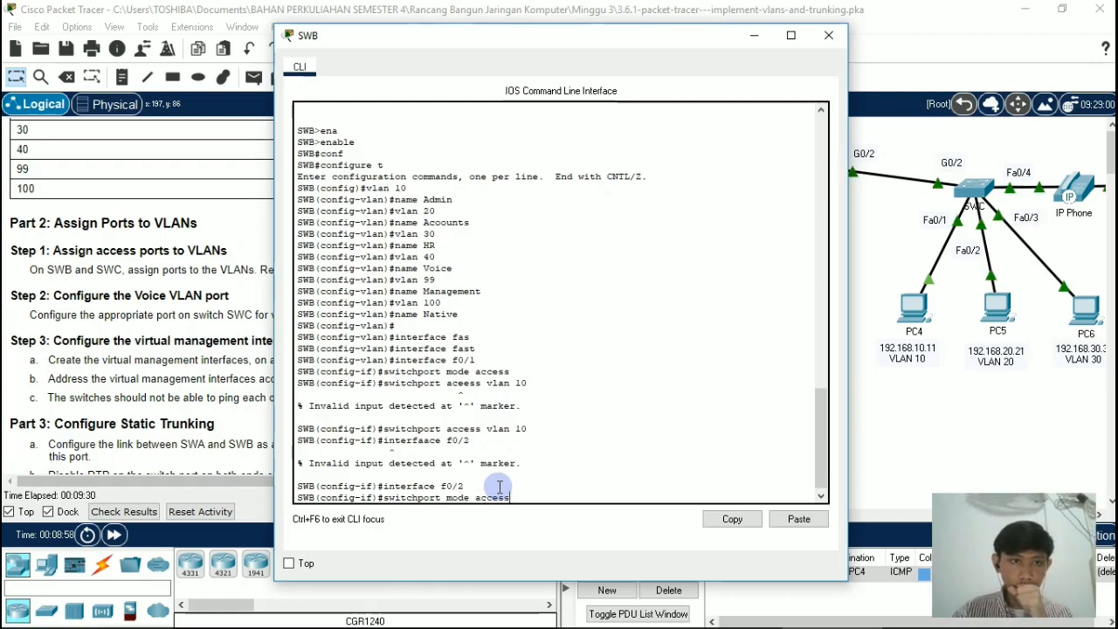
key("Return")
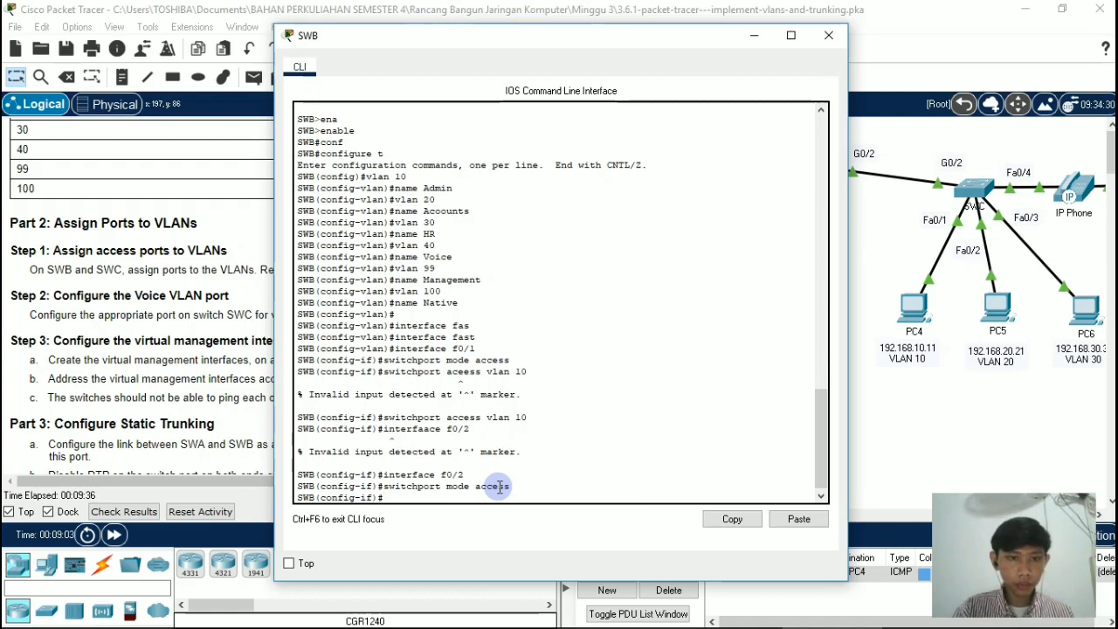
Step: Assign port f0/2 on switch SWB to VLAN 20 with switchport access vlan 20
type("switch")
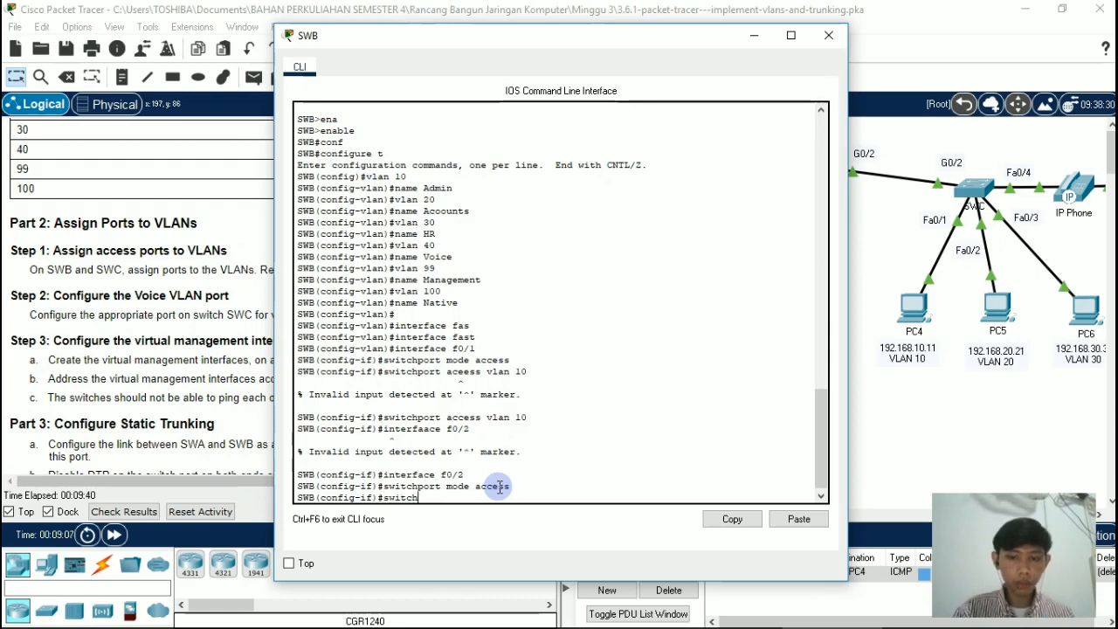
type("port")
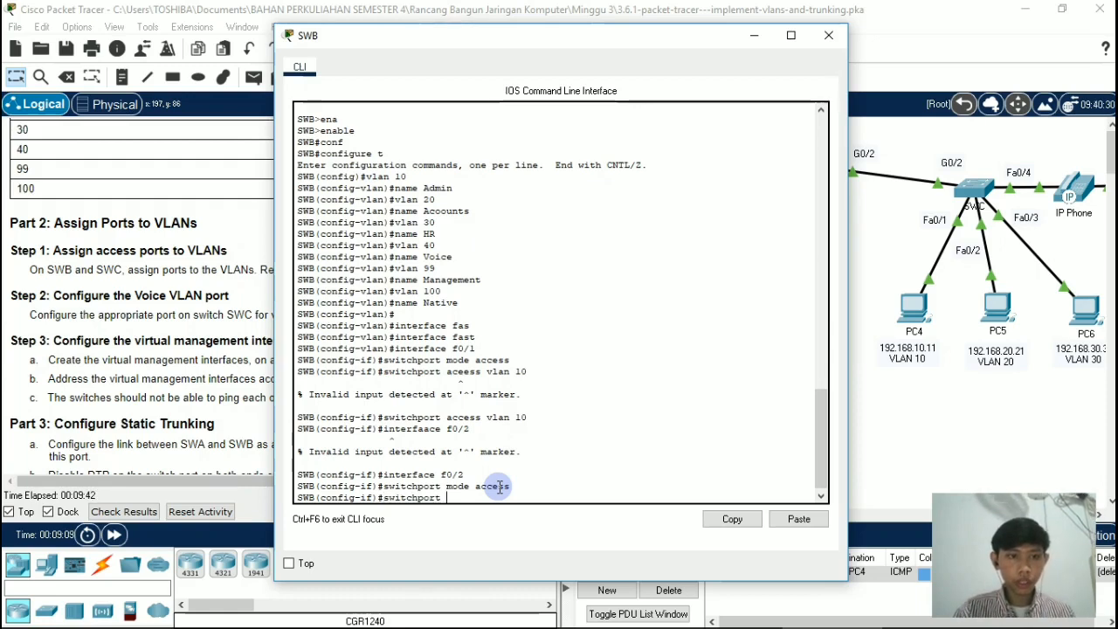
type(" access")
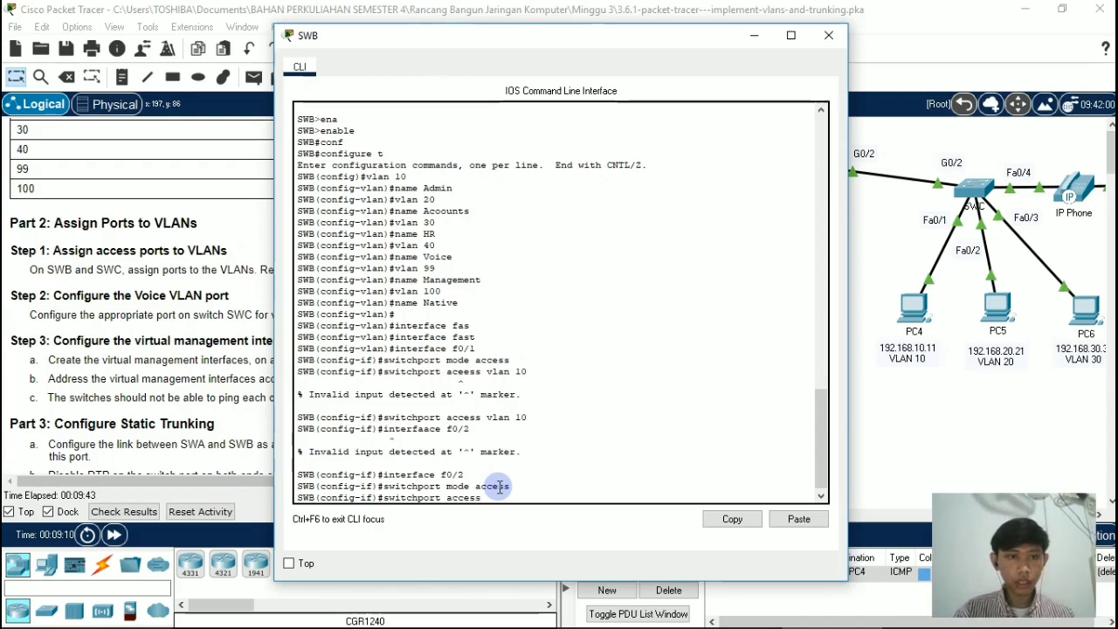
type(" vla")
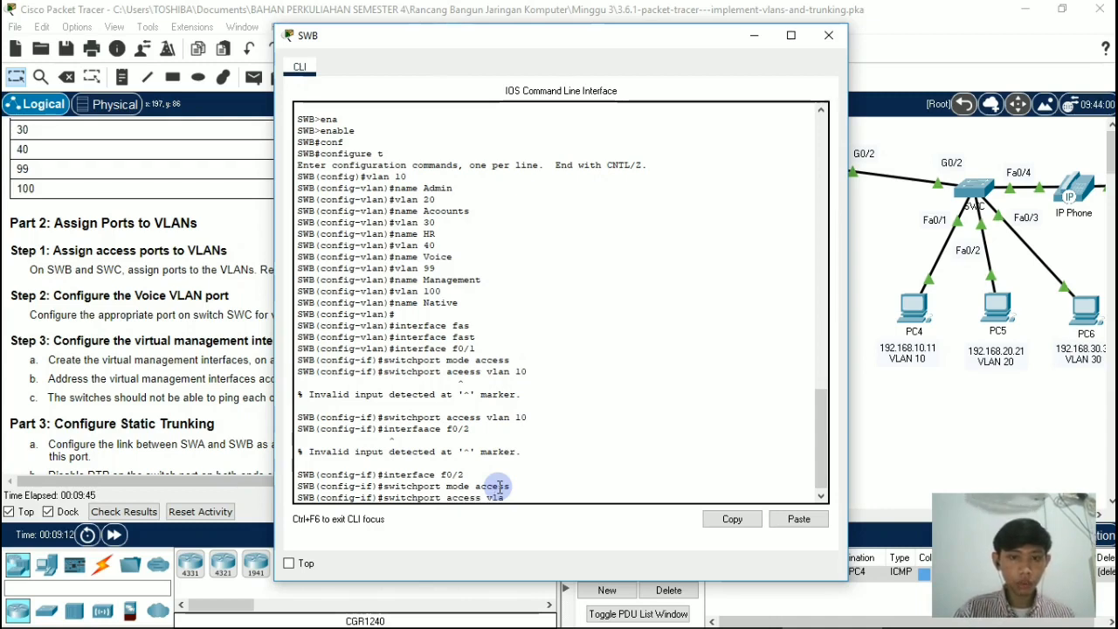
type("n 20")
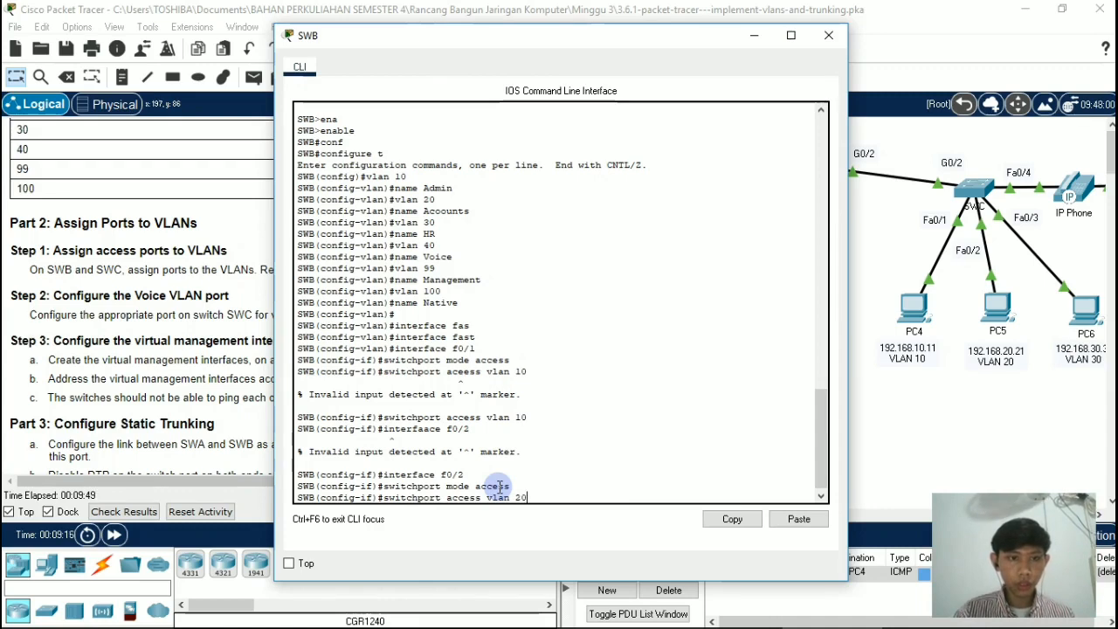
key("Return")
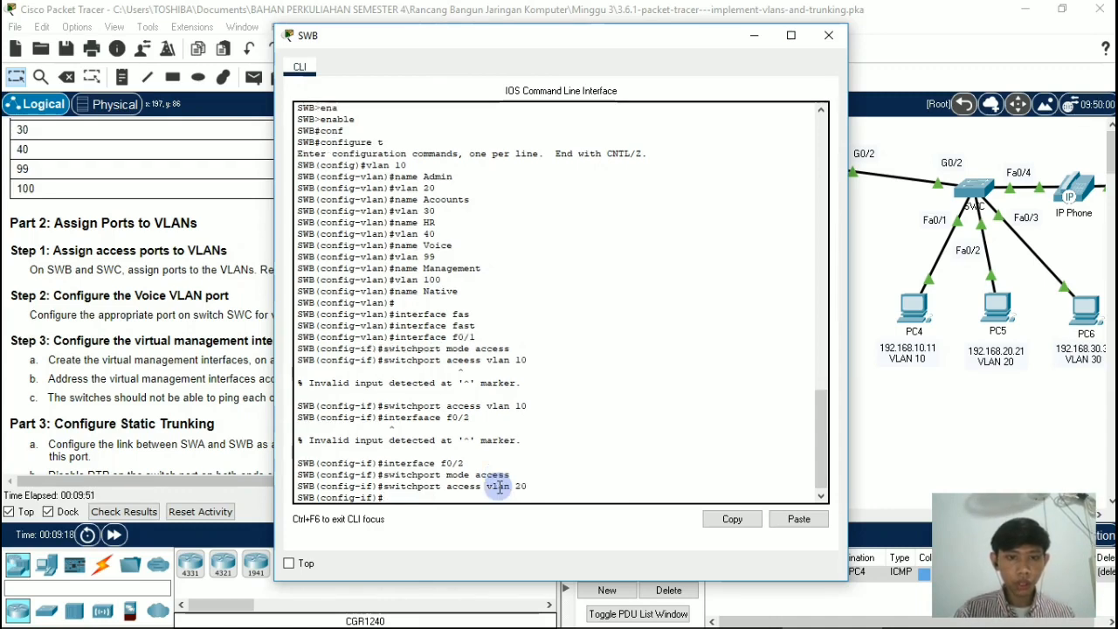
Step: Enter interface configuration mode for port f0/3 on switch SWB
type("inter")
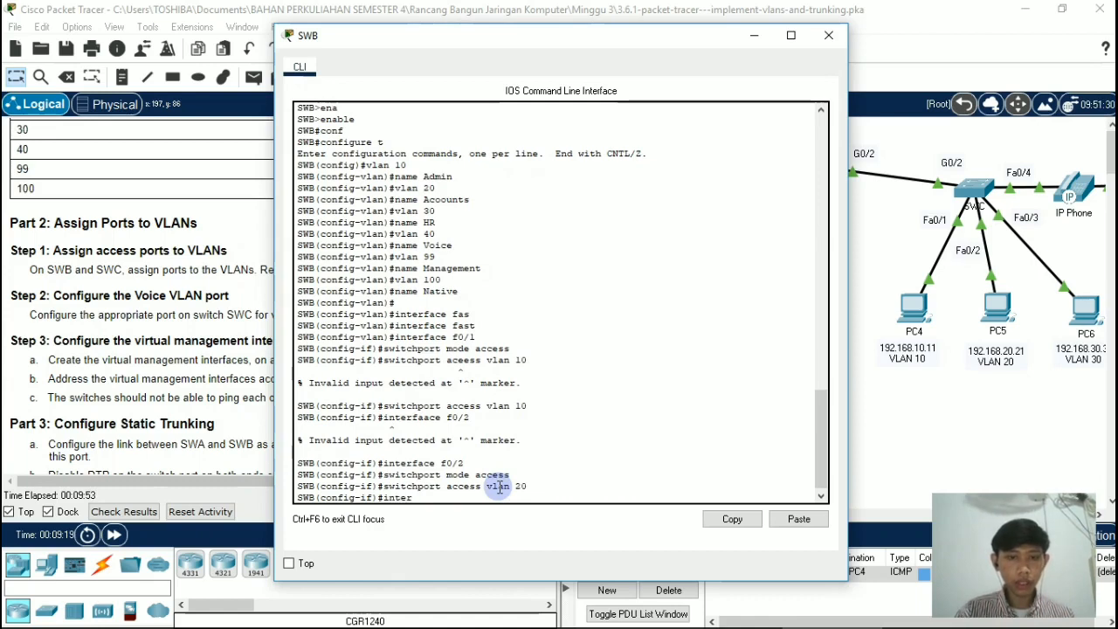
type("face f")
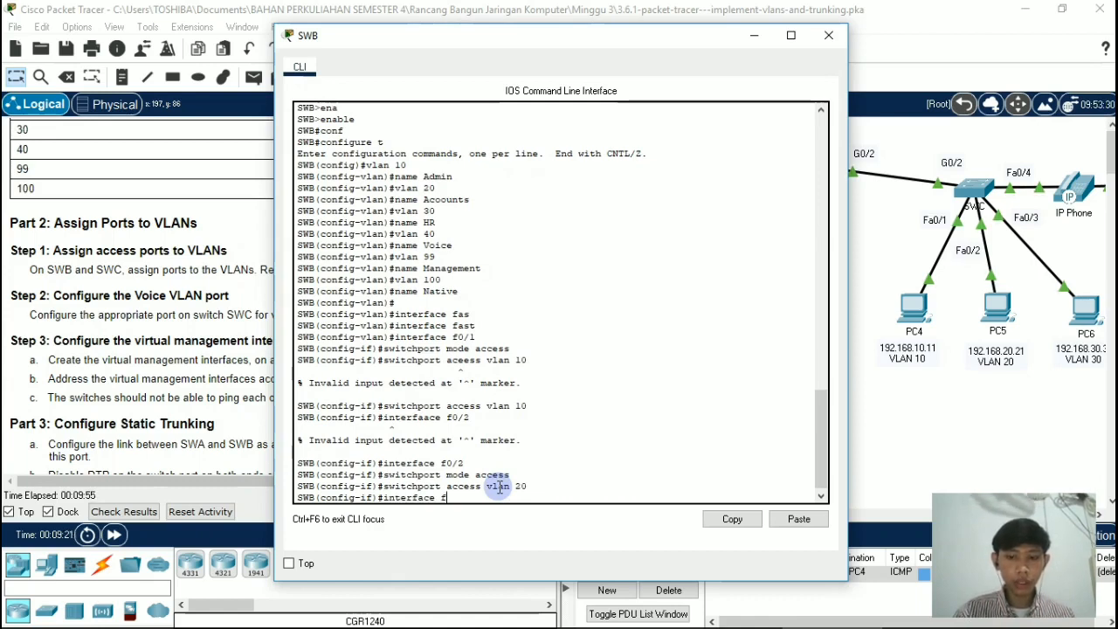
type("0/1")
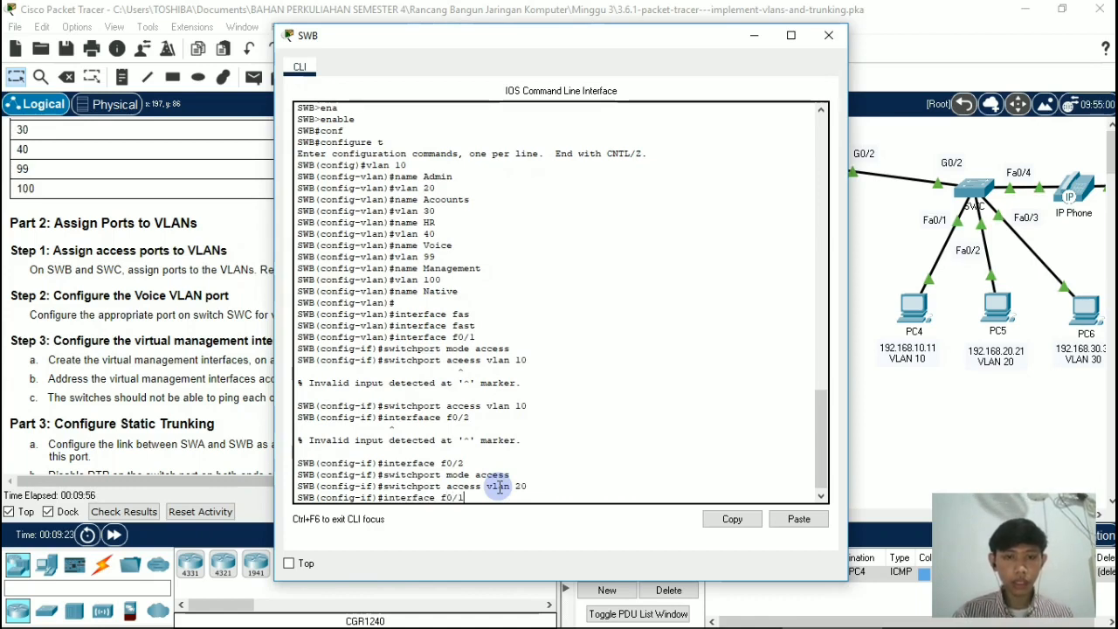
key("Return")
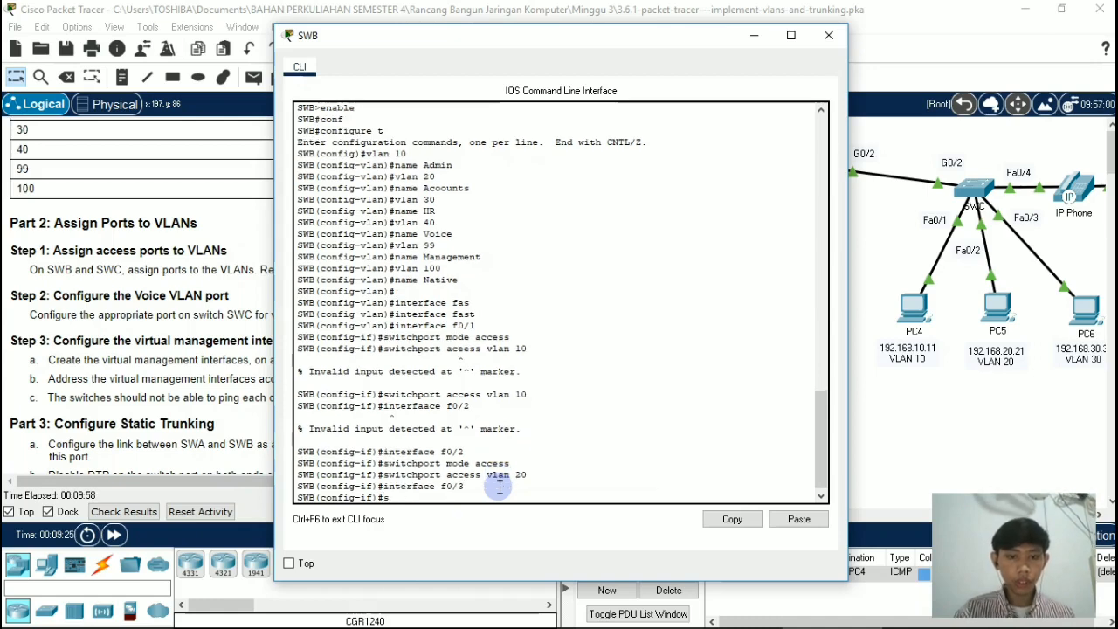
Step: Set port f0/3 on switch SWB to access mode with switchport mode access
type("switchpor")
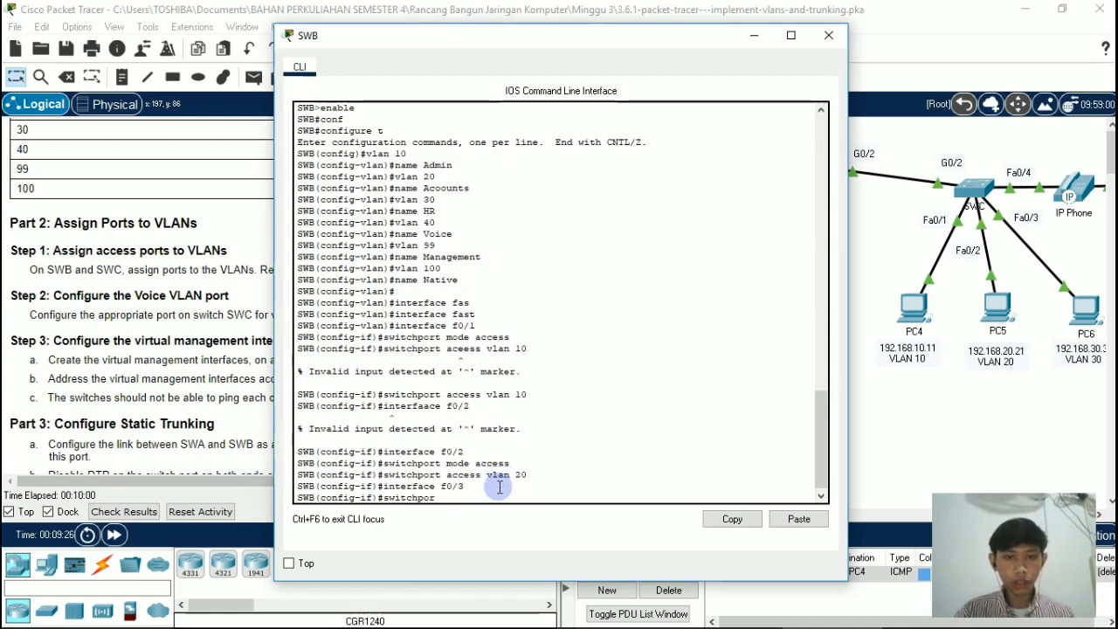
type("t mod")
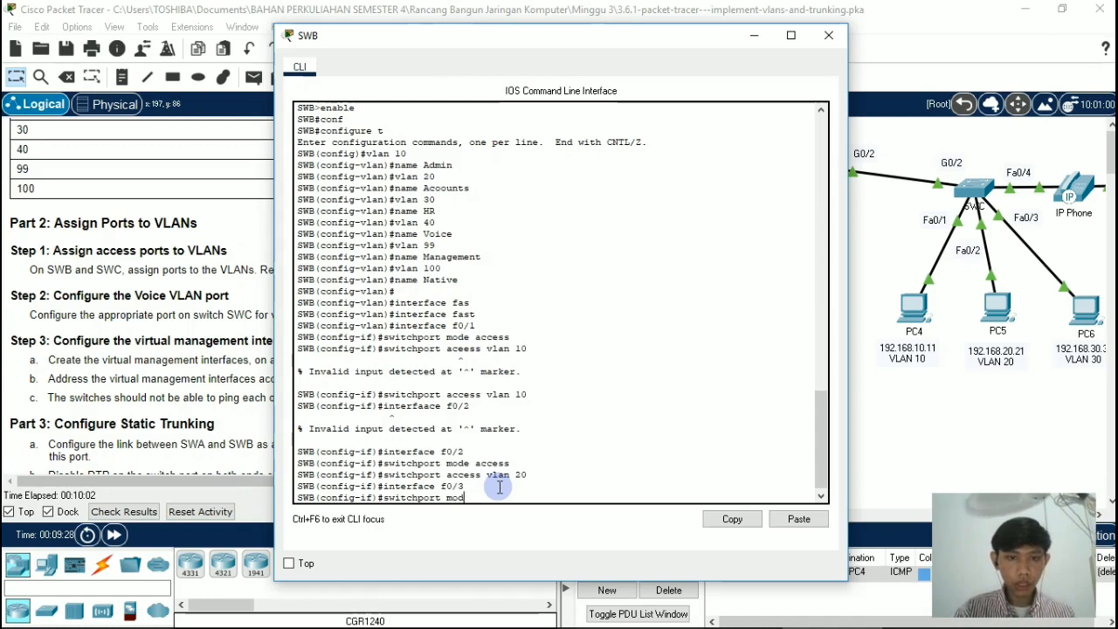
type("e ac")
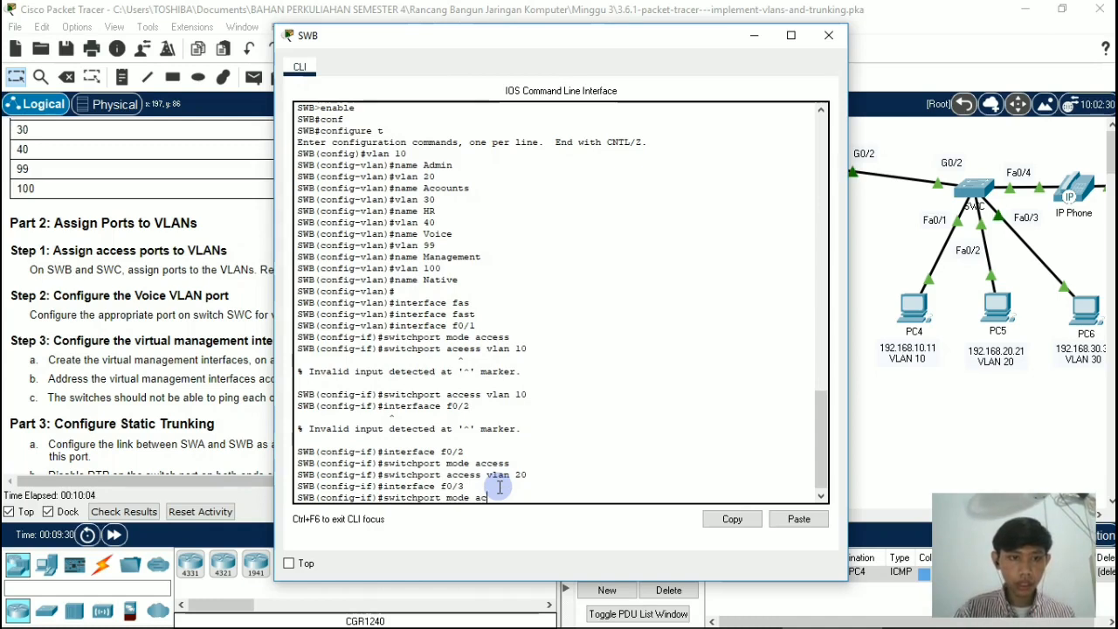
type("ces")
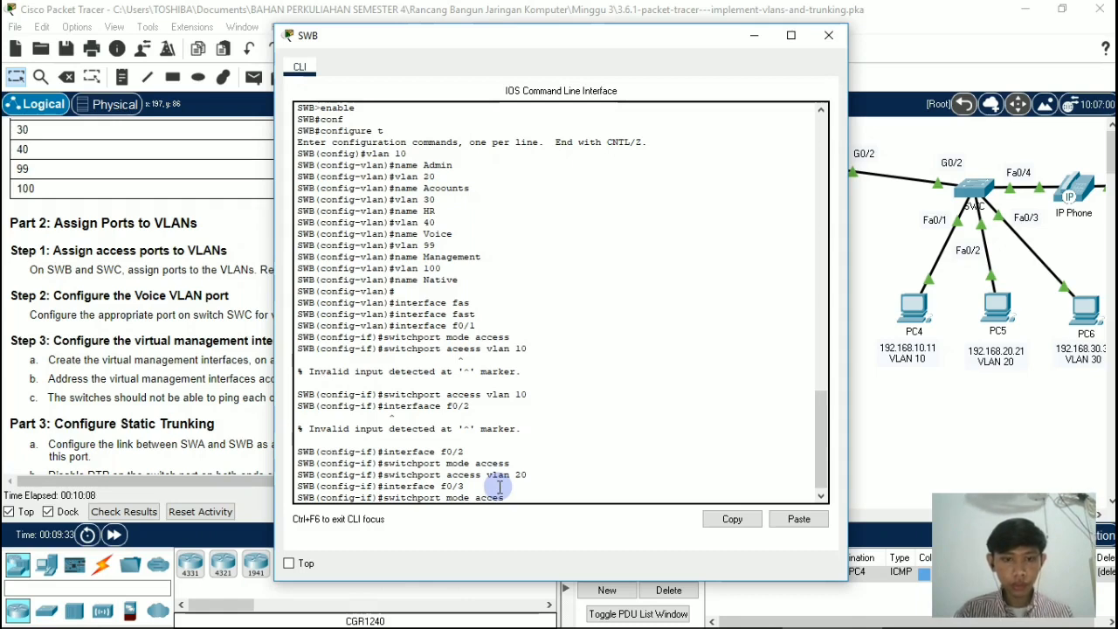
type("s")
key("Return")
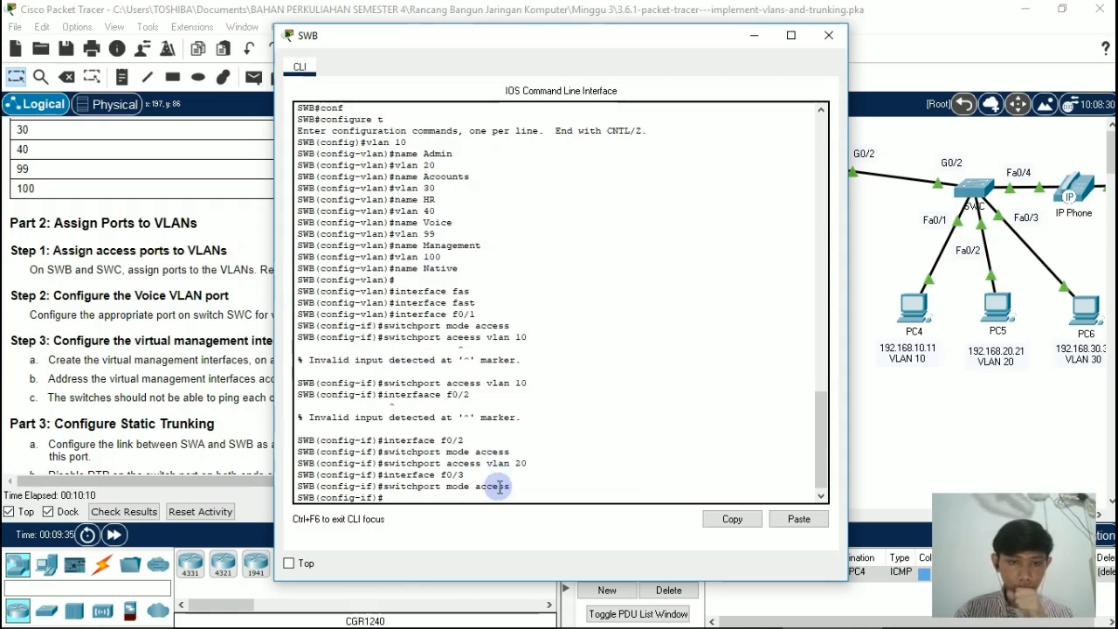
Step: Assign port f0/3 on switch SWB to VLAN 30 with switchport access vlan 30 and close SWB's command line
type("swit")
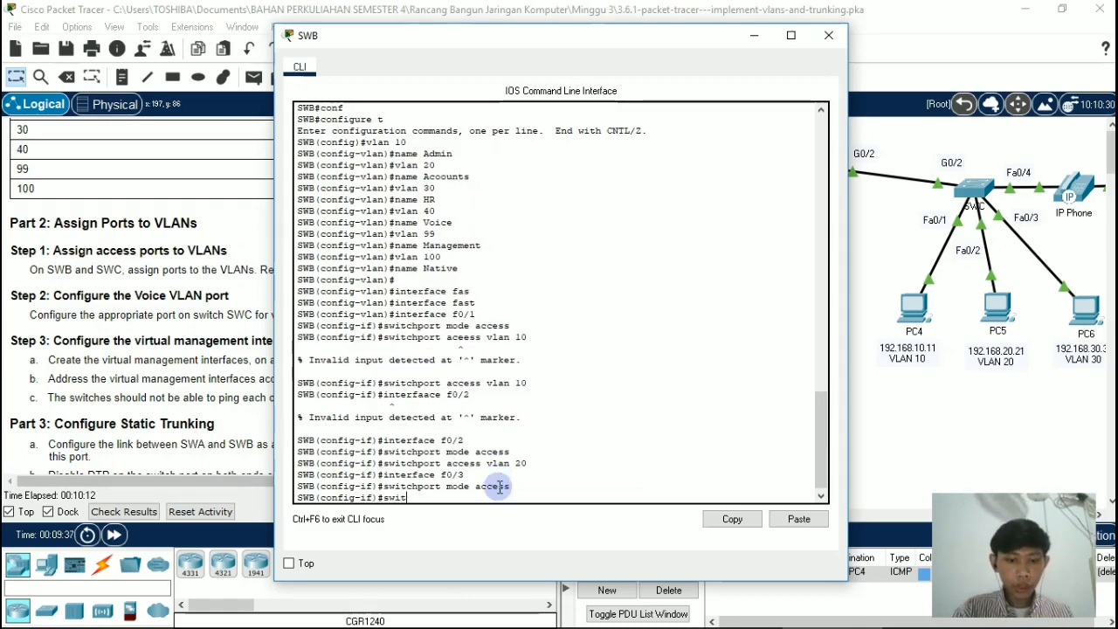
type("chport")
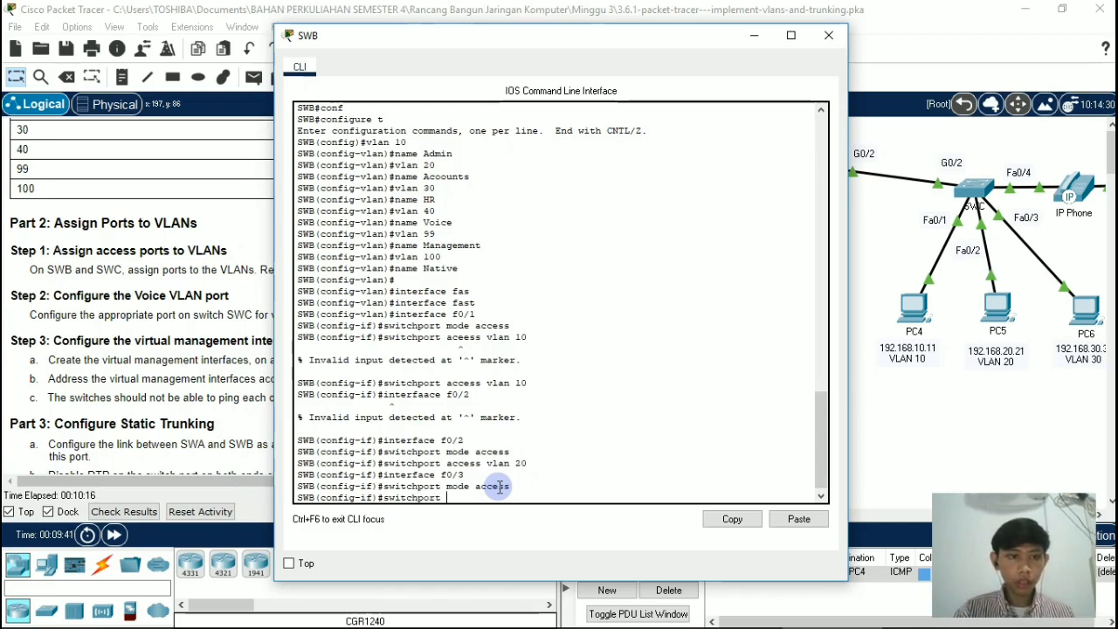
type(" access")
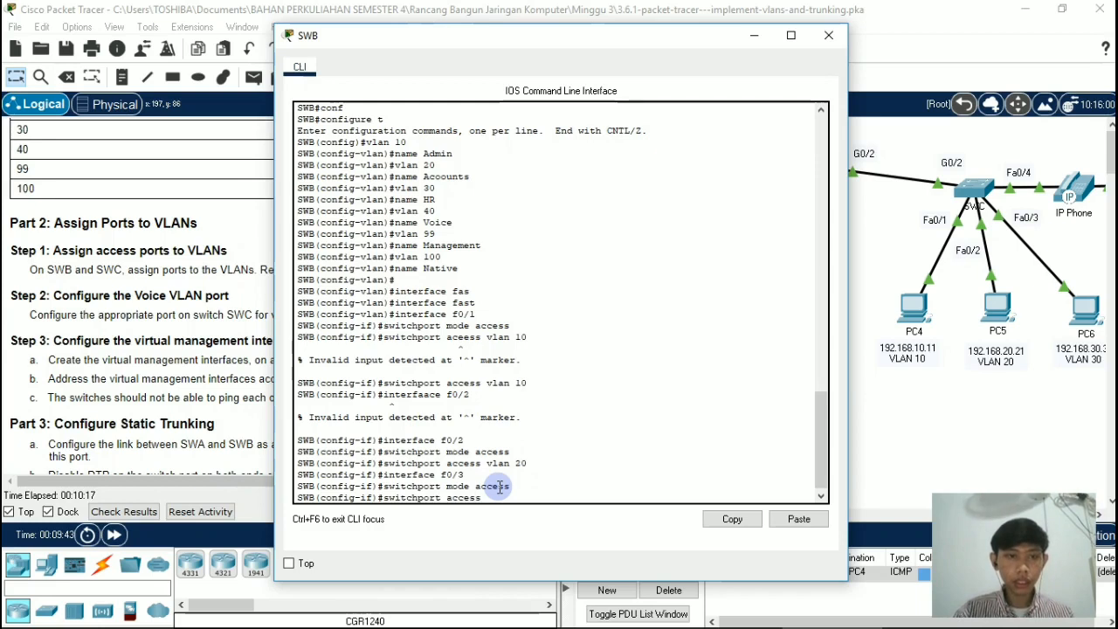
type(" vlan")
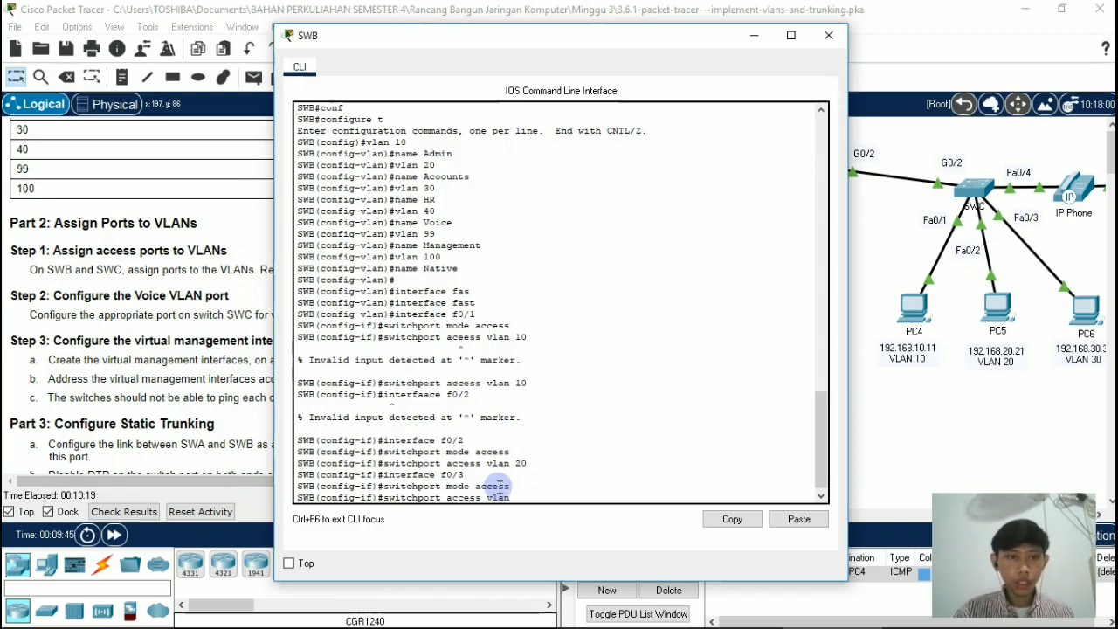
type(" 30")
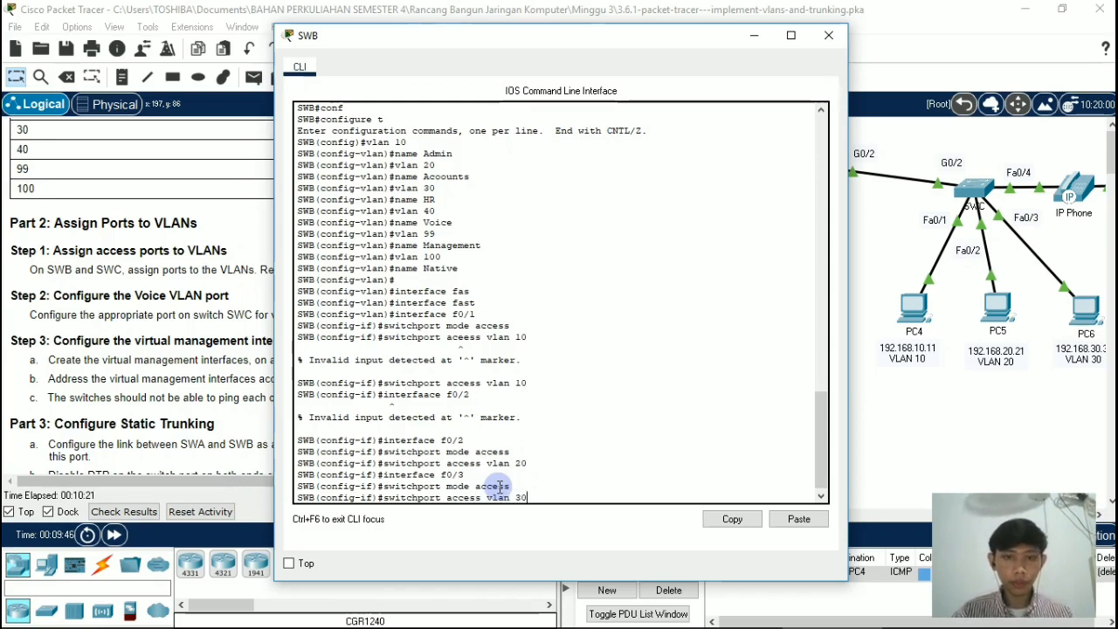
key("Return")
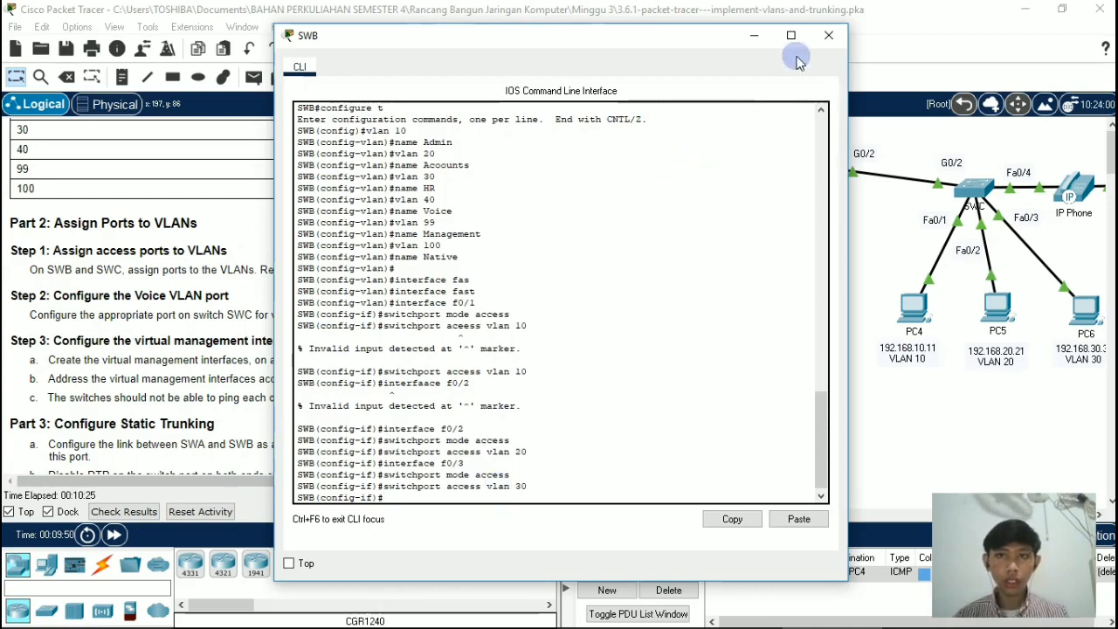
left_click(826, 37)
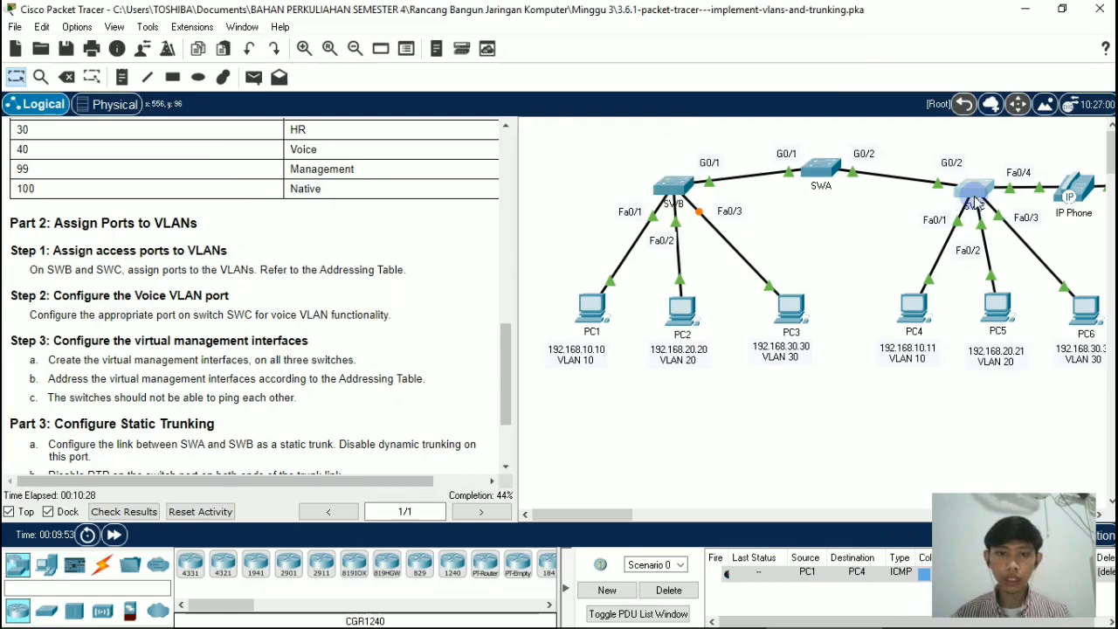
Step: Open the command line of switch SWC and enter interface configuration mode for port f0/1
left_click(976, 202)
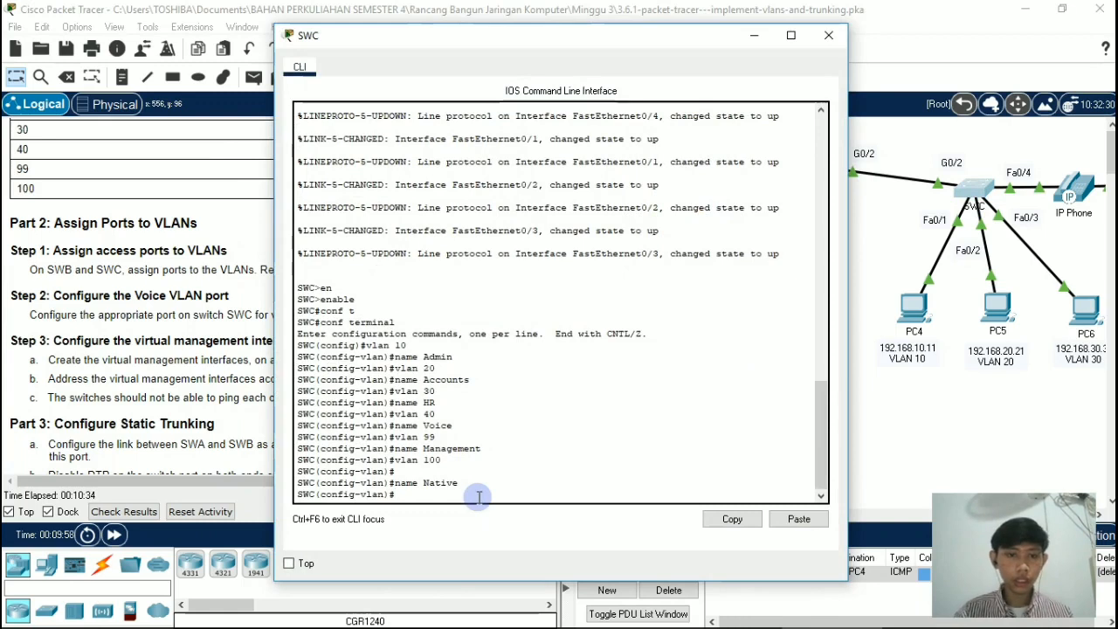
type("in")
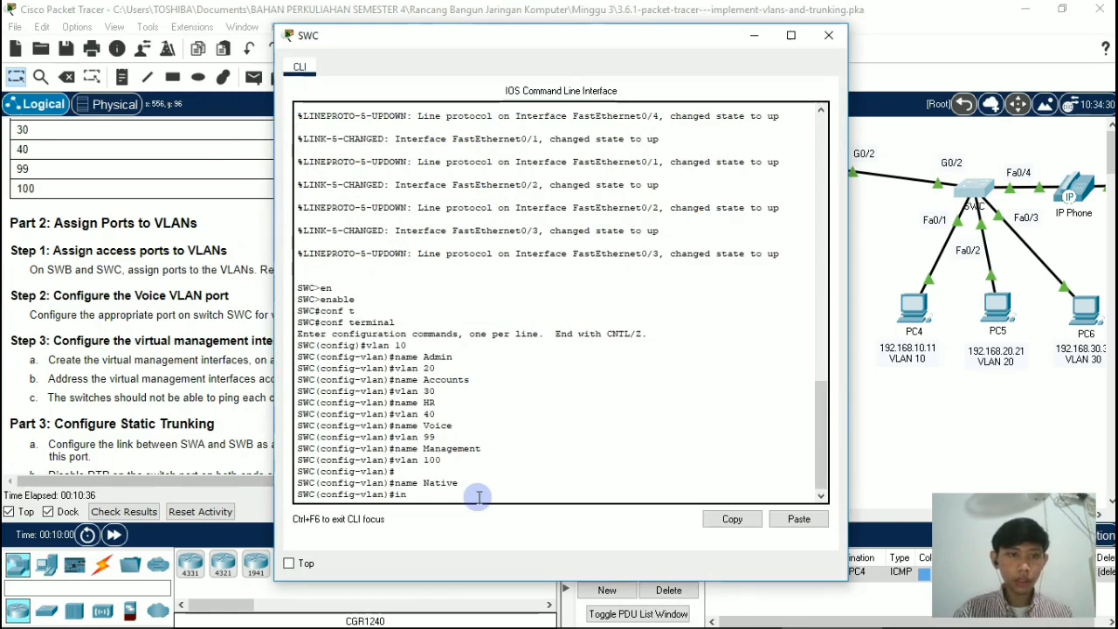
type("terface ")
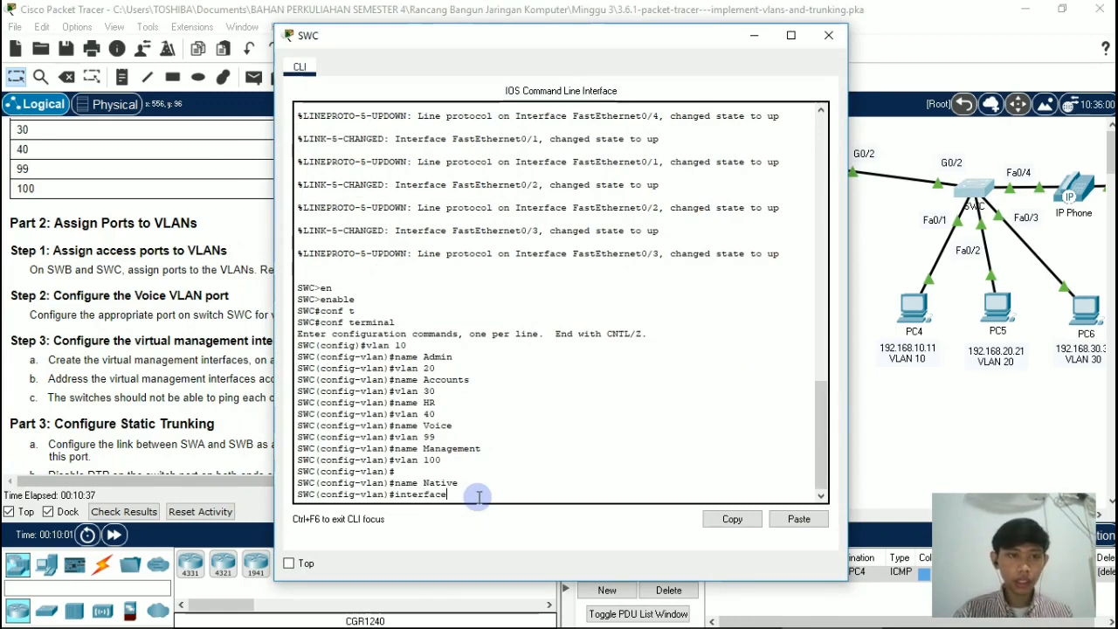
type("f0/1")
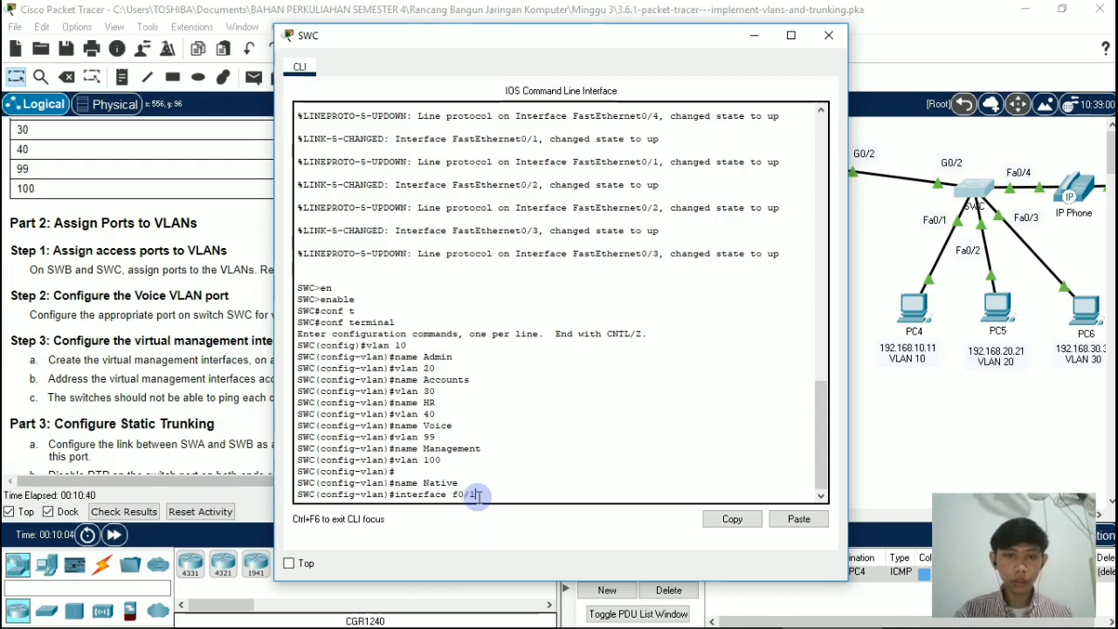
key("Return")
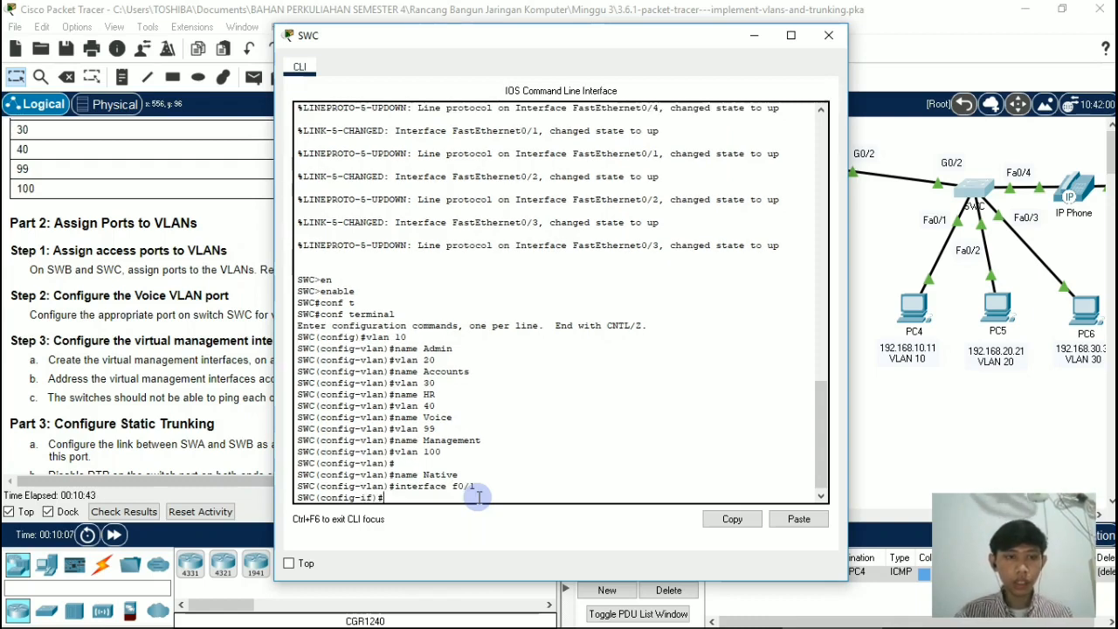
Step: Set port f0/1 on switch SWC to access mode with switchport mode access
type("switc")
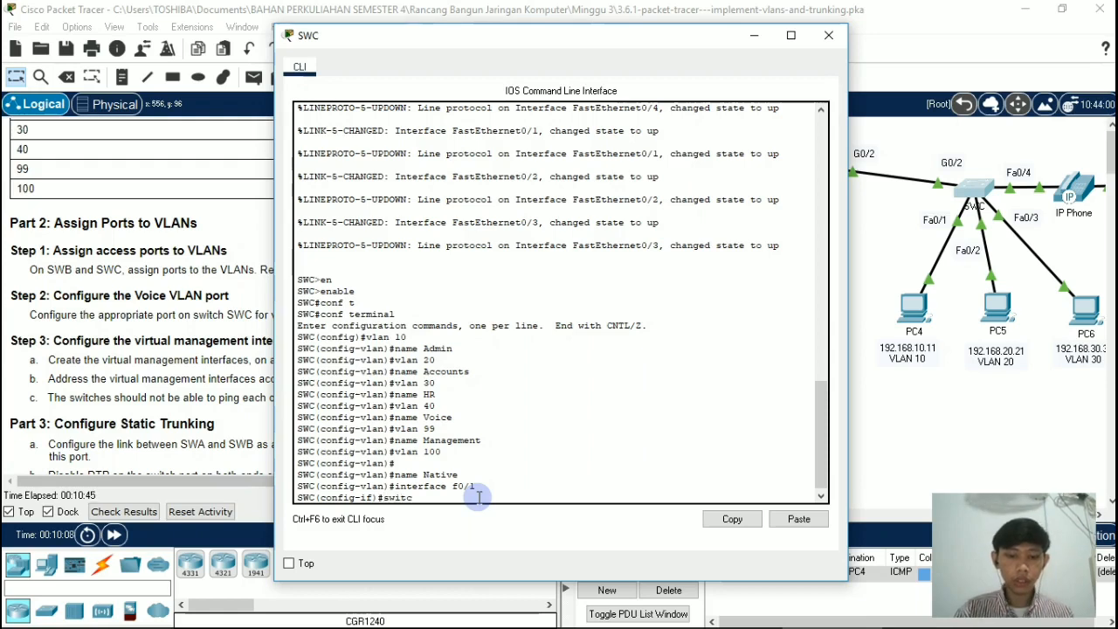
type("hport mode access")
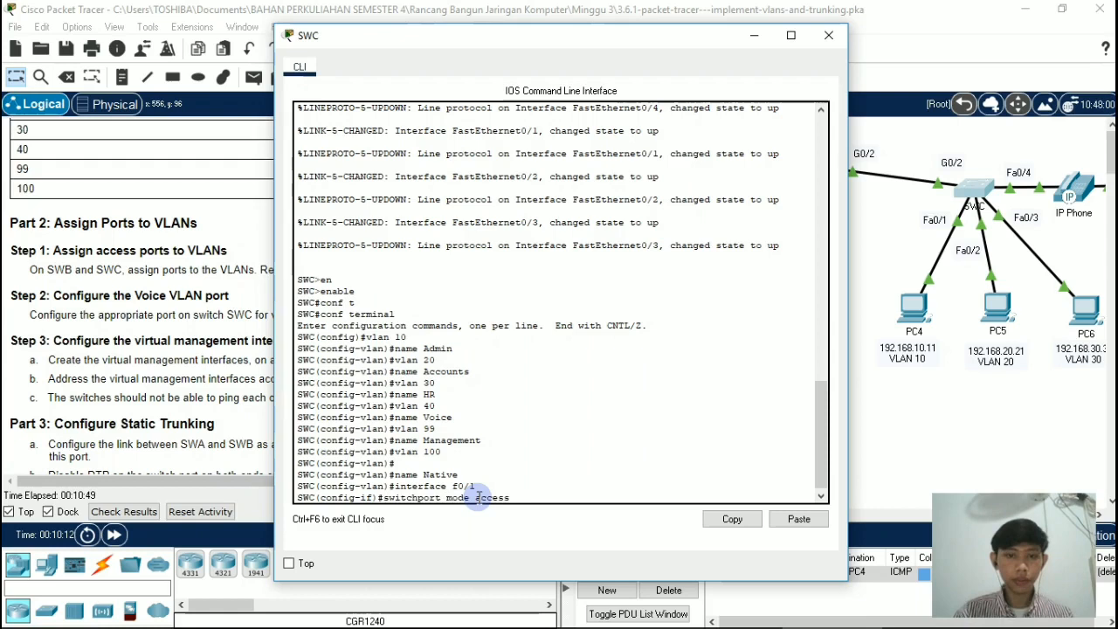
key("Return")
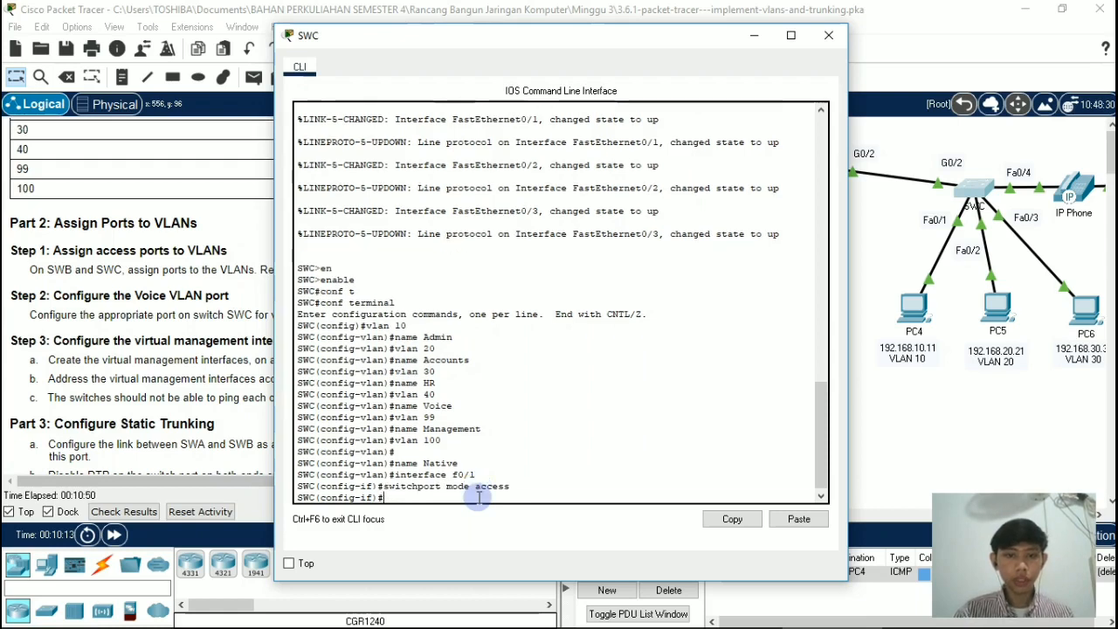
Step: Assign port f0/1 on switch SWC to VLAN 10 with switchport access vlan 10
type("switchport")
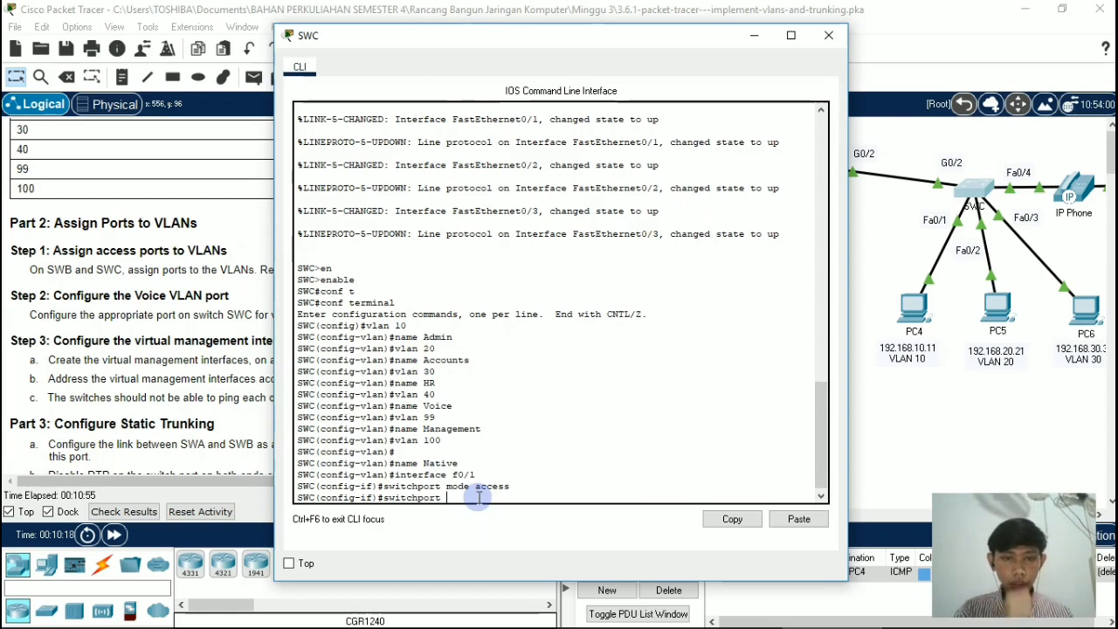
type("access")
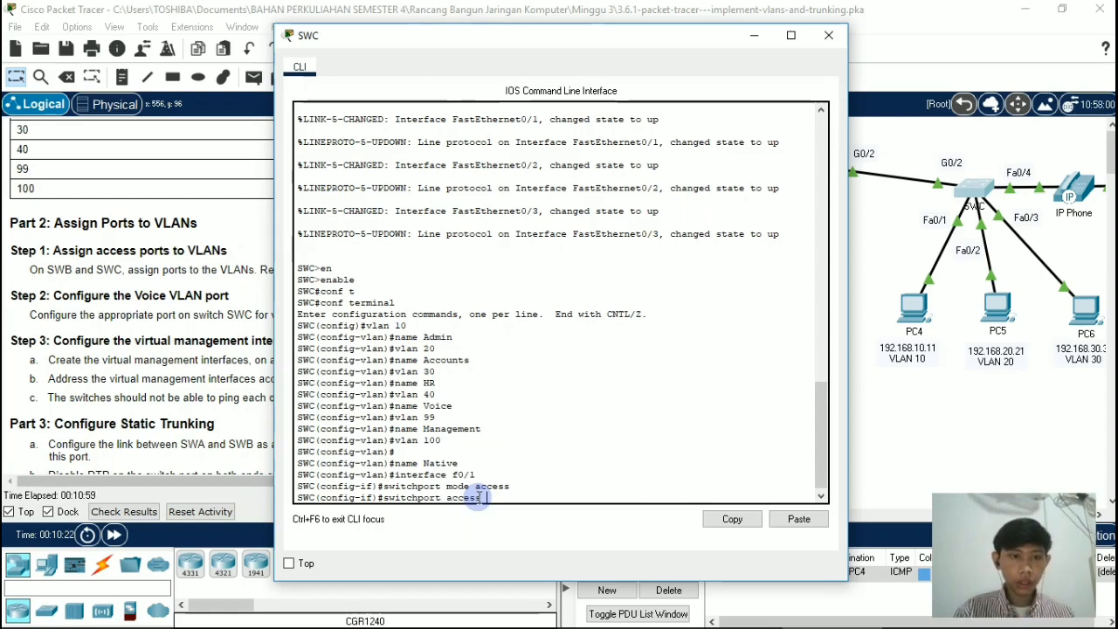
type(" vlan 1")
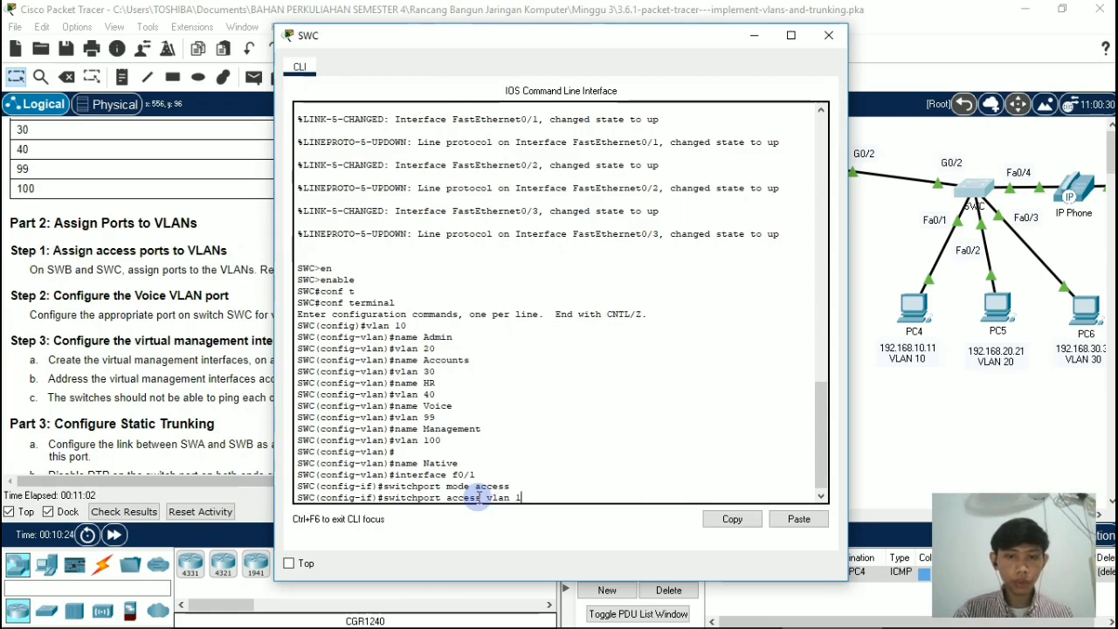
type("0")
key("Return")
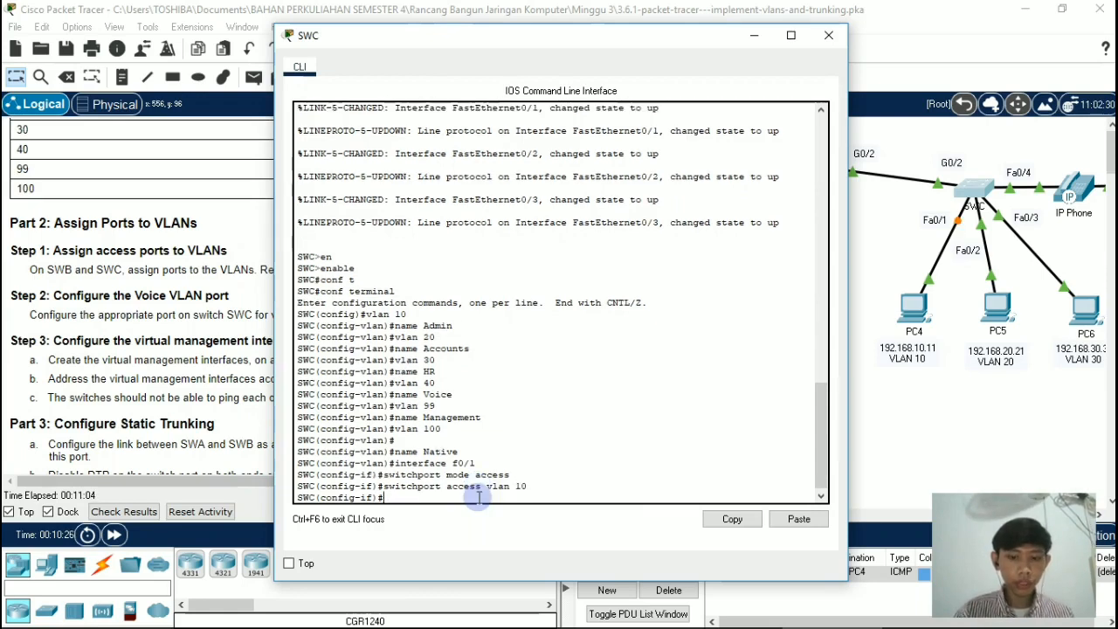
Step: Enter interface configuration mode for port f0/2 on switch SWC
type("interface ")
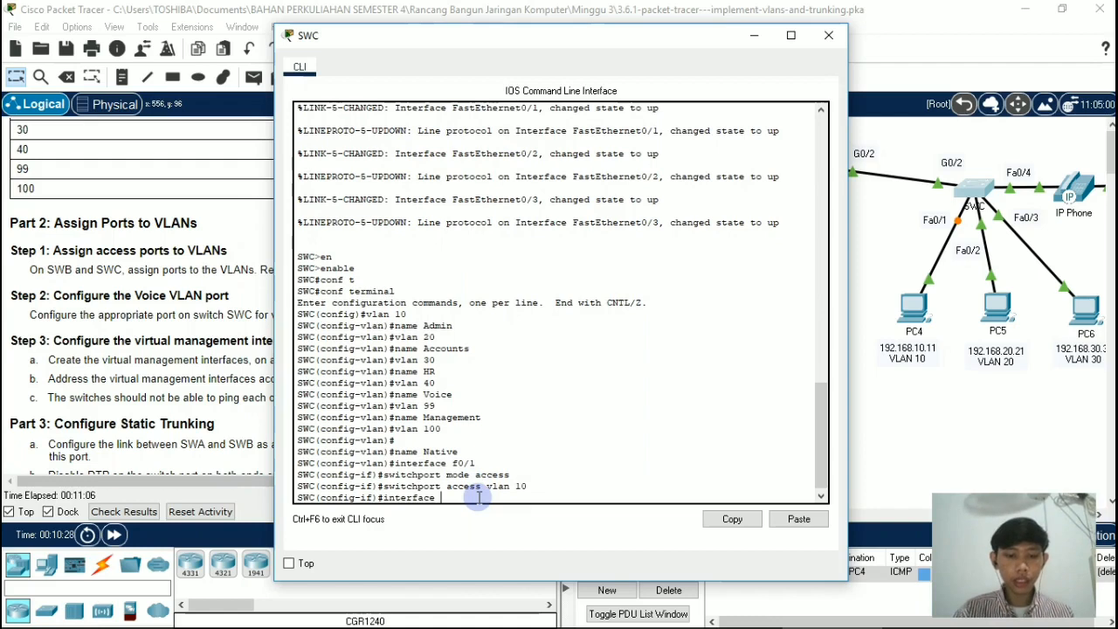
type("f0/2")
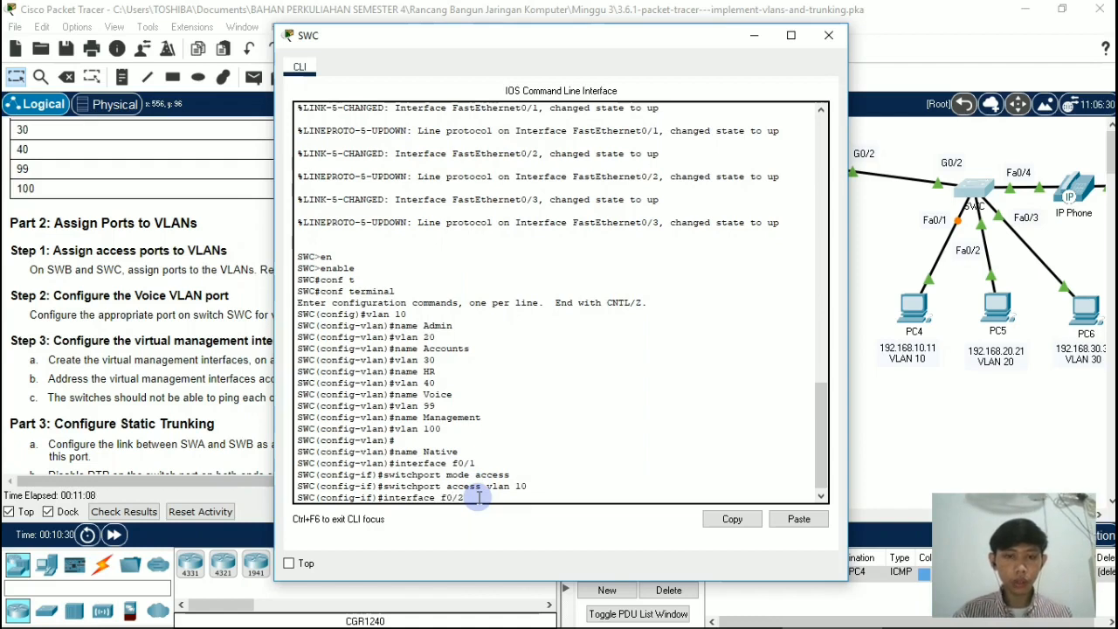
key("Return")
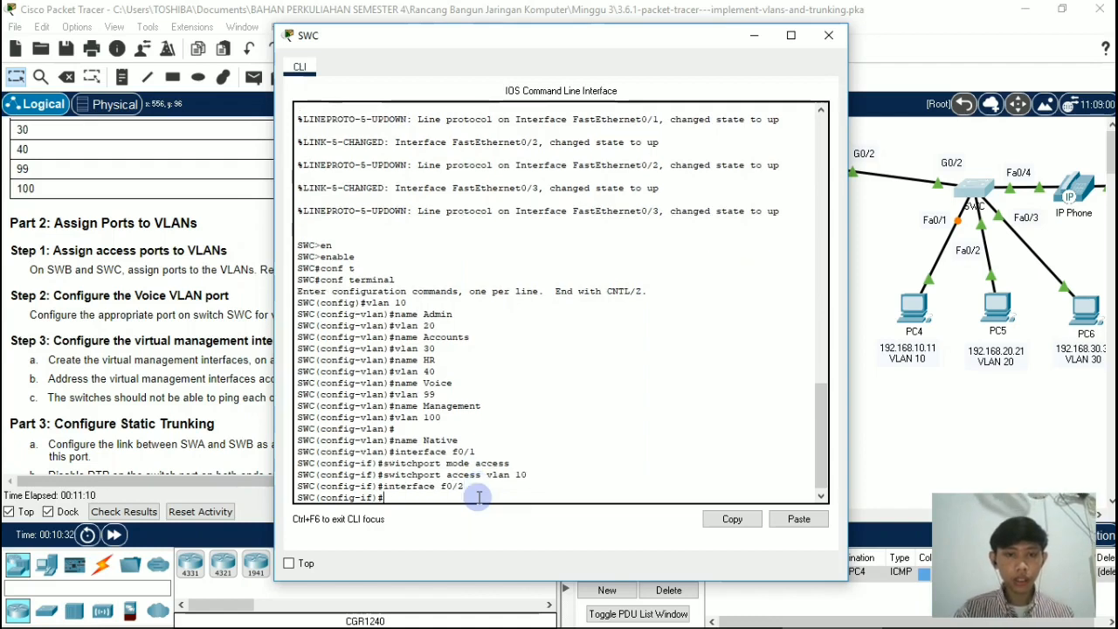
Step: Set port f0/2 on switch SWC to access mode with switchport mode access
type("swit")
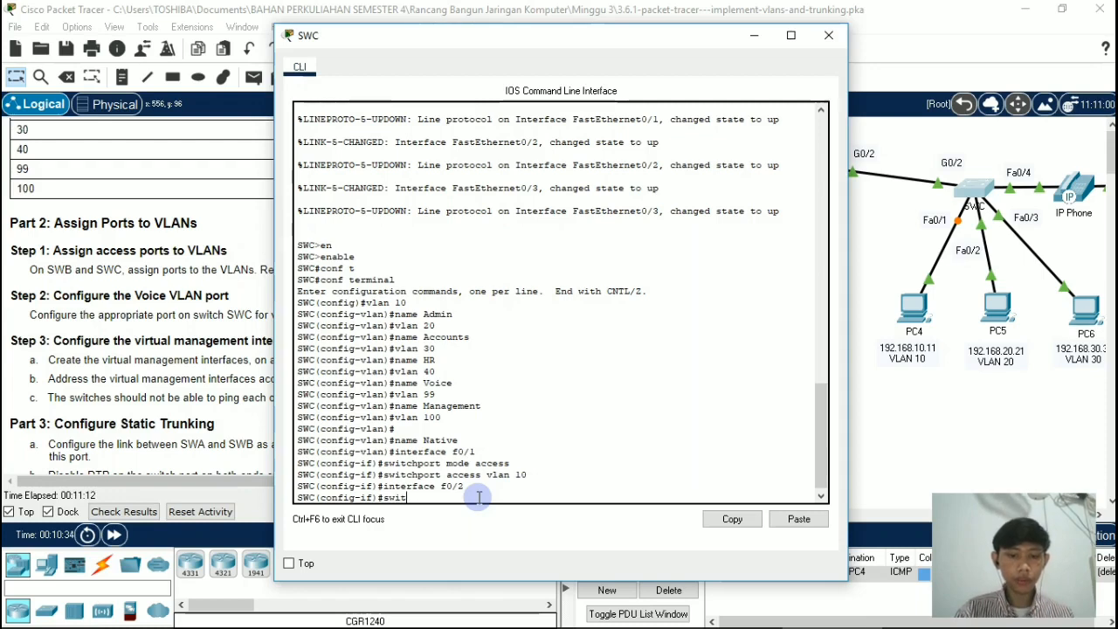
type("chport")
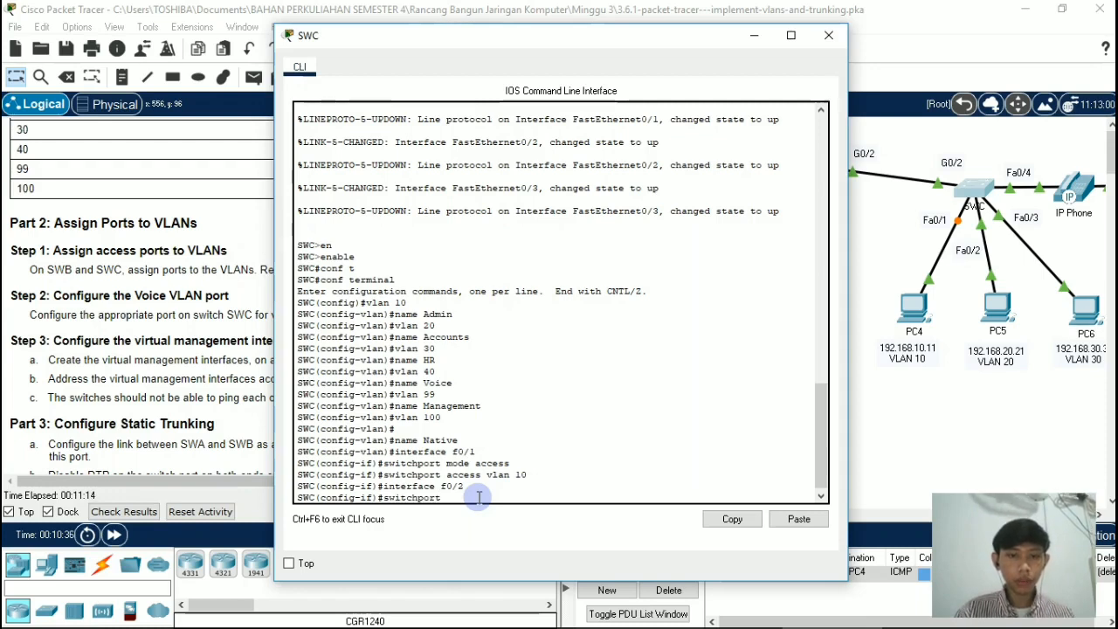
type(" mode acc")
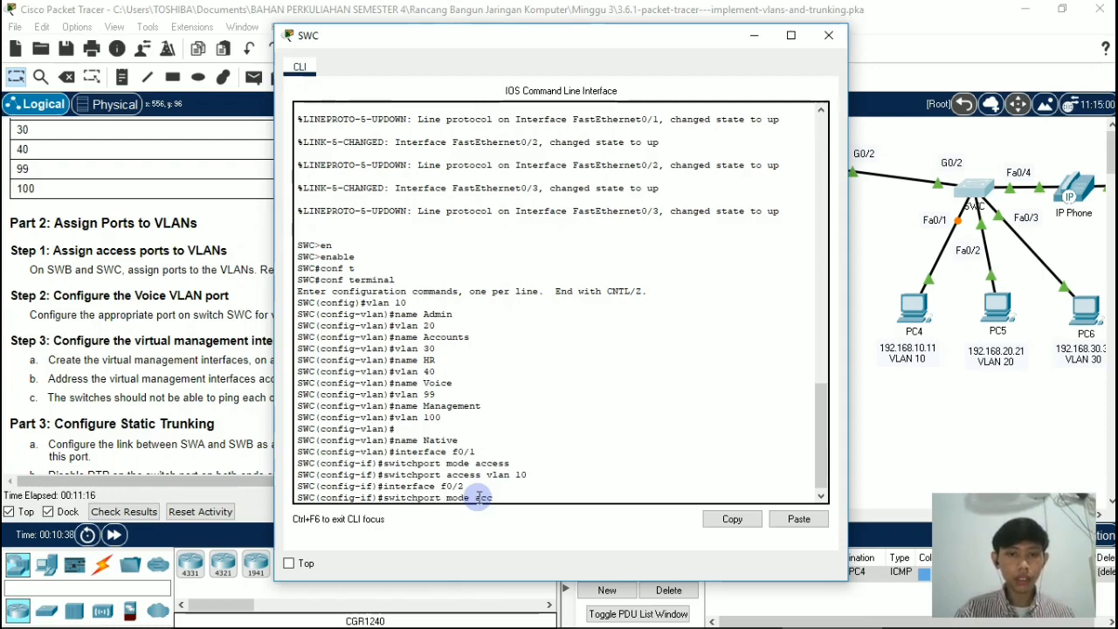
type("ess")
key("Return")
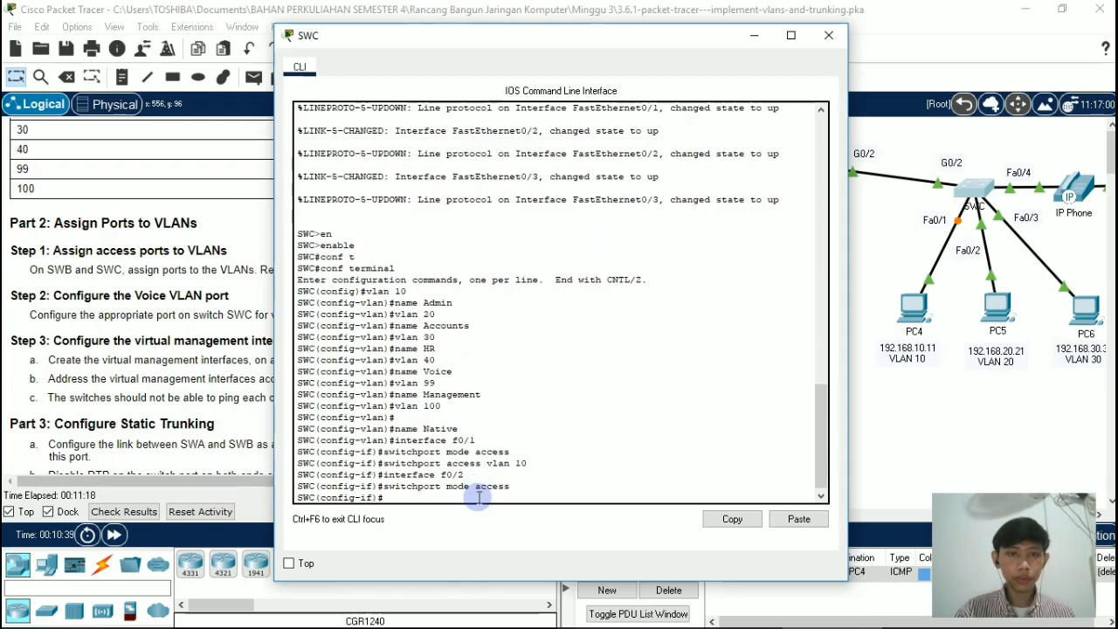
Step: Assign port f0/2 on switch SWC to VLAN 20 with switchport access vlan 20
type("swit")
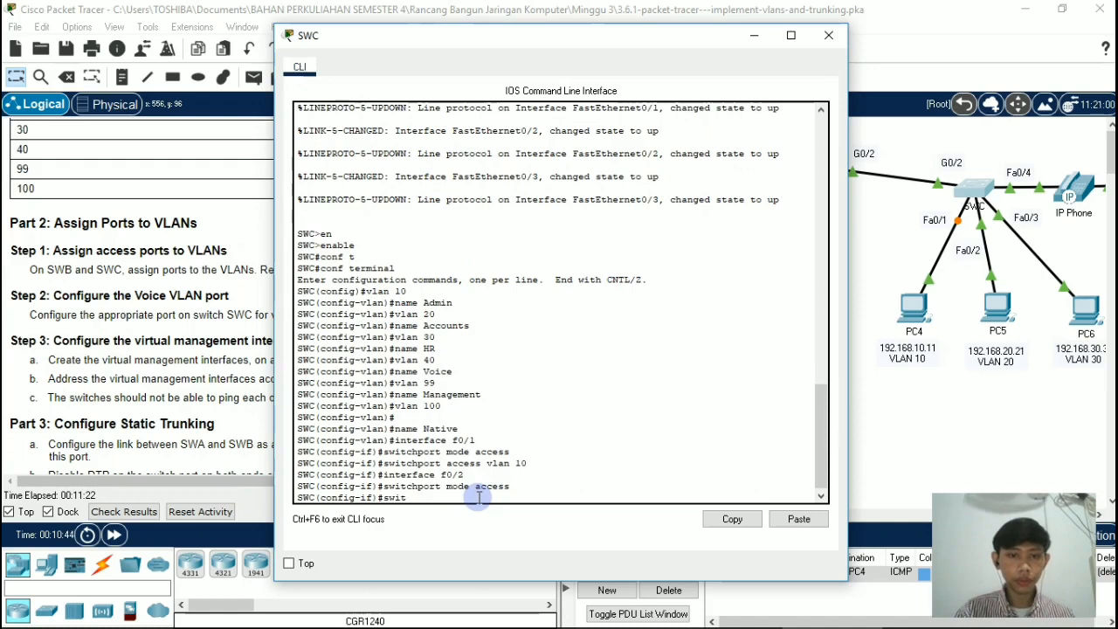
type("chport")
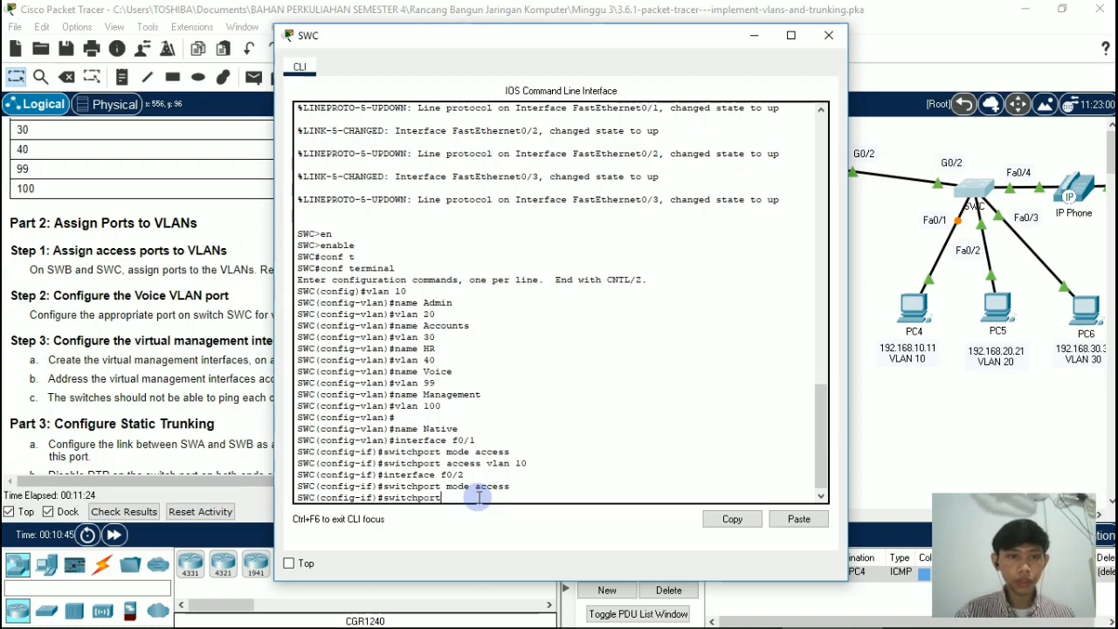
type(" access")
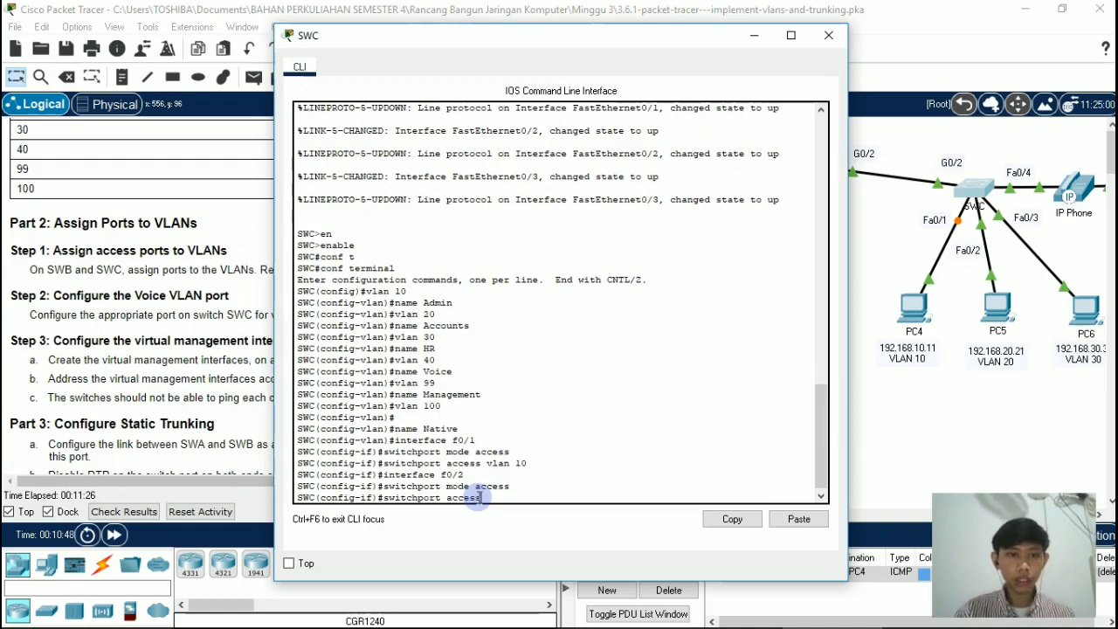
type(" vlan 20")
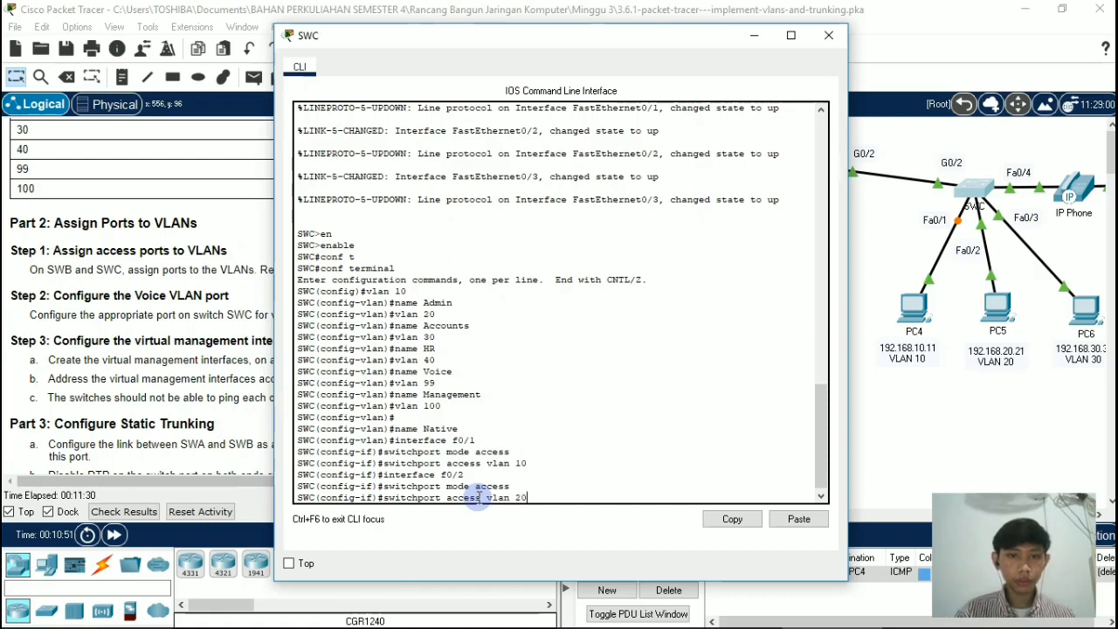
key("Return")
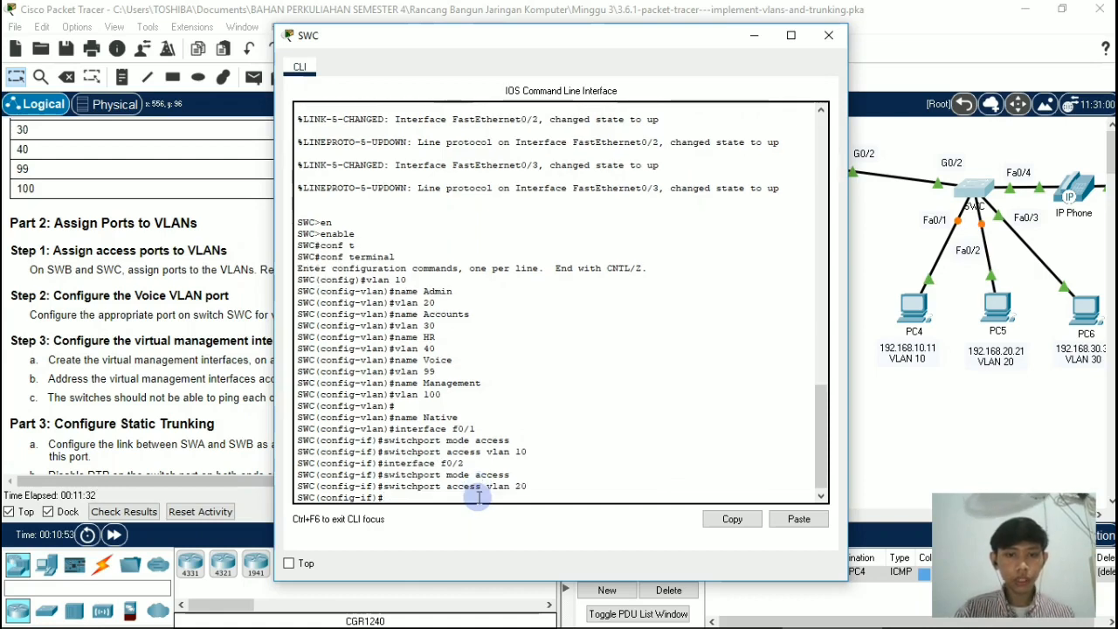
Step: Enter interface configuration mode for port f0/3 on switch SWC and set it to access mode with switchport mode access
type("interfac")
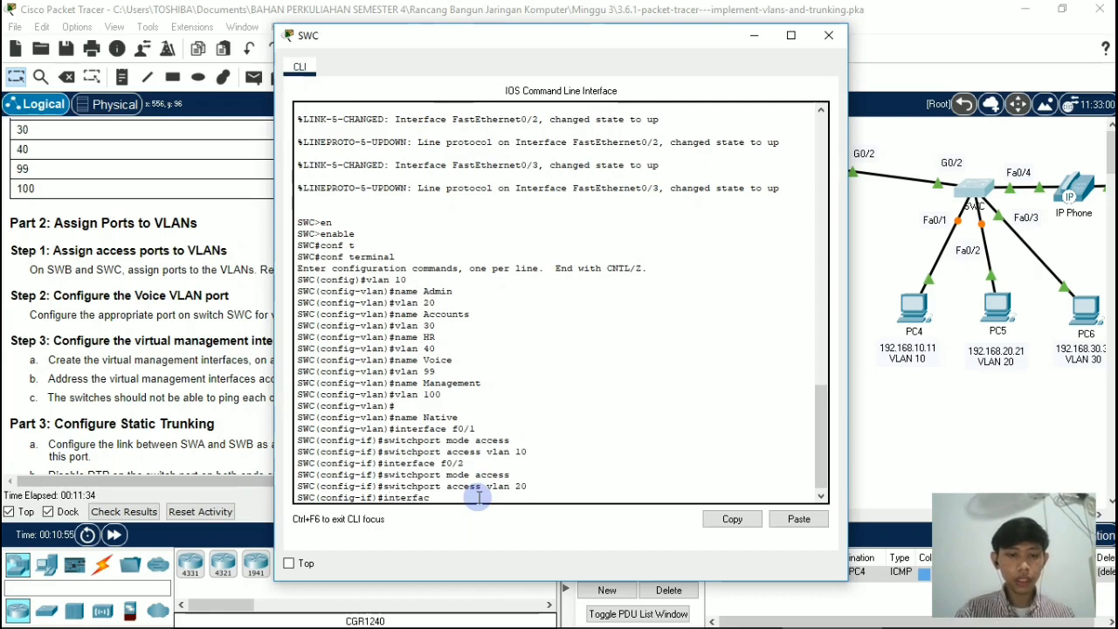
type("e f")
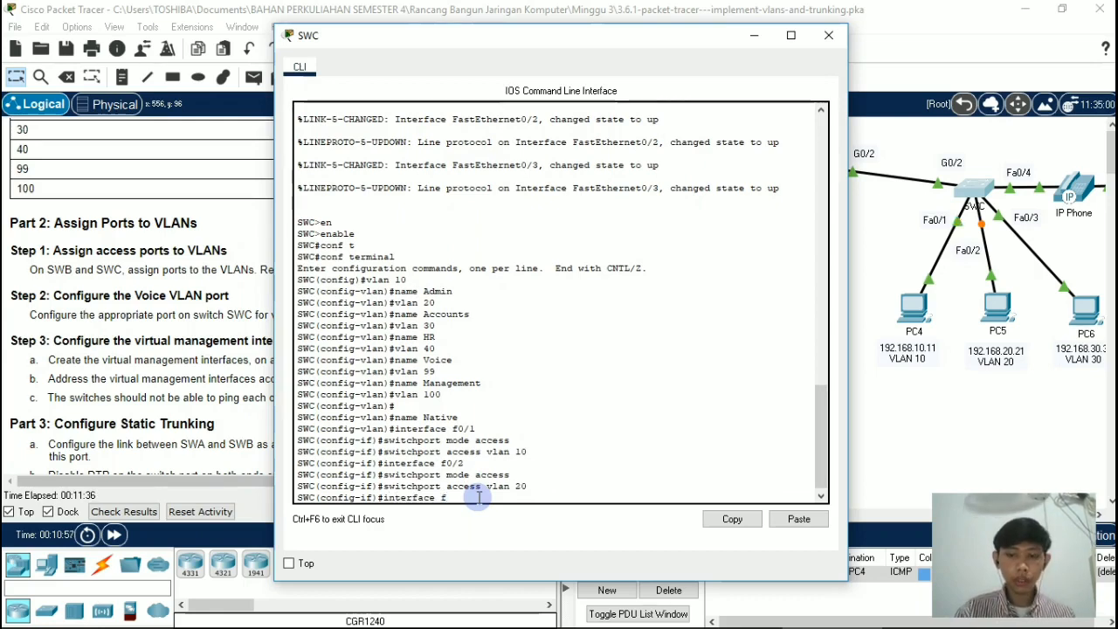
type("0/3")
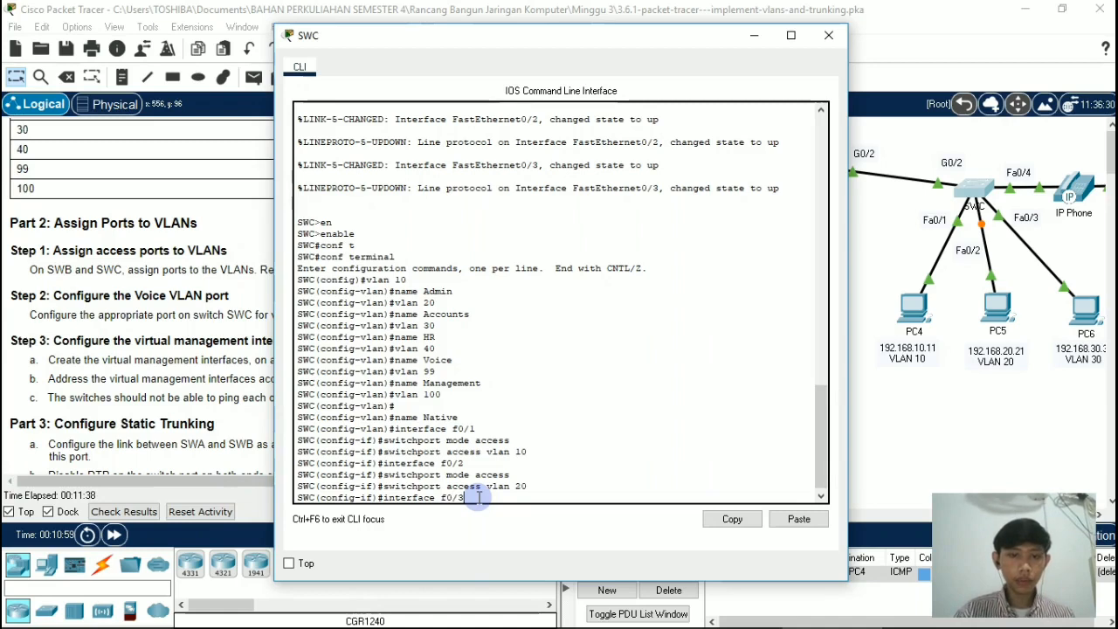
key("Return")
type("switchp")
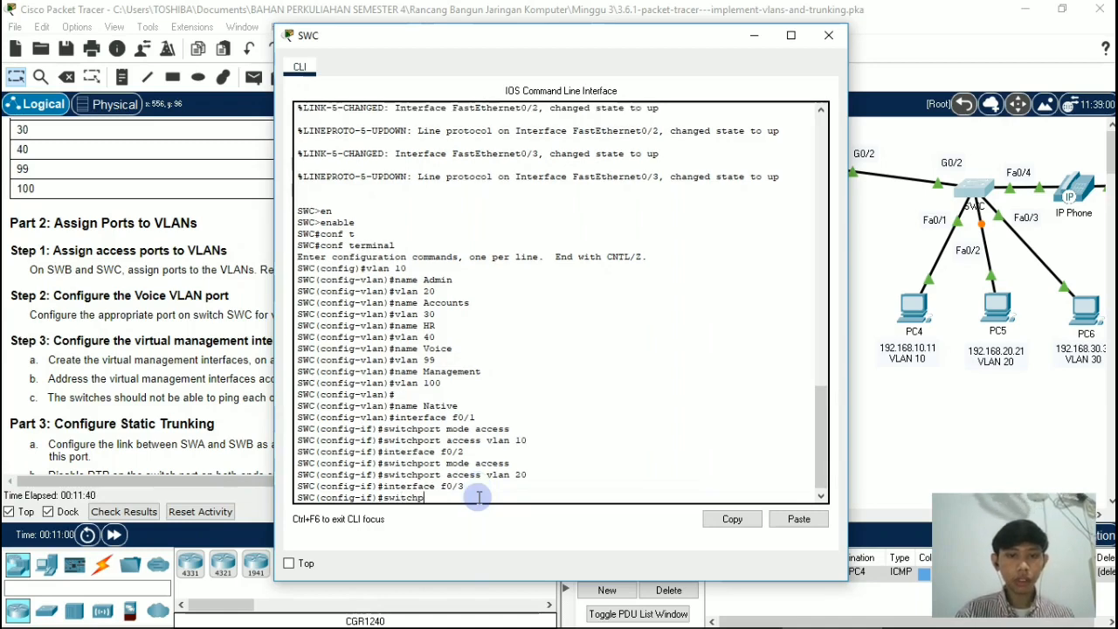
type("ort mode a")
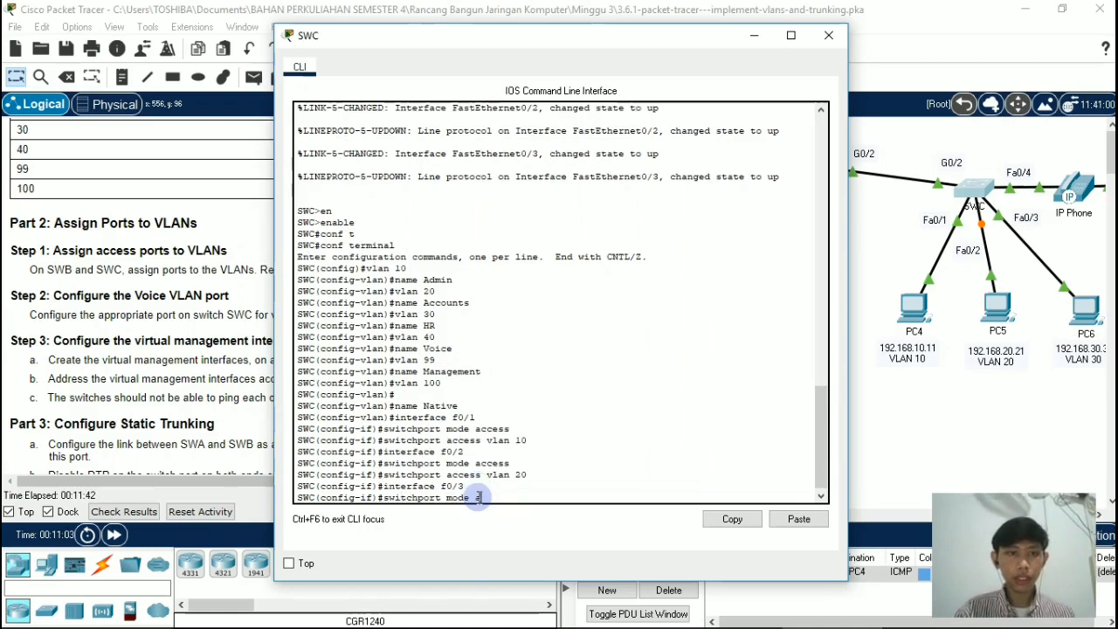
type("ccess")
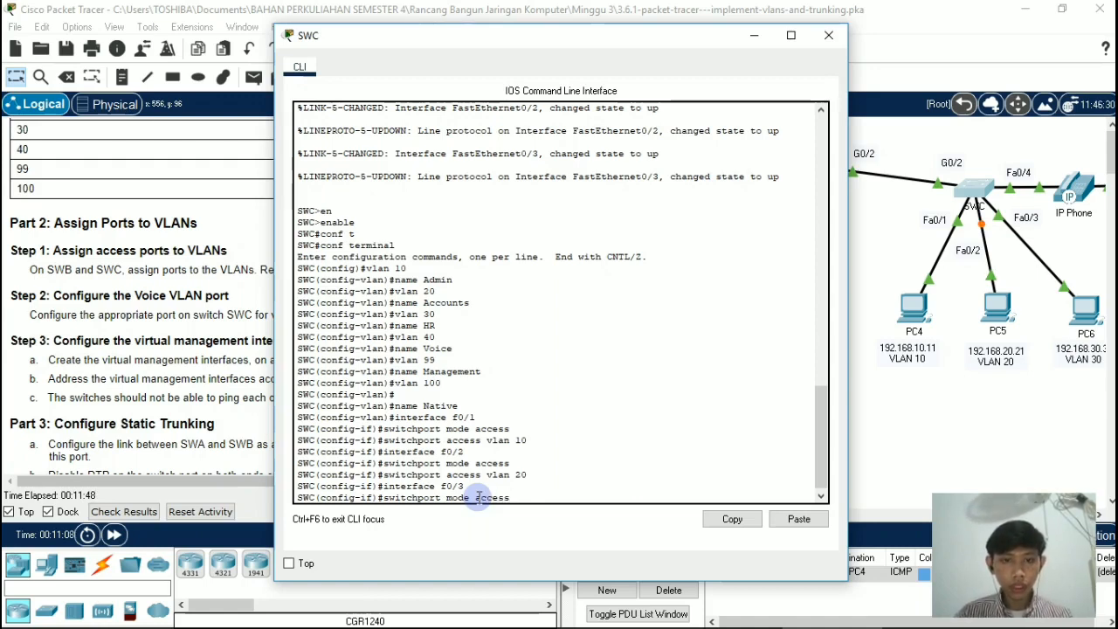
key("Return")
Step: Assign port f0/3 on switch SWC to VLAN 30 with switchport access vlan 30
type("switch")
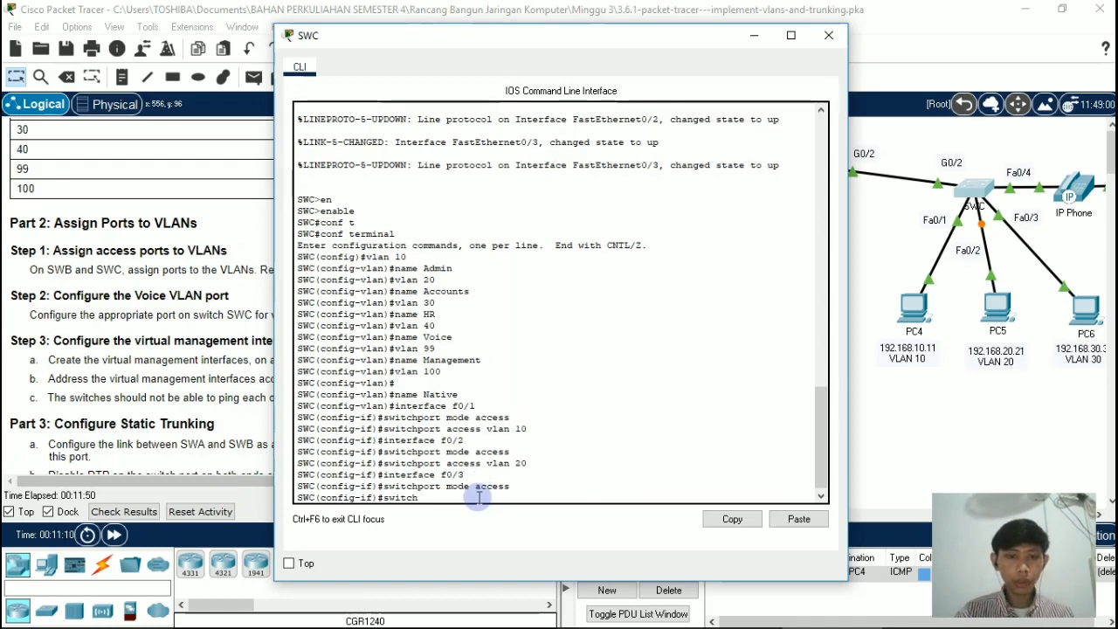
type("port")
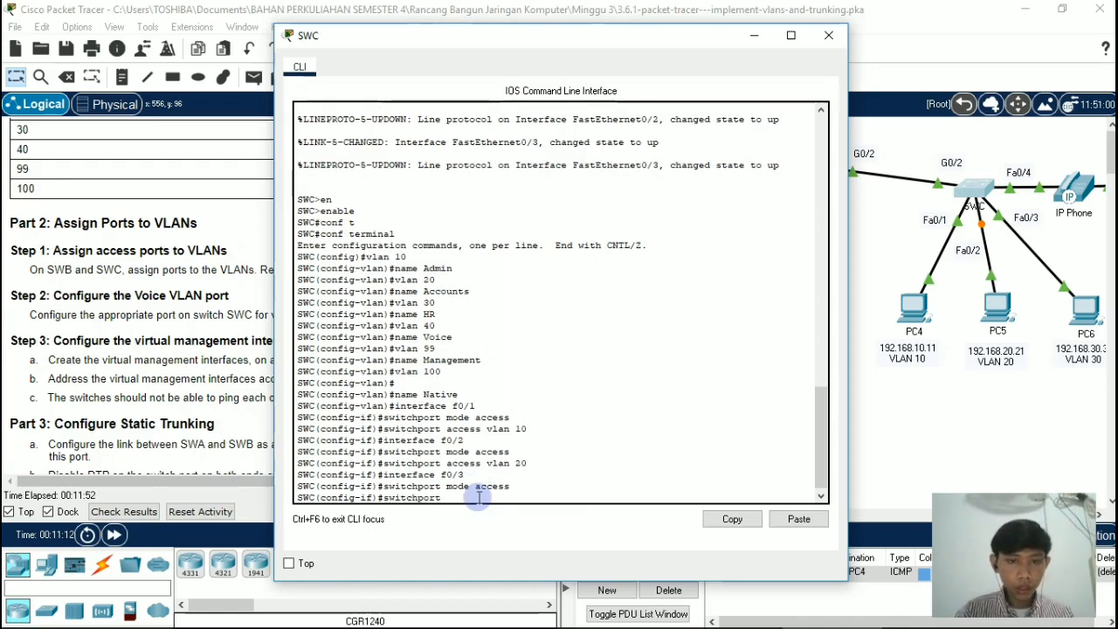
type(" a")
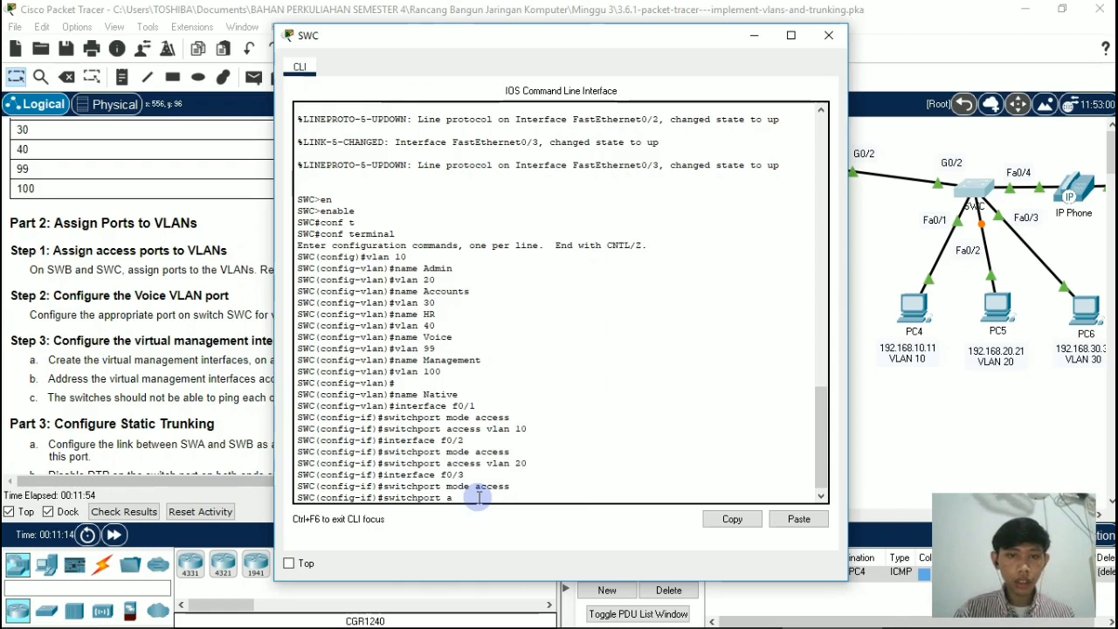
type("ccess")
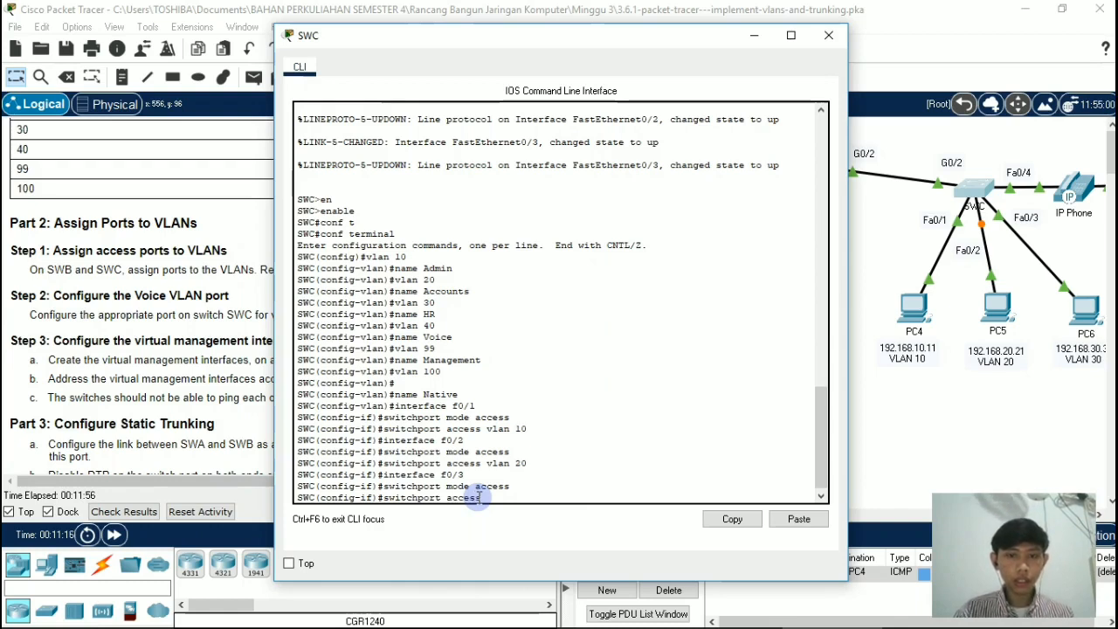
type(" vlan 30")
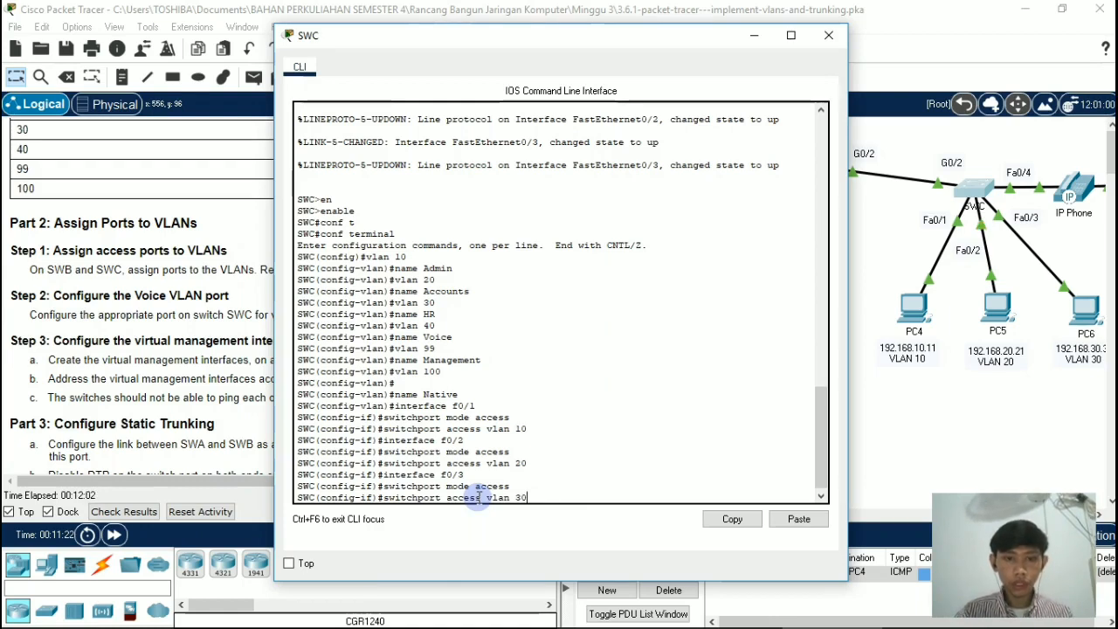
key("Return")
key("Return")
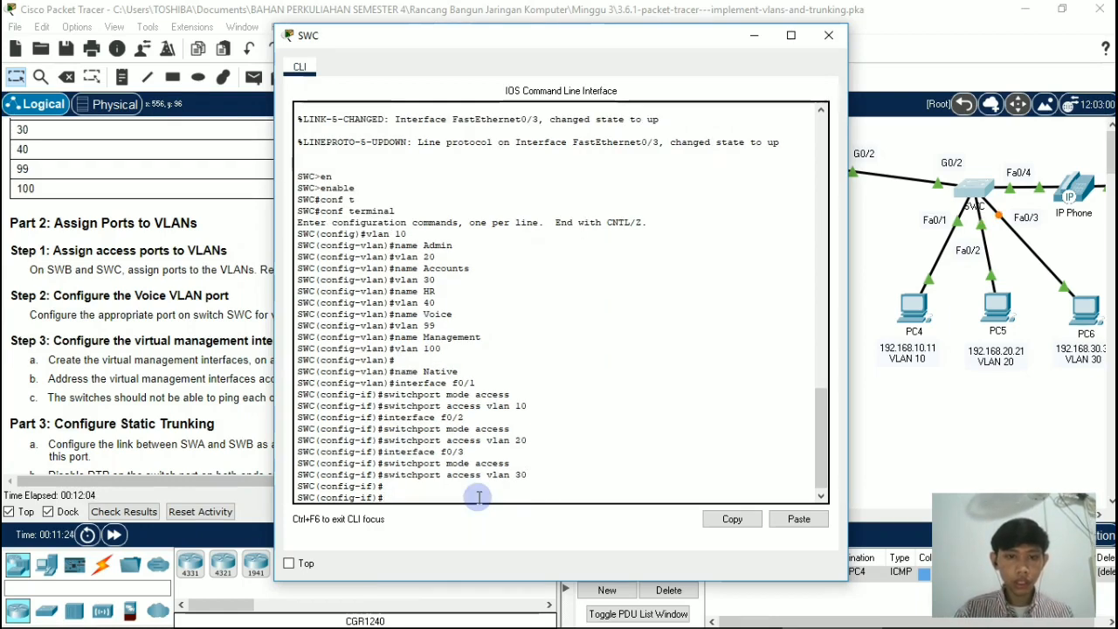
Step: Enter interface configuration mode for port f0/4 on switch SWC and set it to access mode with switchport mode access
type("inter")
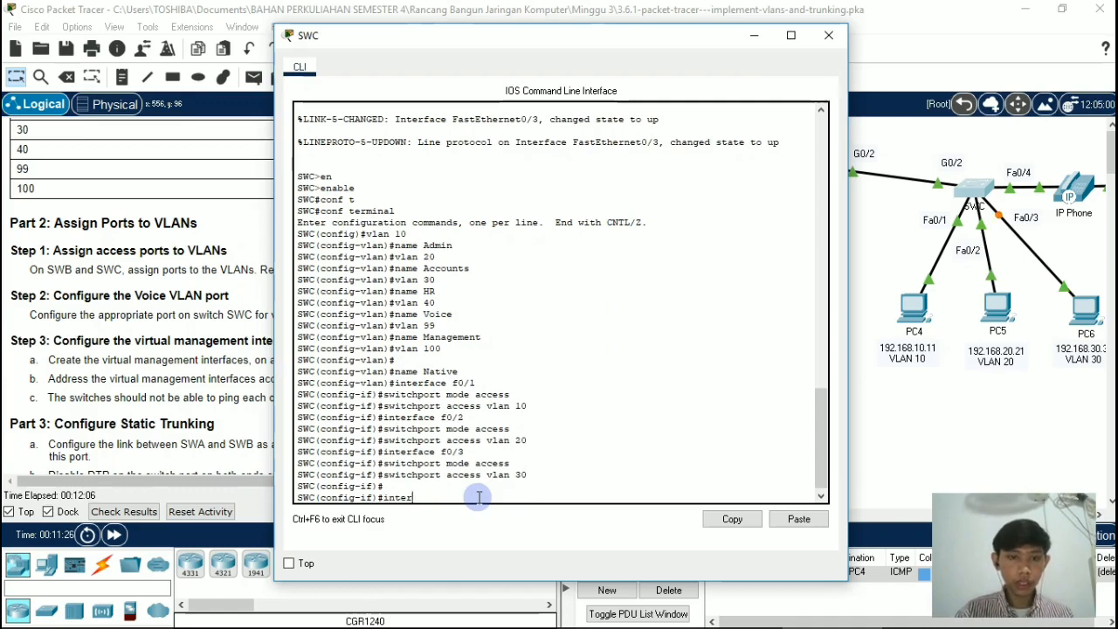
type("face")
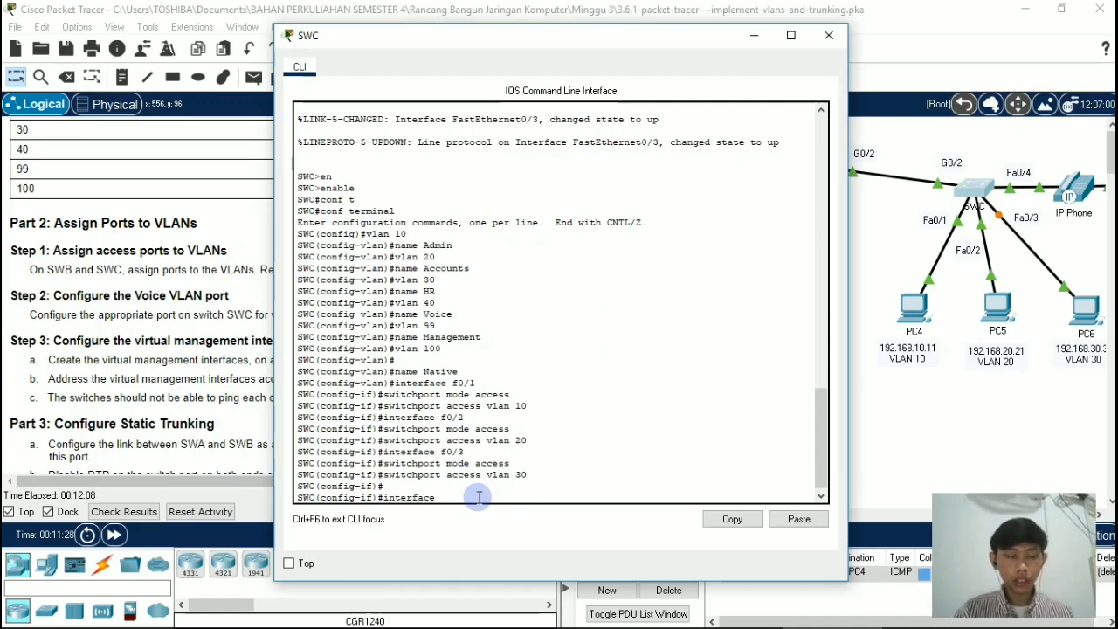
type(" f0/")
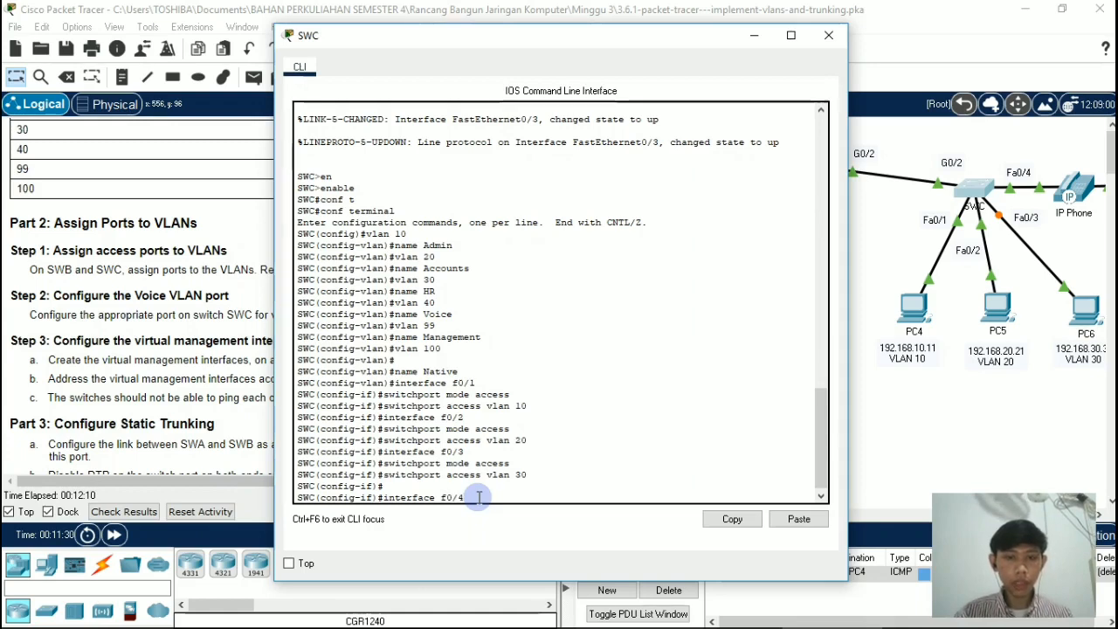
type("4")
key("Return")
type("s")
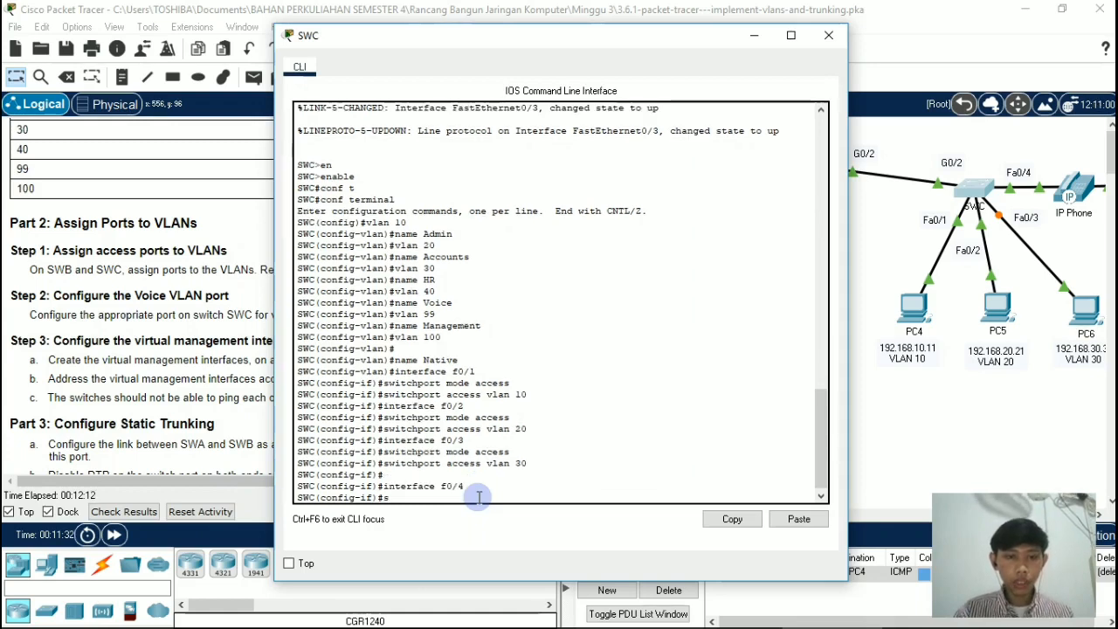
type("witchpo")
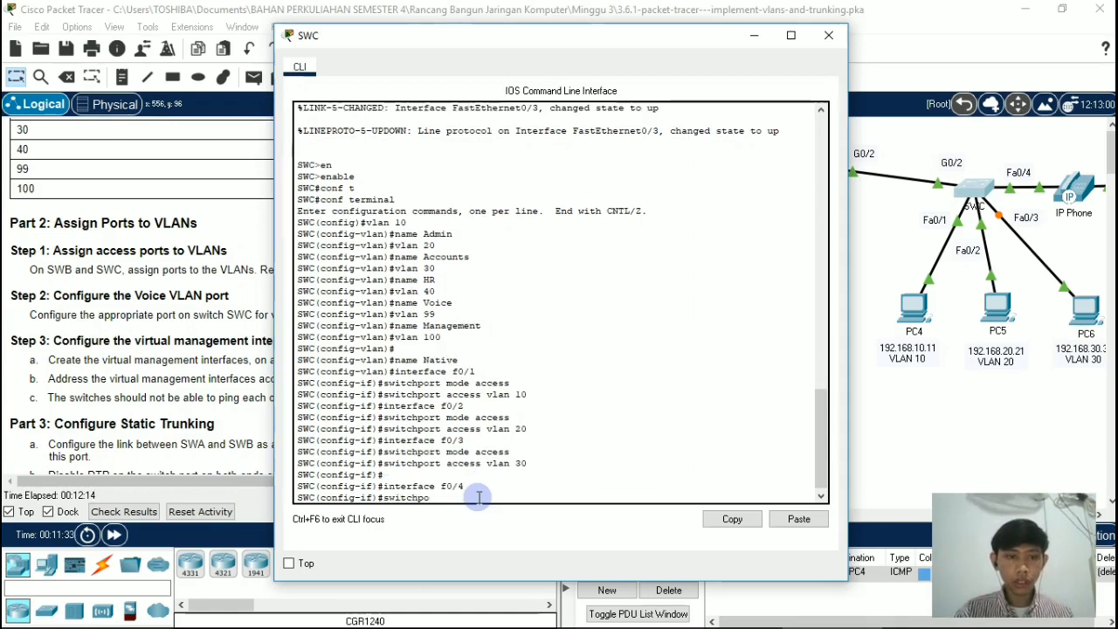
type("rt mode ac")
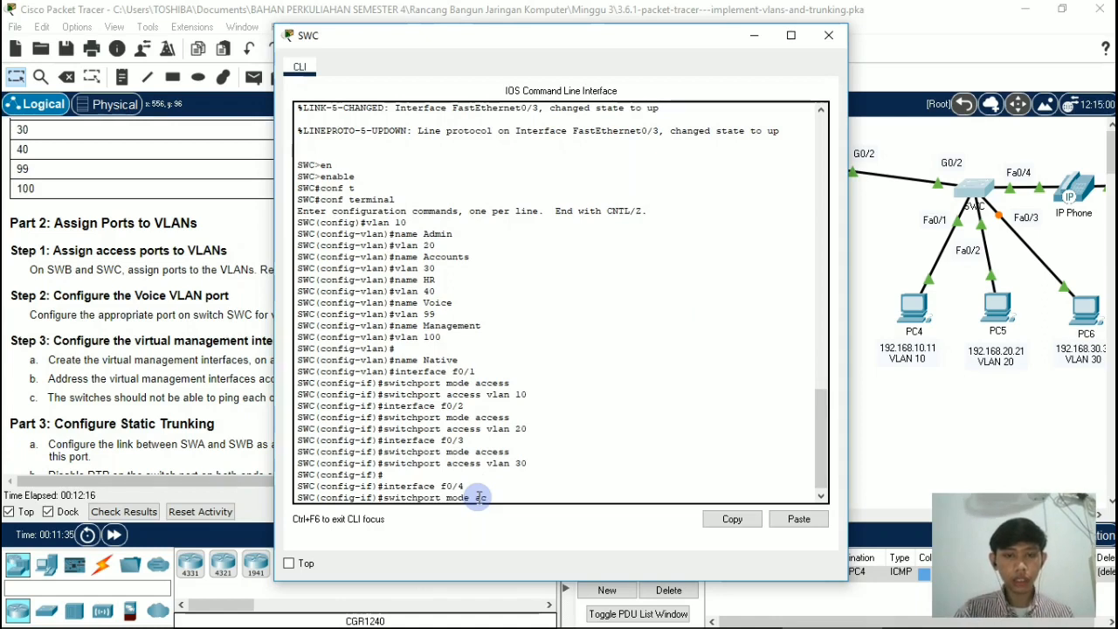
type("cess")
key("Return")
Step: Assign port f0/4 on switch SWC to VLAN 10 with switchport access vlan 10, and close the switch's window
type("sw")
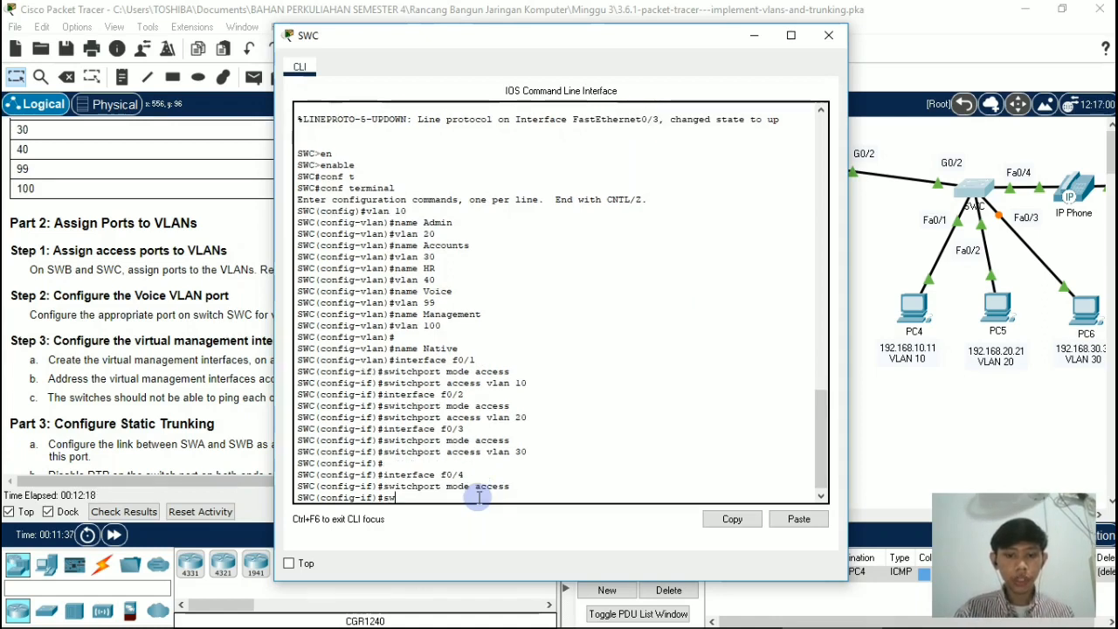
type("itch")
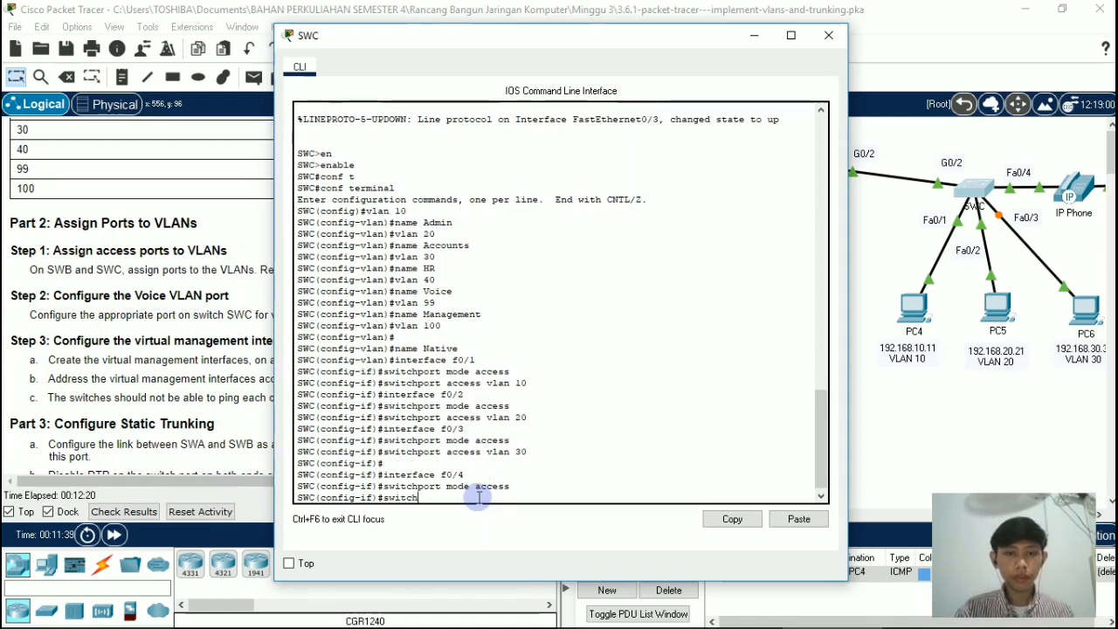
type("port ")
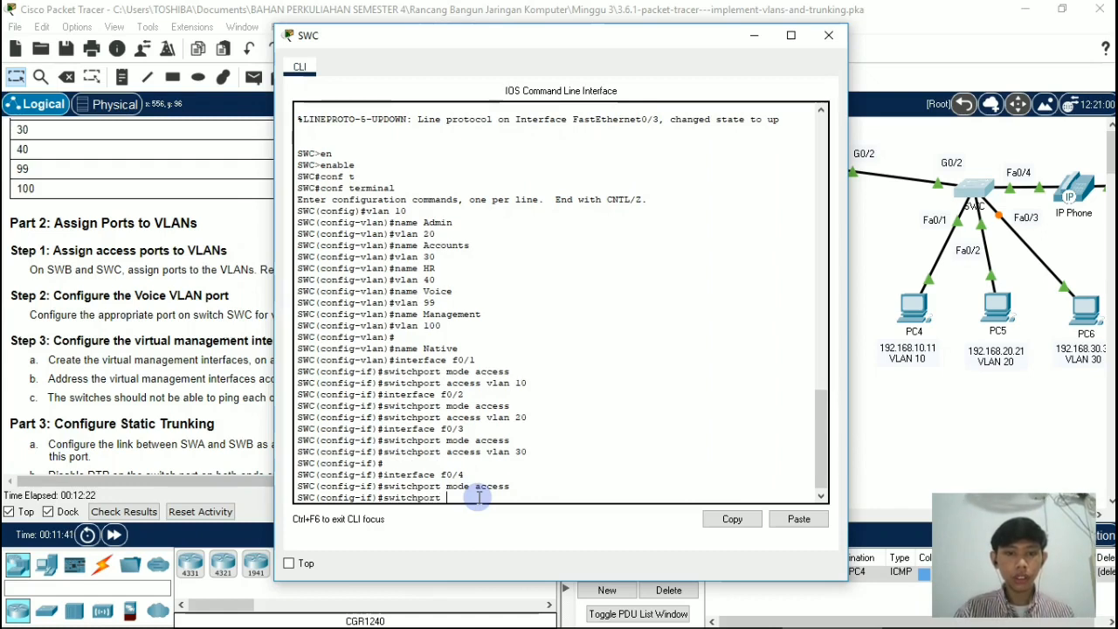
type("acce")
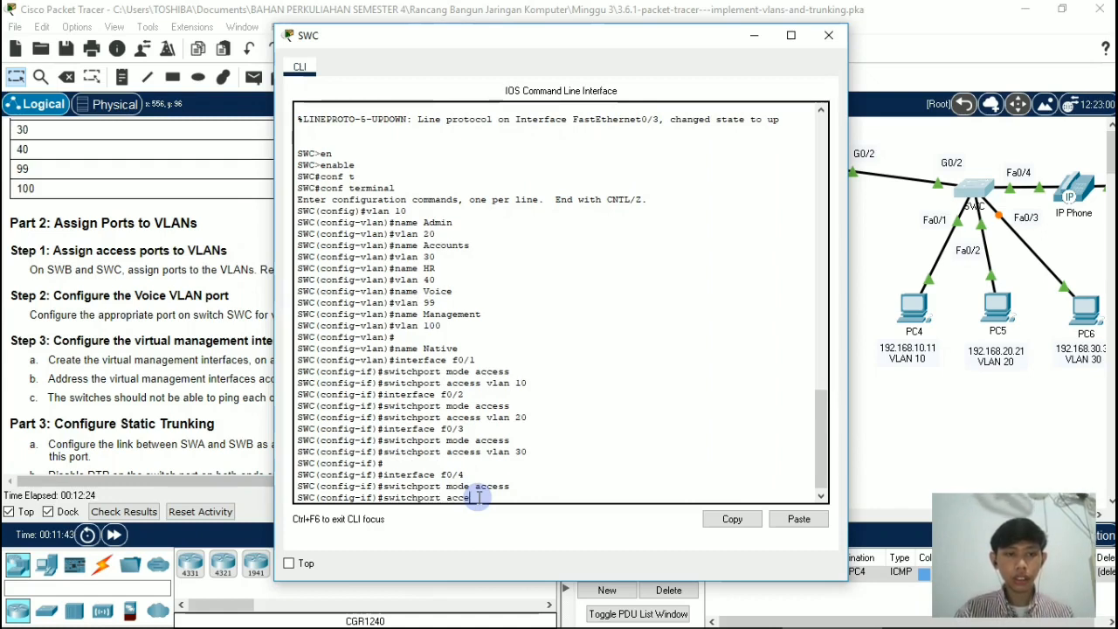
type("ss b")
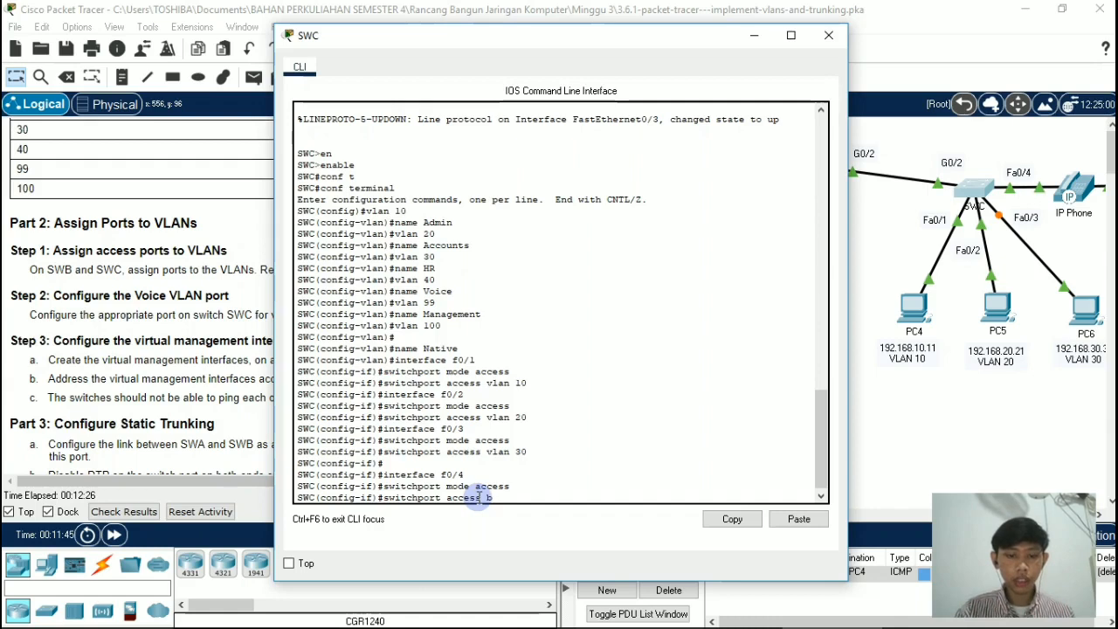
key("BackSpace")
type("vlan 10")
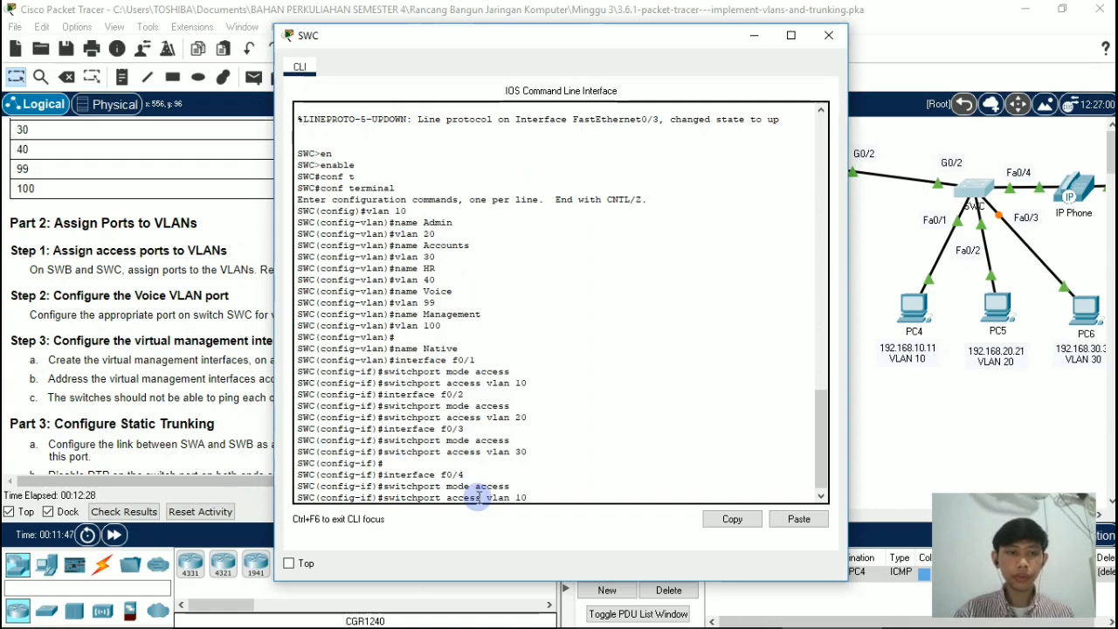
key("Return")
scroll(479, 498, "up", 2)
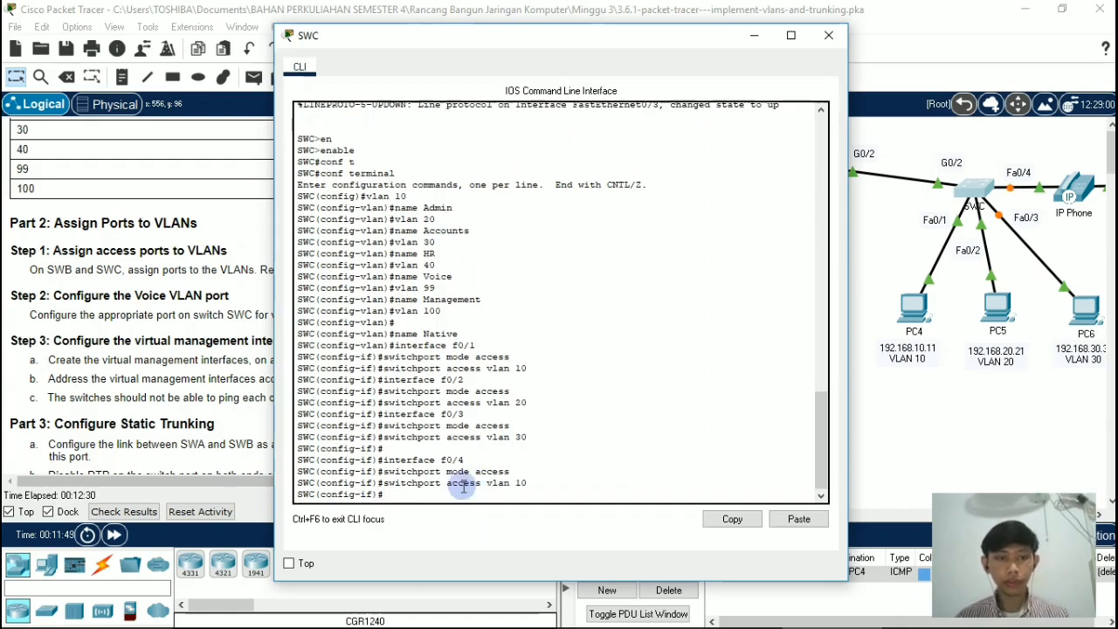
left_click(830, 37)
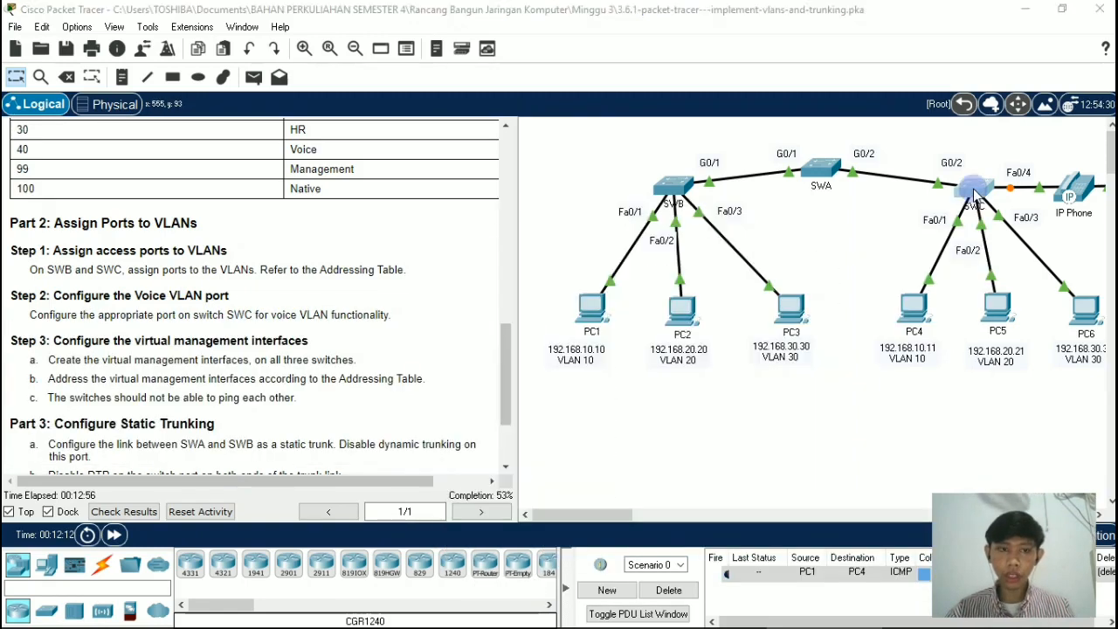
Step: Reopen the command line of switch SWC and enter interface configuration mode for port f0/4
left_click(975, 194)
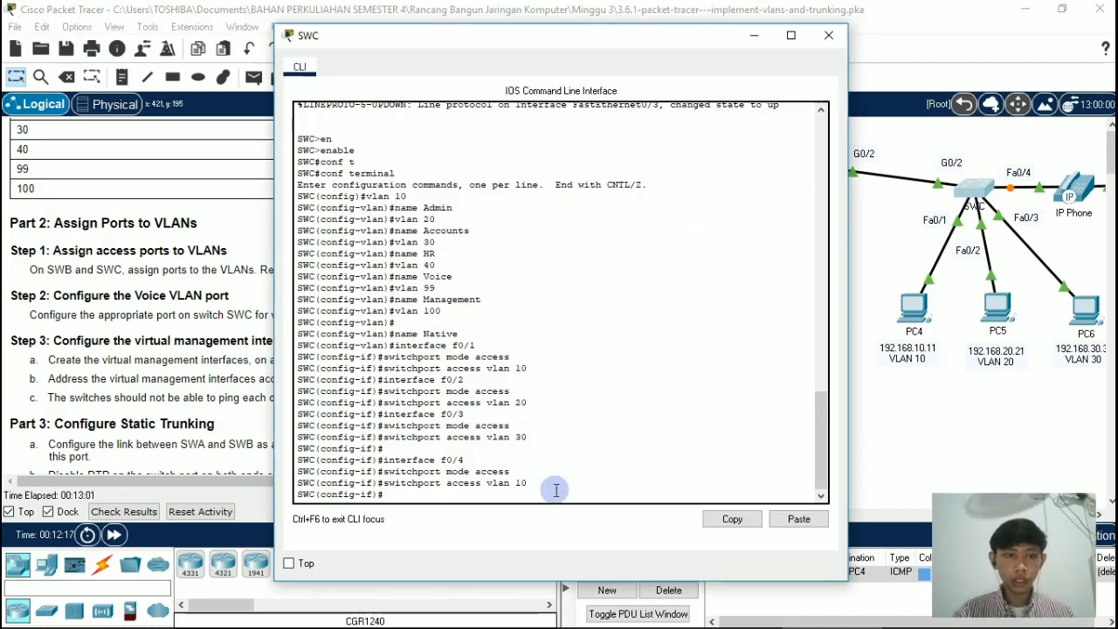
type("i")
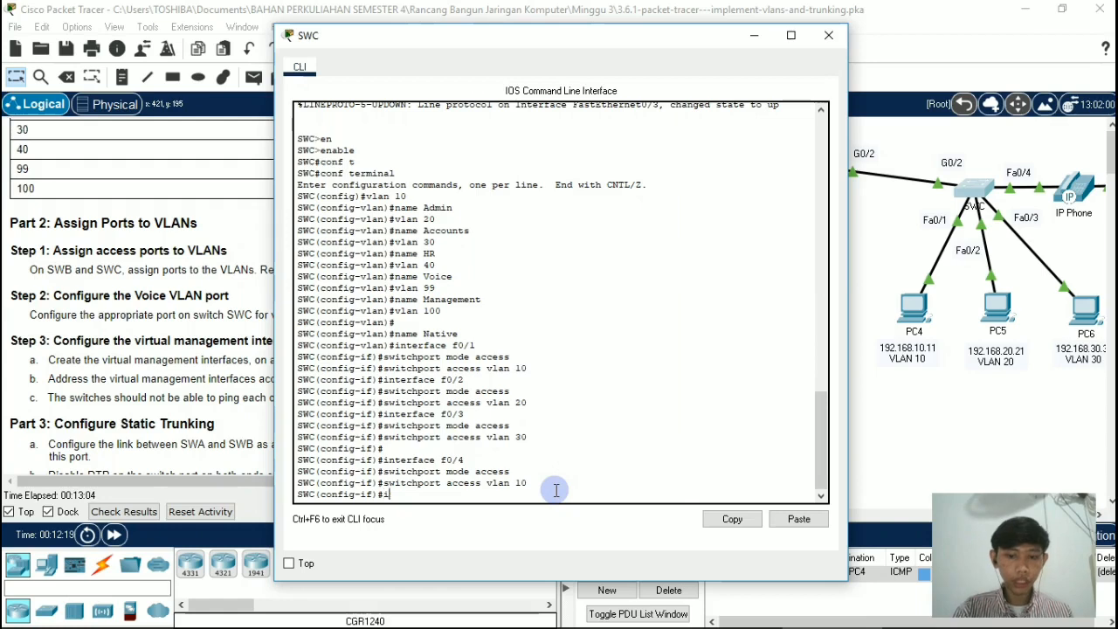
type("nterface f0/")
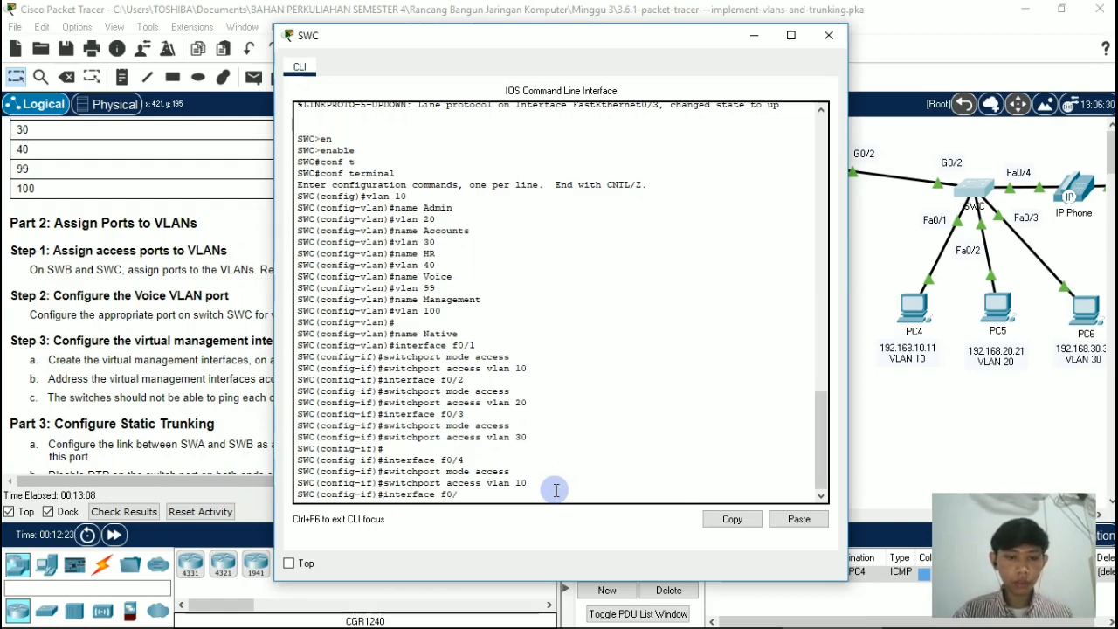
type("4")
key("Return")
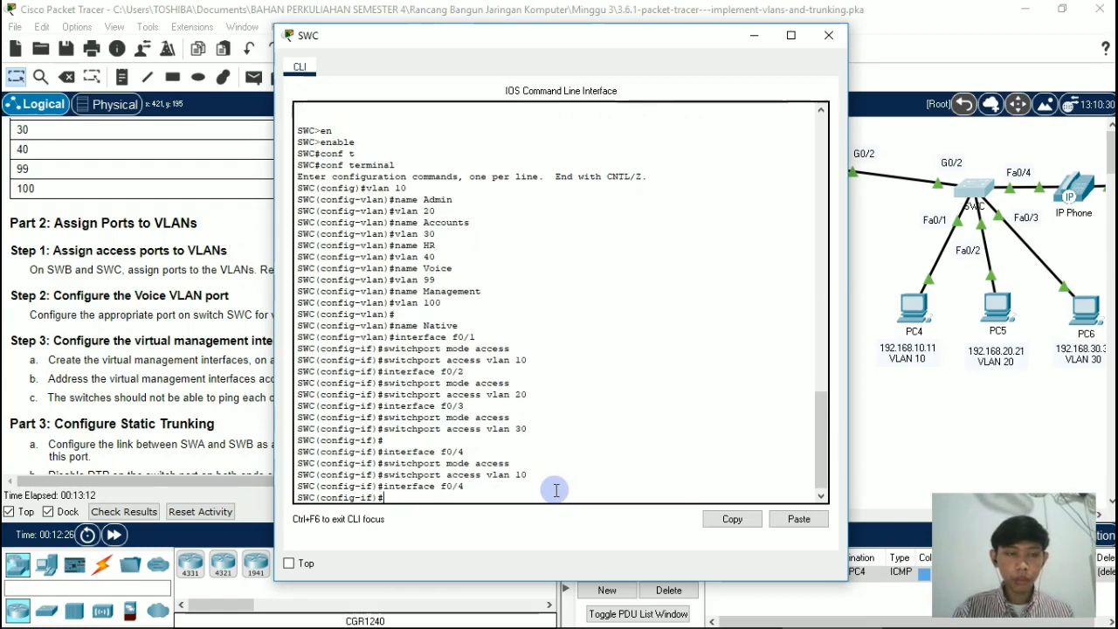
Step: Try to make port f0/4 on switch SWC trust CoS markings by entering mis qos trust cos
type("mls qo")
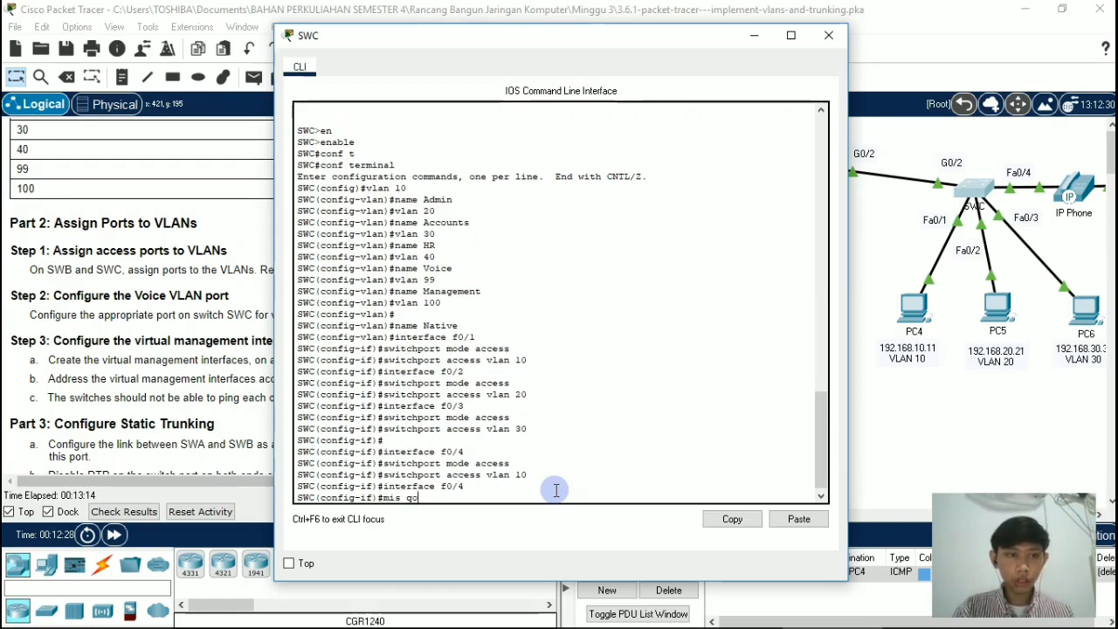
type("s t")
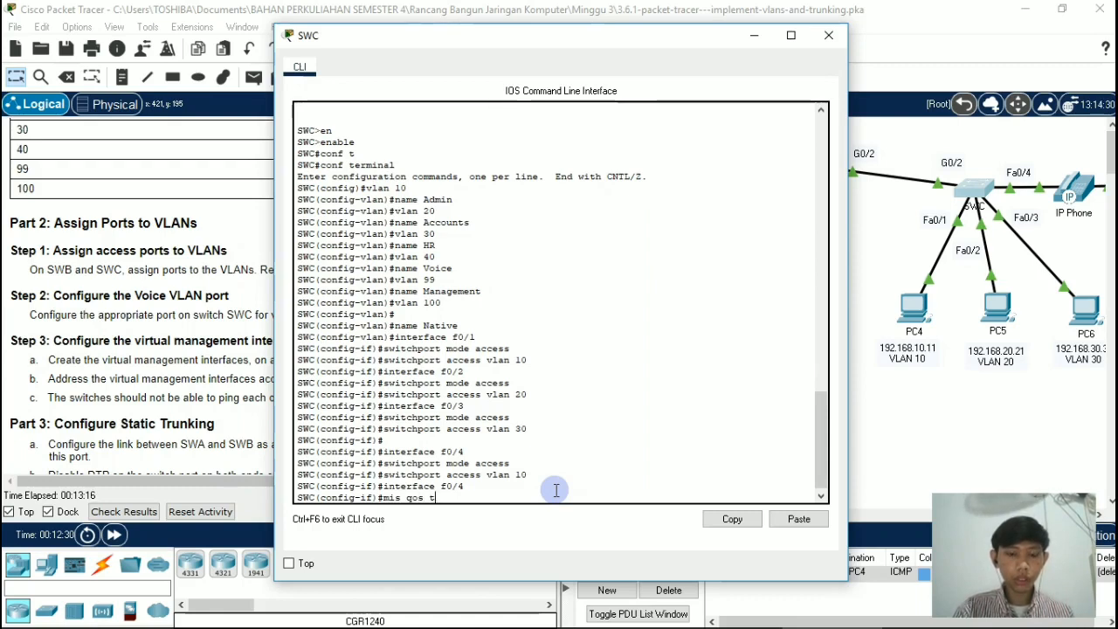
type("rust")
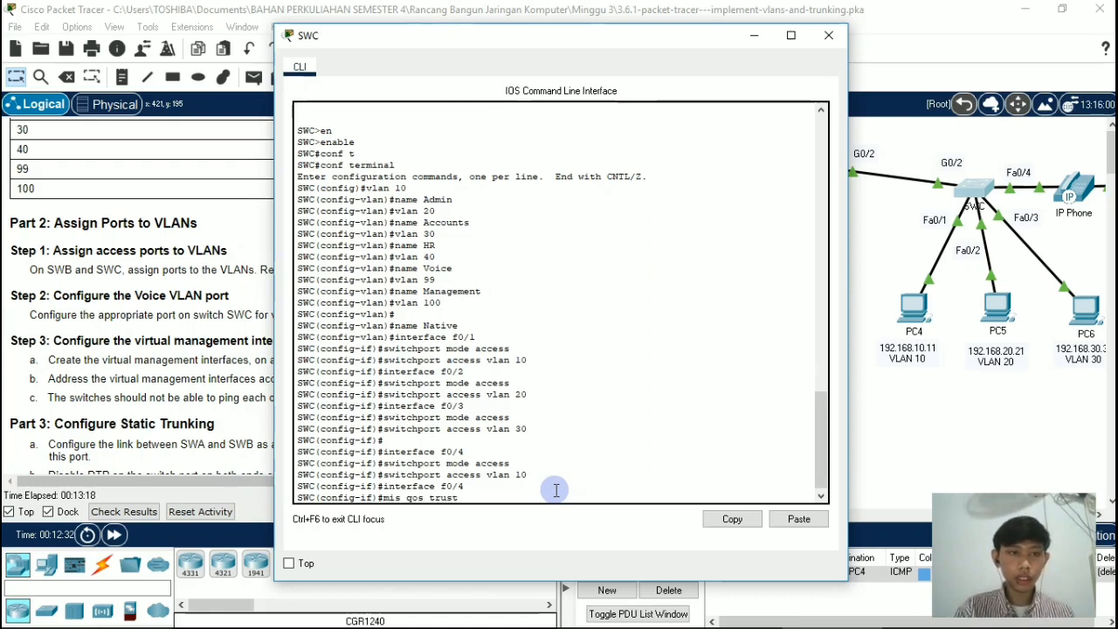
type(" cos")
key("Return")
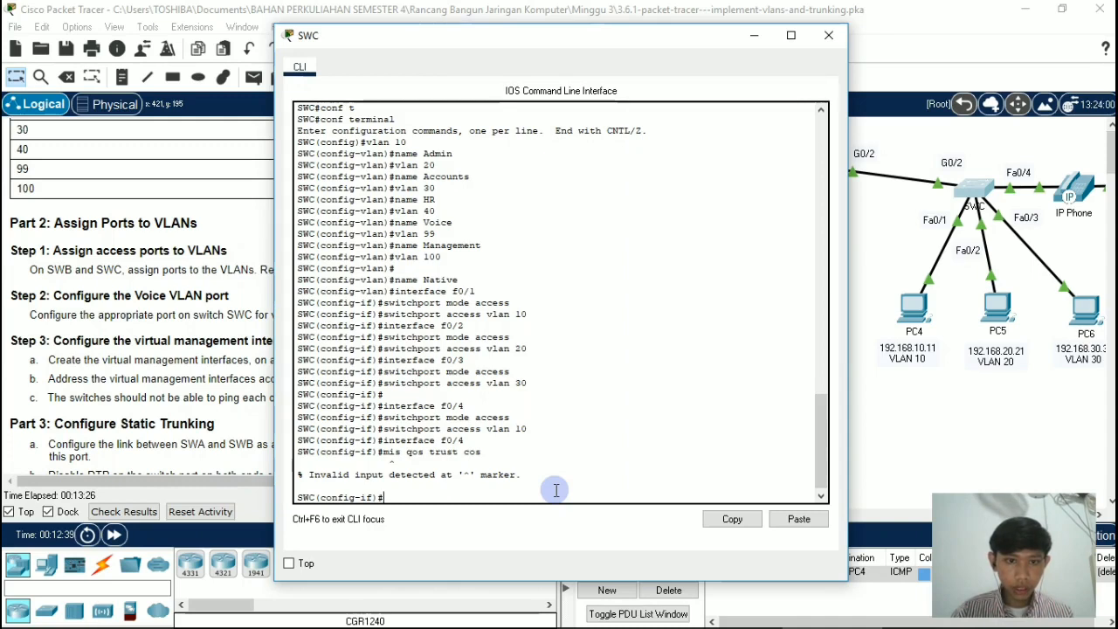
key("Up")
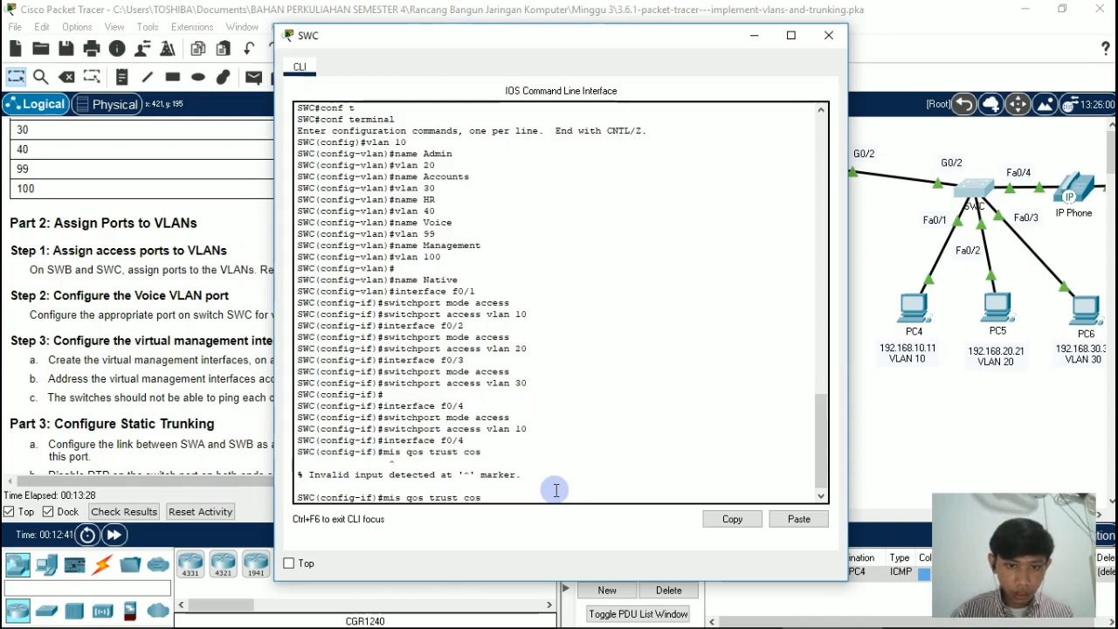
key("Left")
key("Left")
key("Left")
key("Left")
key("Left")
key("Left")
key("Left")
key("Left")
key("Left")
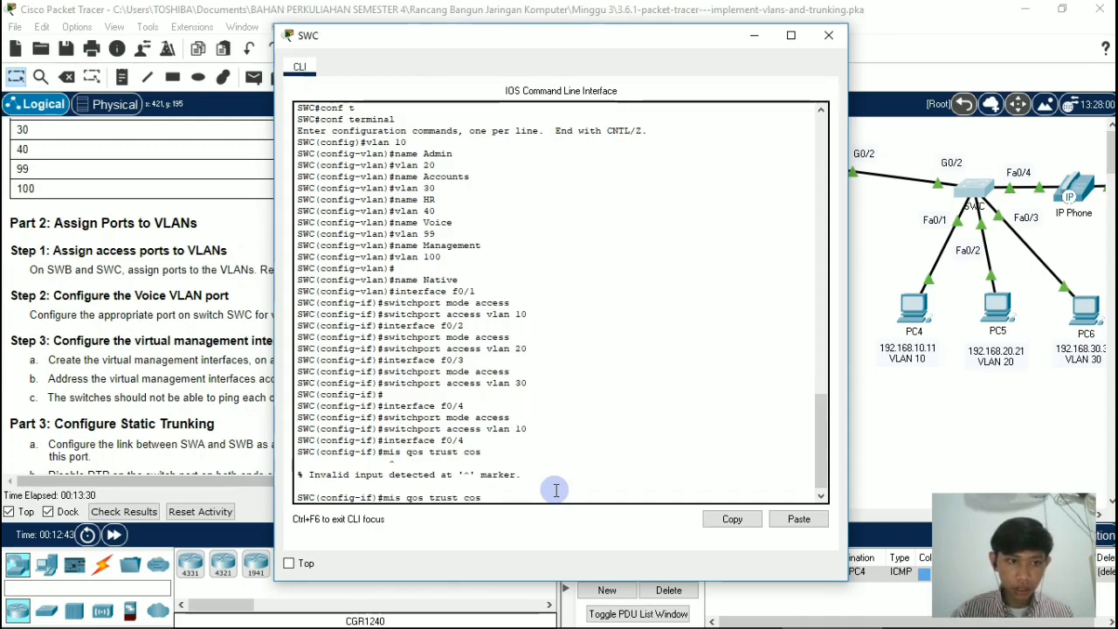
key("Left")
key("Left")
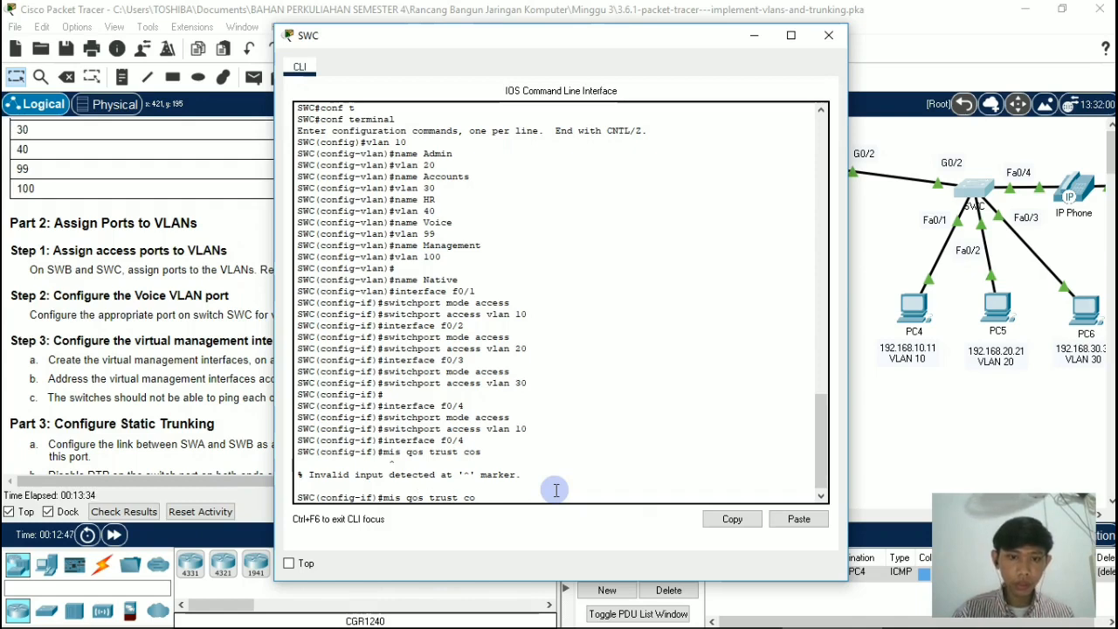
key("BackSpace")
key("BackSpace")
key("BackSpace")
key("BackSpace")
key("BackSpace")
key("BackSpace")
key("BackSpace")
key("BackSpace")
key("BackSpace")
key("BackSpace")
key("BackSpace")
key("BackSpace")
key("BackSpace")
key("BackSpace")
key("BackSpace")
key("BackSpace")
Step: Assign voice VLAN 40 to port f0/4 on switch SWC with switchport voice vlan 40, and close the switch's window
type("swi")
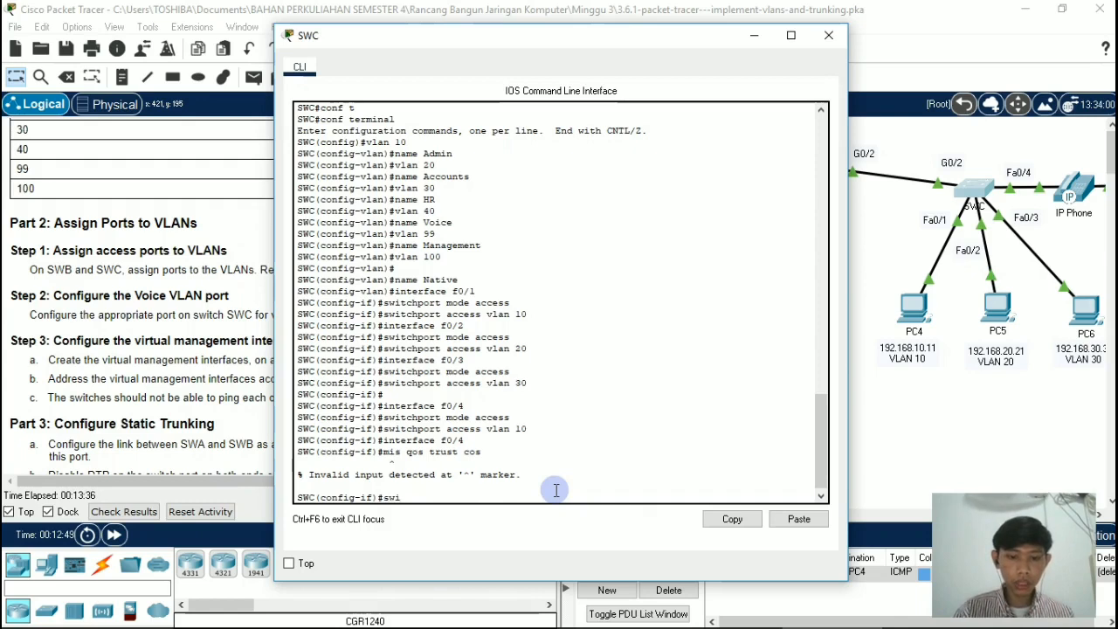
type("tchport")
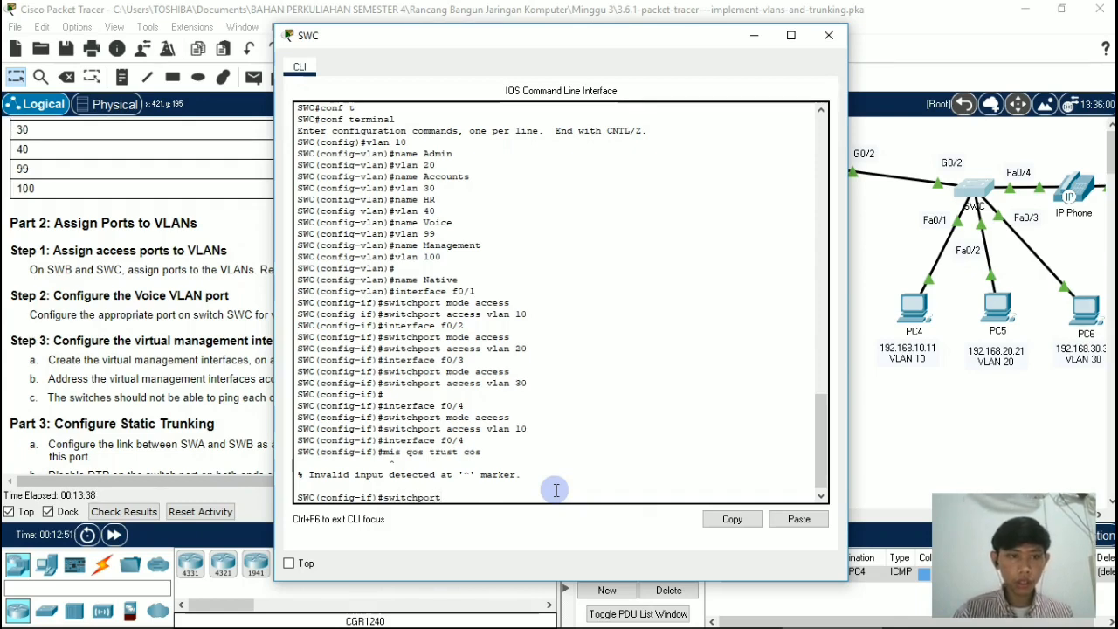
type(" voice ")
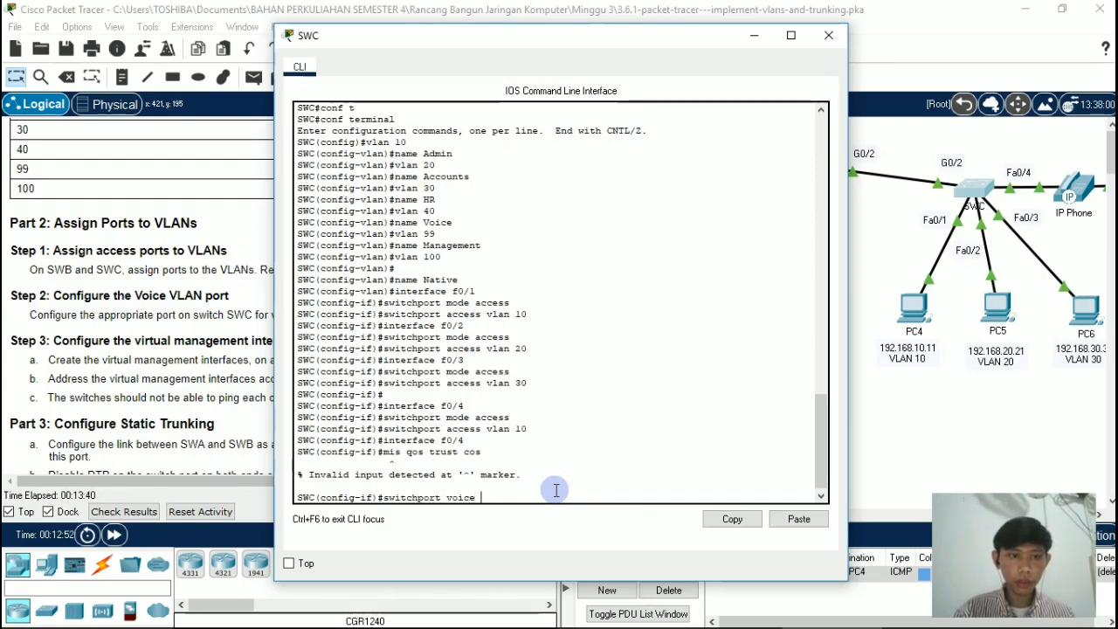
type("vlan")
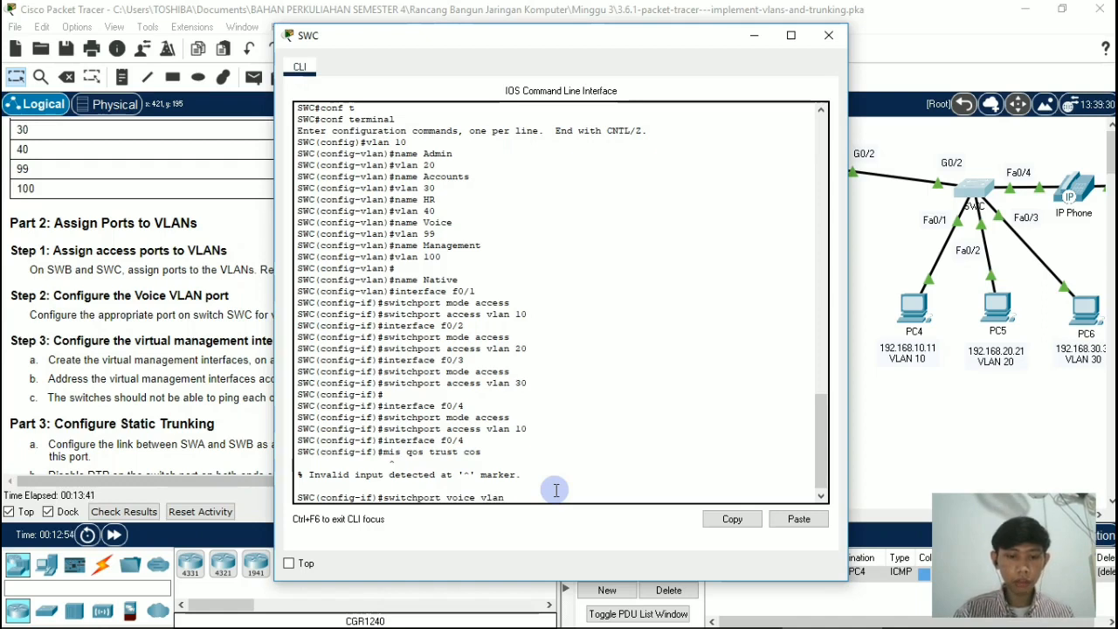
type(" 40")
key("Return")
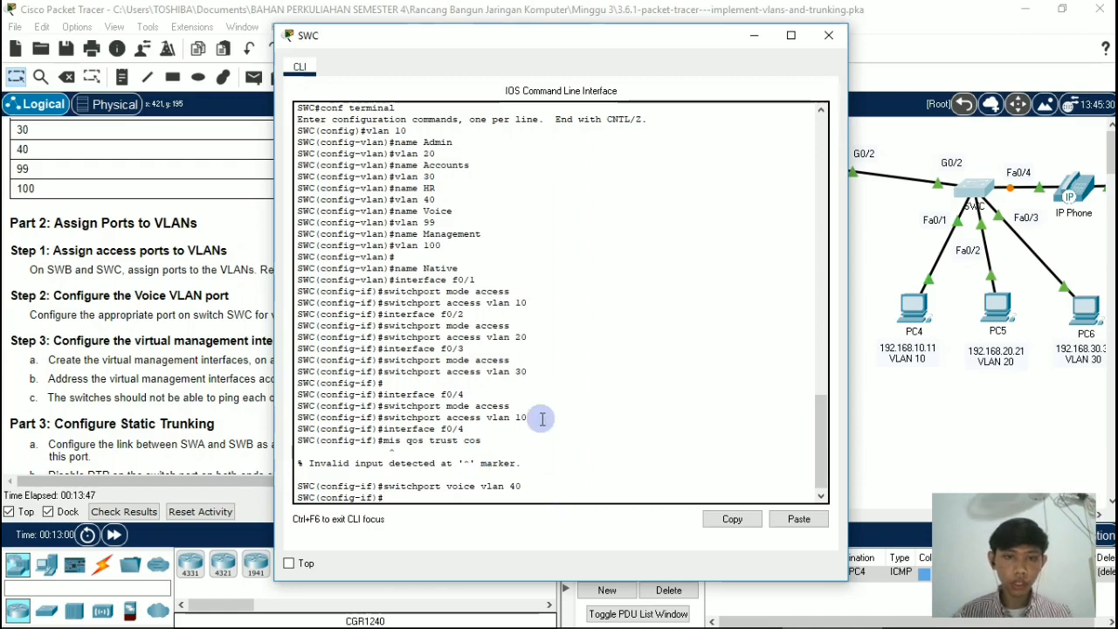
left_click(828, 35)
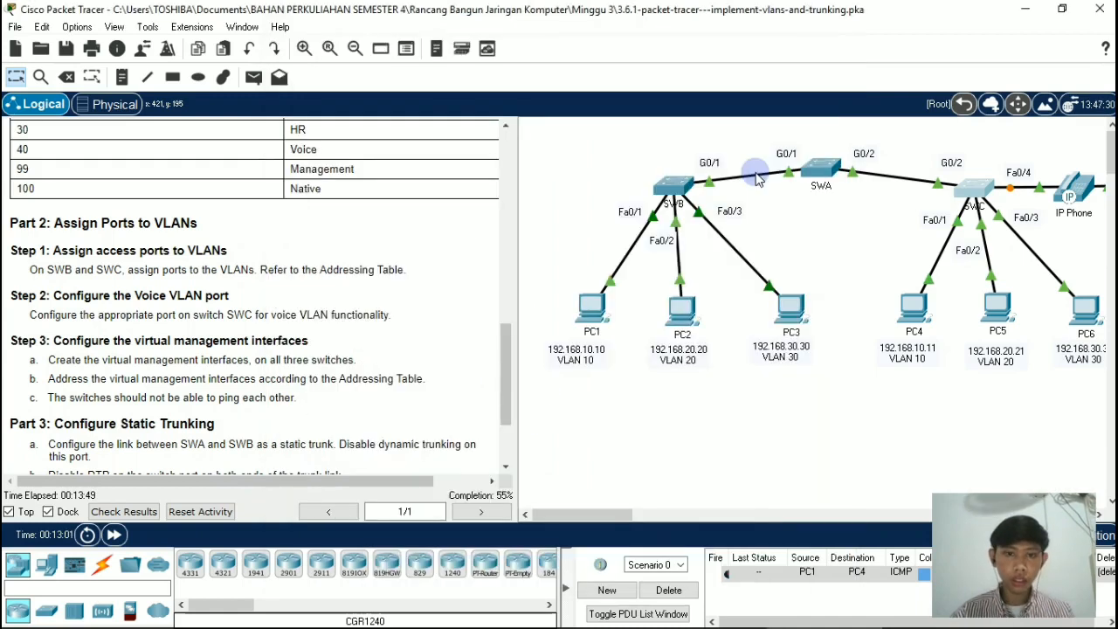
left_click_drag(506, 385, 499, 425)
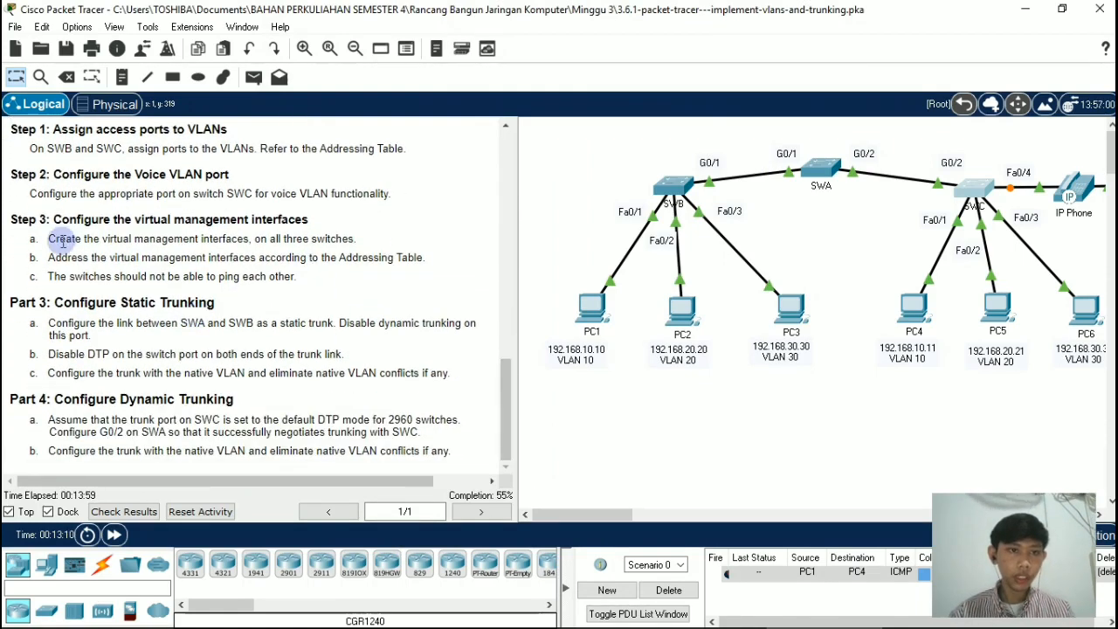
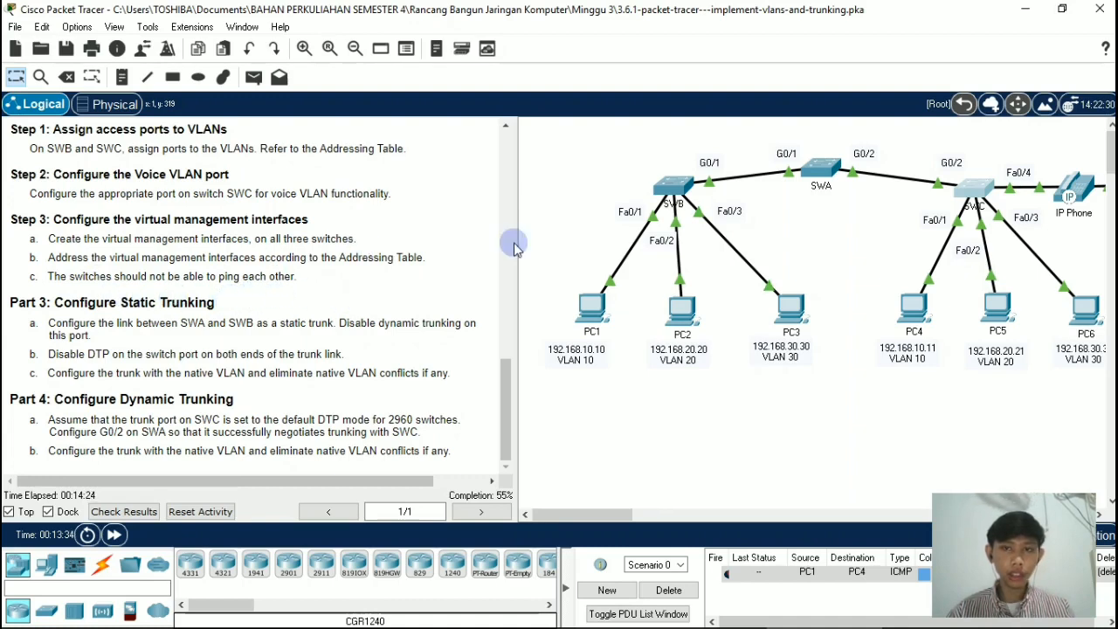
Step: Open the command line of switch SWA, end VLAN configuration, and re-enter global configuration mode with config terminal
left_click(819, 170)
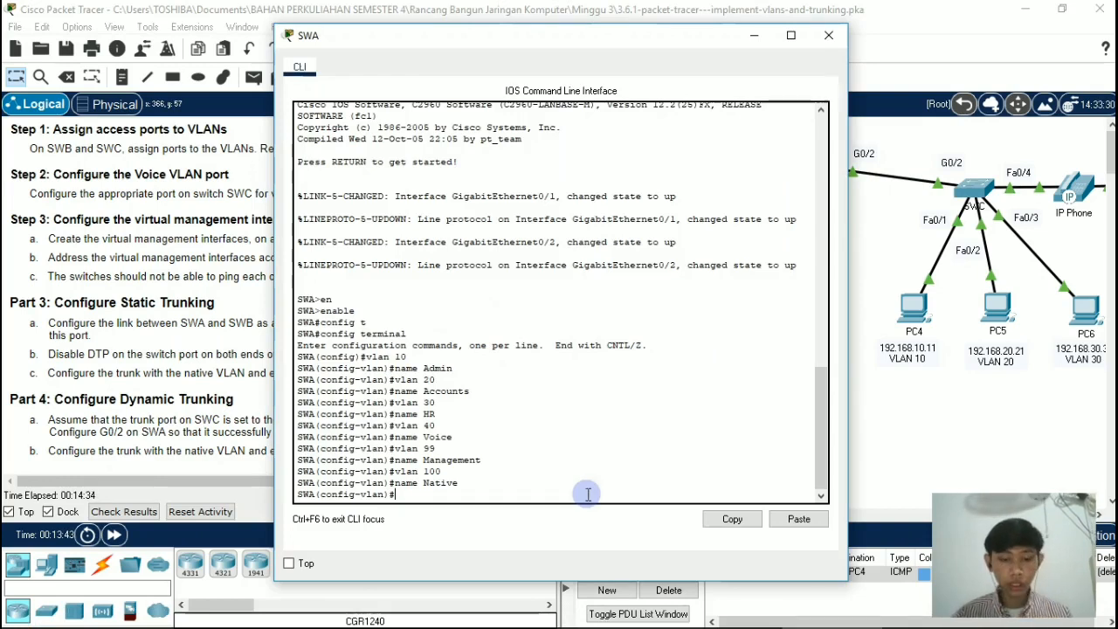
type("d")
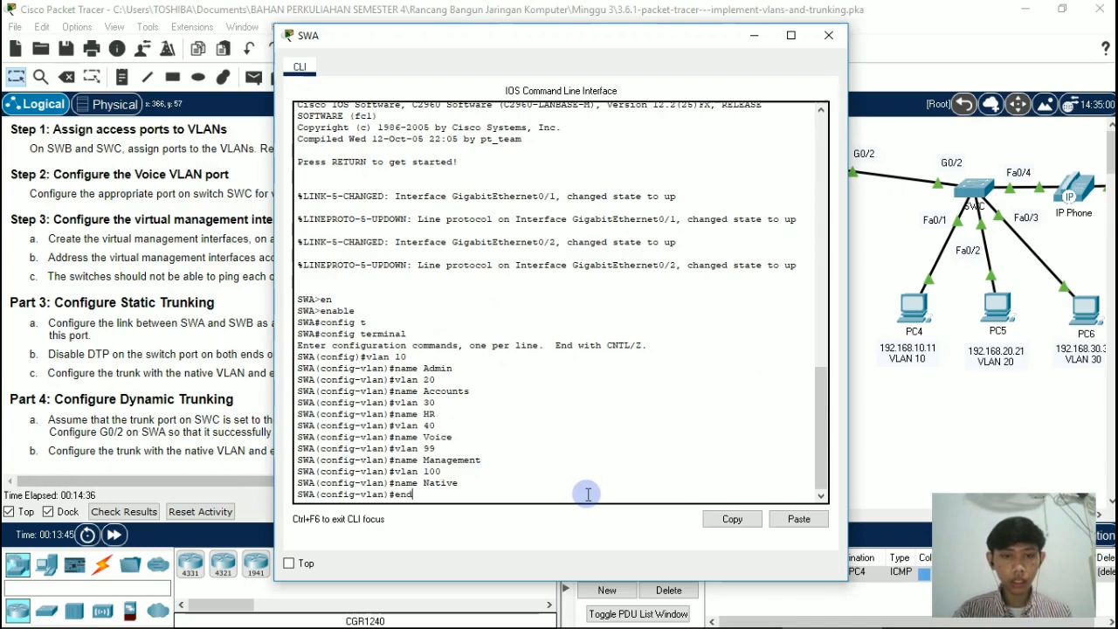
key("Return")
key("Return")
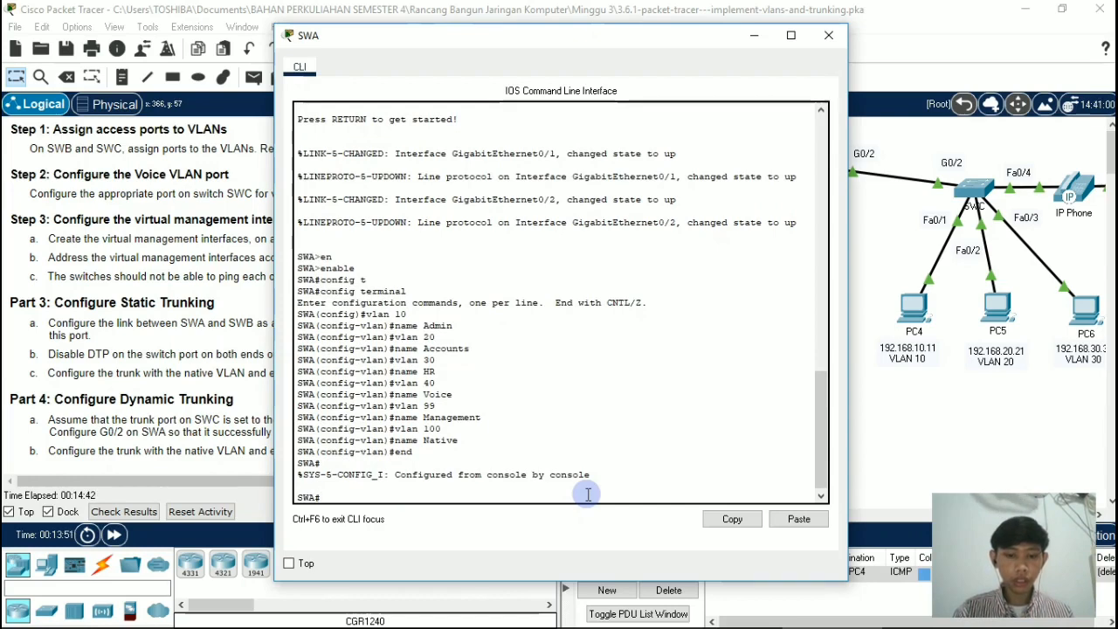
type("g")
key("Tab")
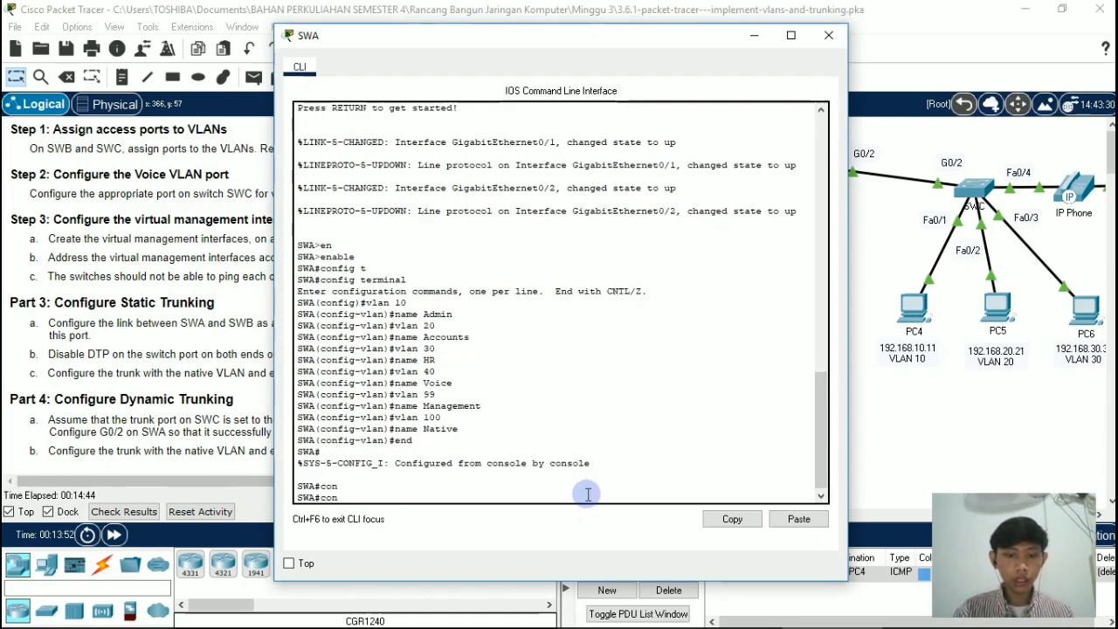
type("fig")
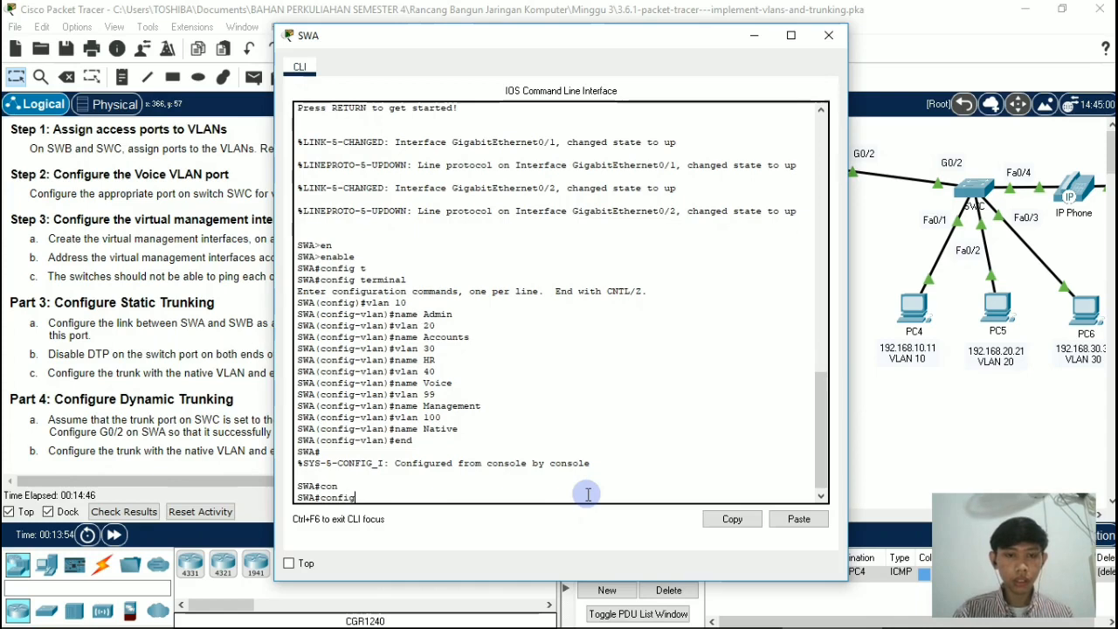
type(" te")
key("Return")
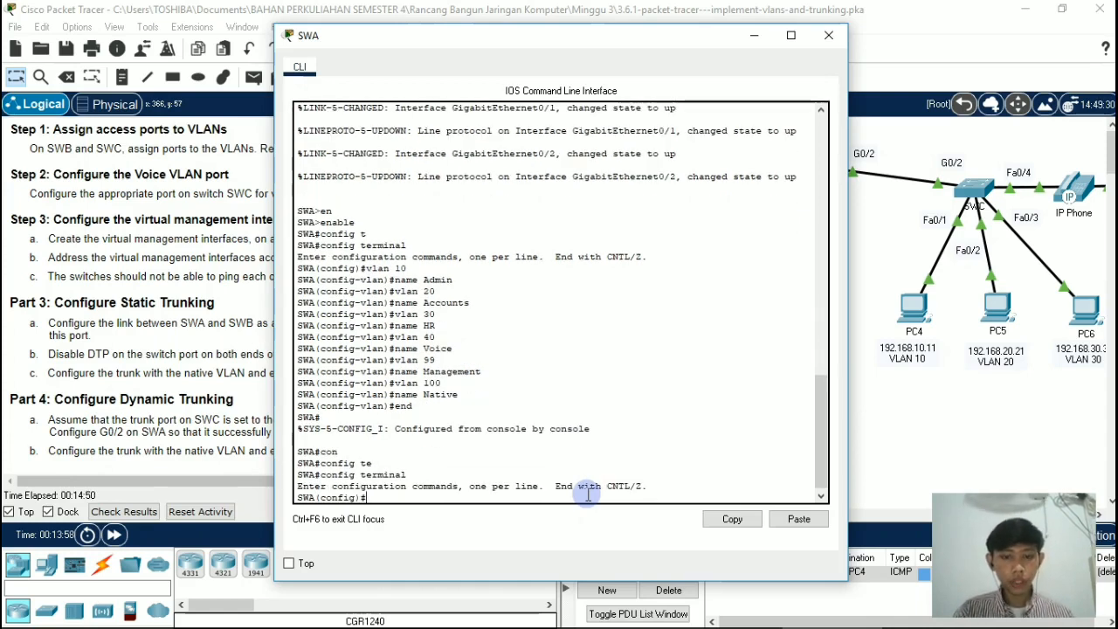
Step: Create the virtual management interface on switch SWA with interface vlan 99
type("interface")
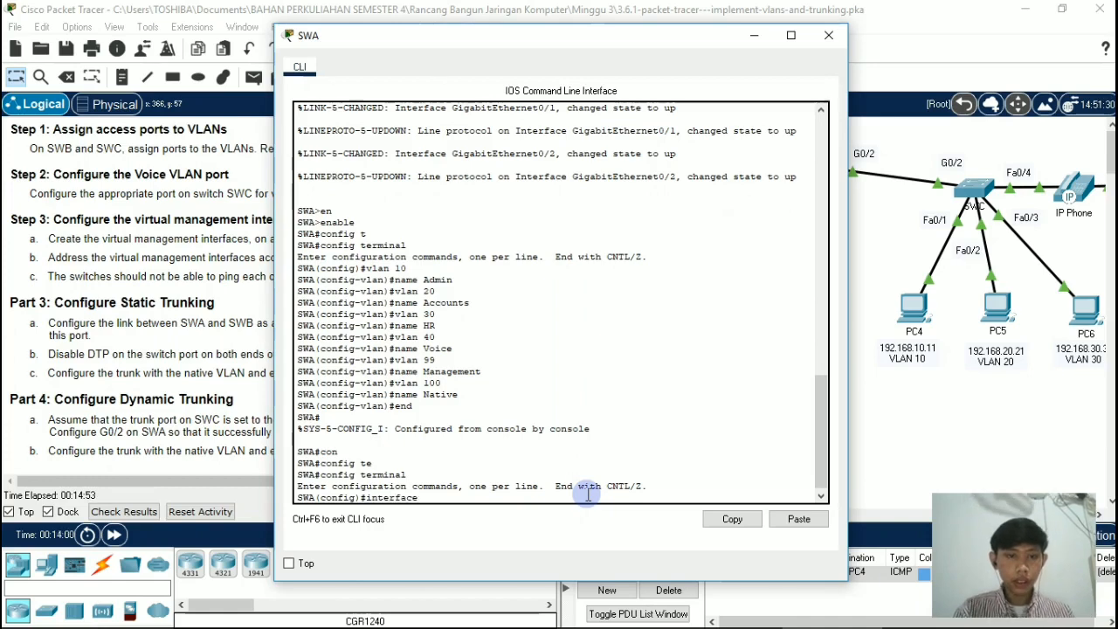
type(" vlan")
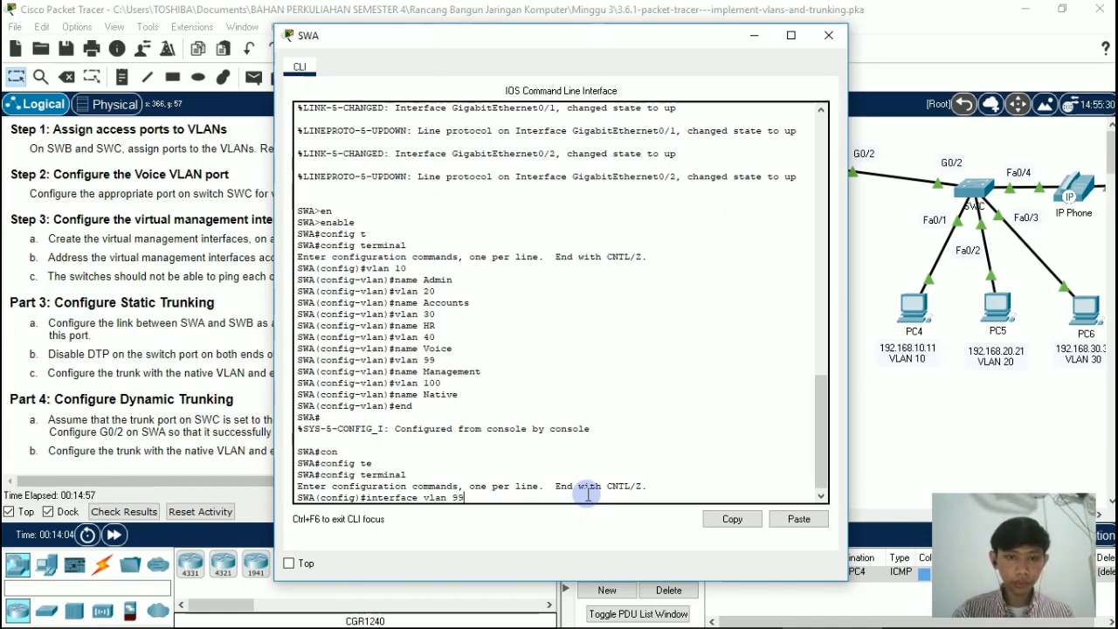
type(" 99")
key("Return")
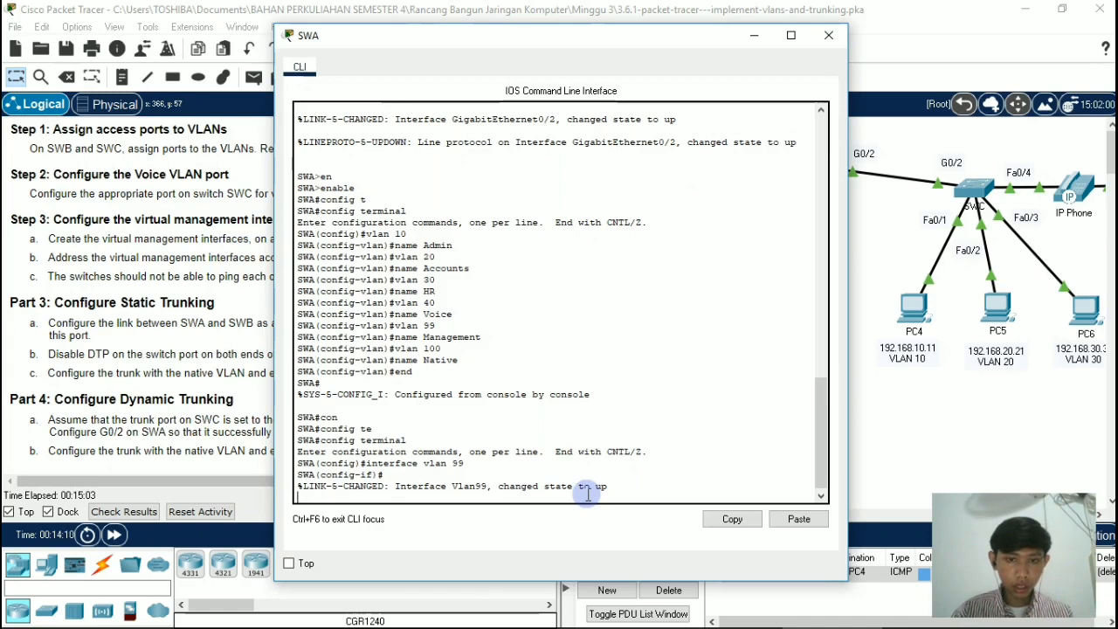
key("Return")
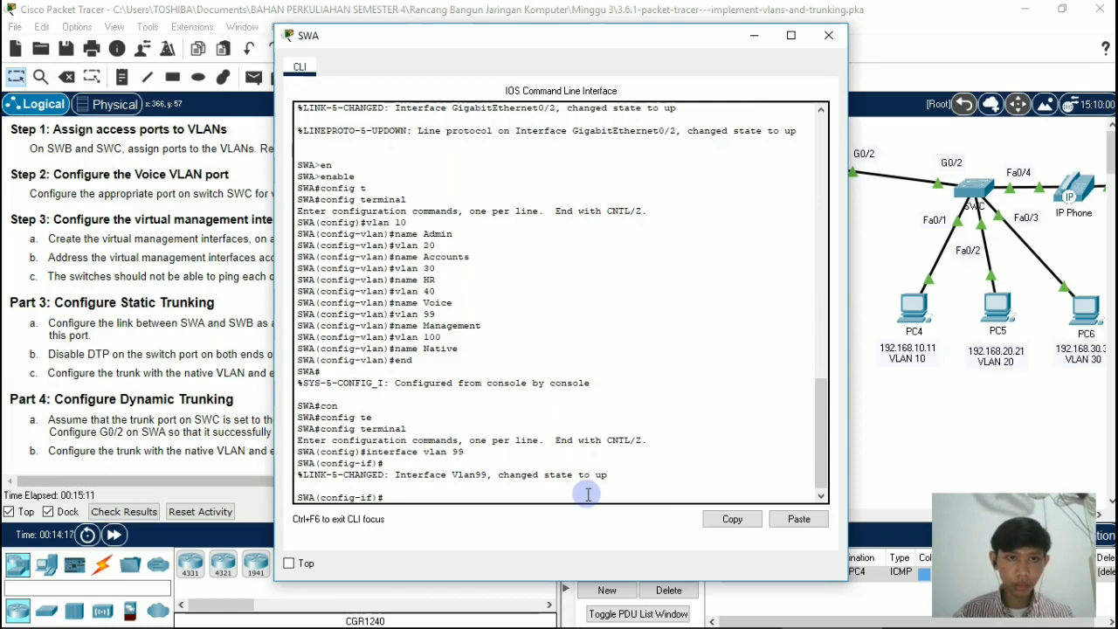
Step: Check switch SWA's SVI address and subnet mask in the Addressing Table, and return to its command line
left_click_drag(668, 40, 961, 79)
left_click_drag(505, 382, 512, 187)
scroll(392, 479, "right", 2)
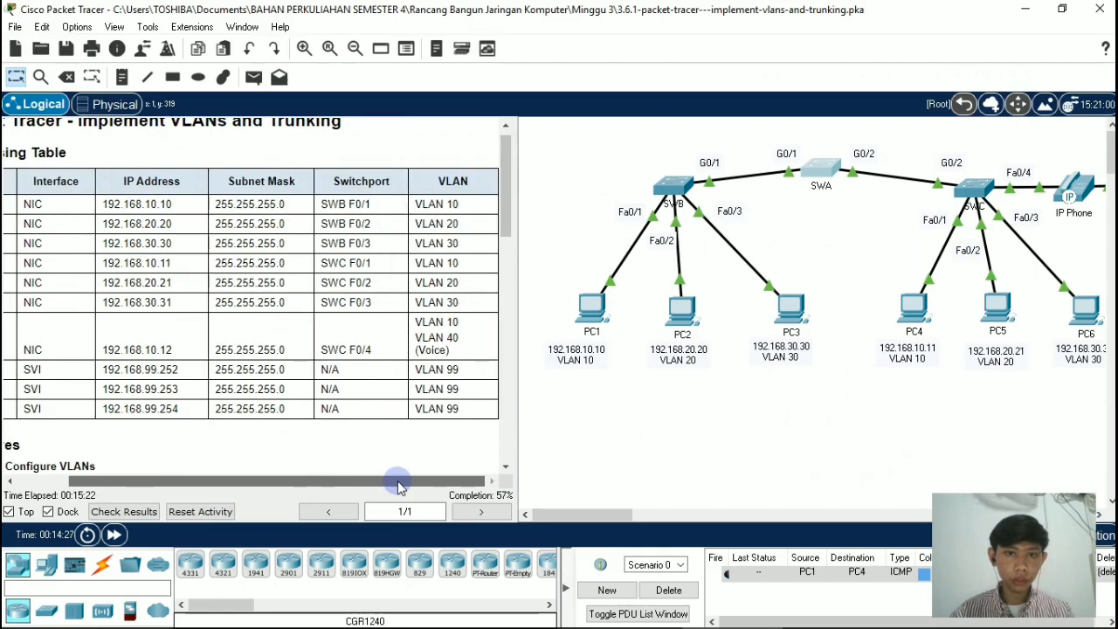
left_click_drag(392, 487, 296, 487)
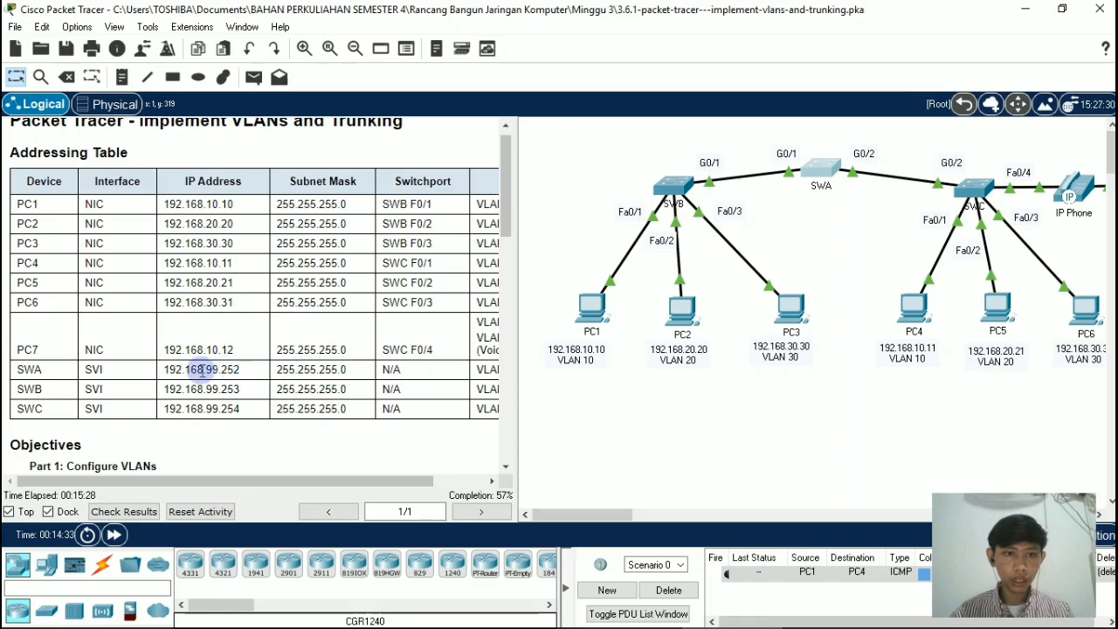
mouse_move(163, 370)
left_mouse_down()
mouse_move(249, 378)
mouse_move(168, 370)
left_mouse_up()
left_click(169, 371)
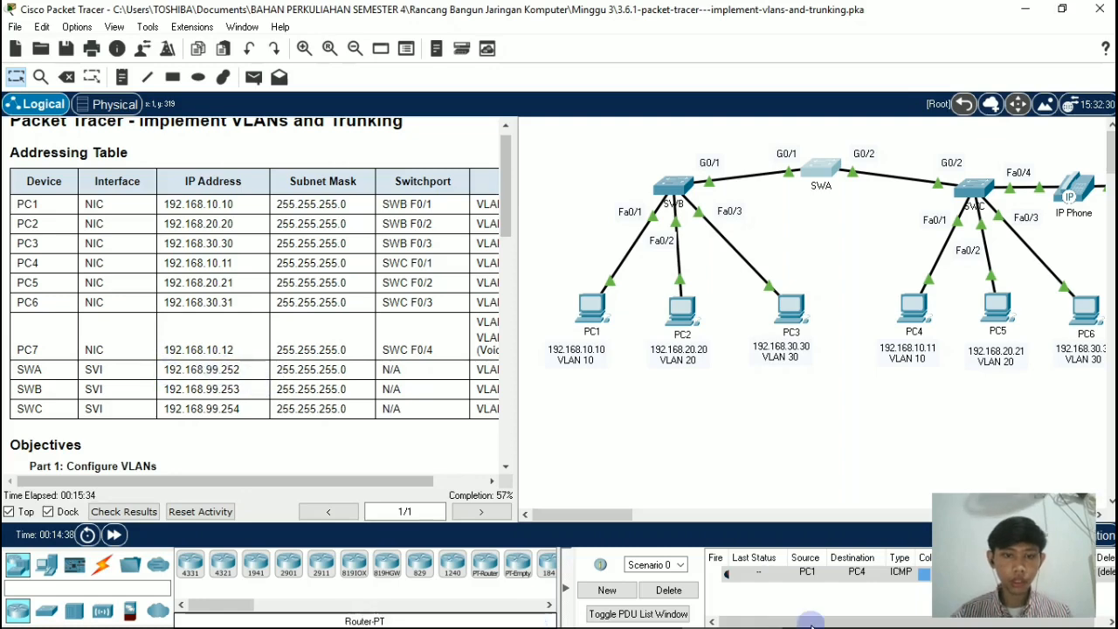
left_click(814, 616)
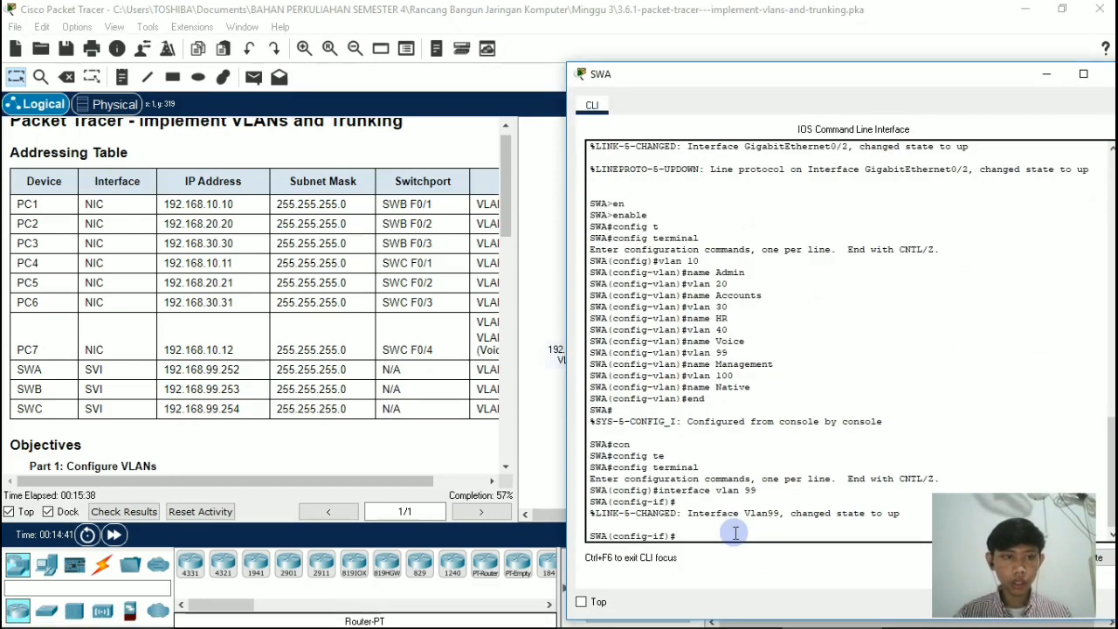
Step: Assign IP address 192.168.99.252 with mask 255.255.255.0 to the VLAN 99 interface on switch SWA
type("ip")
type("ad")
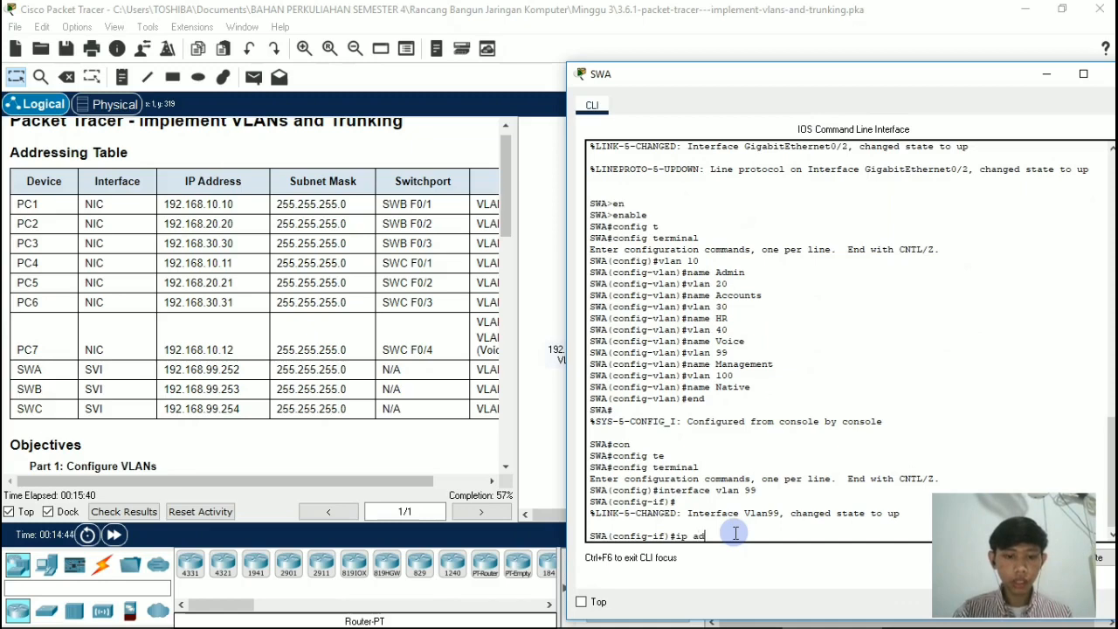
type("dress")
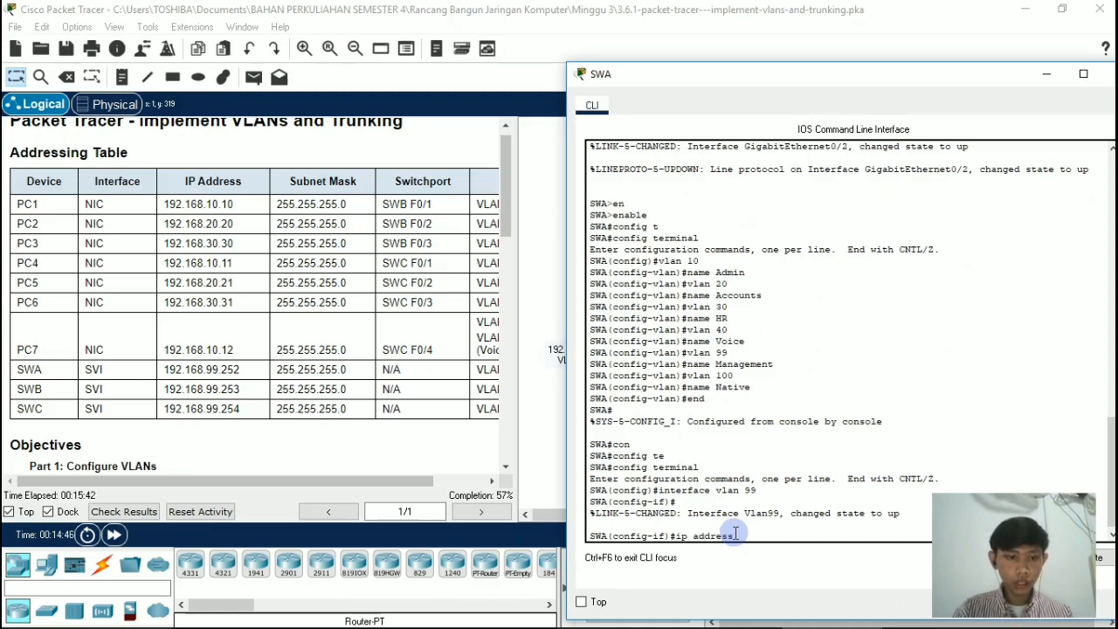
type(" 192")
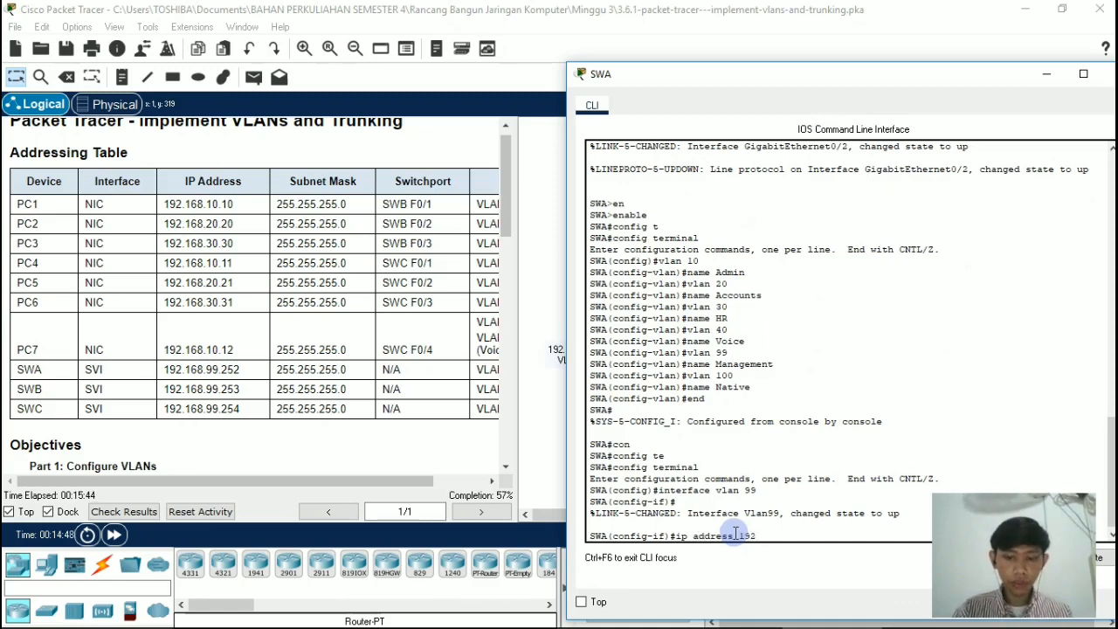
type(".1")
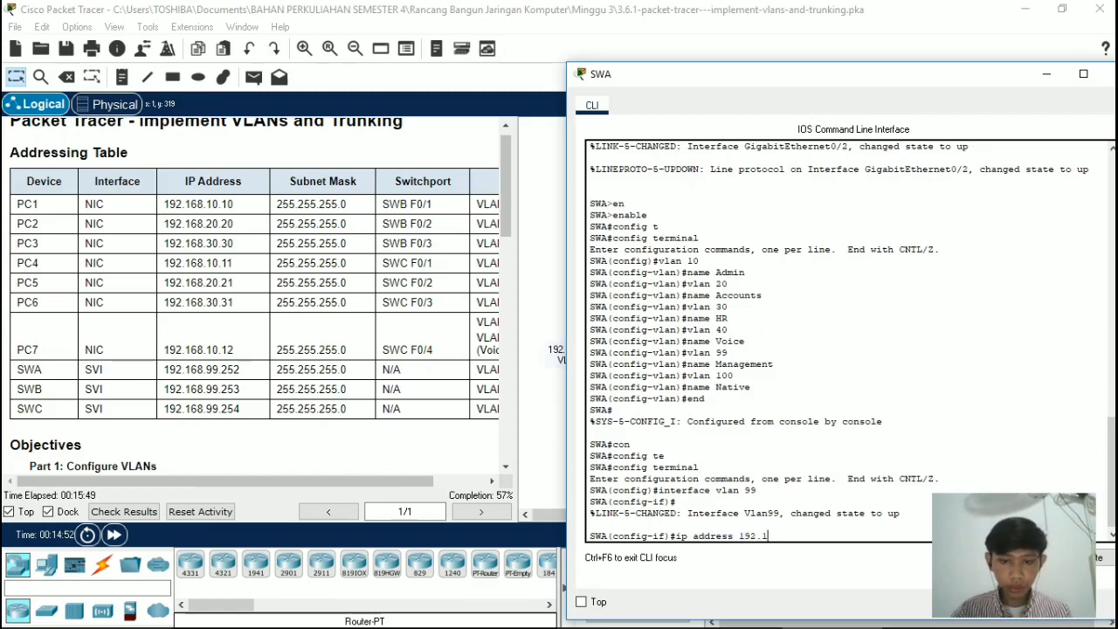
type("68.99")
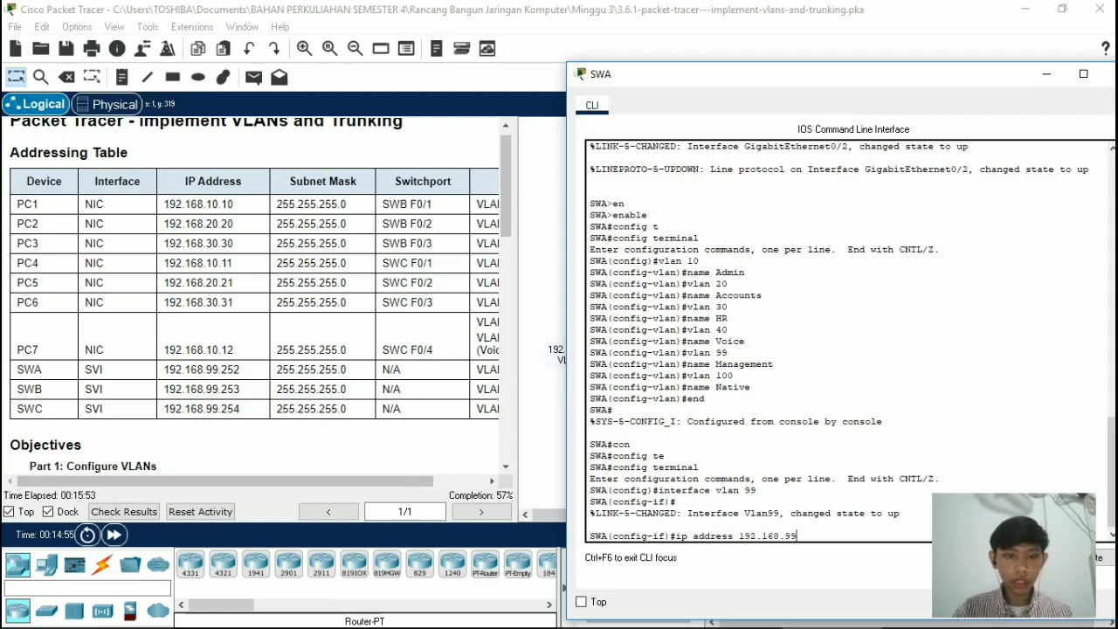
type(".252")
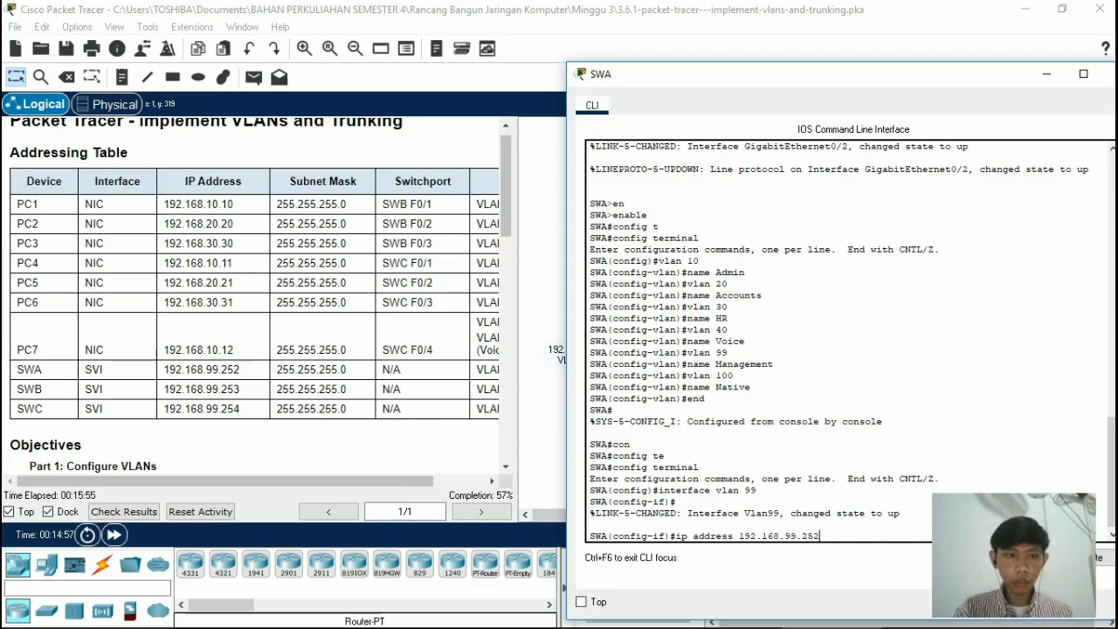
type(" 2")
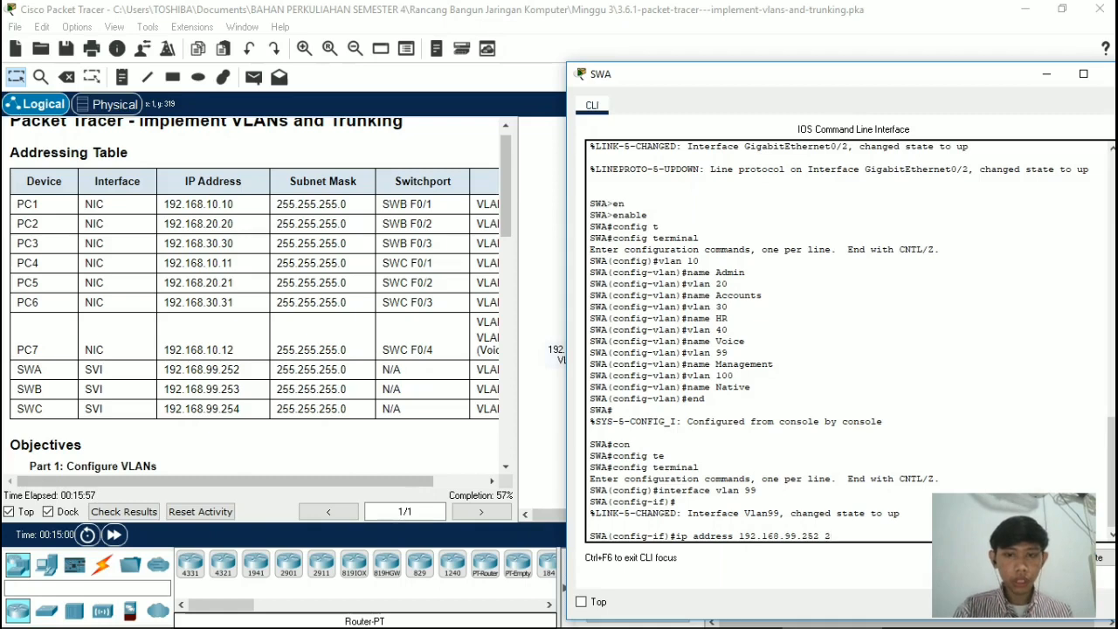
type("55")
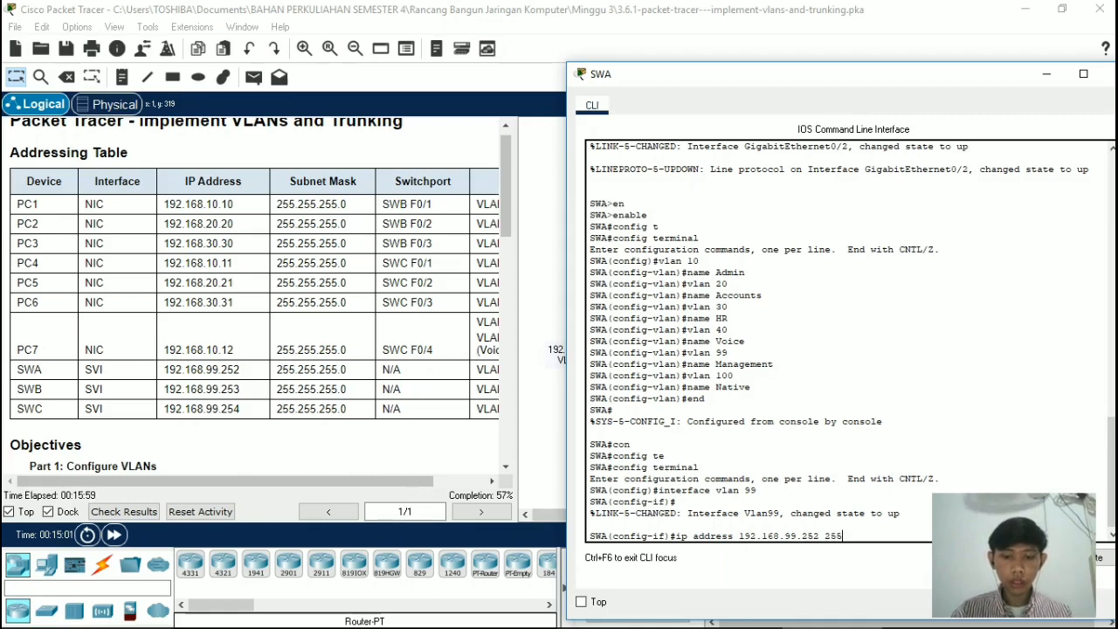
type("2.255.255.")
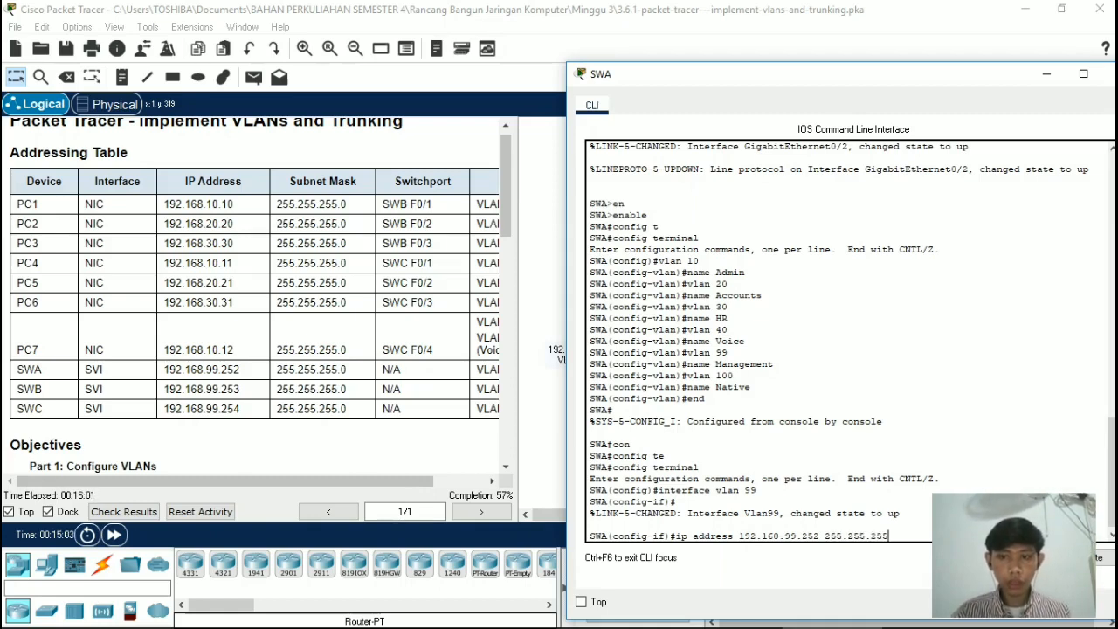
type("0")
key("Return")
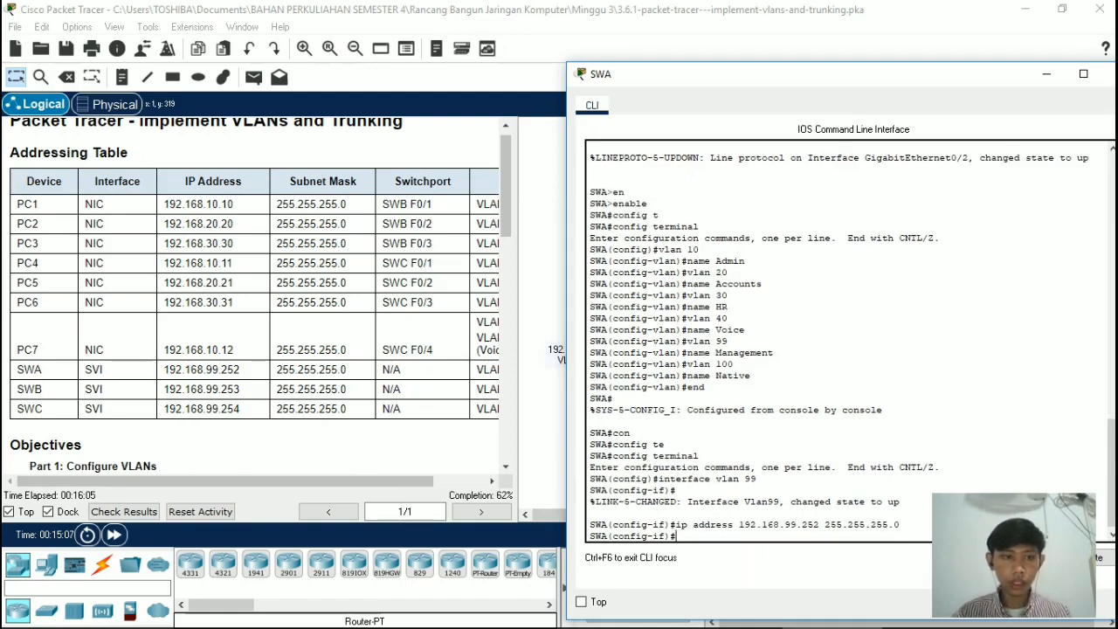
Step: Enable the VLAN 99 interface on switch SWA with no shutdown, and minimize the switch's window
type("no sh")
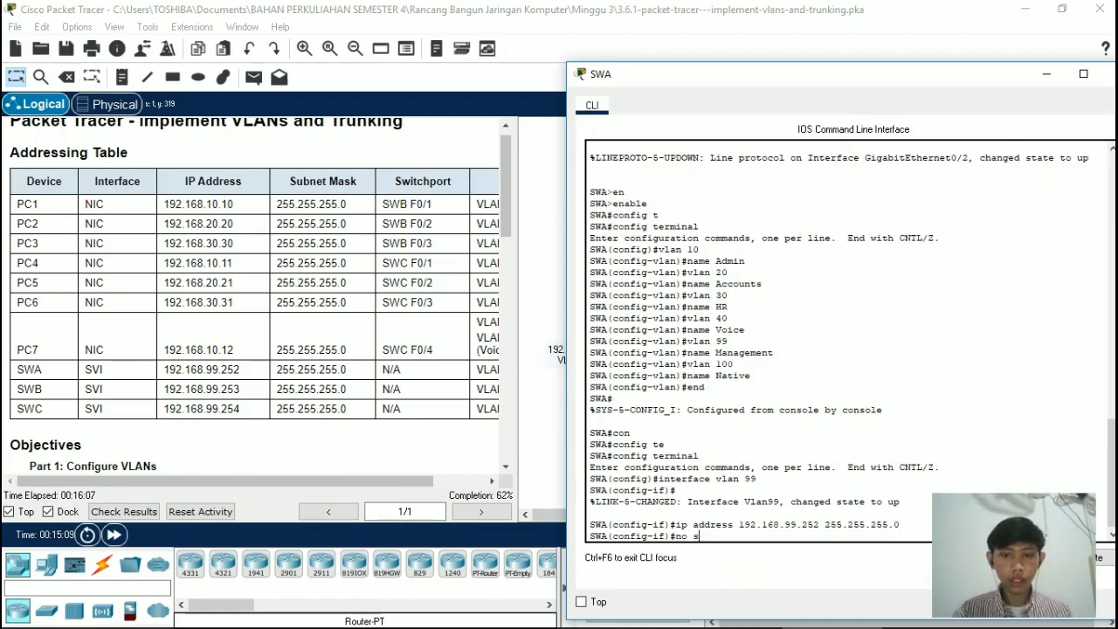
key("Tab")
key("Return")
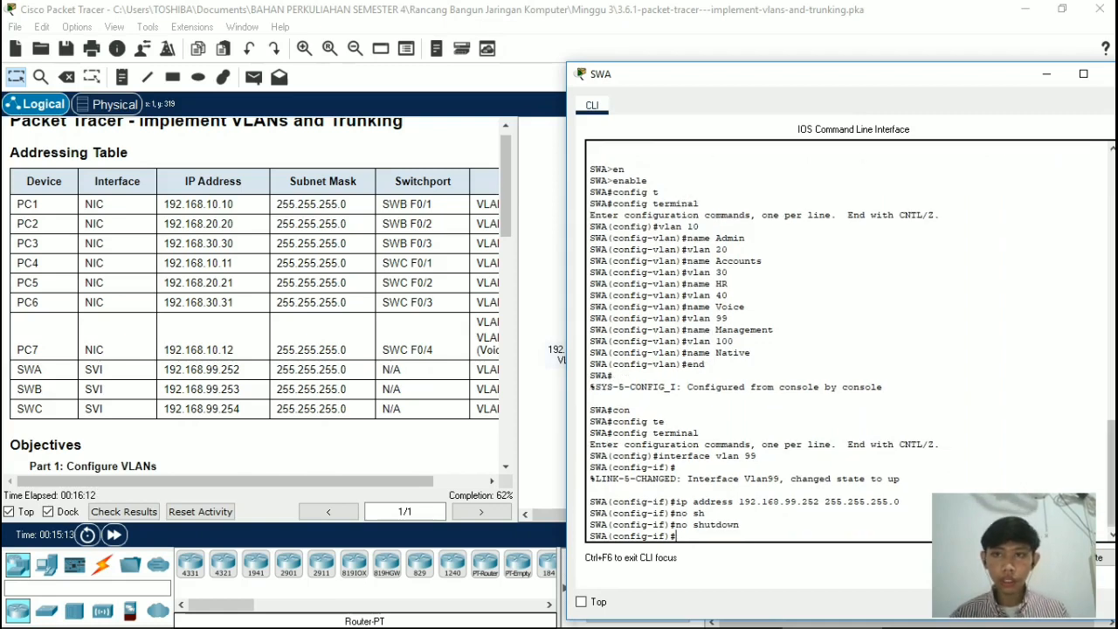
left_click(1047, 76)
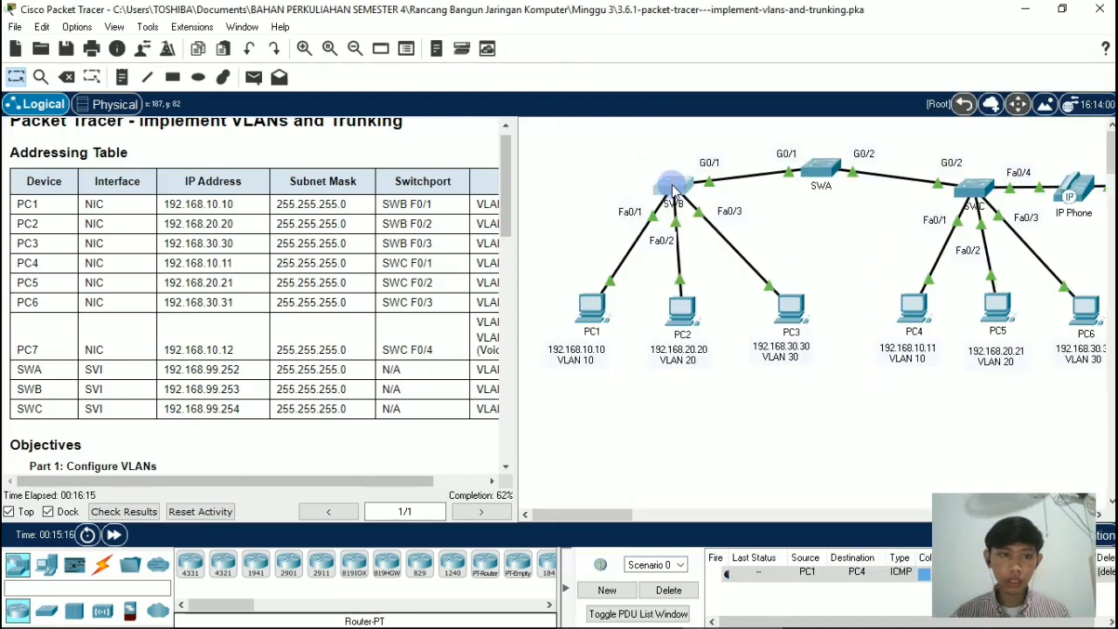
Step: Open the command line of switch SWB and exit interface configuration mode to global configuration mode
left_click(673, 191)
double_click(514, 487)
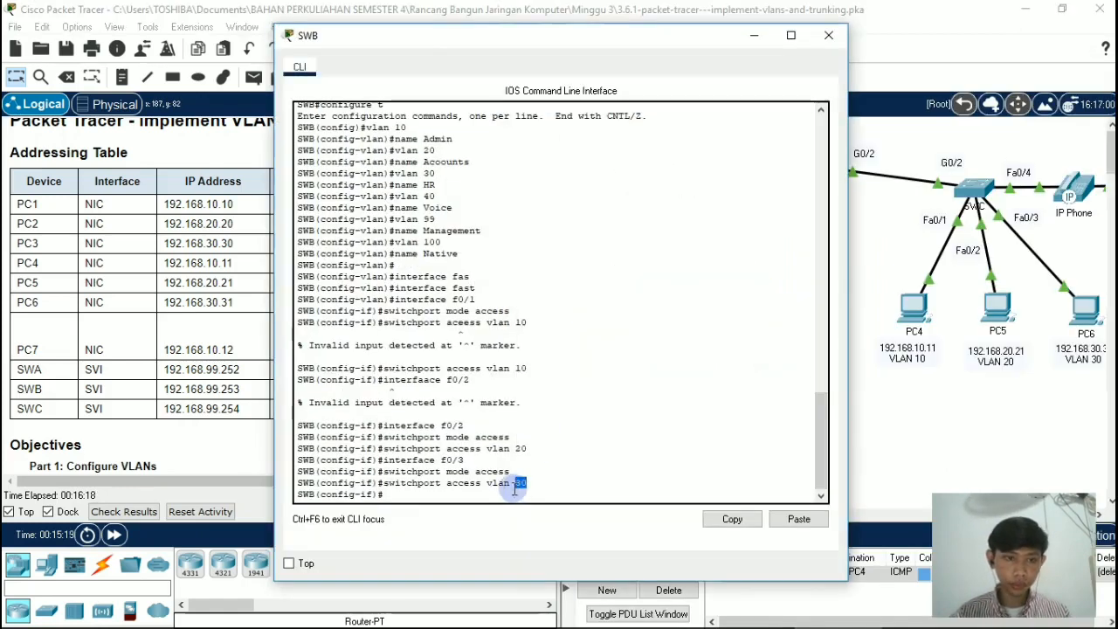
left_click(482, 491)
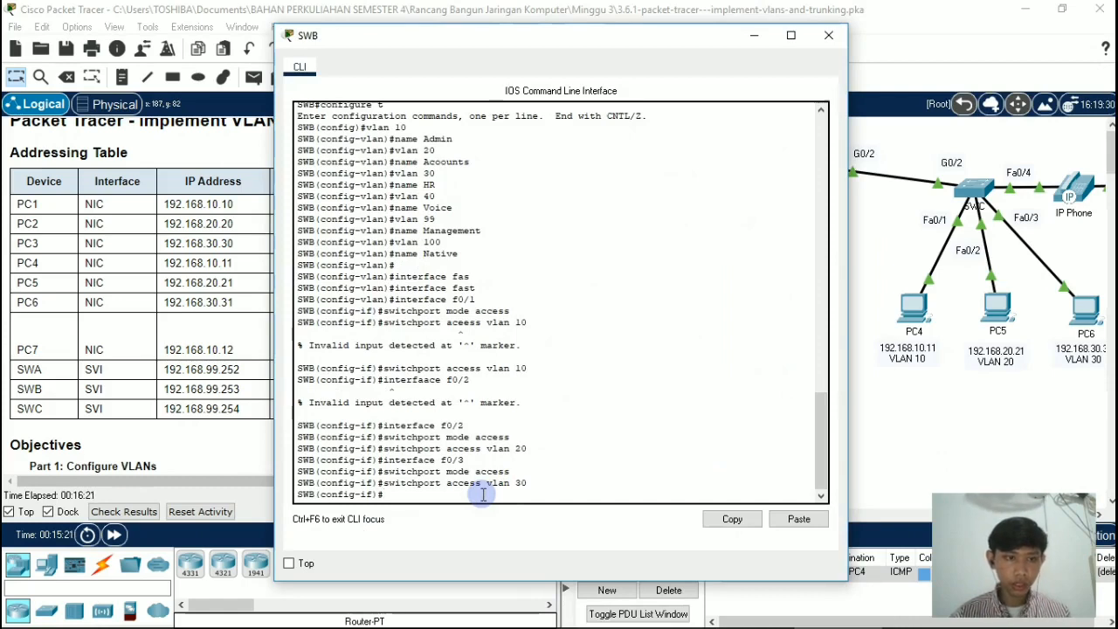
type("ex")
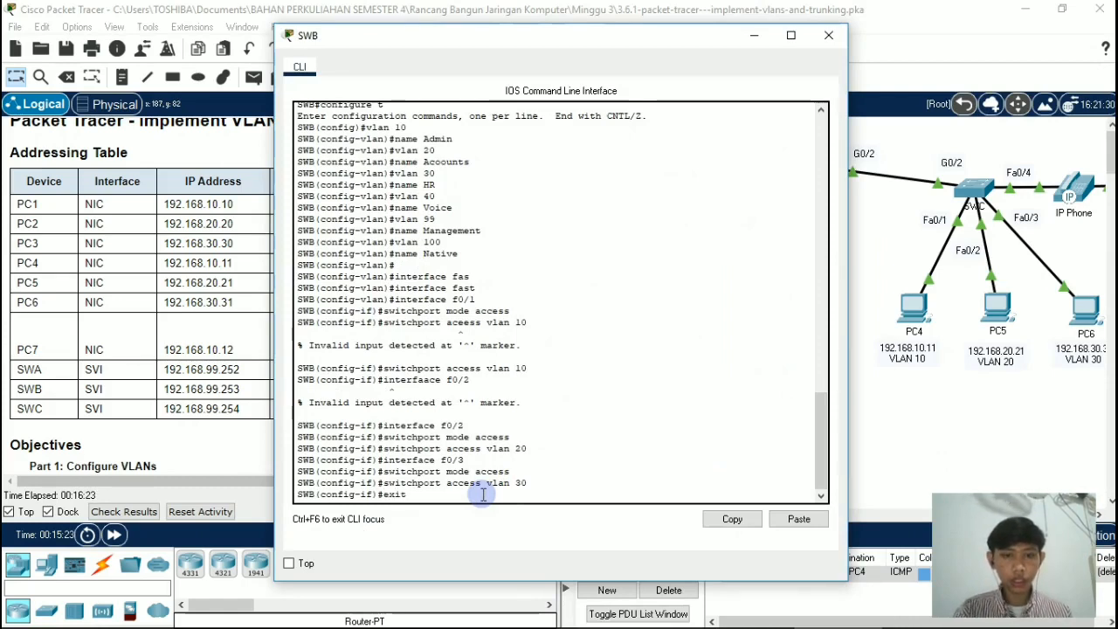
type("it")
key("Return")
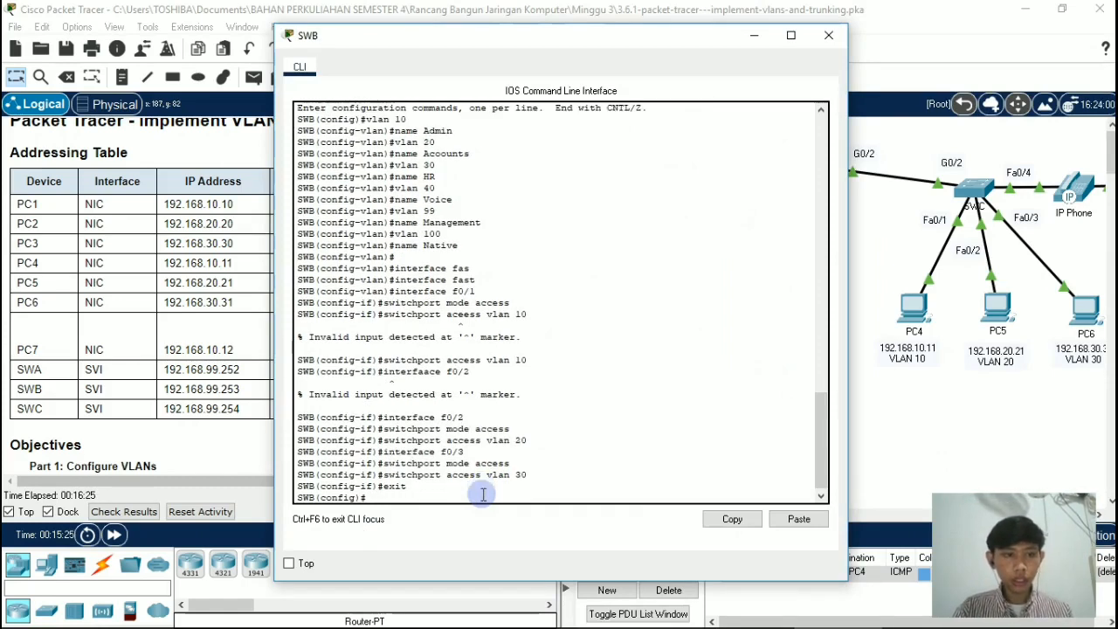
Step: Try to create the VLAN 99 management interface on switch SWB by entering interfaace vlan 99
type("inter")
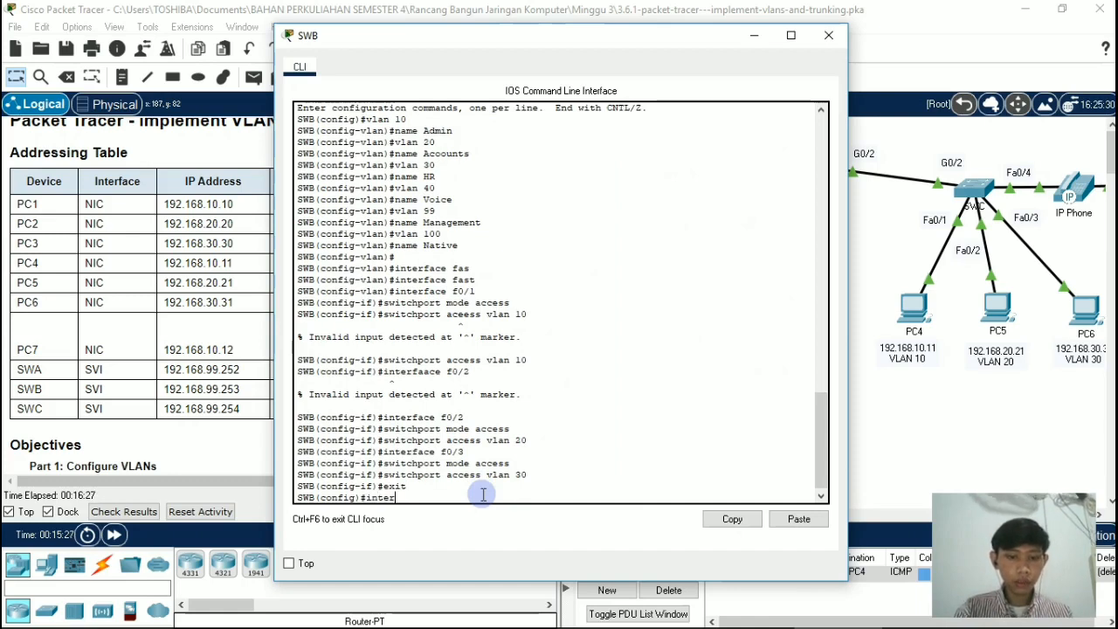
type("faace vlan")
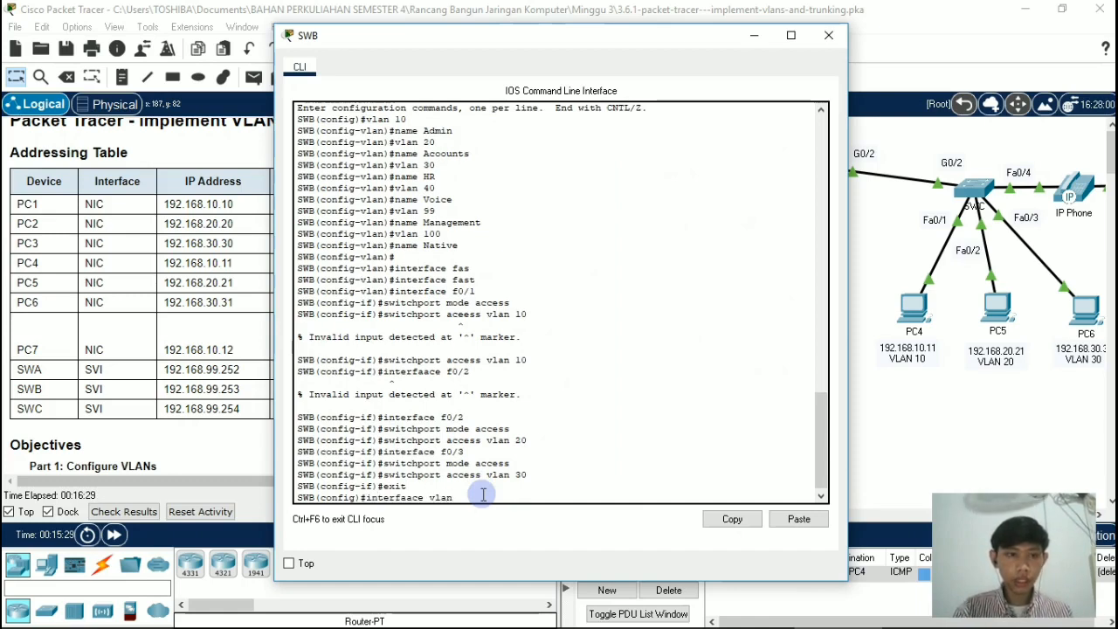
type(" 99")
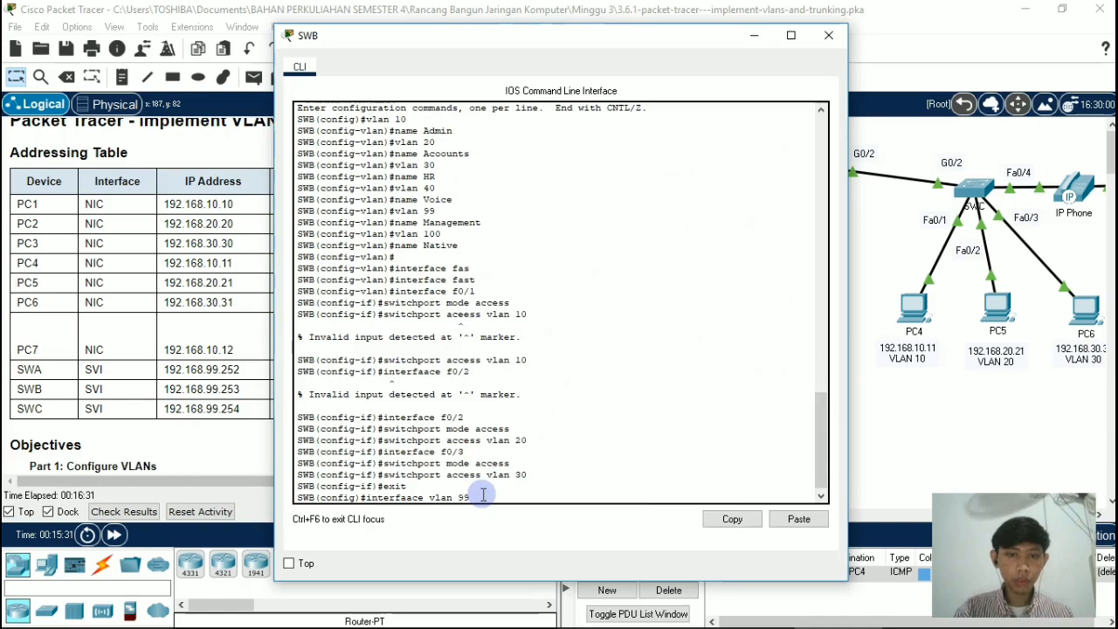
key("Return")
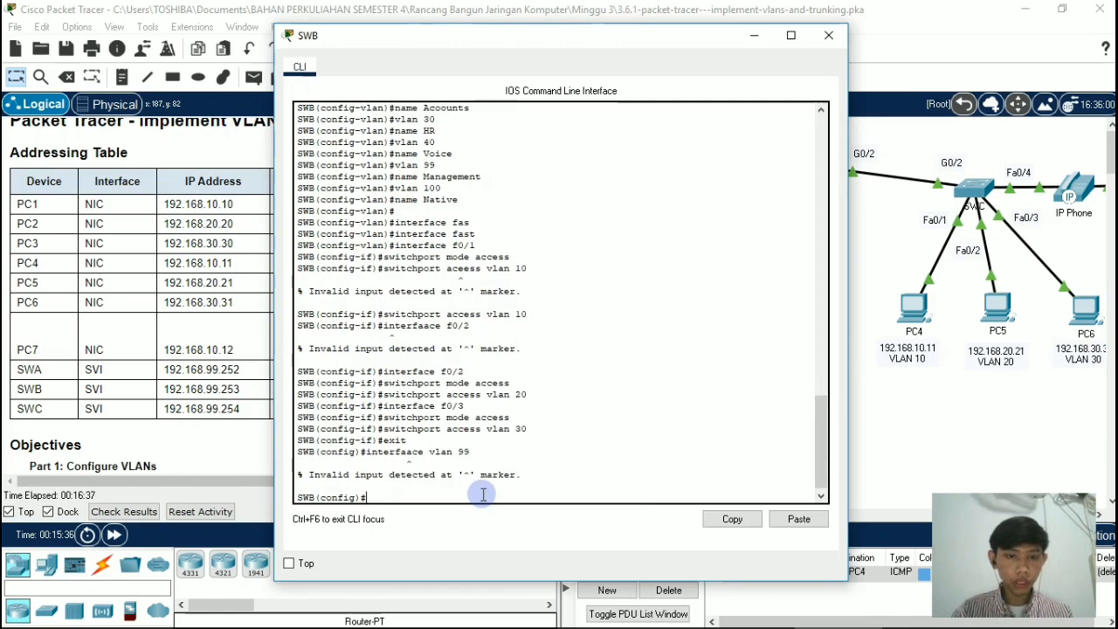
Step: Create the VLAN 99 management interface on switch SWB by entering interface vlan 99
type("interface vlan 99")
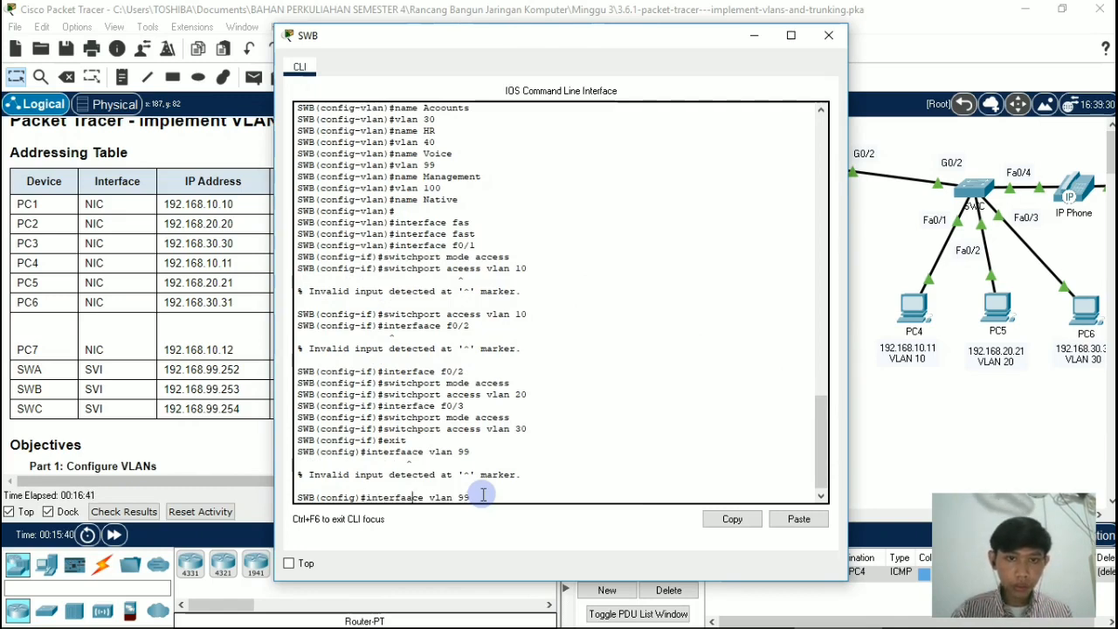
key("Return")
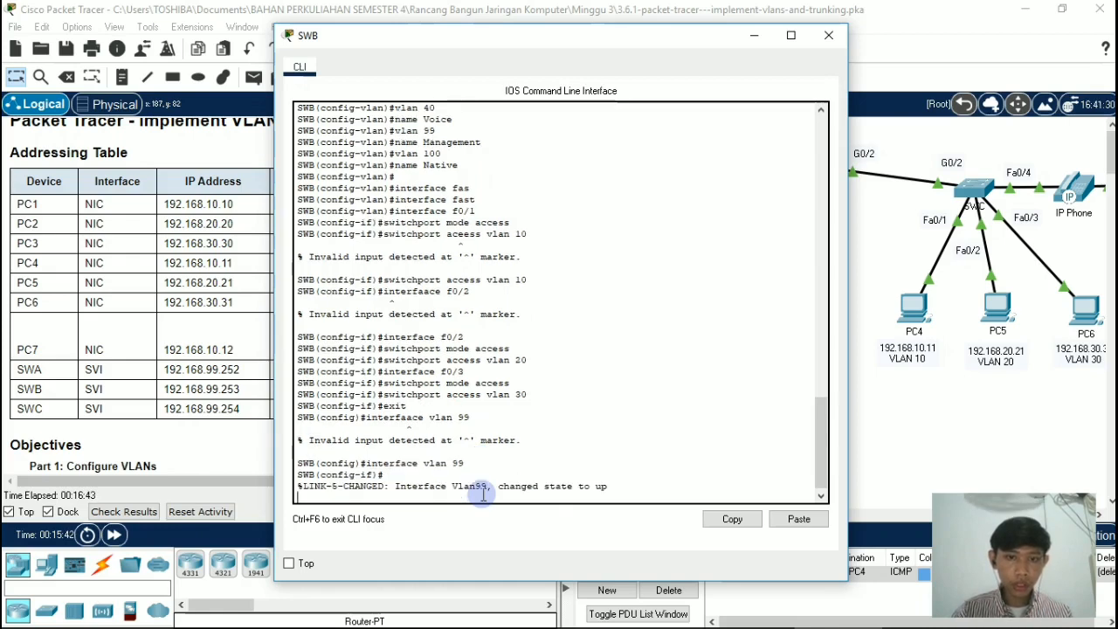
key("Return")
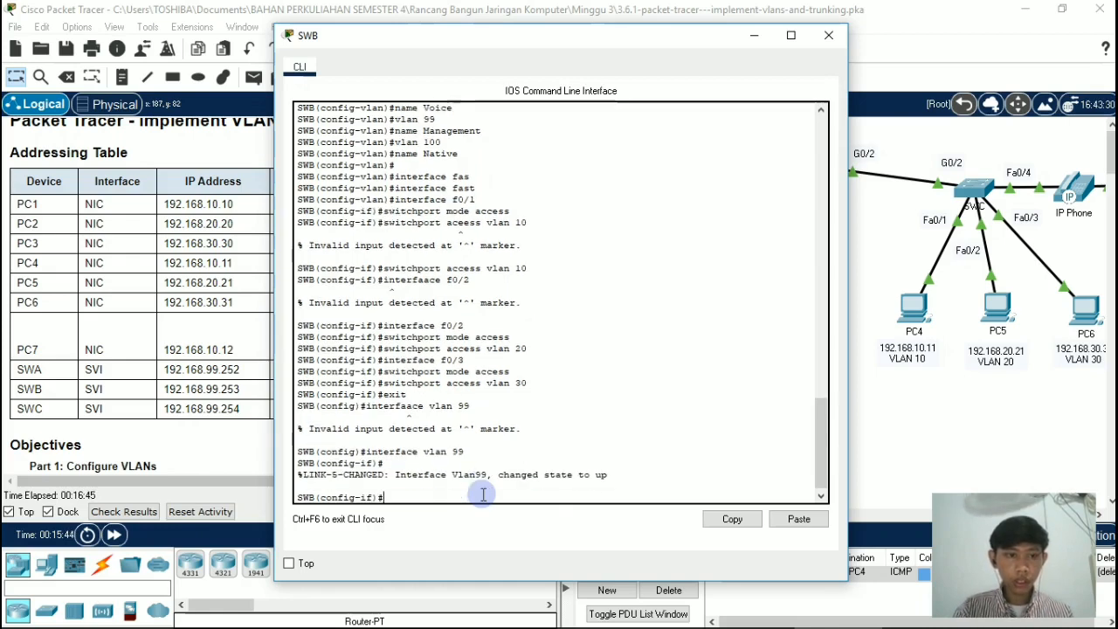
Step: Assign IP address 192.168.99.253 with mask 255.255.255.0 to the VLAN 99 interface on switch SWB
type("ip addr")
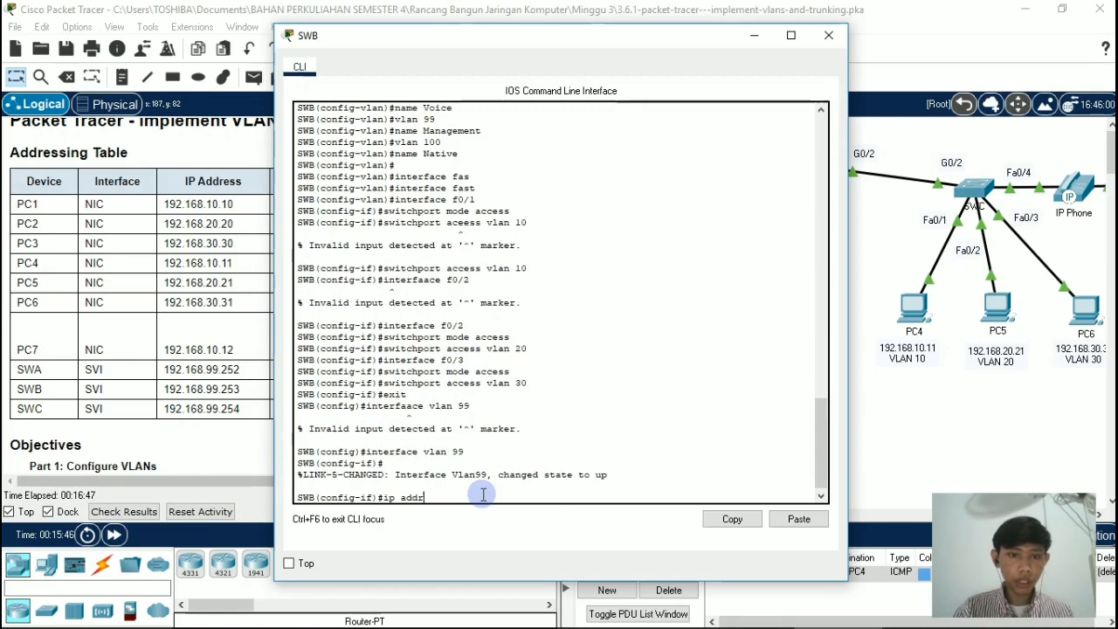
type("ess 1")
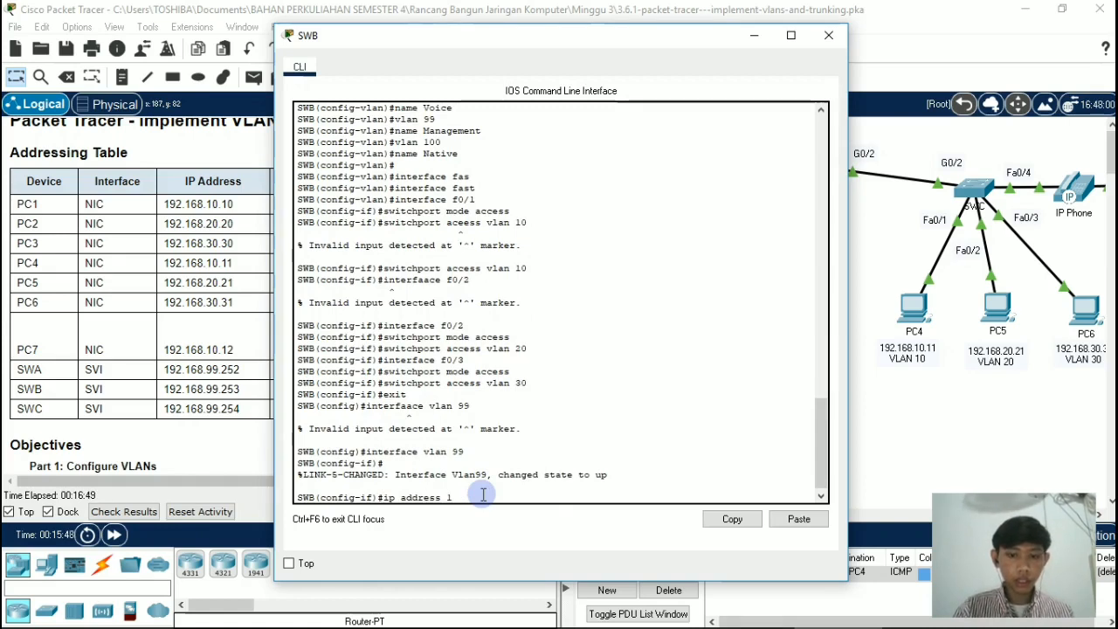
type("92.")
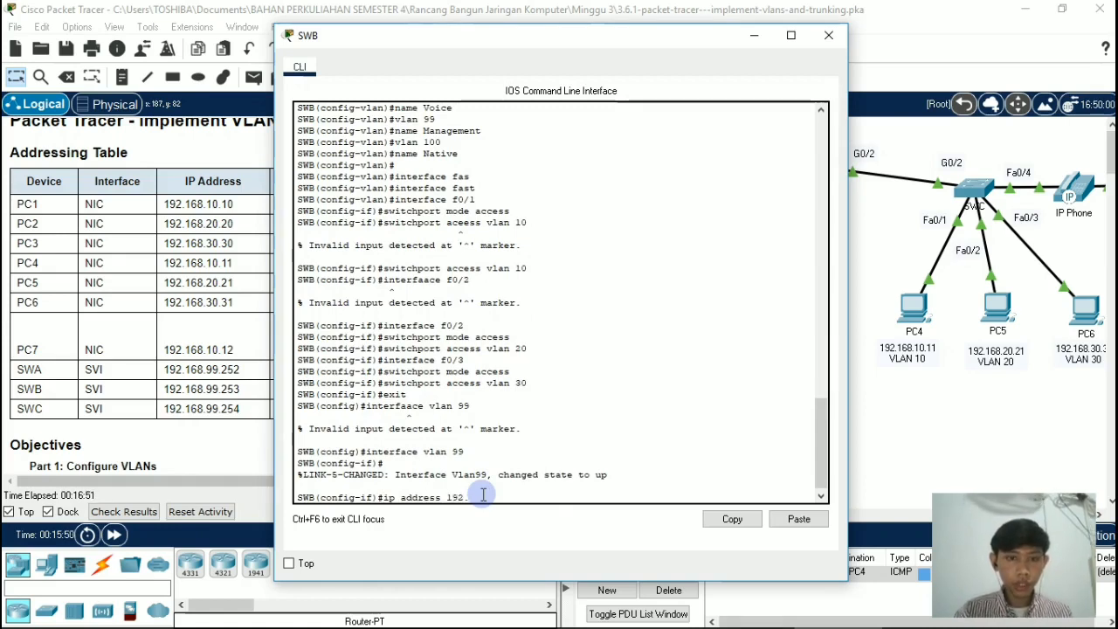
type("1")
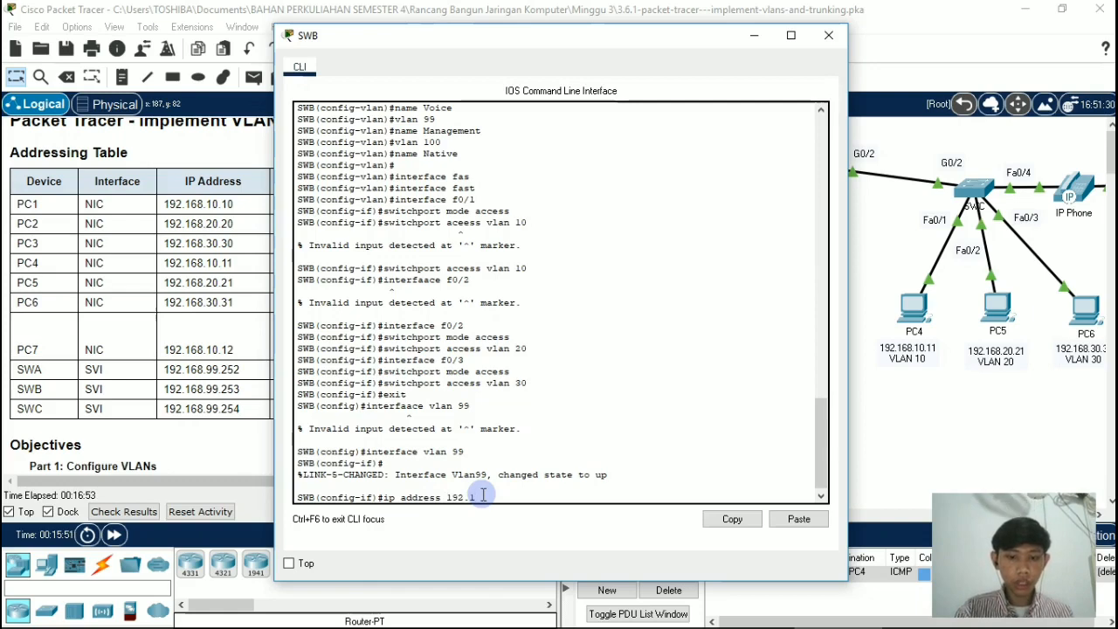
type("68")
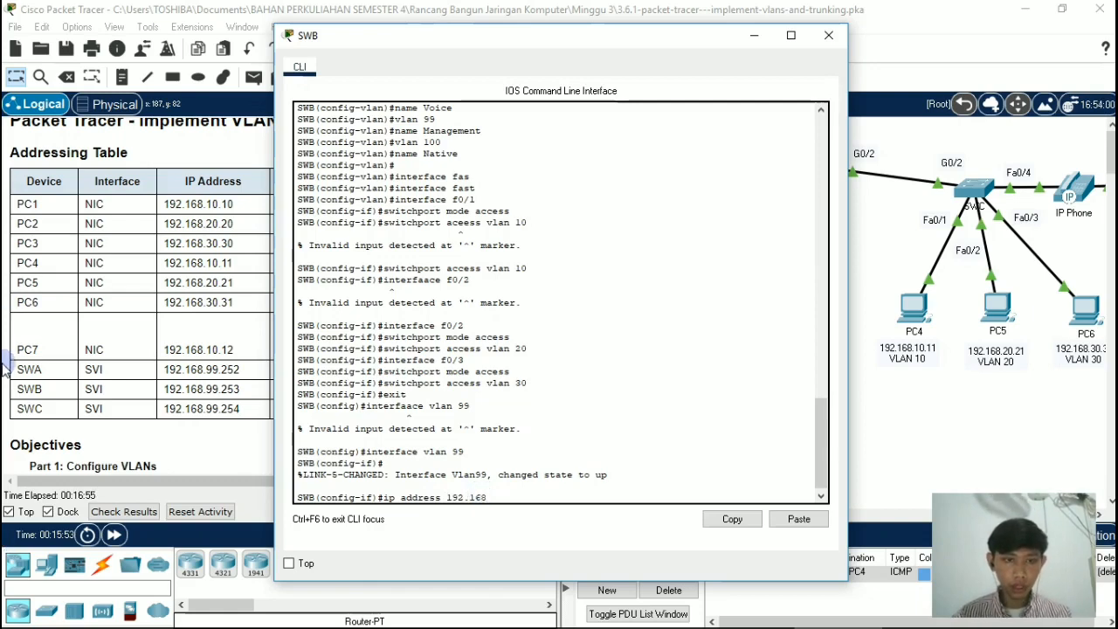
double_click(218, 390)
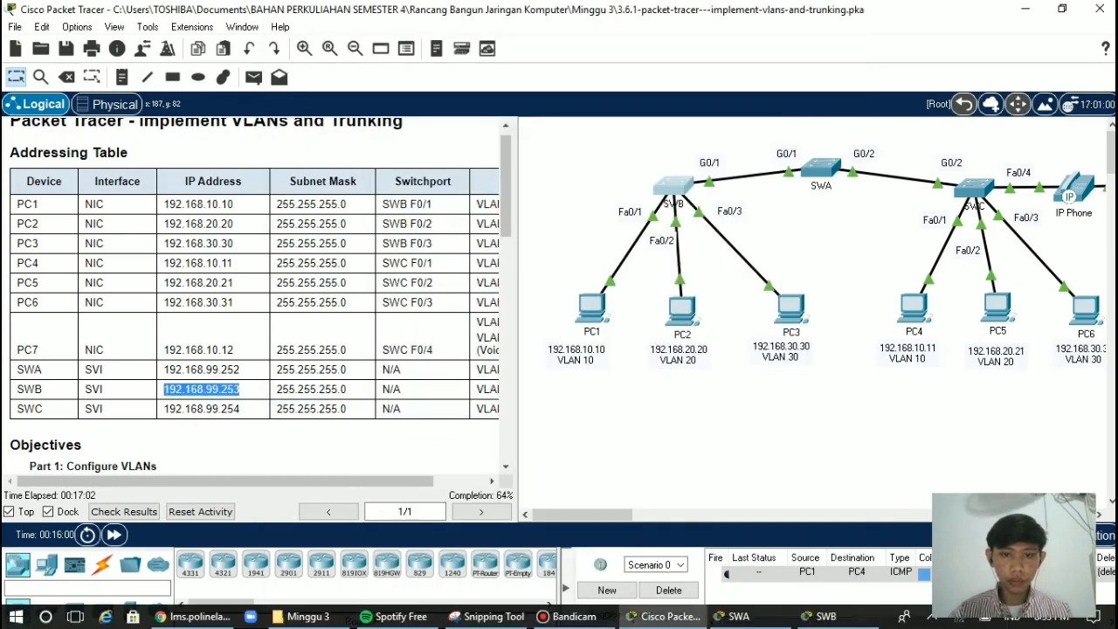
left_click(825, 615)
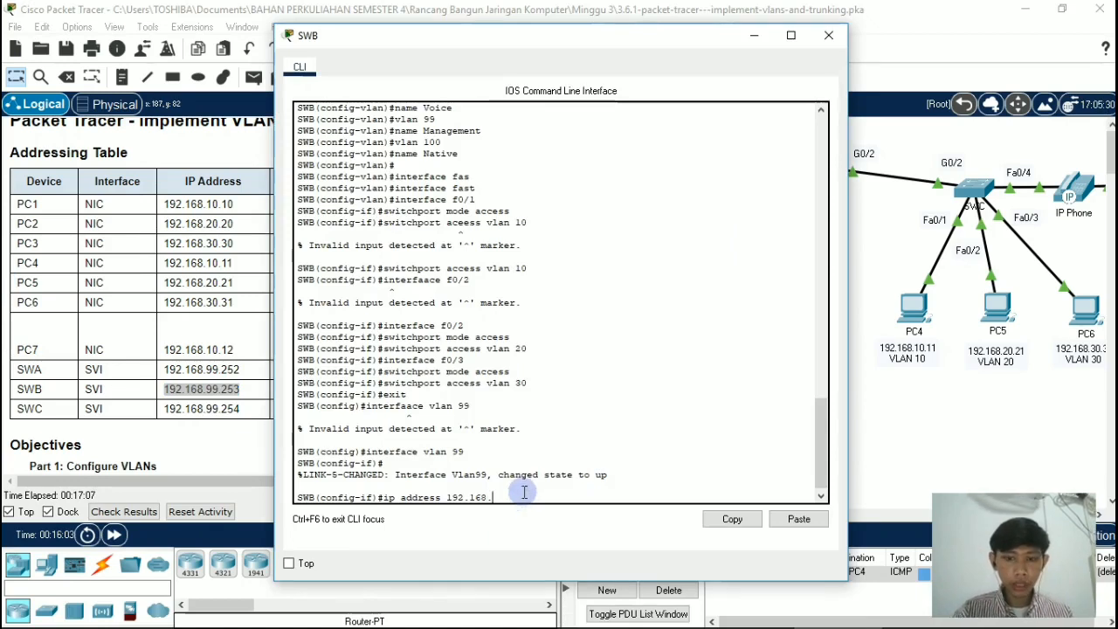
type("99.25")
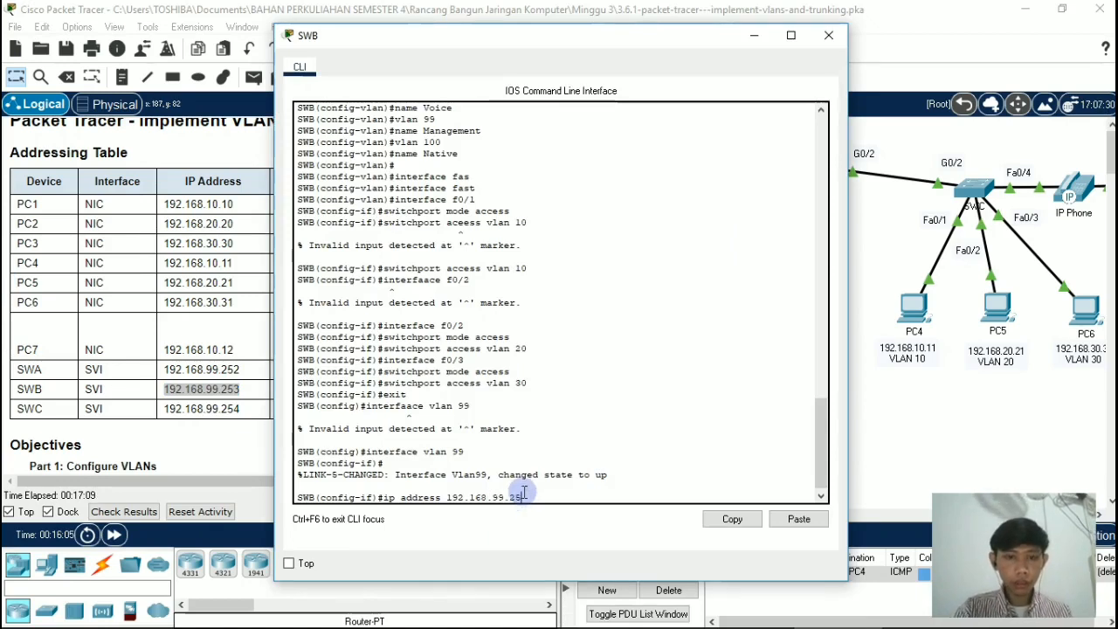
type("3 2")
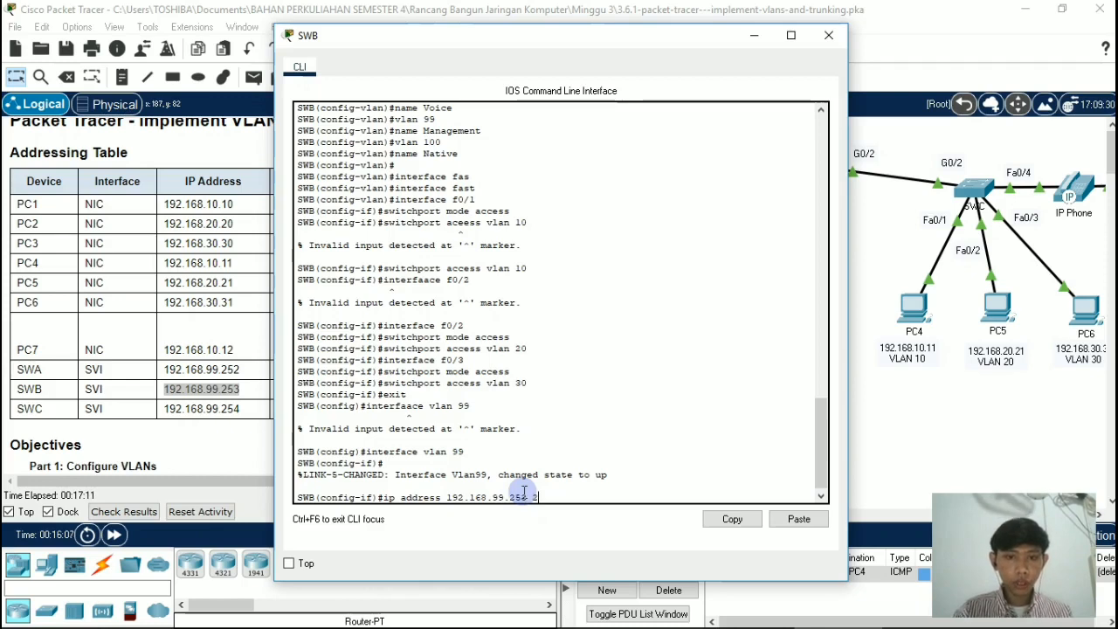
type("55.255")
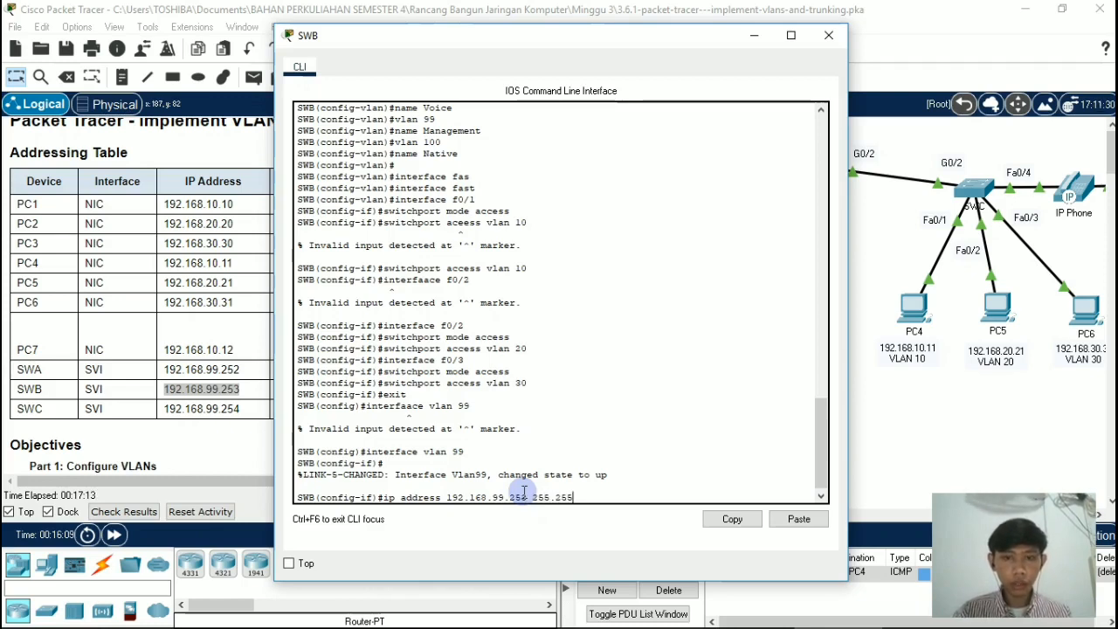
type(".255.")
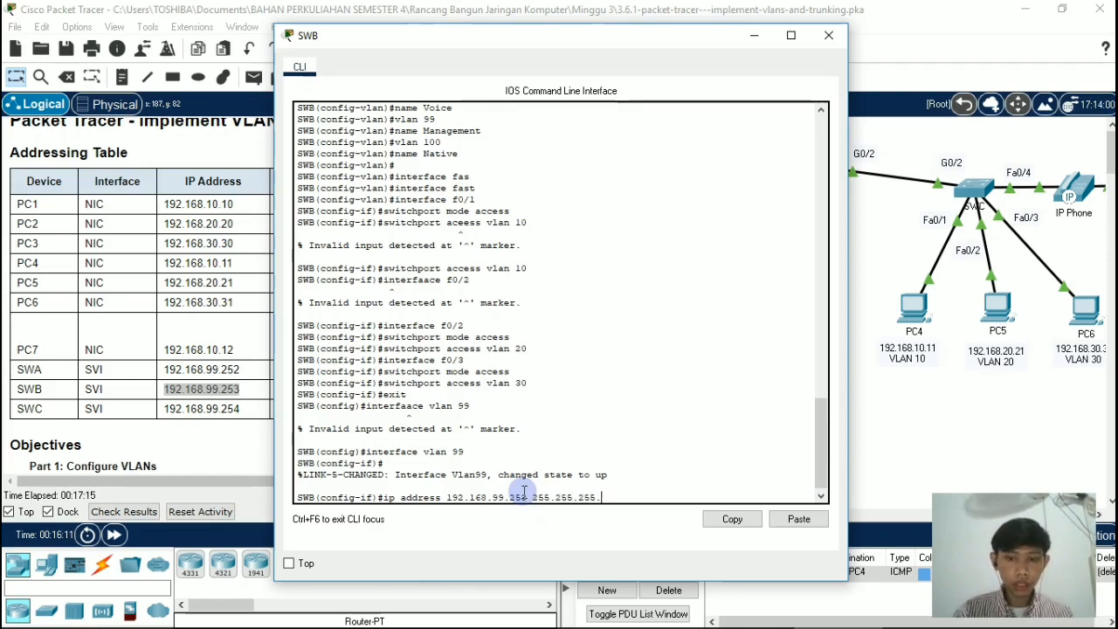
type("0")
key("Return")
Step: Enable the VLAN 99 interface on switch SWB with no shutdown, and close the switch's window
type("no")
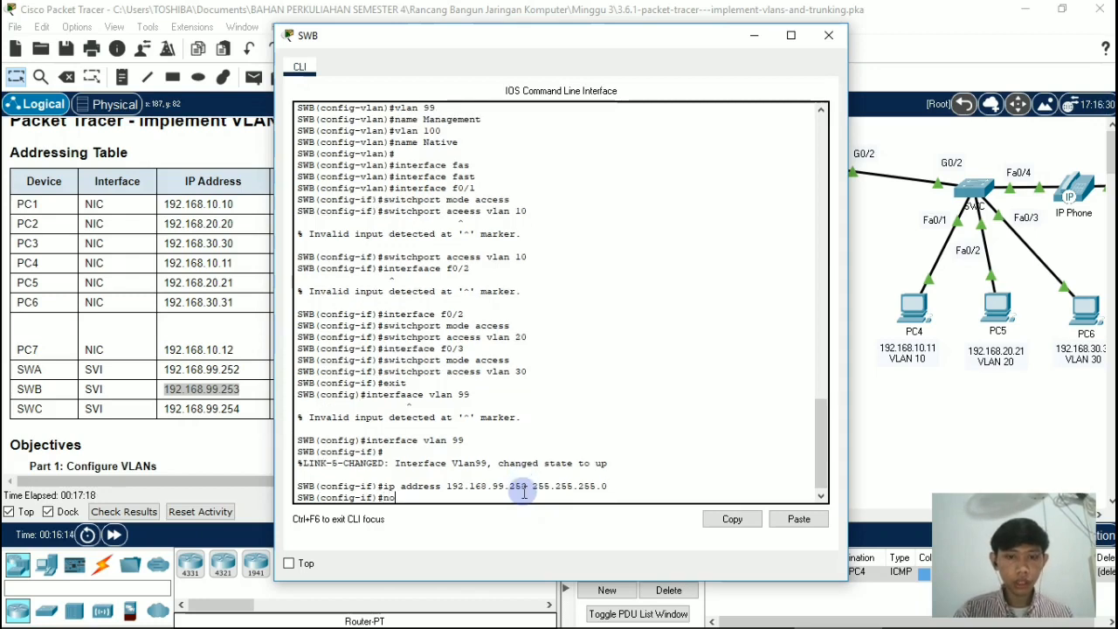
type(" sh")
key("Tab")
key("Return")
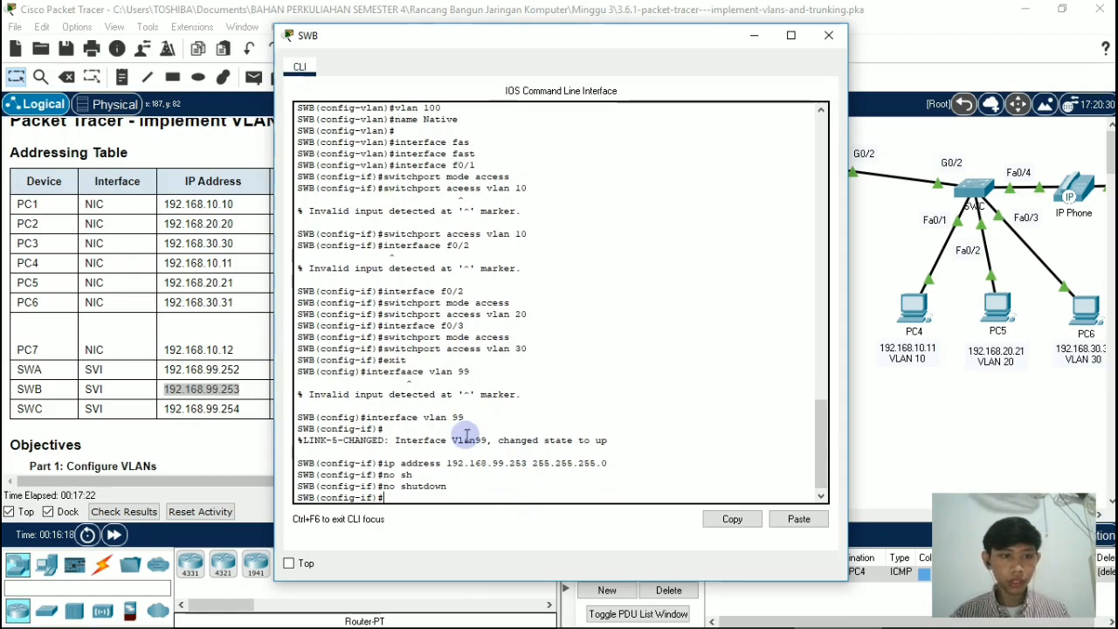
left_click(827, 36)
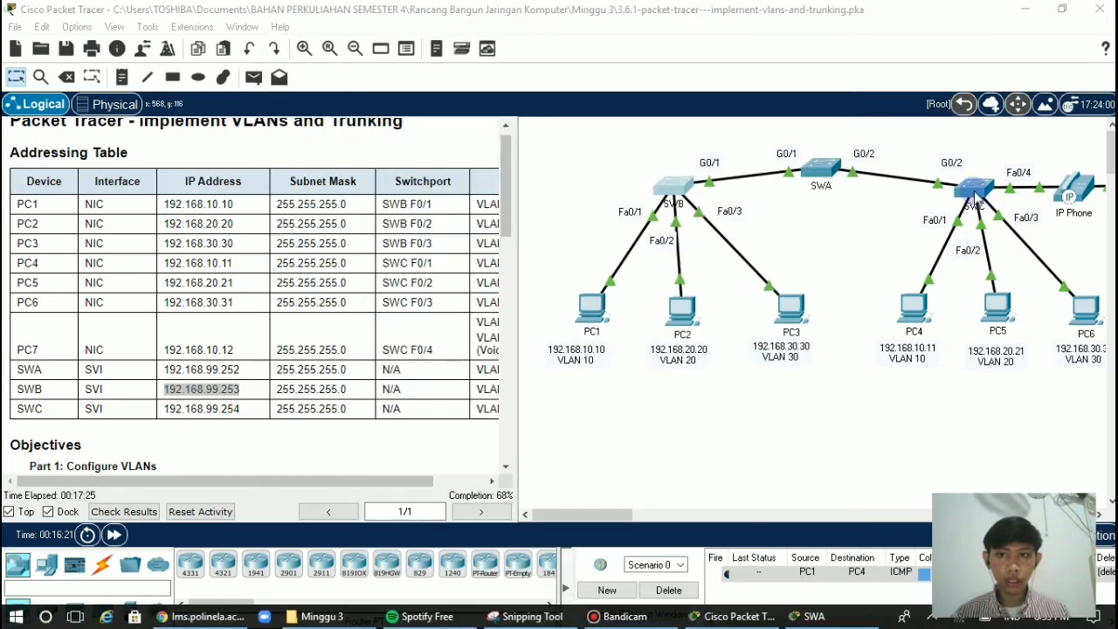
Step: Open the command line of switch SWC and create its management interface with interface vlan 99
left_click(975, 195)
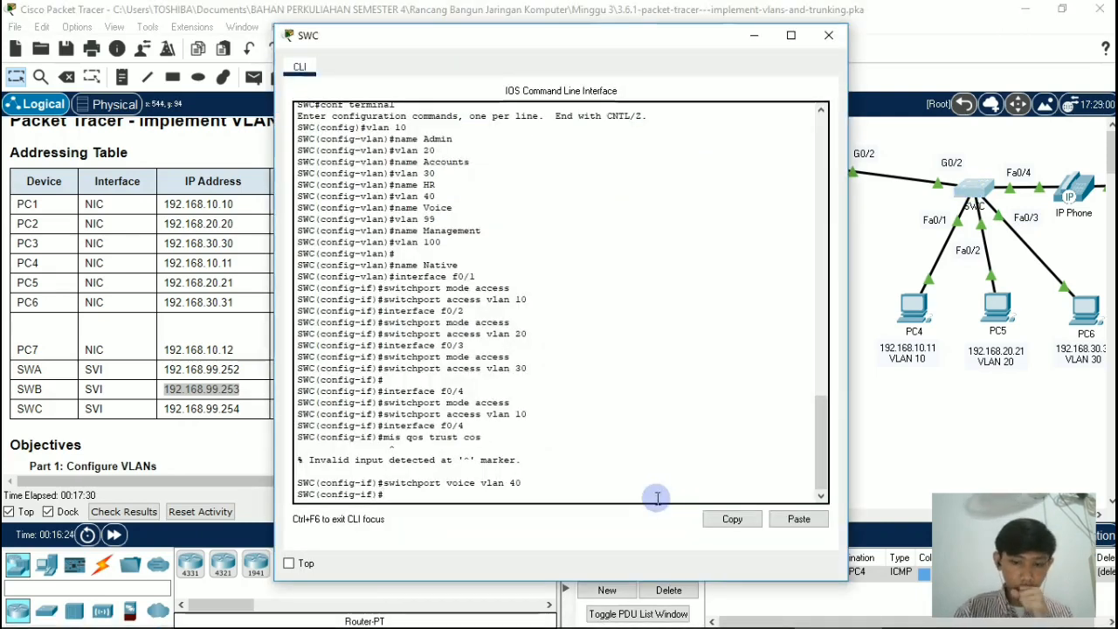
type("interfac")
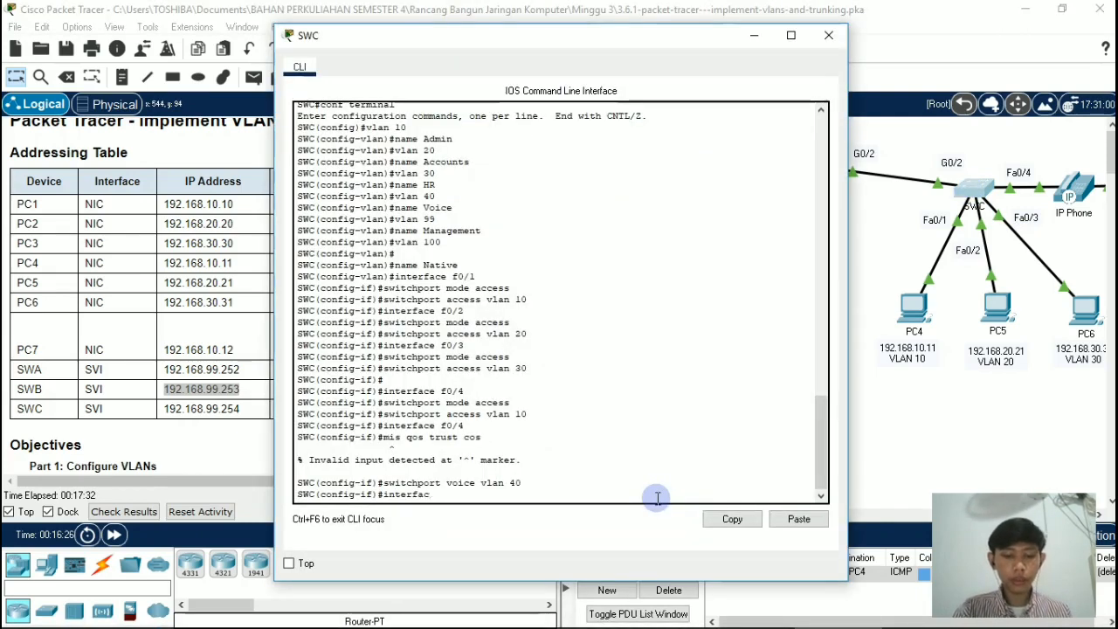
type("e vlan 99")
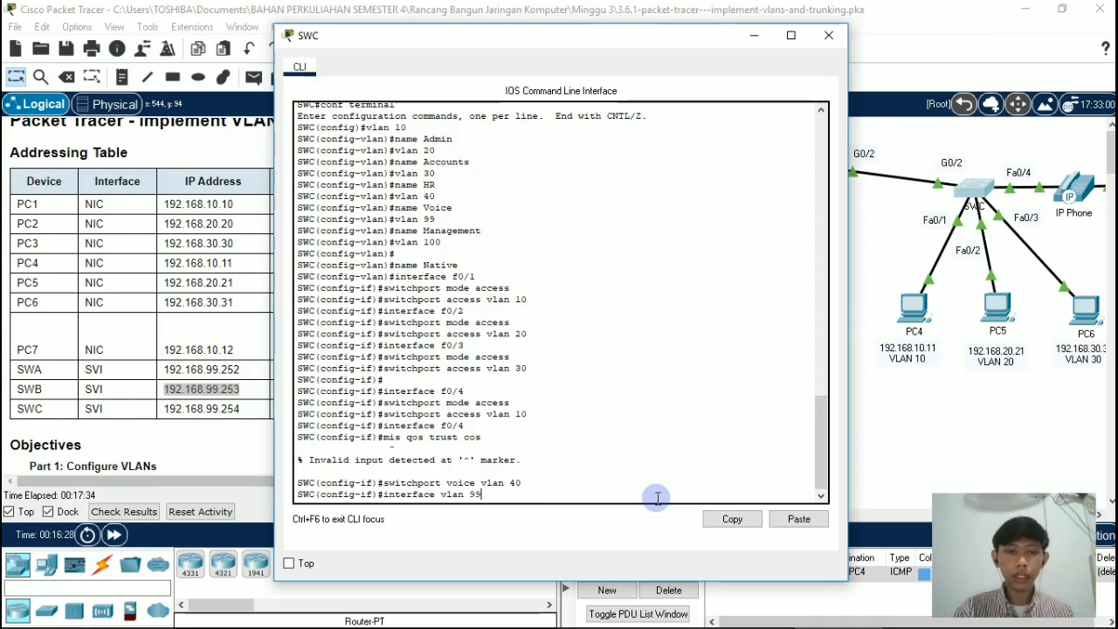
key("Return")
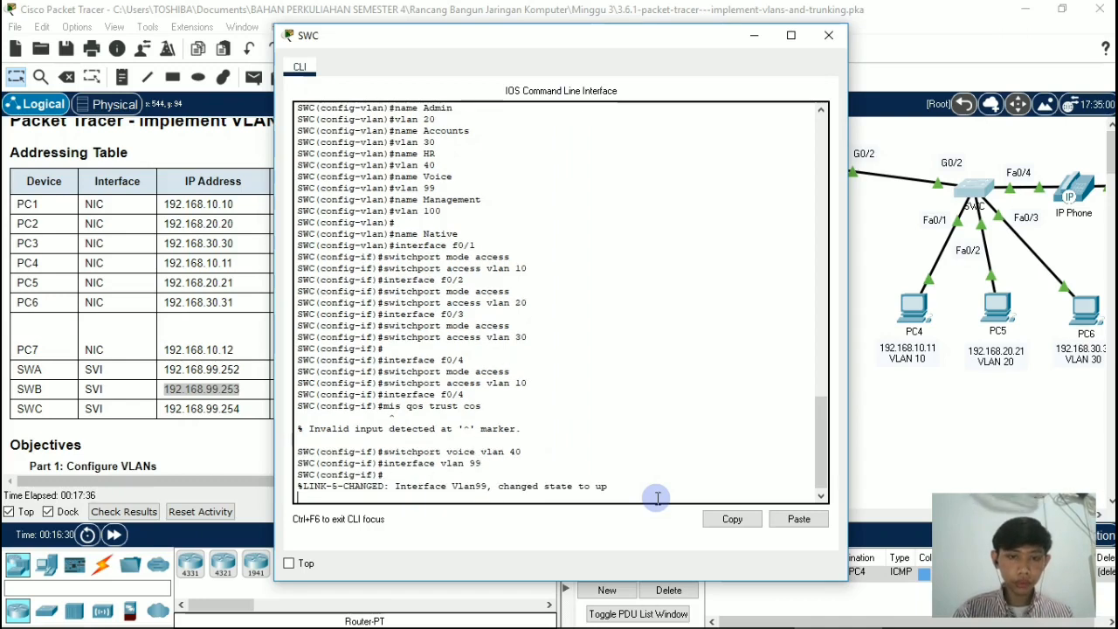
key("Return")
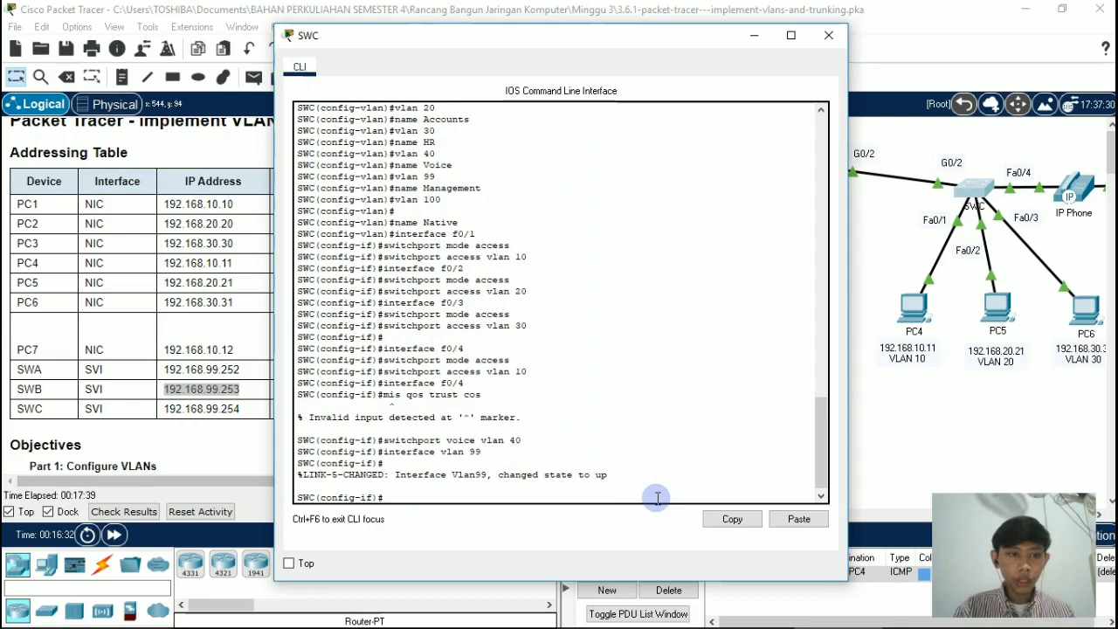
Step: Assign IP address 192.168.99.254 with mask 255.255.255.0 to the VLAN 99 interface on switch SWC
type("ip")
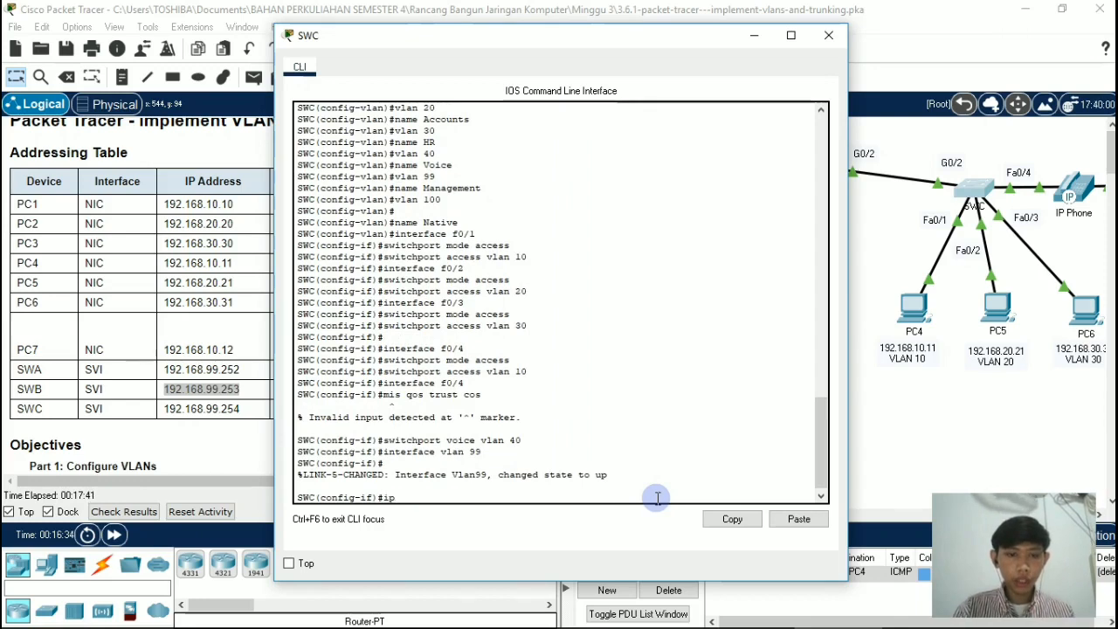
type(" address")
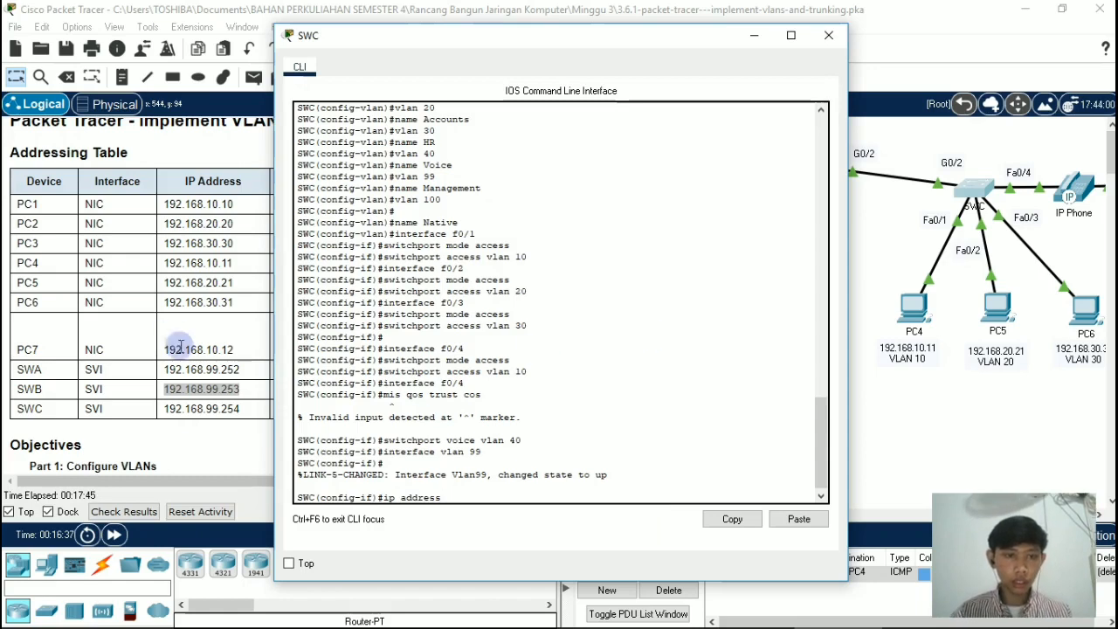
double_click(214, 410)
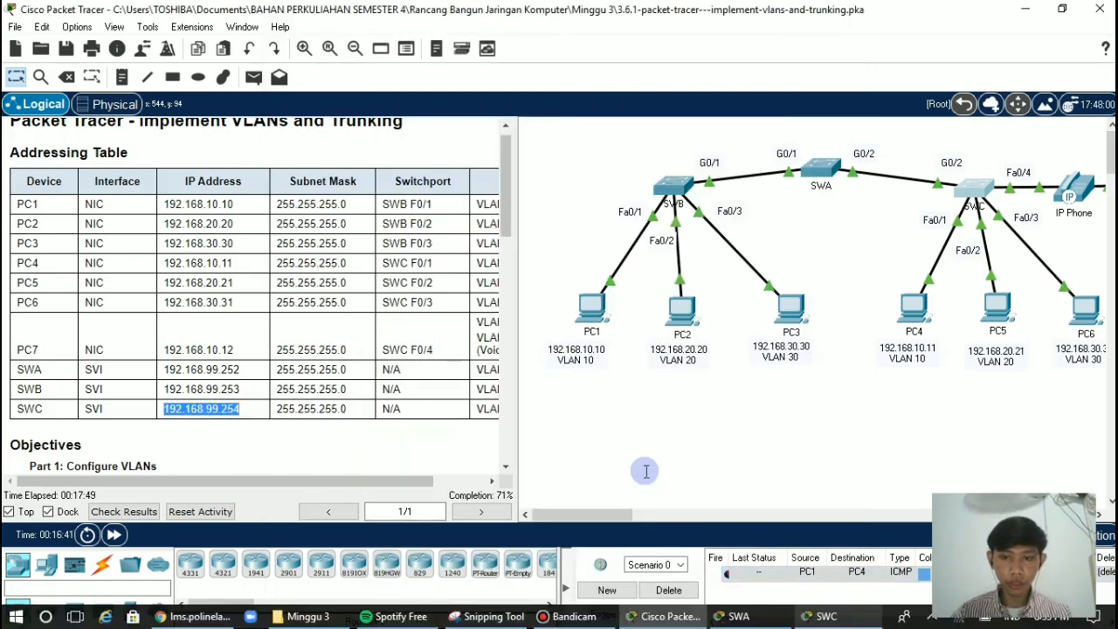
key("alt+Tab")
type("1")
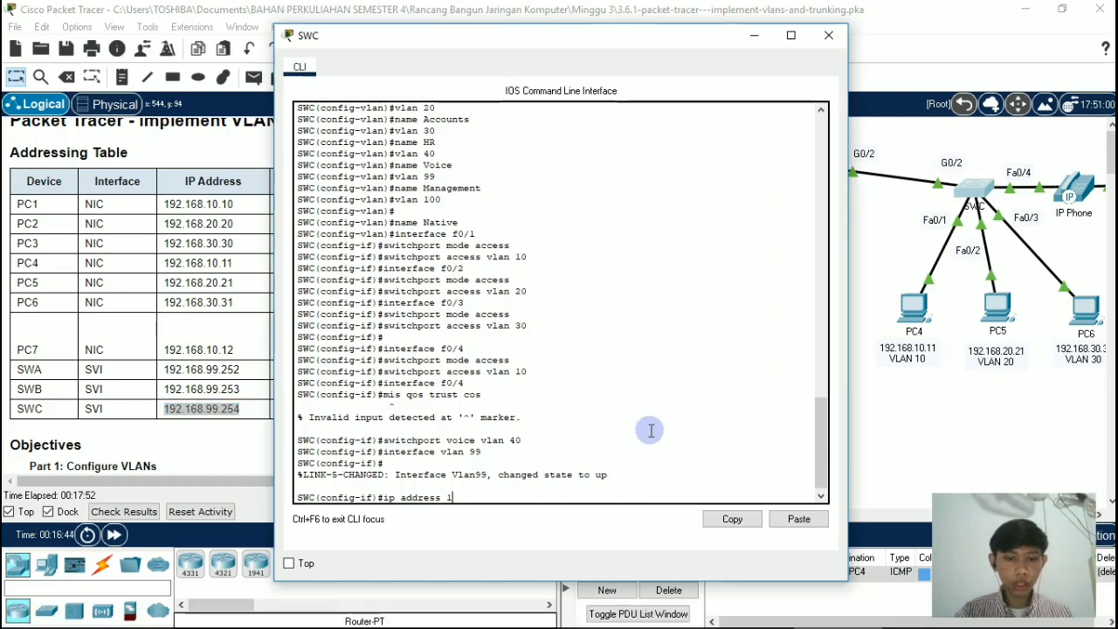
type("92.168.")
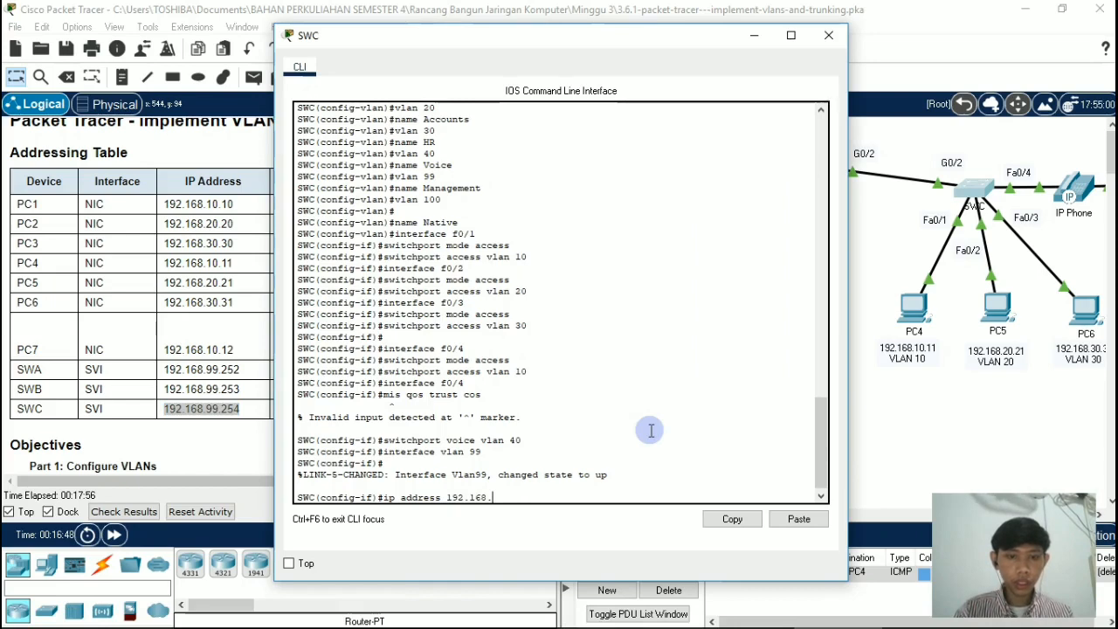
type("99")
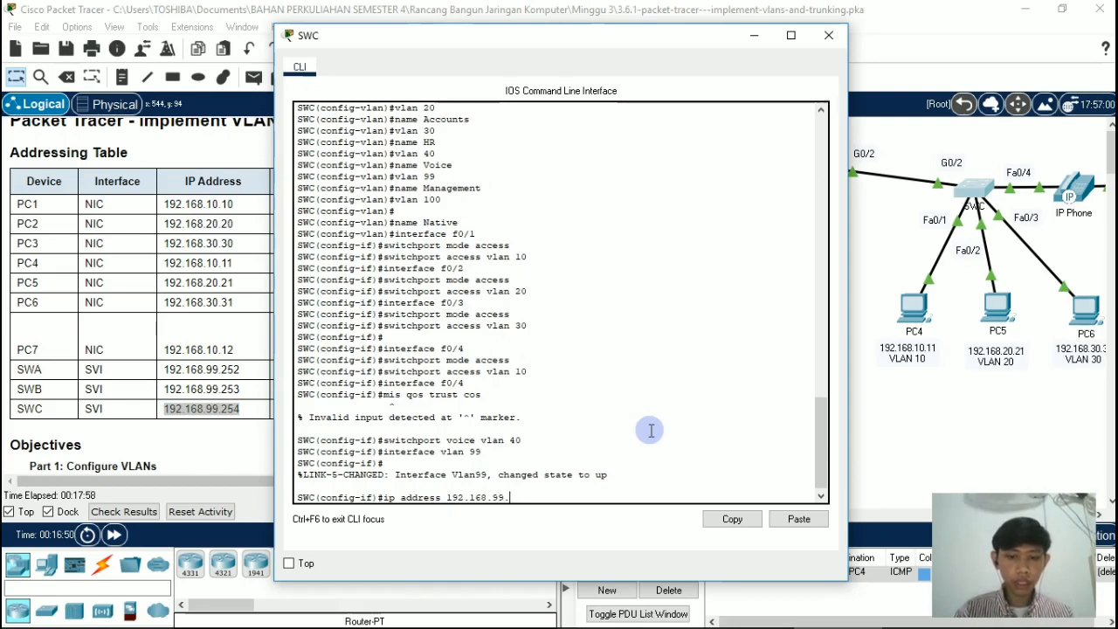
type(".254")
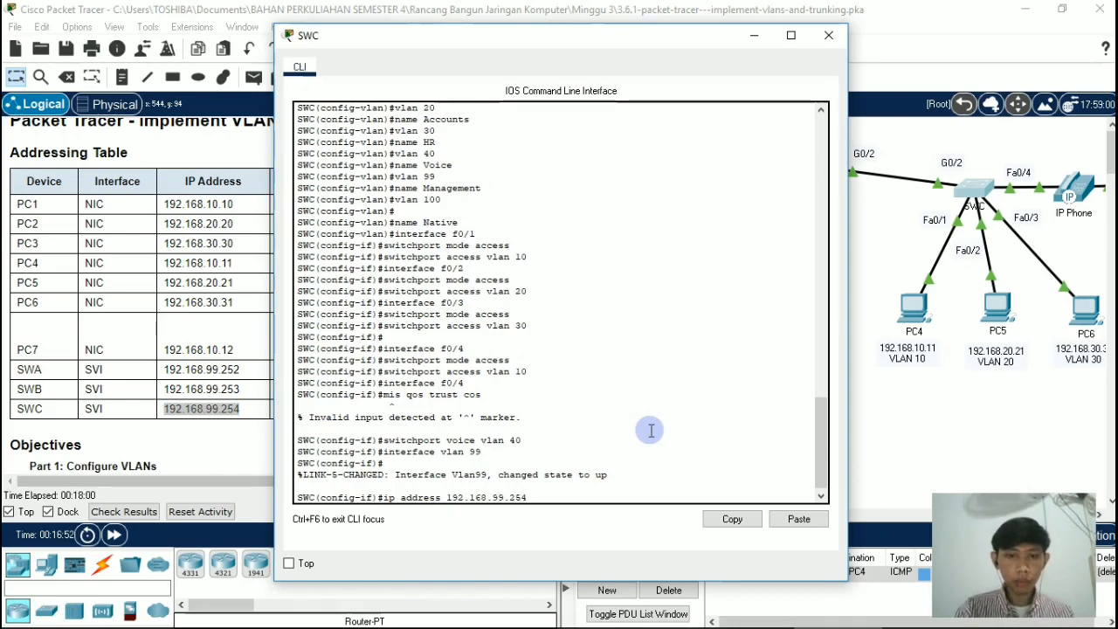
type(" 2")
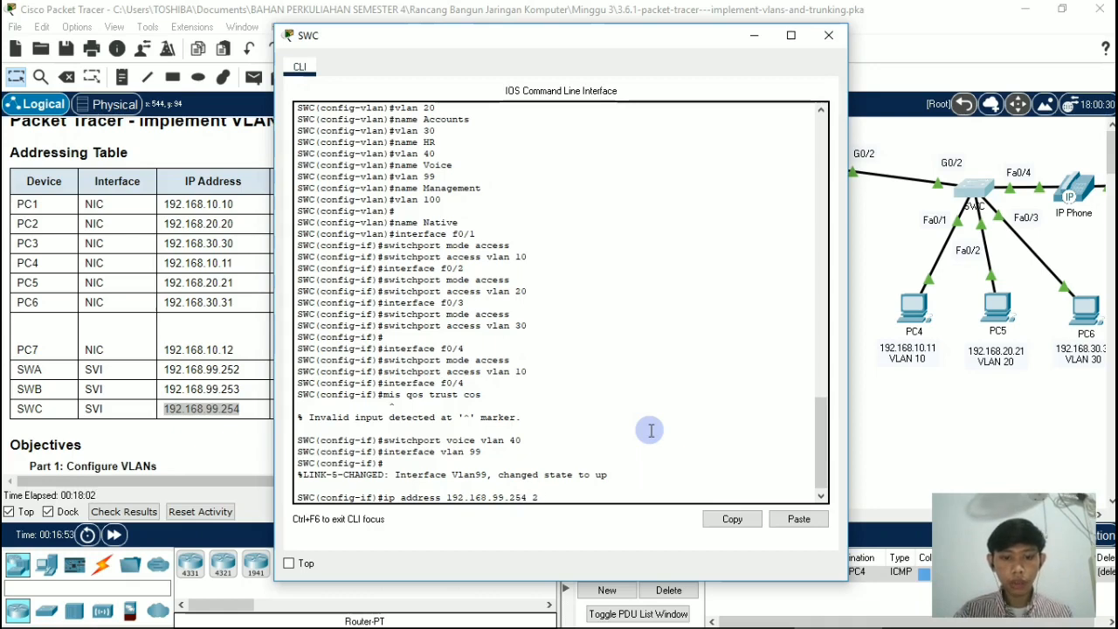
type("55.255")
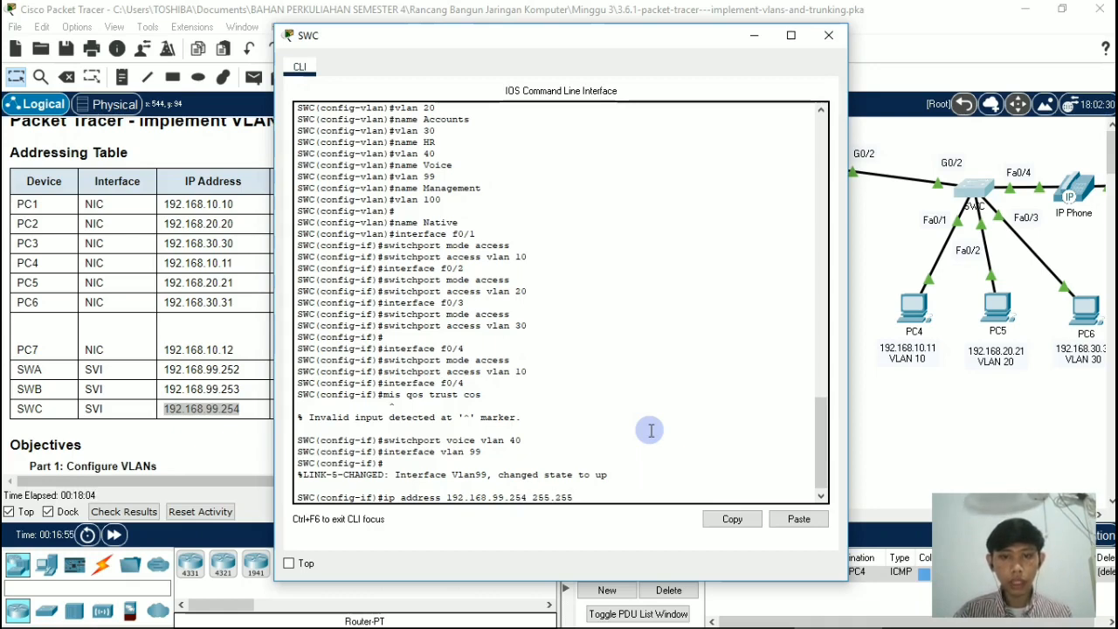
type(".255.0")
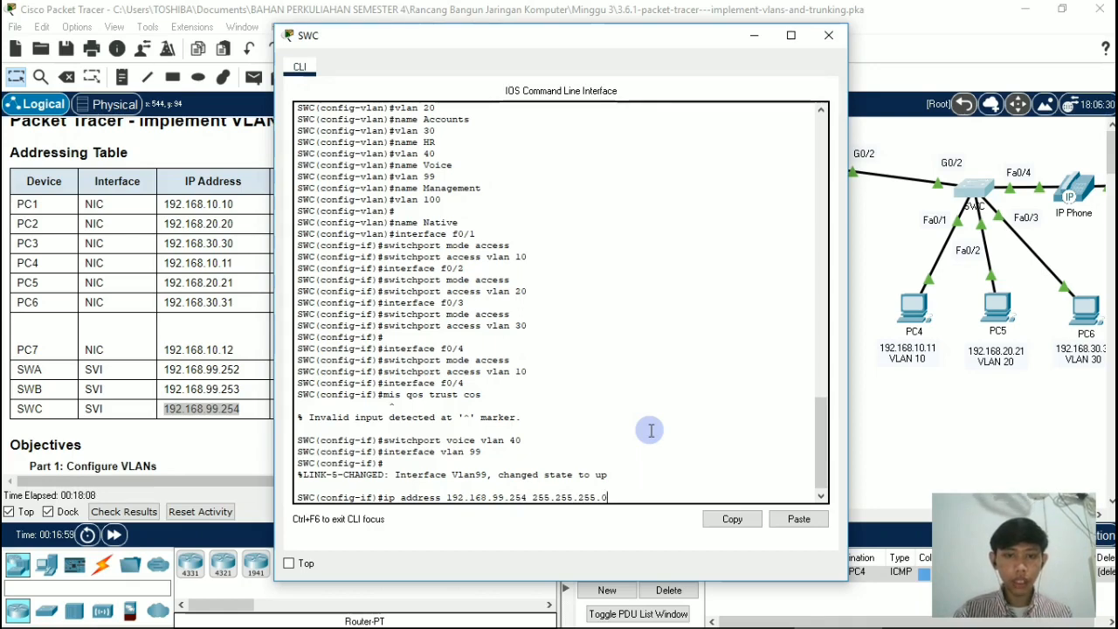
key("Return")
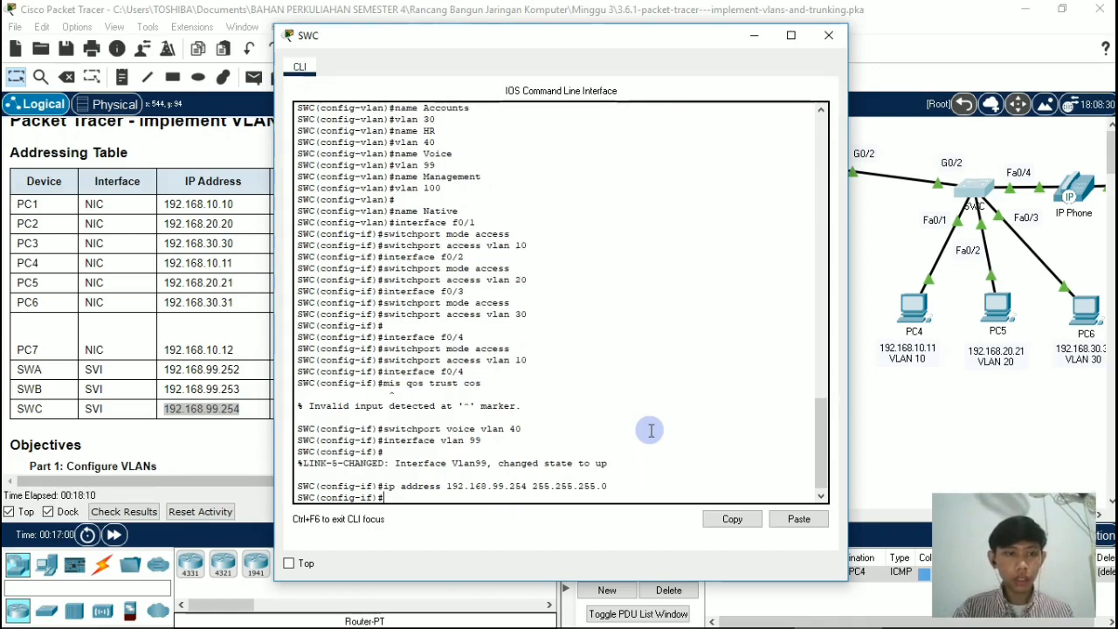
Step: Enable the VLAN 99 interface on switch SWC with no shutdown
type("no sh")
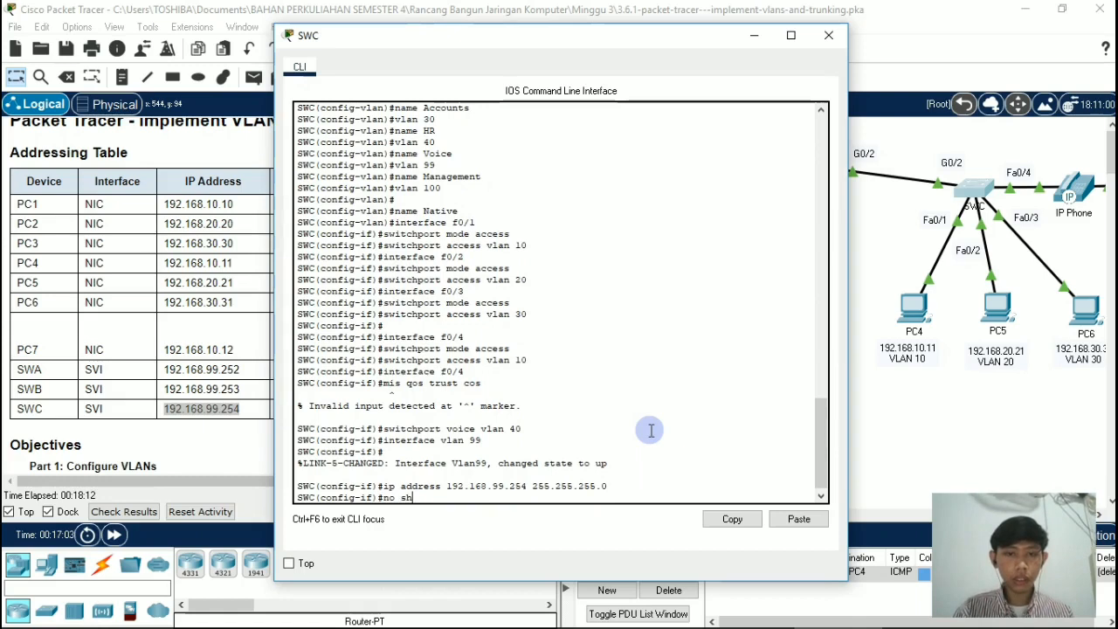
key("Tab")
key("Return")
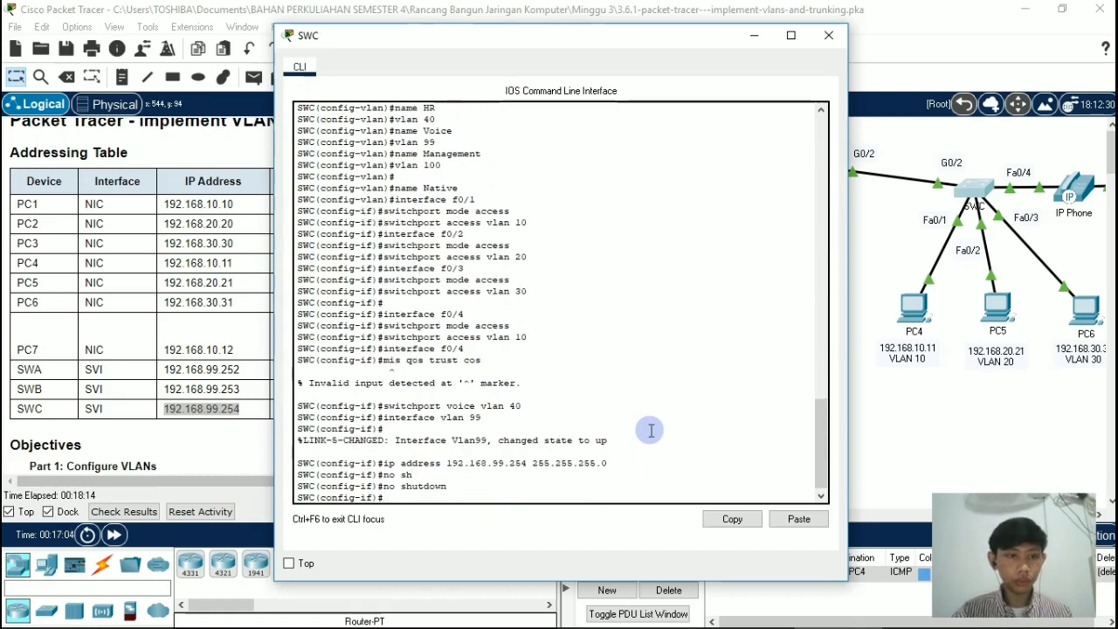
Step: Close the window of switch SWC and review the static and dynamic trunking tasks in Parts 3 and 4 of the instructions
left_click(829, 36)
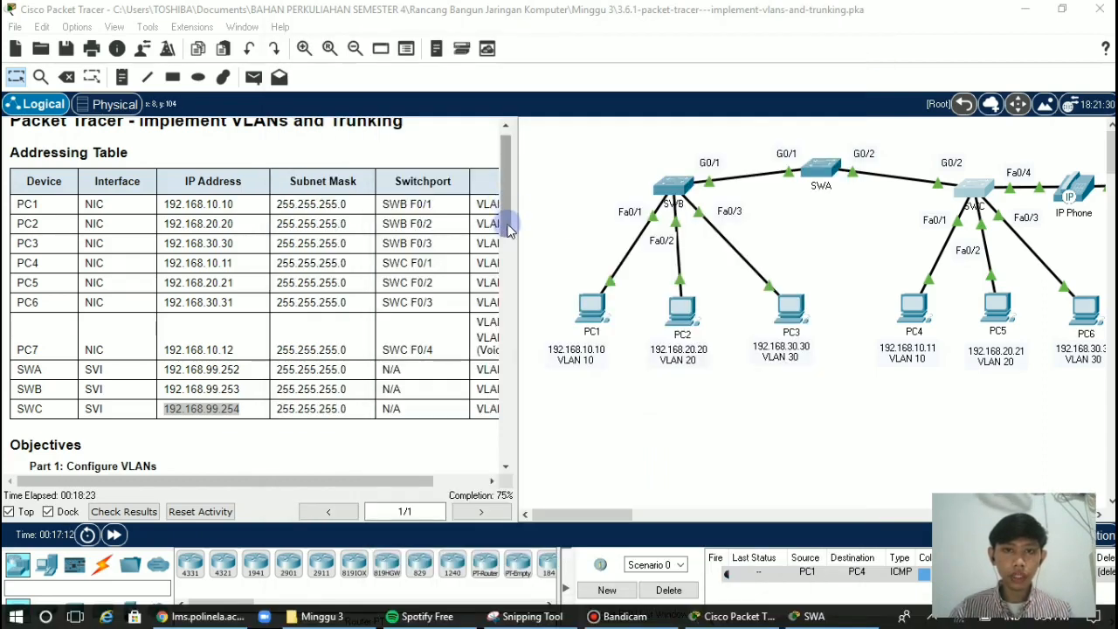
left_click(508, 281)
left_click_drag(508, 281, 481, 400)
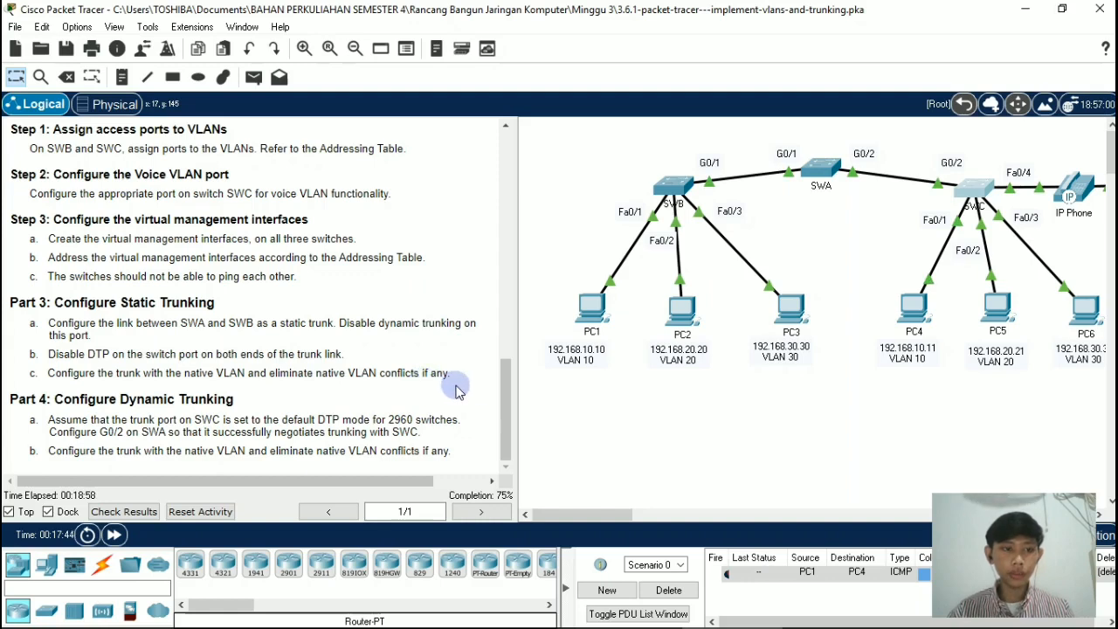
left_click(502, 397)
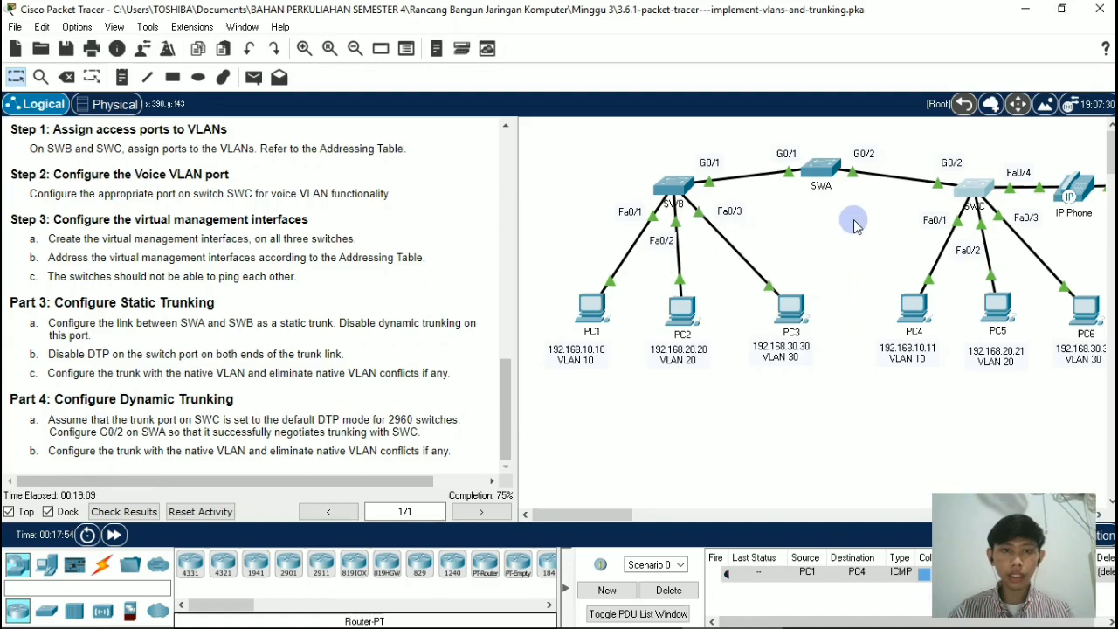
Step: Open the command line of switch SWA and enter configuration of its link to SWB with interface g0/1
left_click(819, 168)
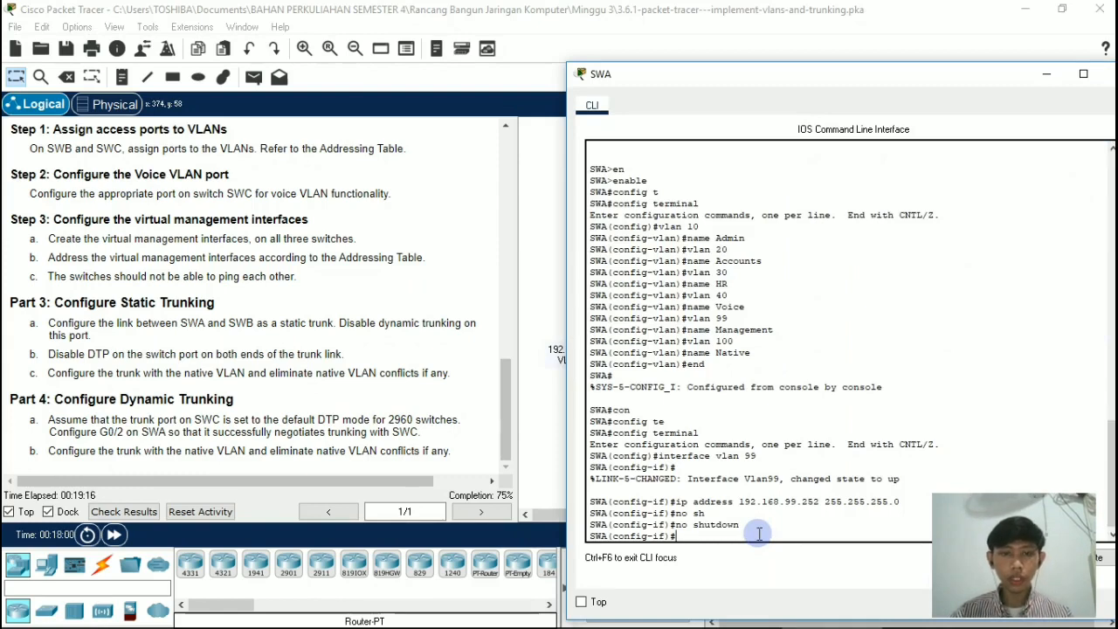
type("innterface")
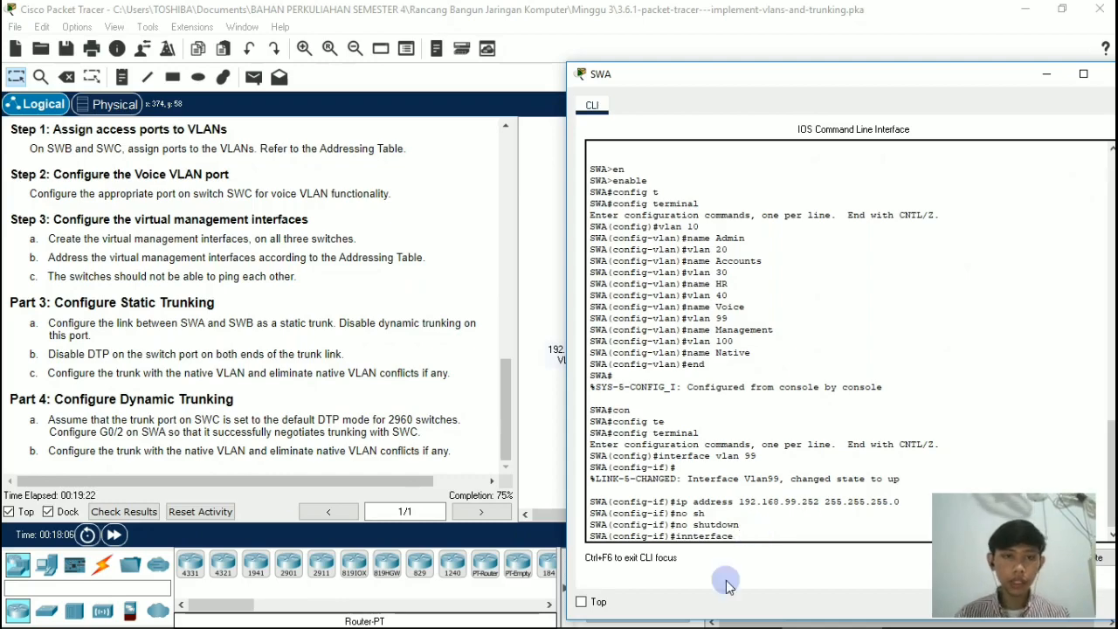
left_click_drag(502, 395, 516, 153)
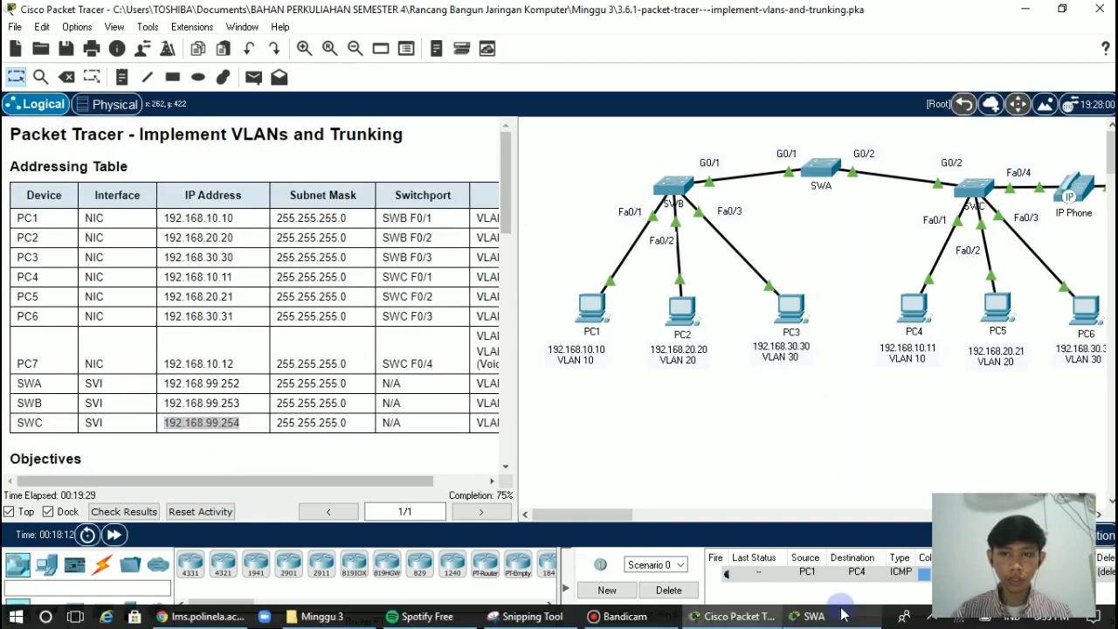
left_click(828, 611)
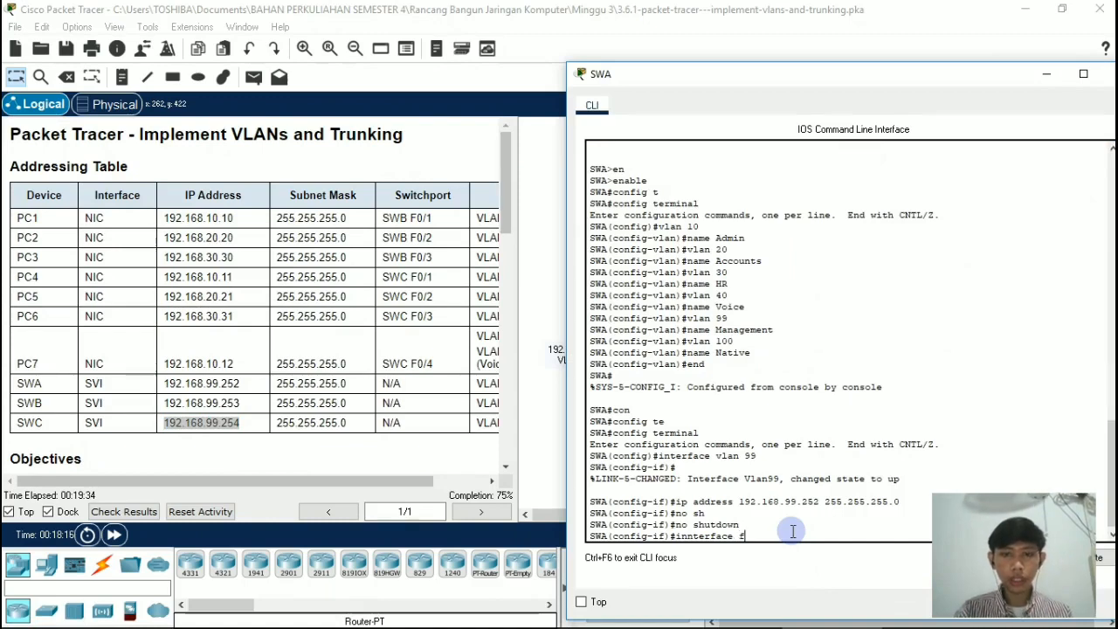
key("BackSpace")
type("g0")
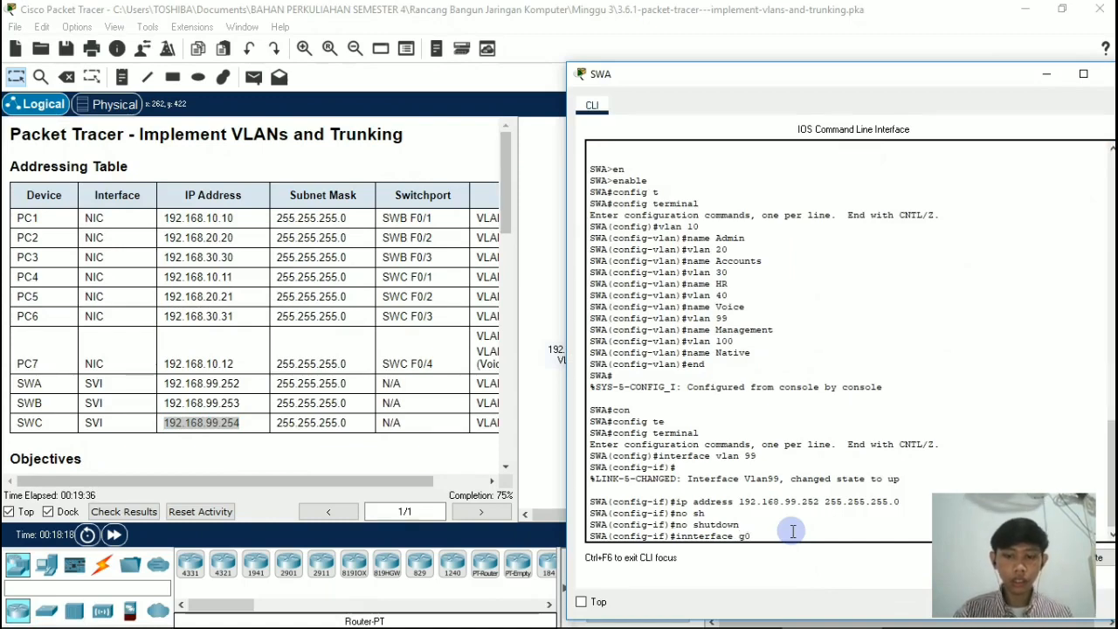
type("/1")
key("Return")
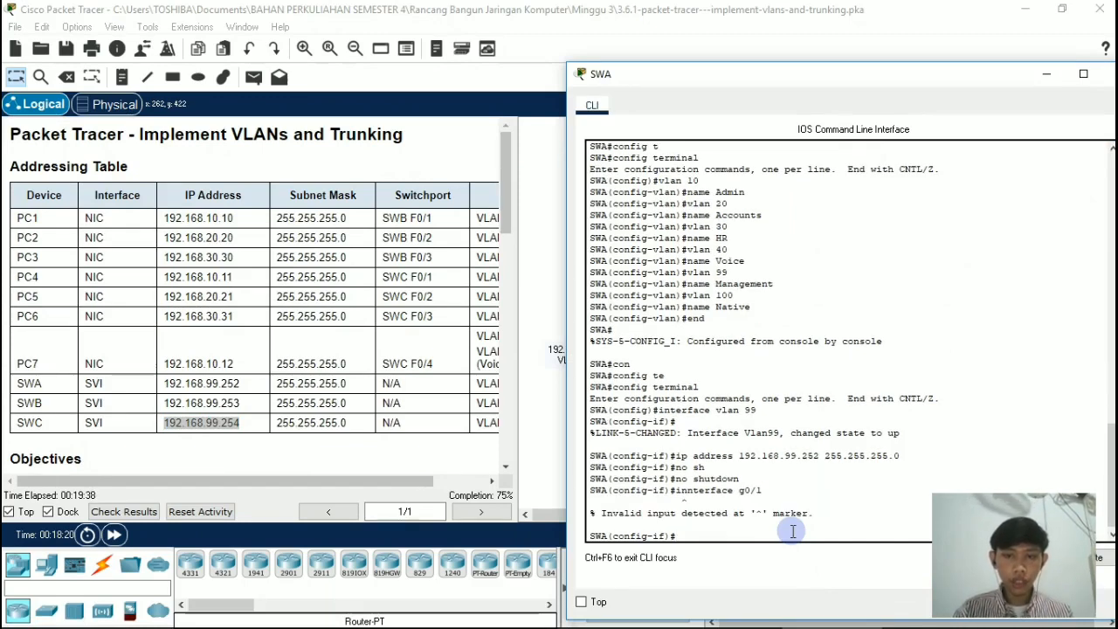
key("Up")
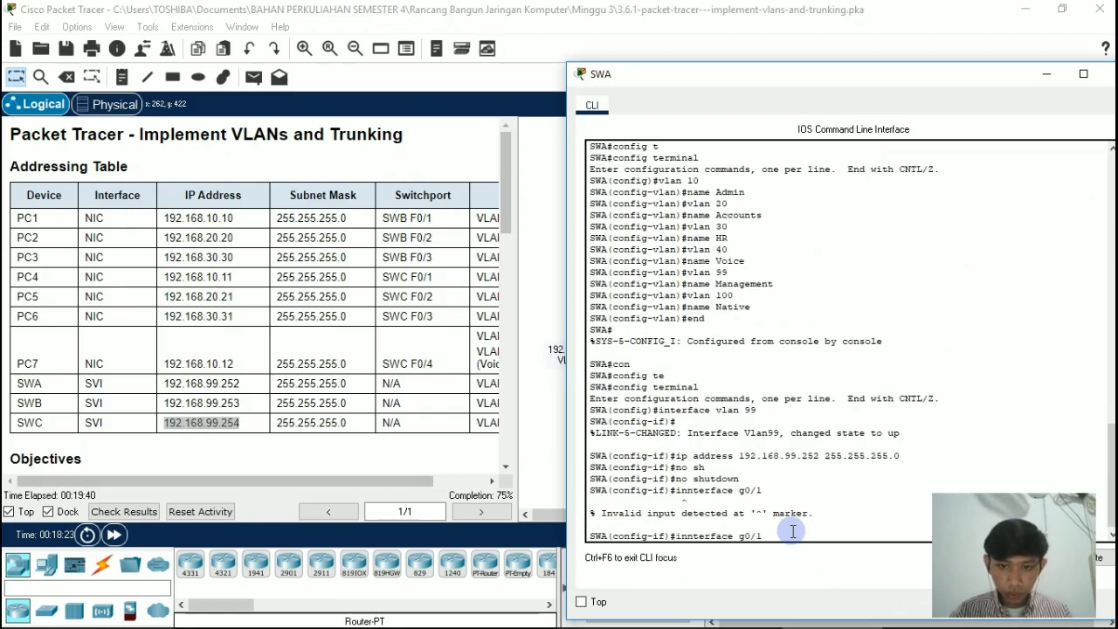
key("Left")
key("Left")
key("Left")
key("Left")
key("Left")
key("Left")
key("Left")
key("Left")
key("Left")
key("Left")
key("Left")
key("Left")
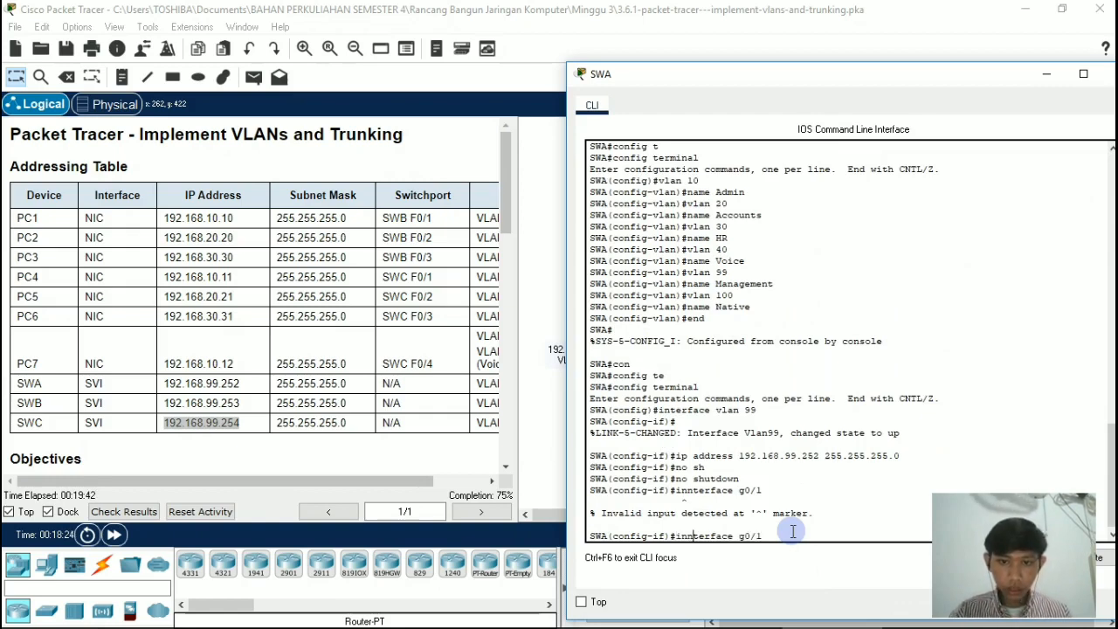
key("BackSpace")
key("Return")
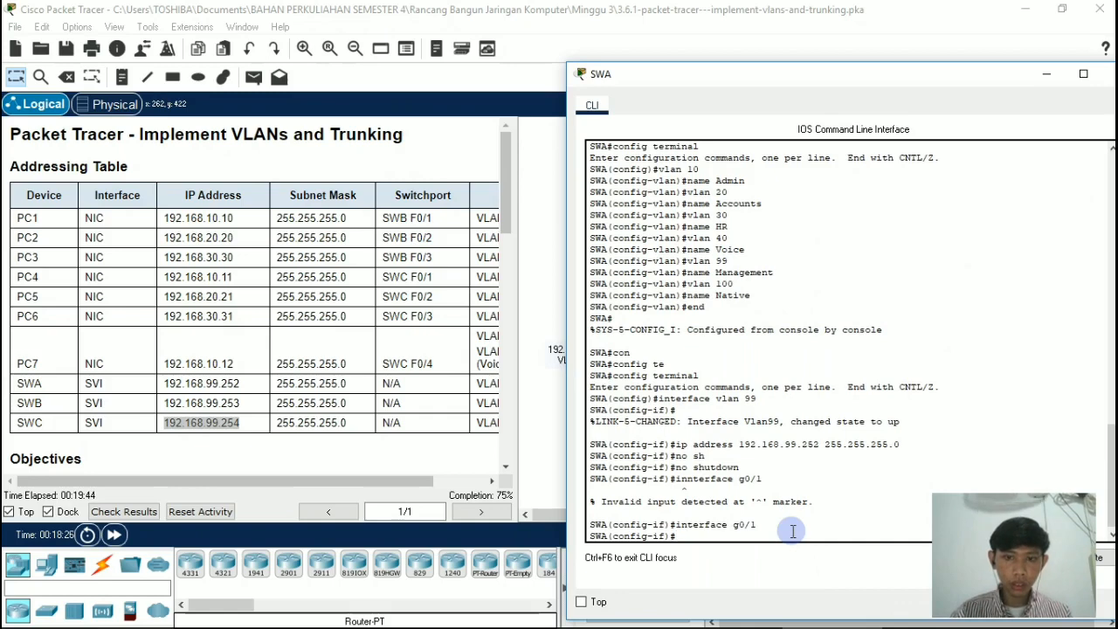
Step: Set interface g0/1 on switch SWA to a static trunk with switchport mode trunk
type("swi")
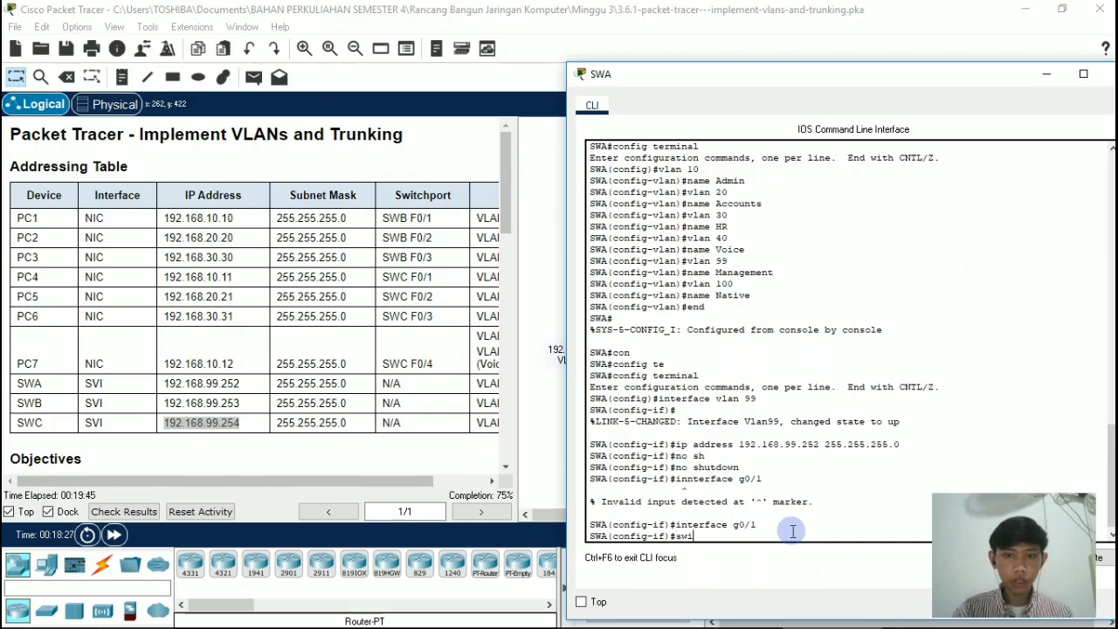
type("tchport")
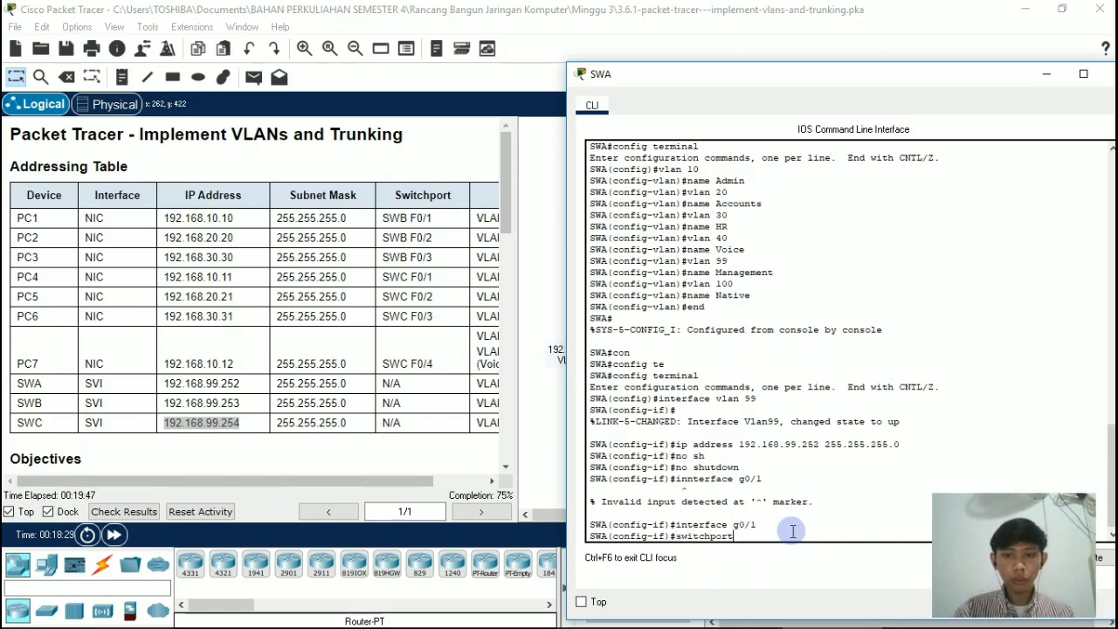
type(" mode t")
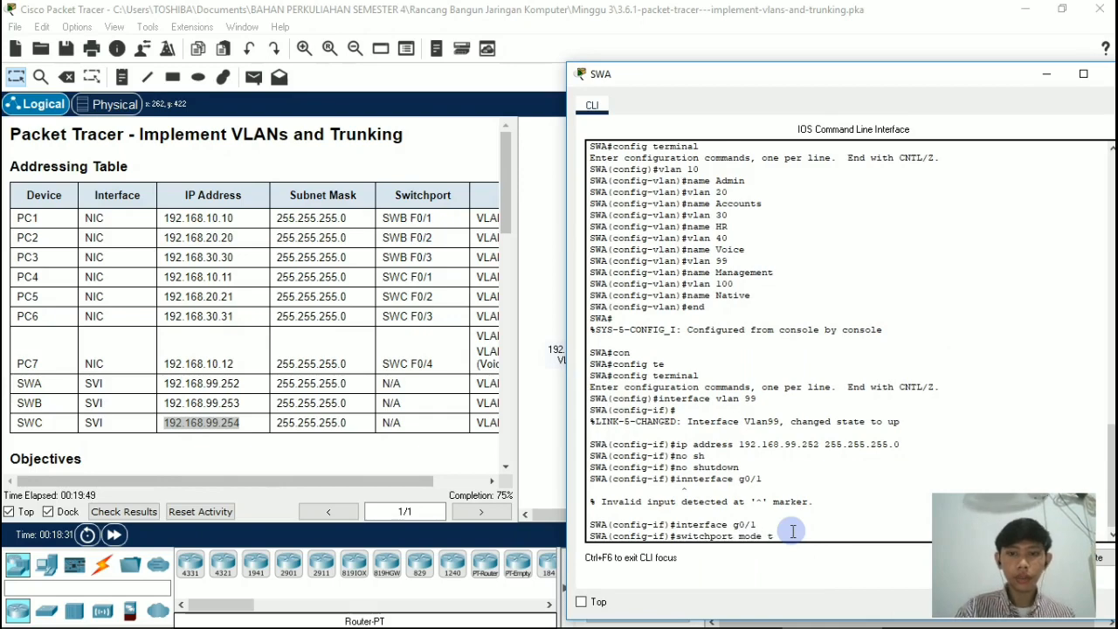
type("runk")
key("Return")
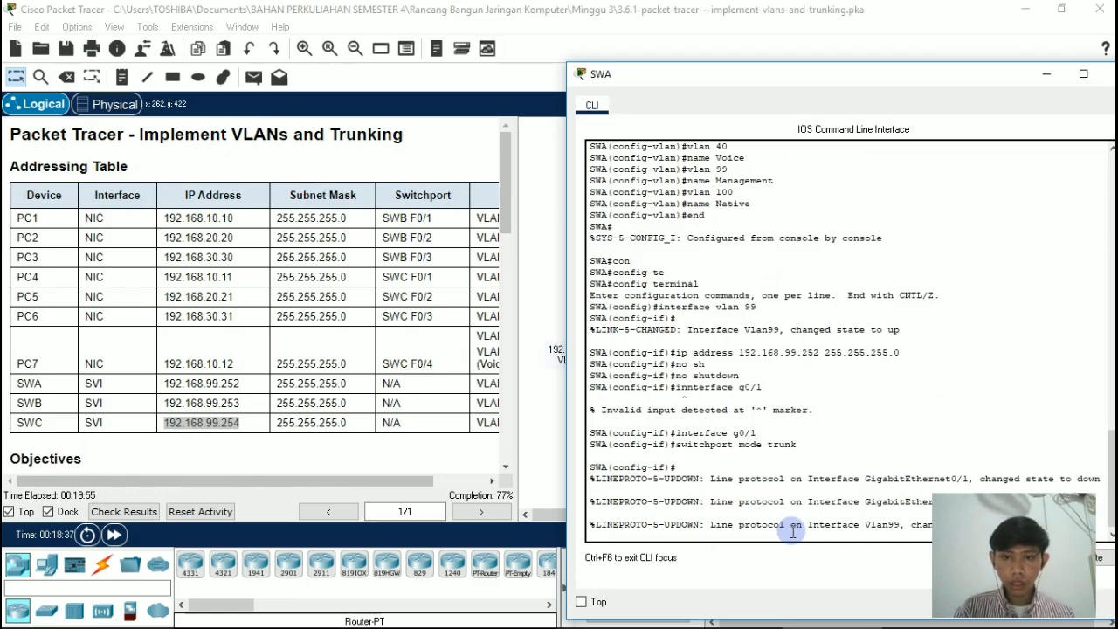
key("Return")
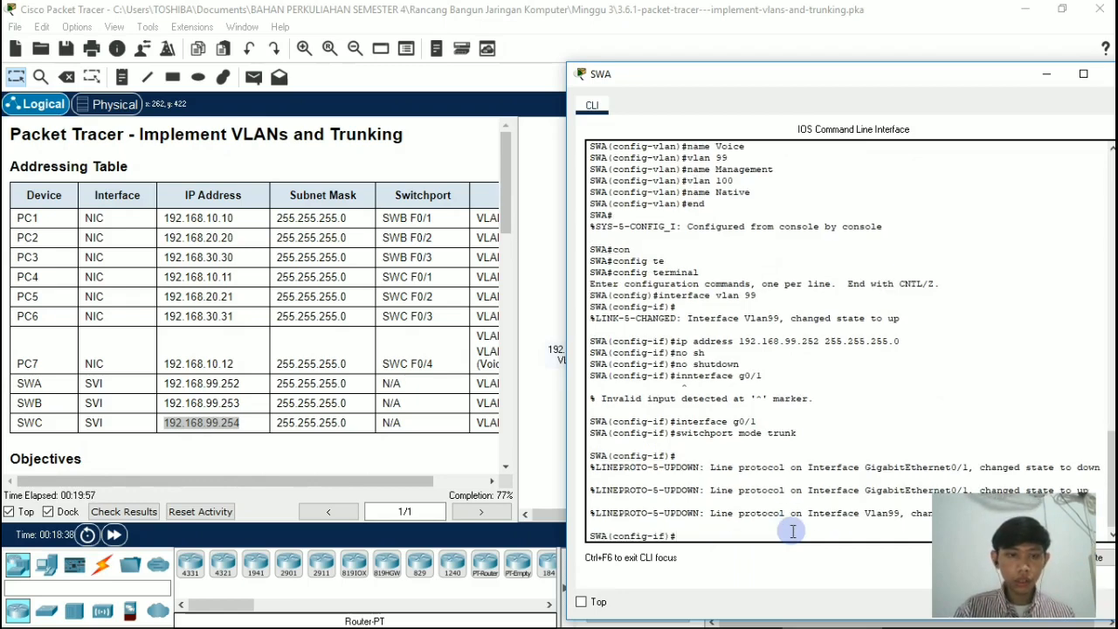
Step: Disable DTP on interface g0/1 of switch SWA with switchport nonegotiate
type("switchport")
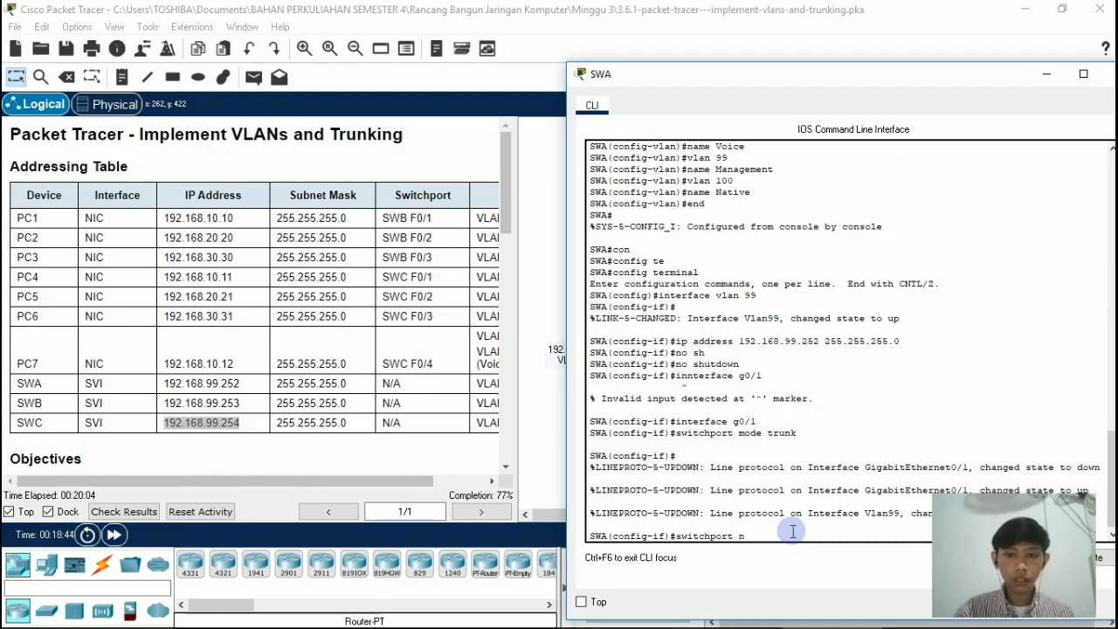
type(" noneg")
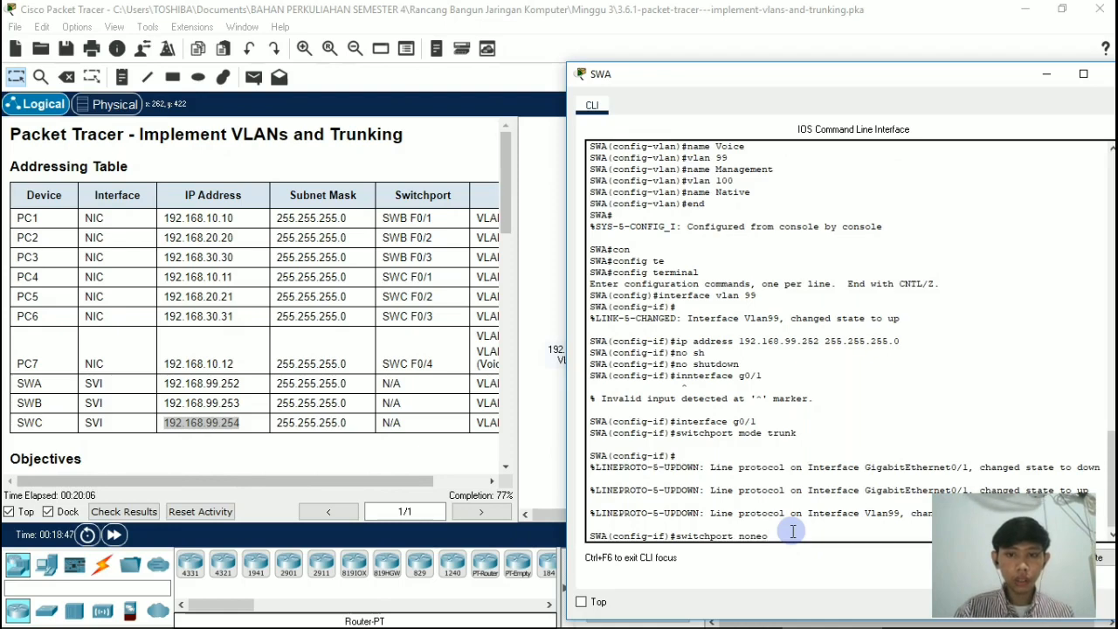
type("o")
key("BackSpace")
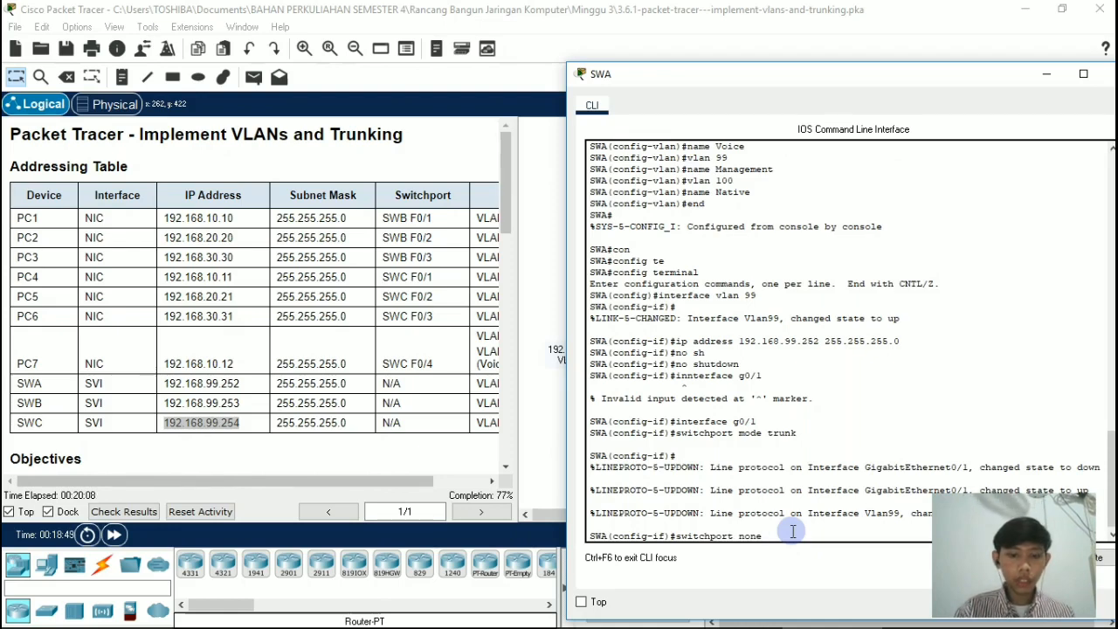
type("gotiate")
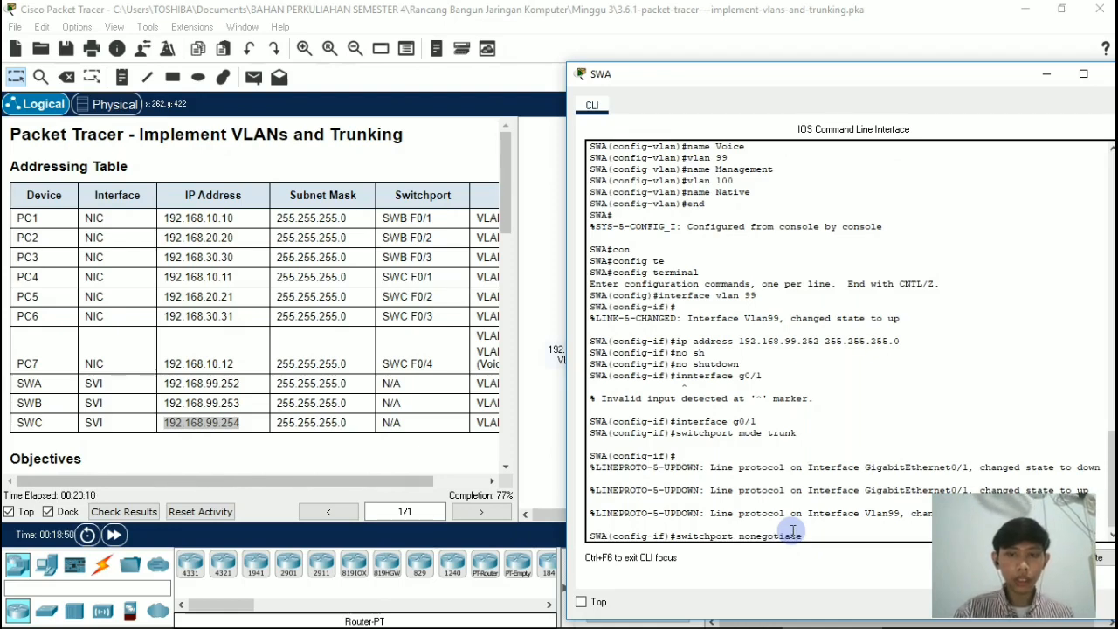
key("Return")
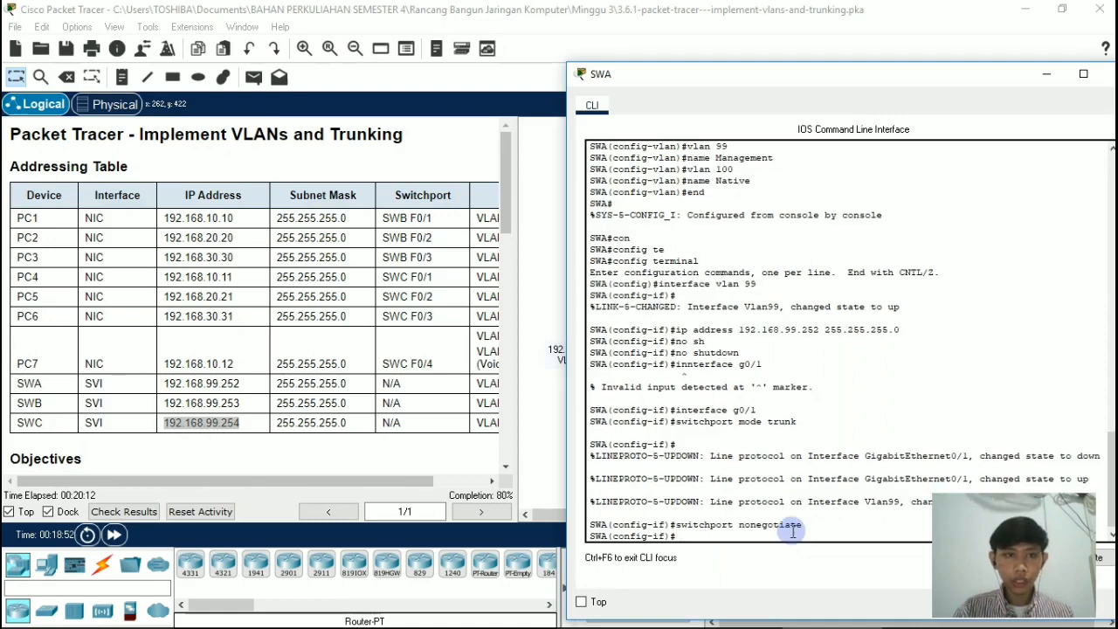
Step: Set VLAN 100 as the native VLAN on SWA's g0/1 with switchport trunk native vlan 100, and close the switch's window
type("switch")
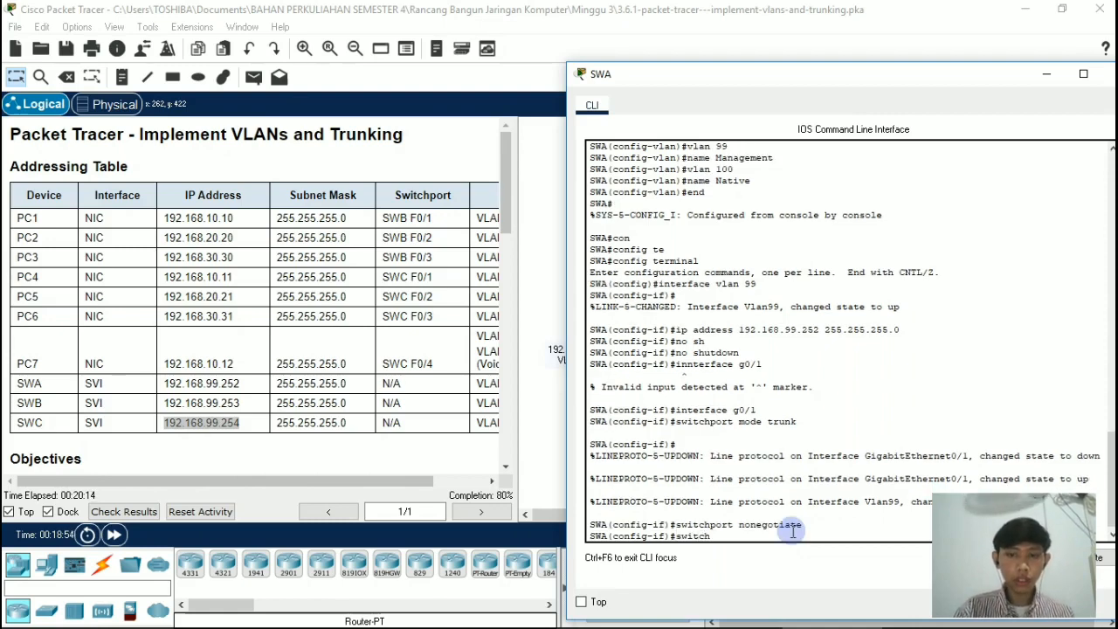
type("port ")
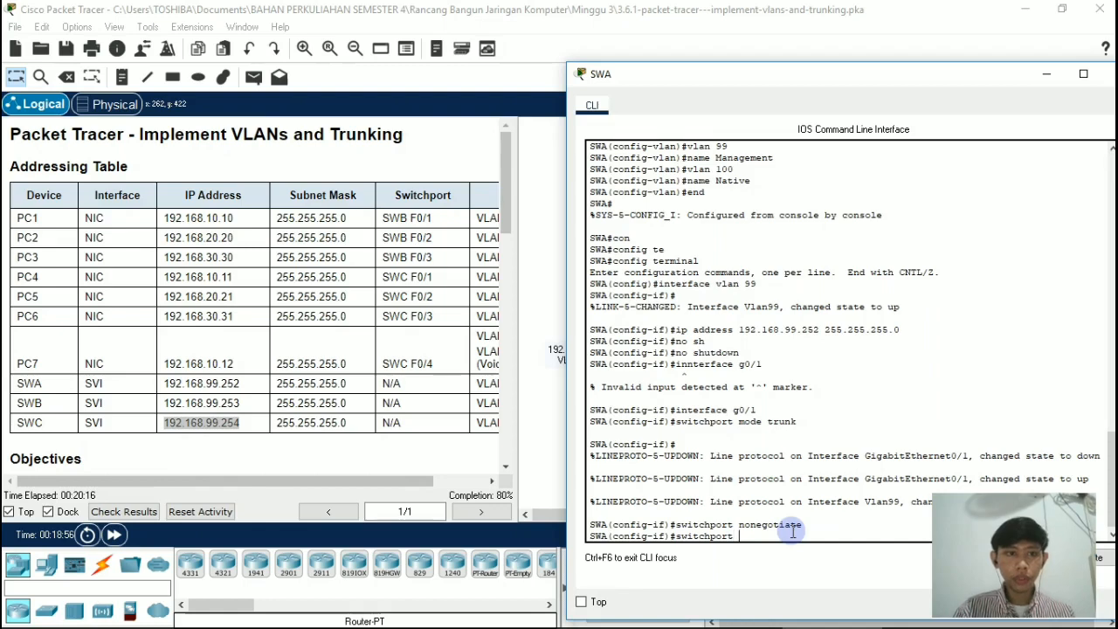
type("trun")
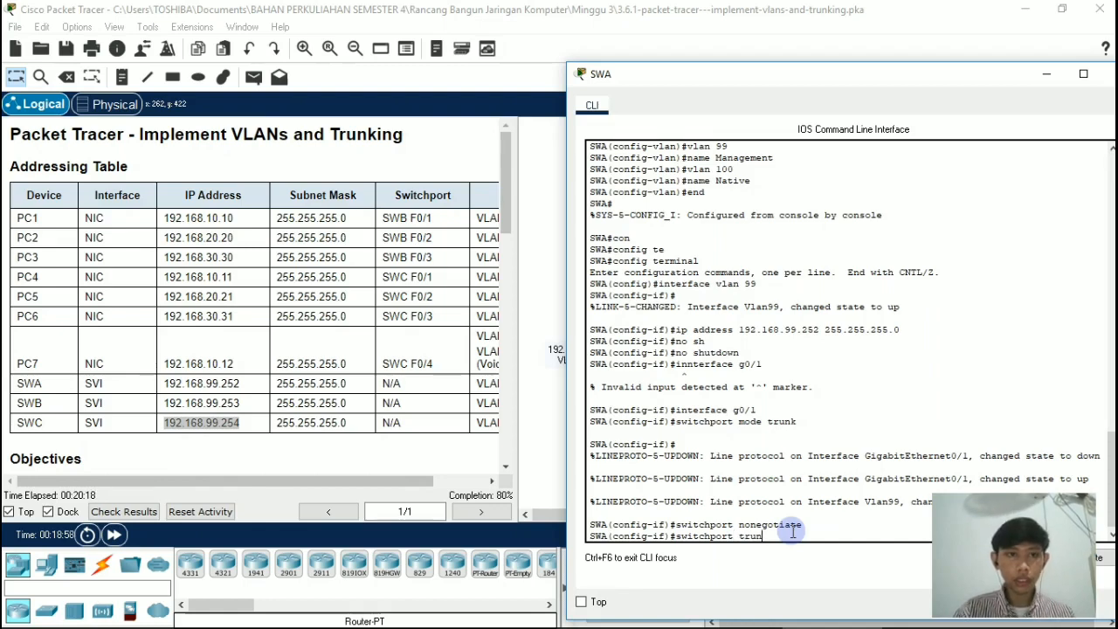
type("k nat")
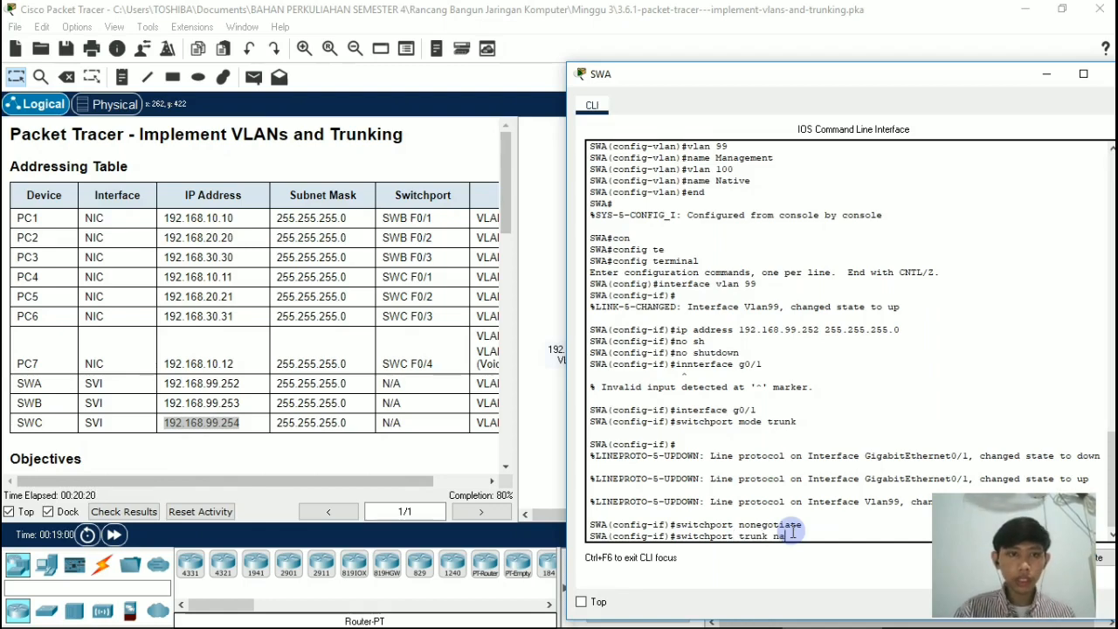
type("if vl")
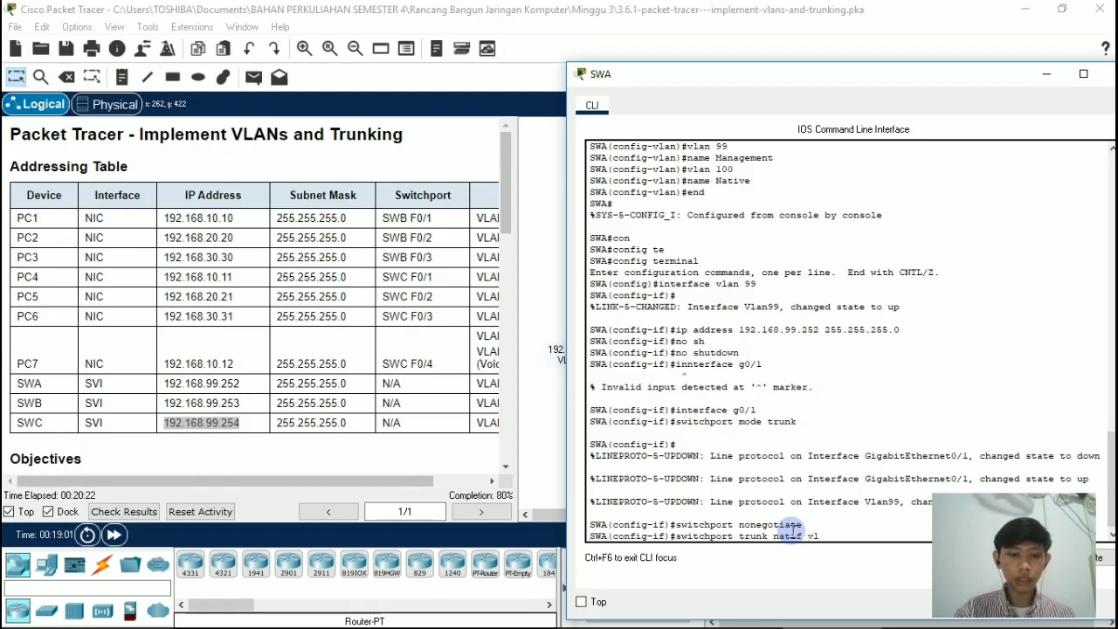
type("an 100")
key("Return")
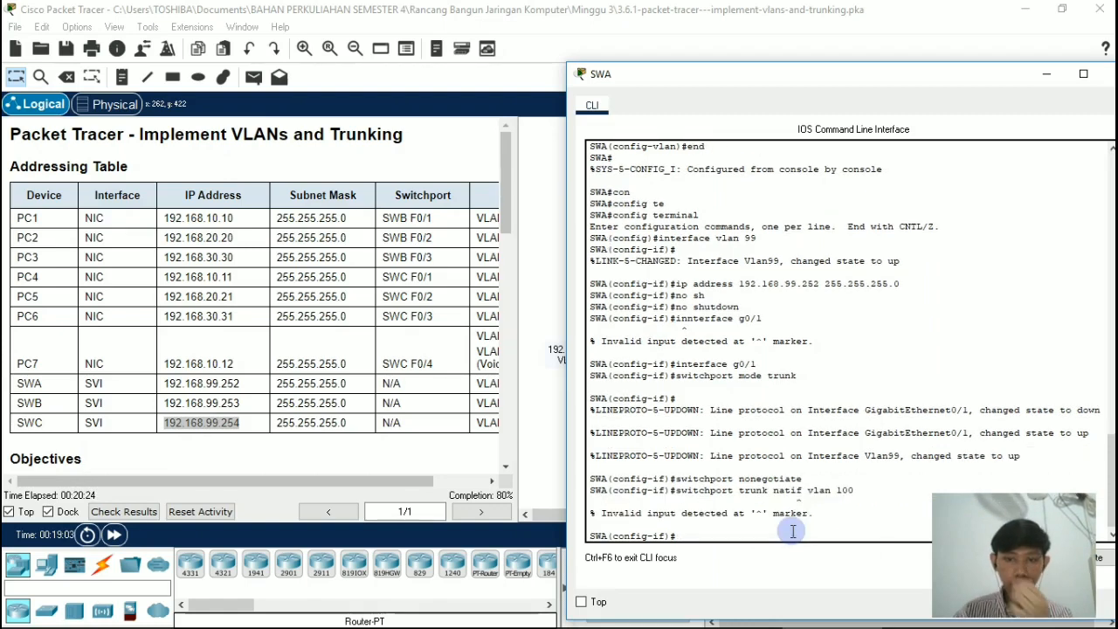
key("Up")
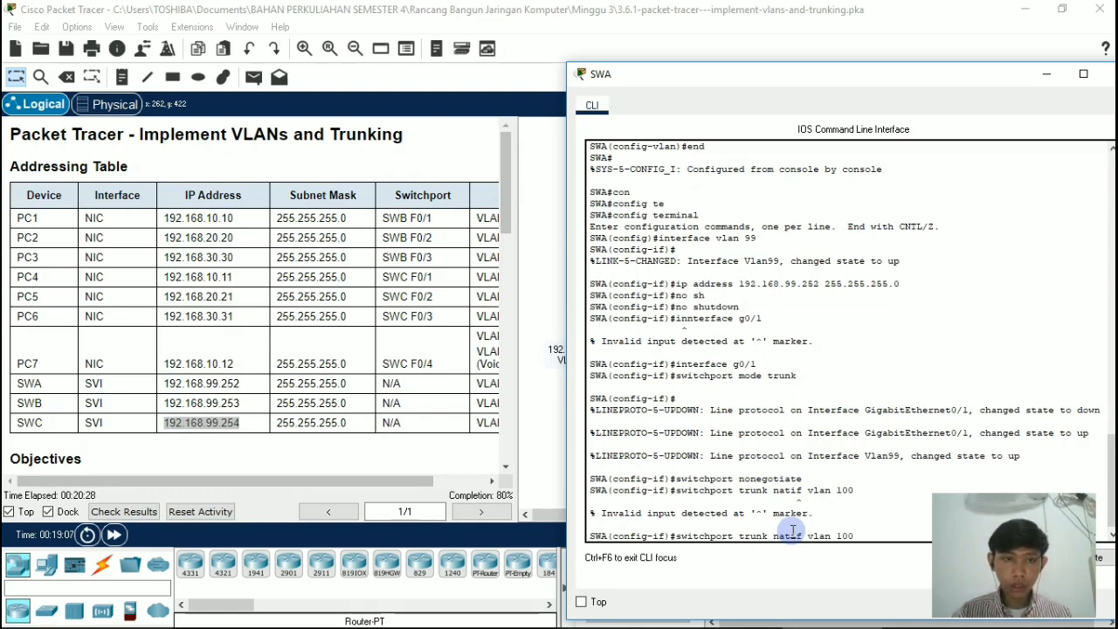
key("BackSpace")
type("ve")
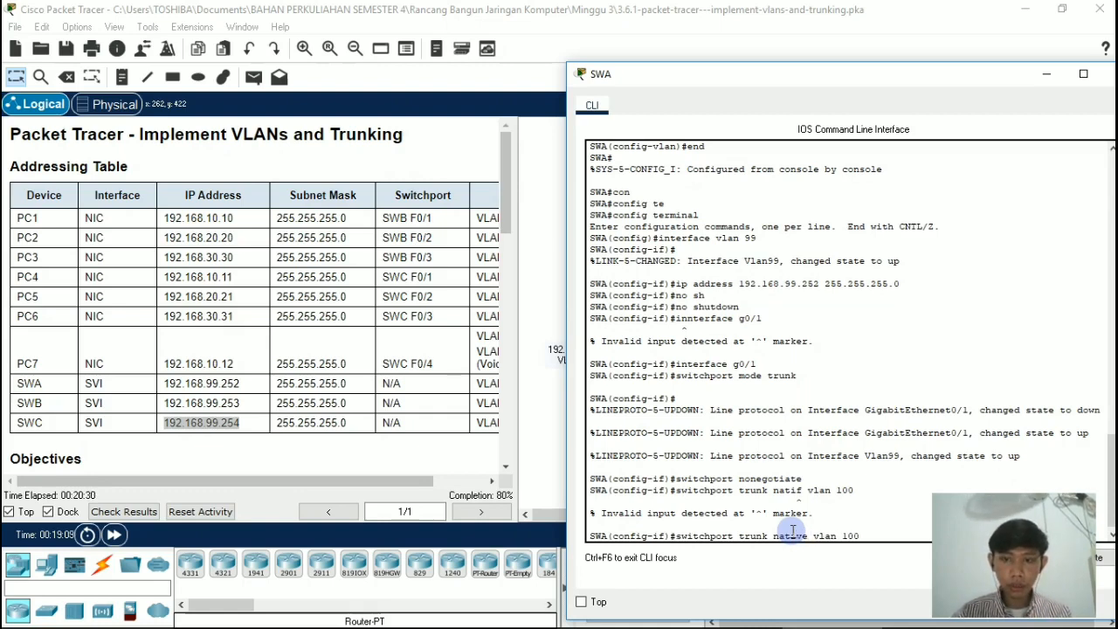
key("Return")
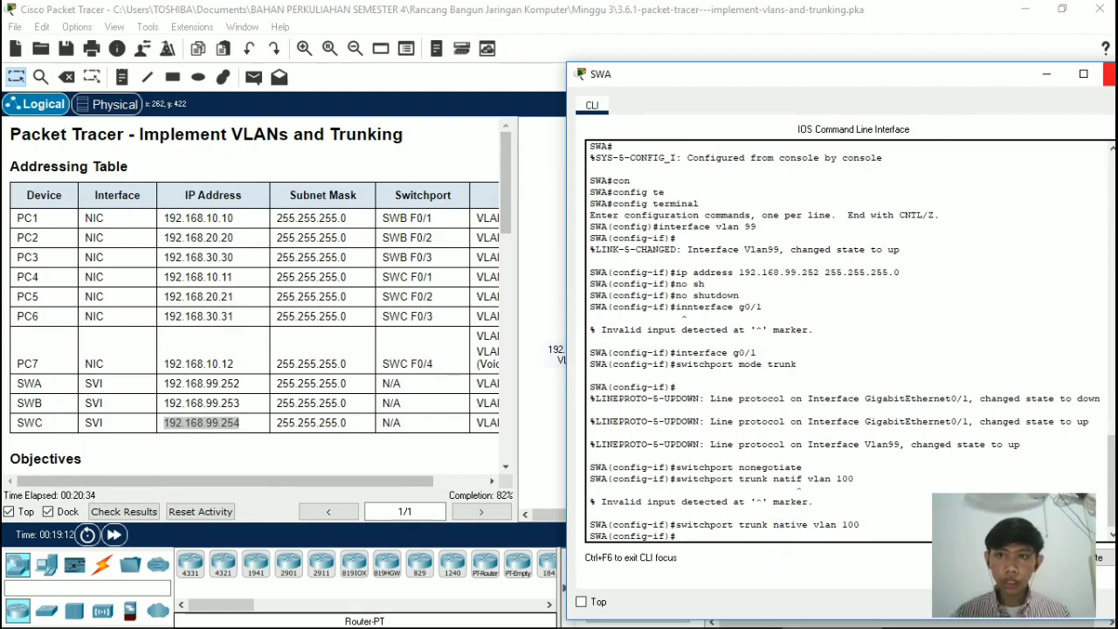
left_click(1110, 74)
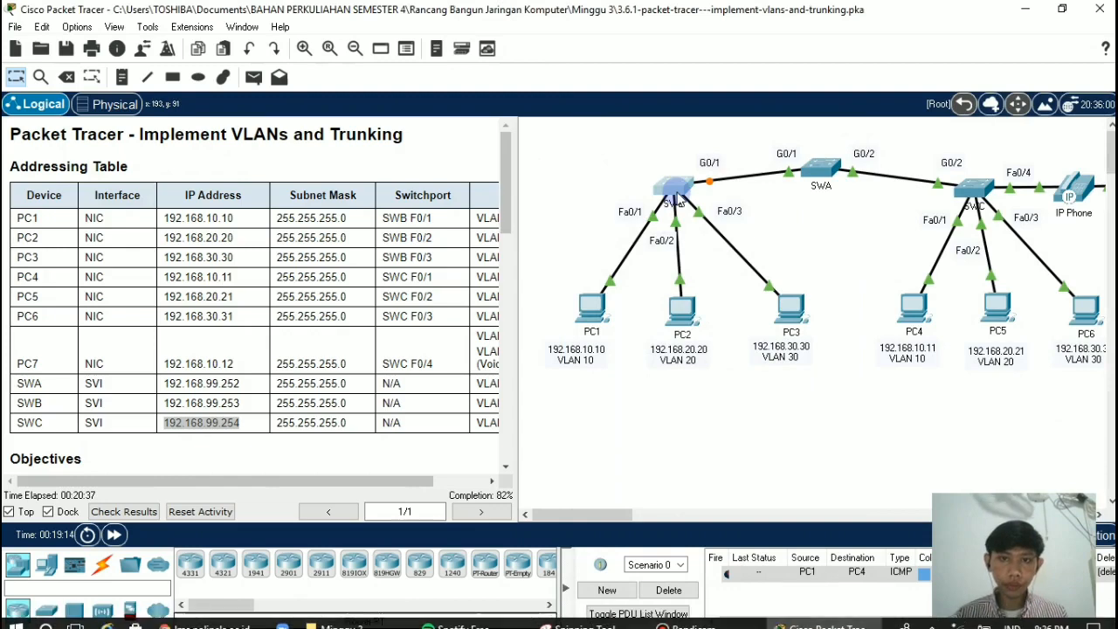
Step: Open the command line of switch SWB and enter configuration of its link to SWA with interface g0/1
left_click(677, 199)
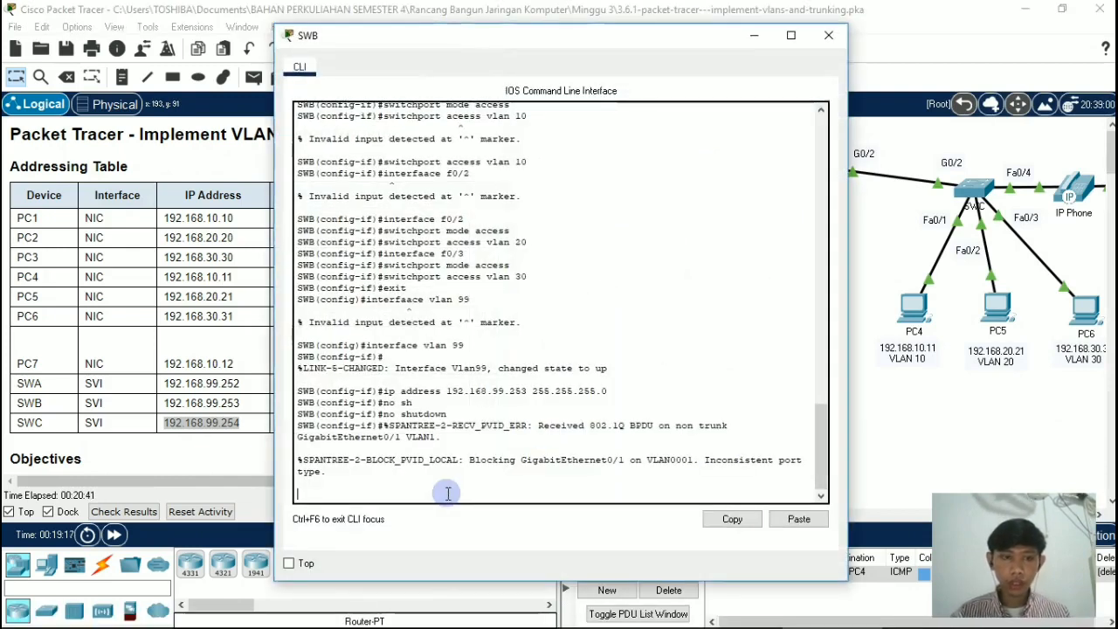
key("Return")
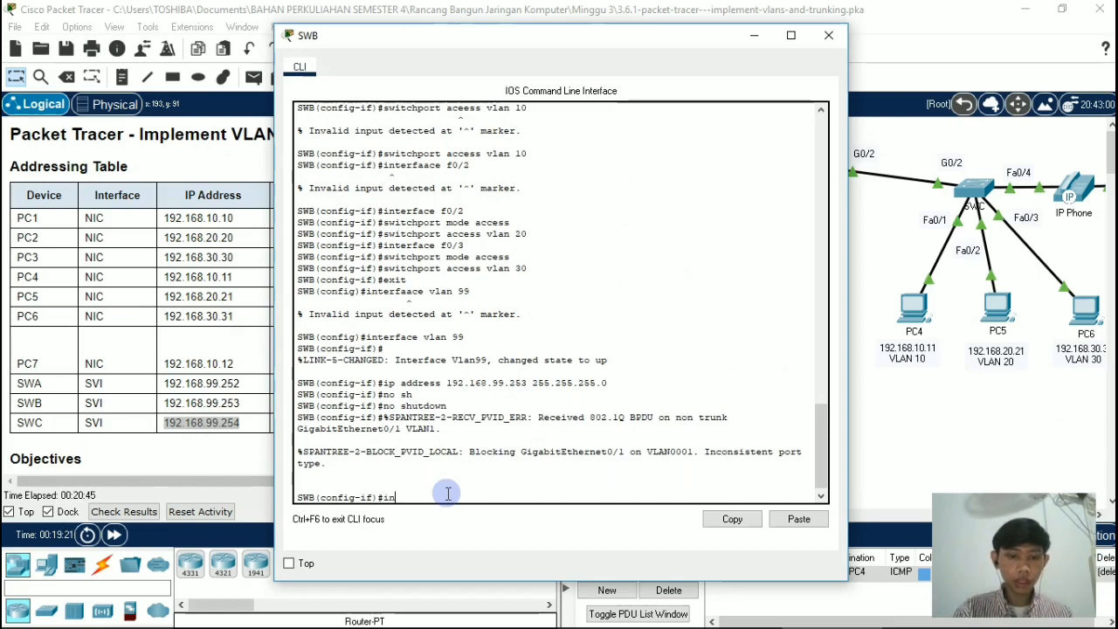
type("interface g0/1")
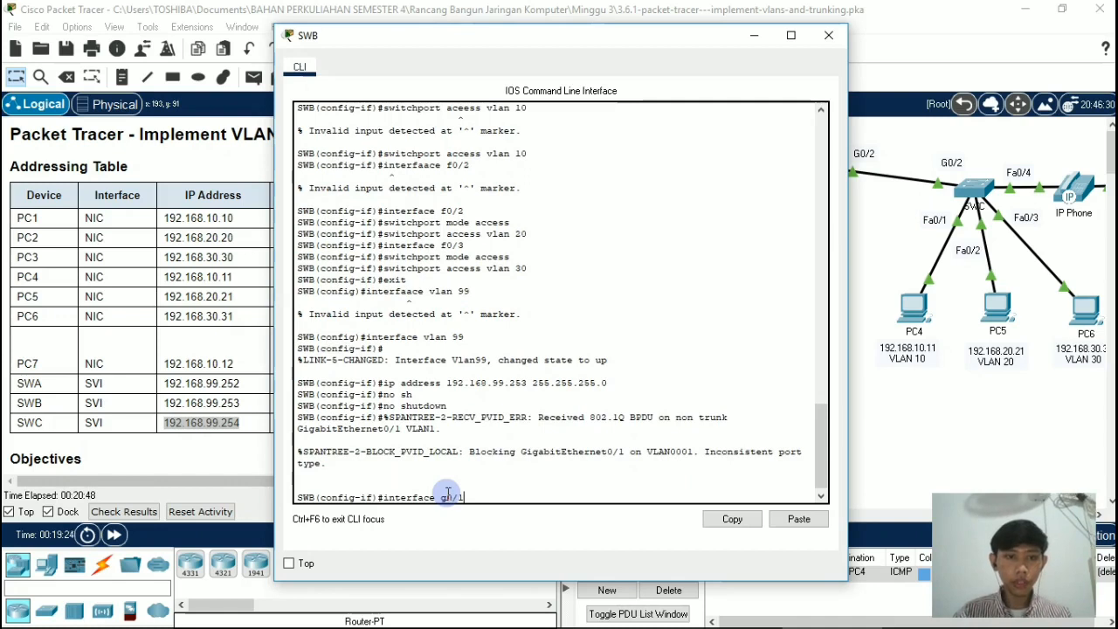
key("Return")
Step: Set interface g0/1 on switch SWB to a static trunk with switchport mode trunk
type("sw")
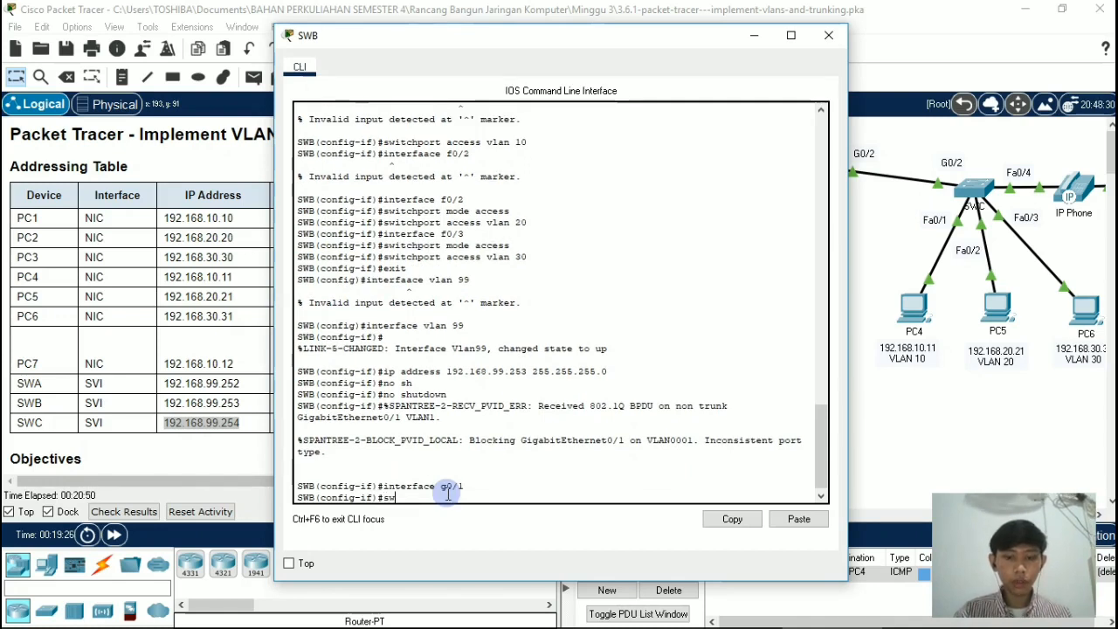
type("itchport ")
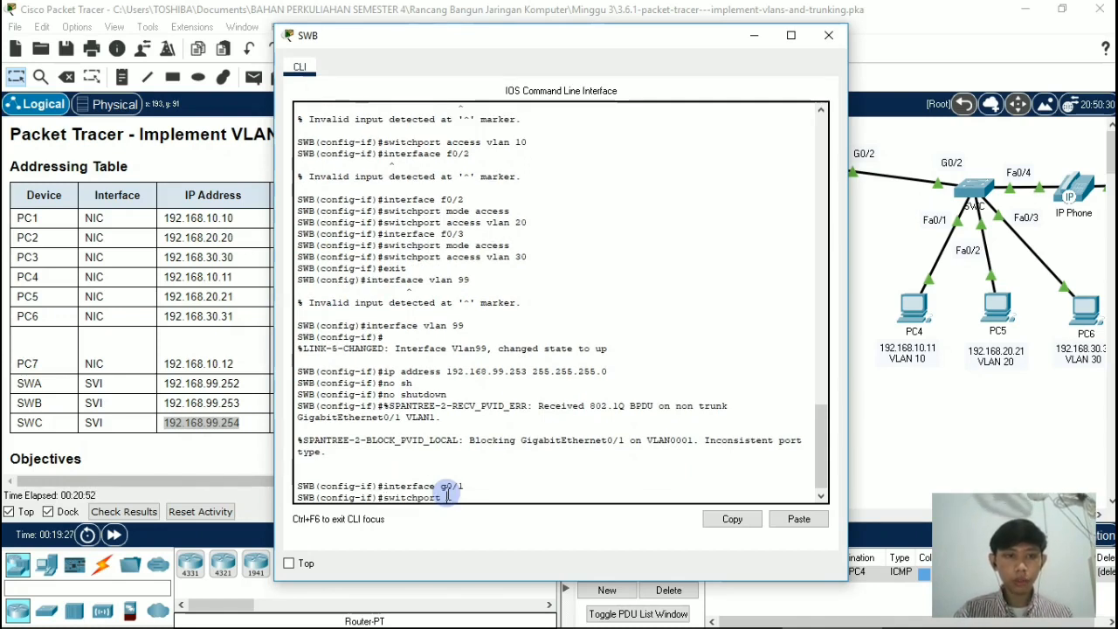
type("mode trun")
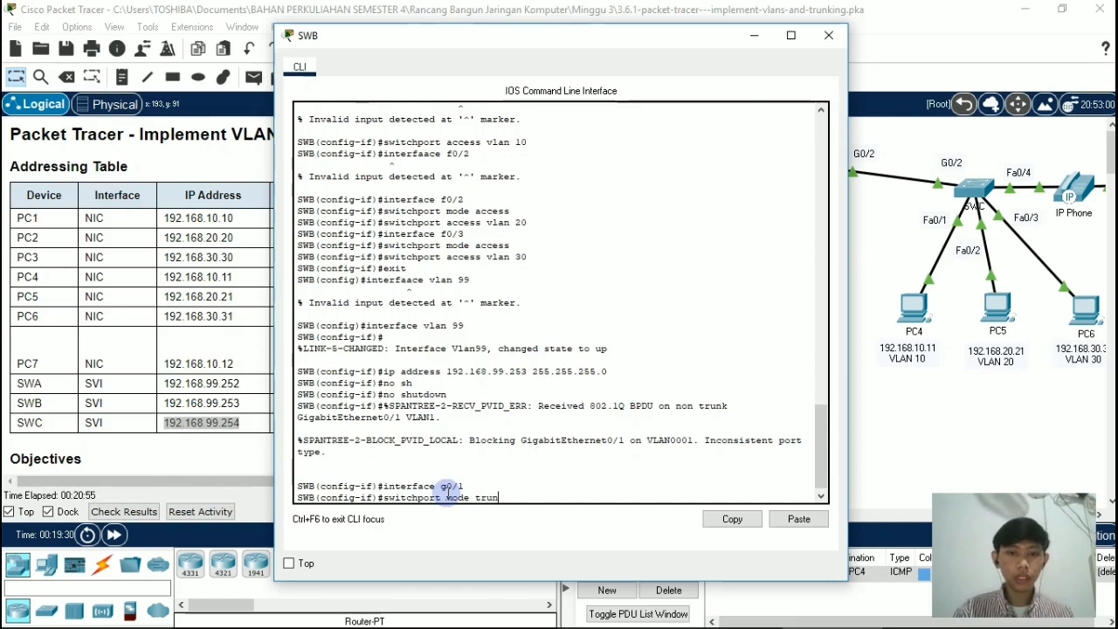
type("k")
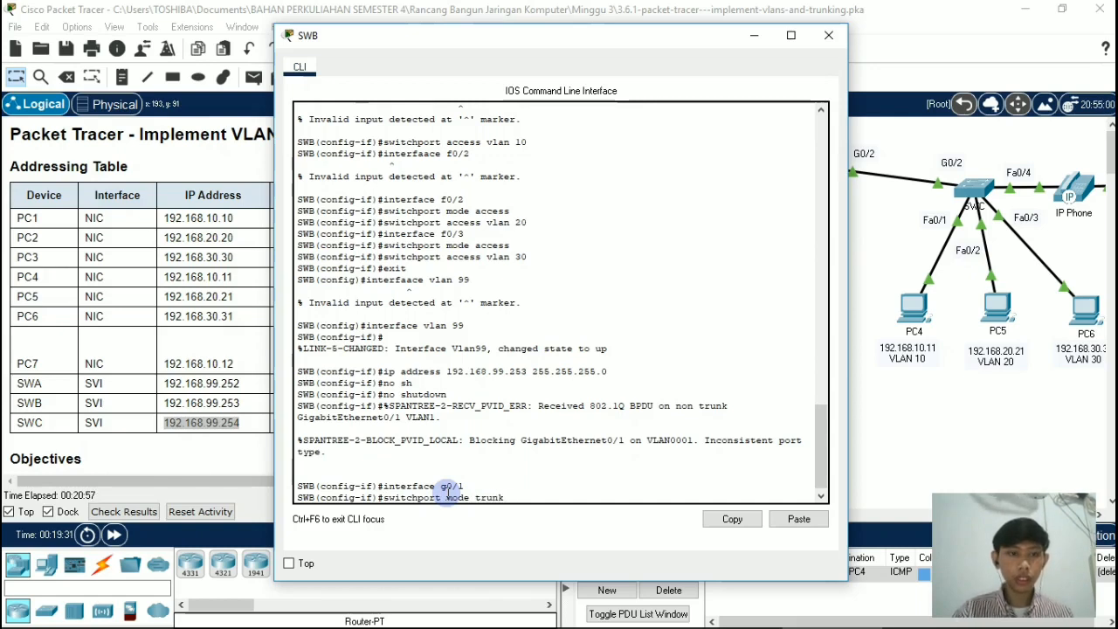
key("Return")
Step: Disable DTP on interface g0/1 of switch SWB with switchport nonegotiate
type("swit")
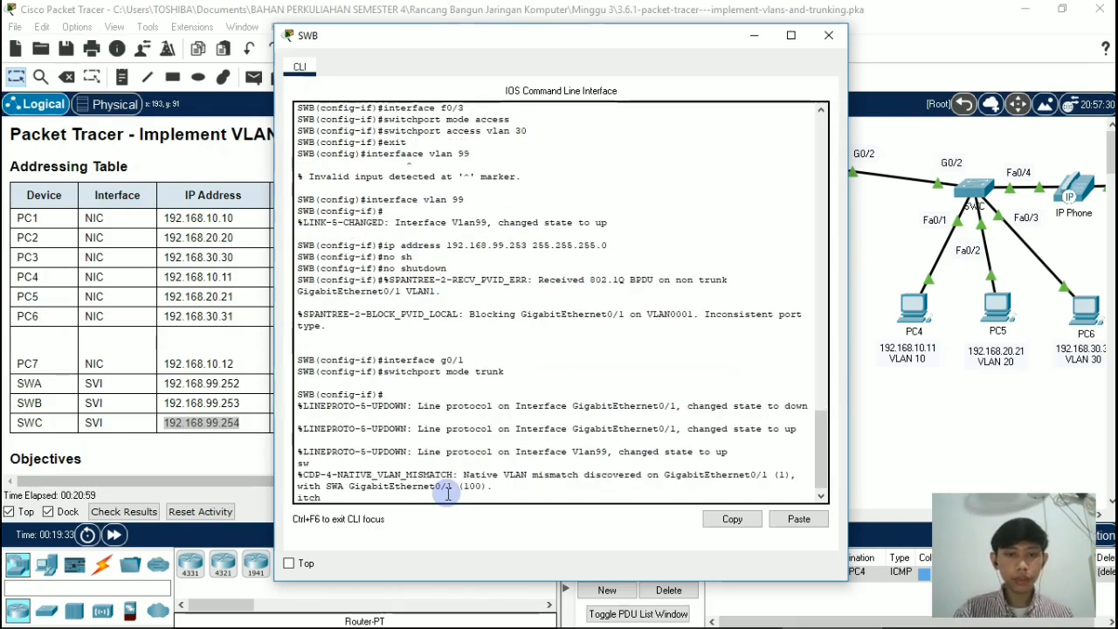
type("ch")
key("Return")
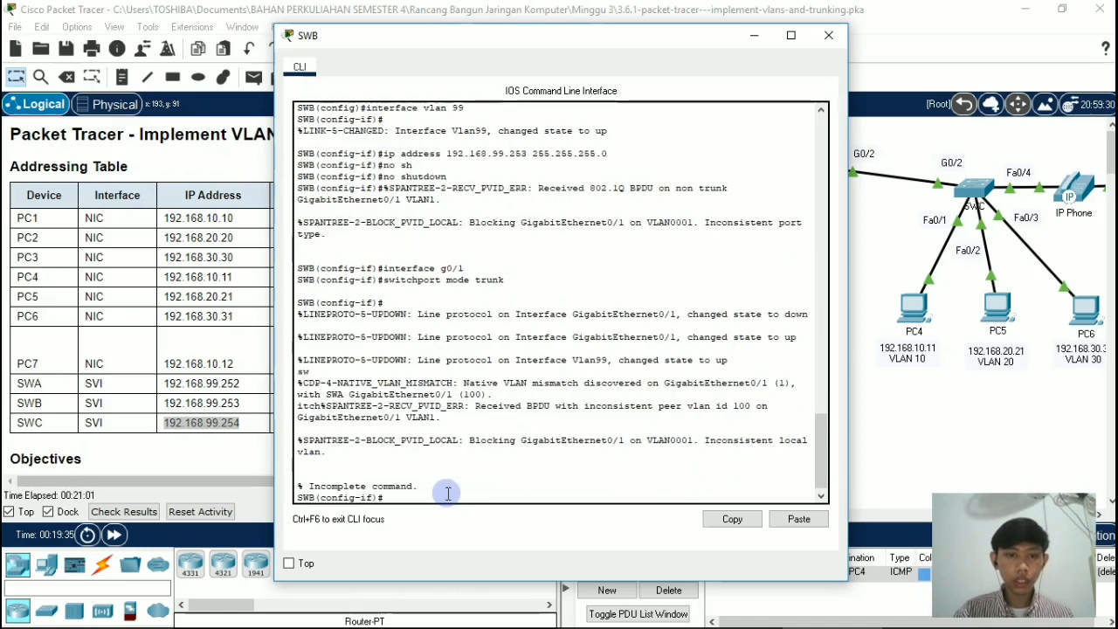
type("swit")
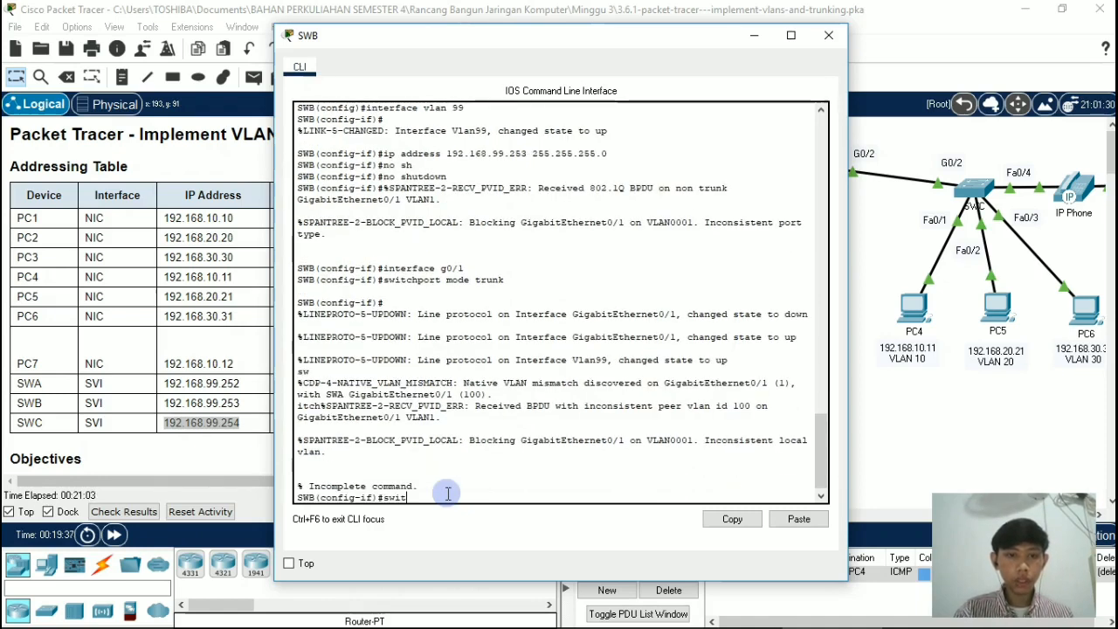
type("chport")
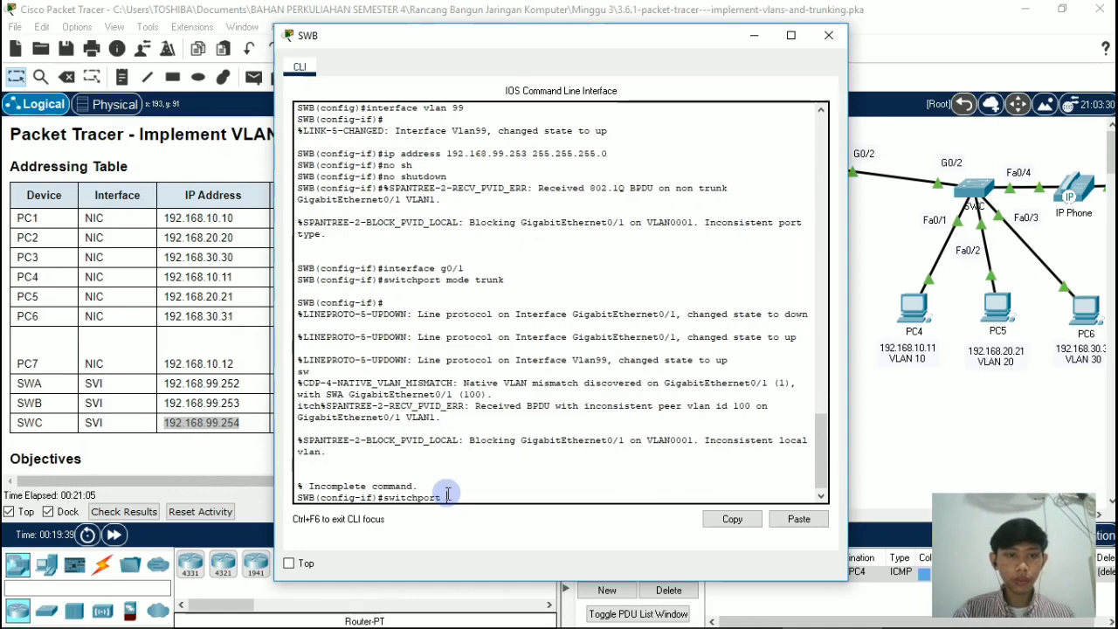
type(" none")
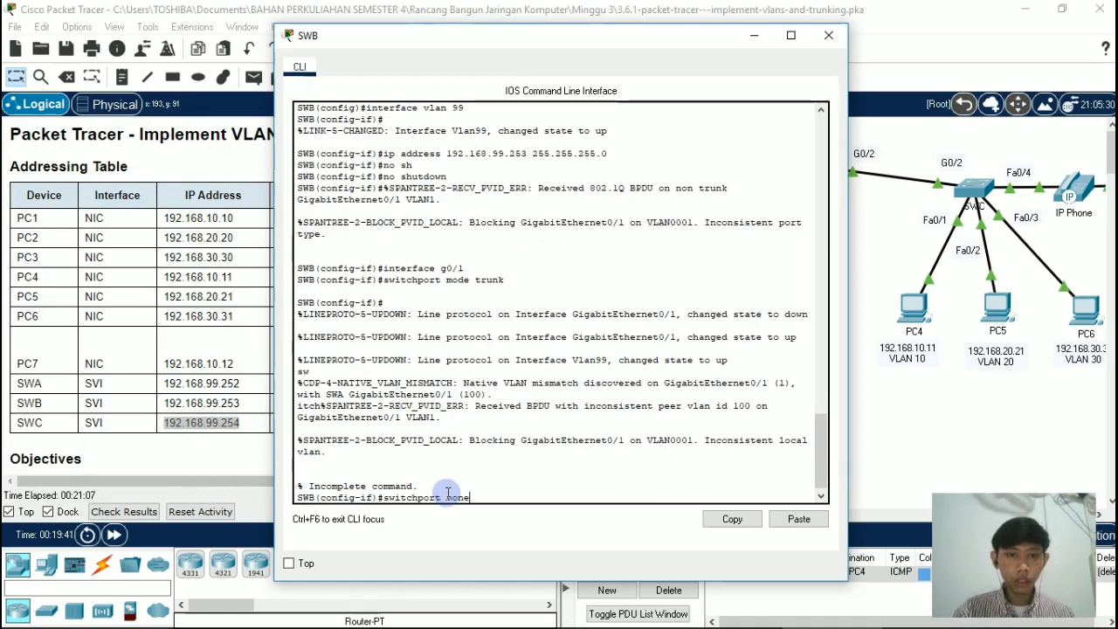
type("gotiate")
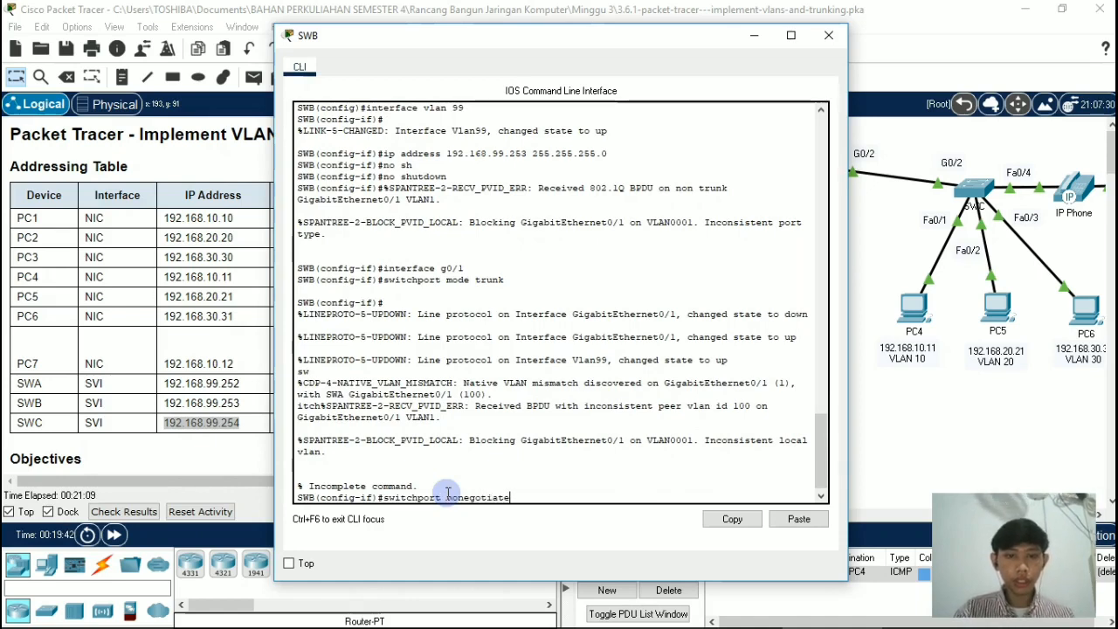
key("Return")
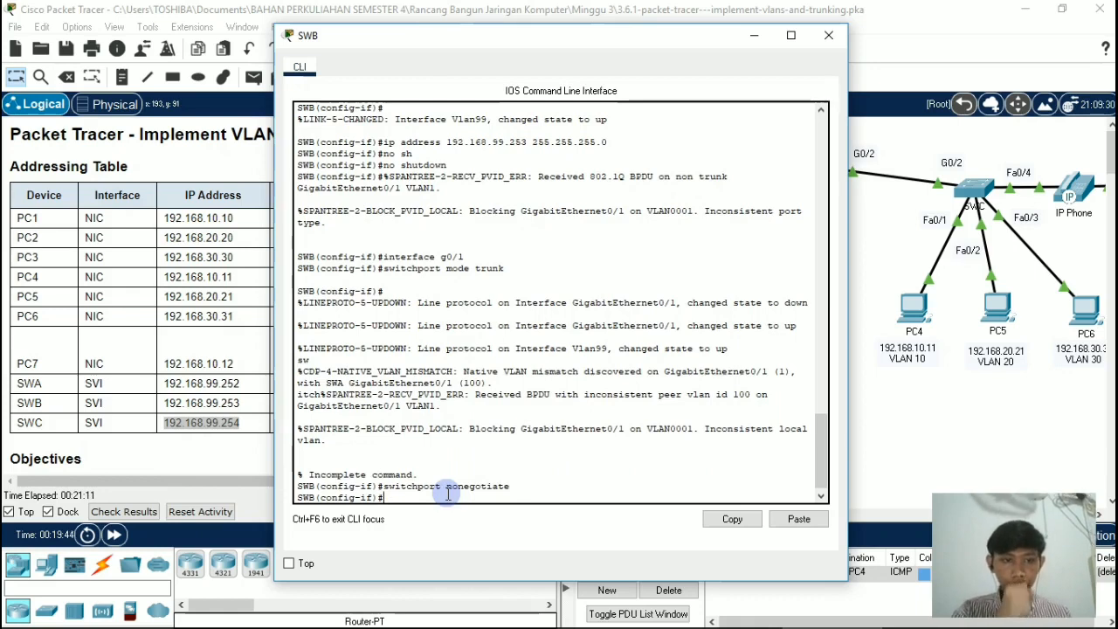
Step: Set VLAN 100 as the native VLAN on SWB's g0/1 with switchport trunk native vlan 100, and close the switch's window
type("switchport")
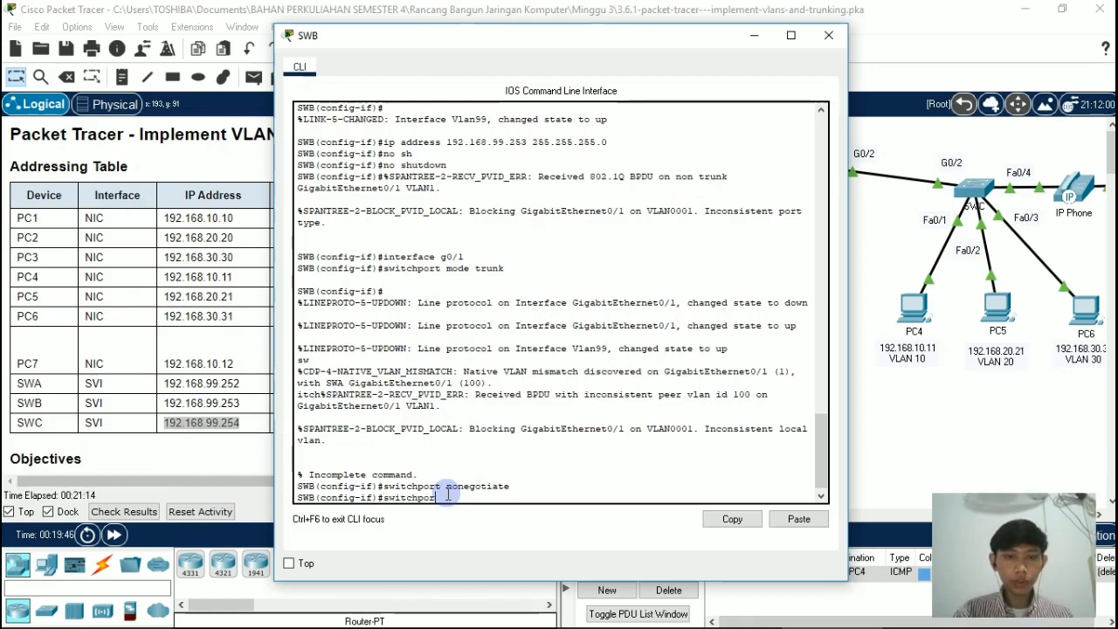
type(" trunk")
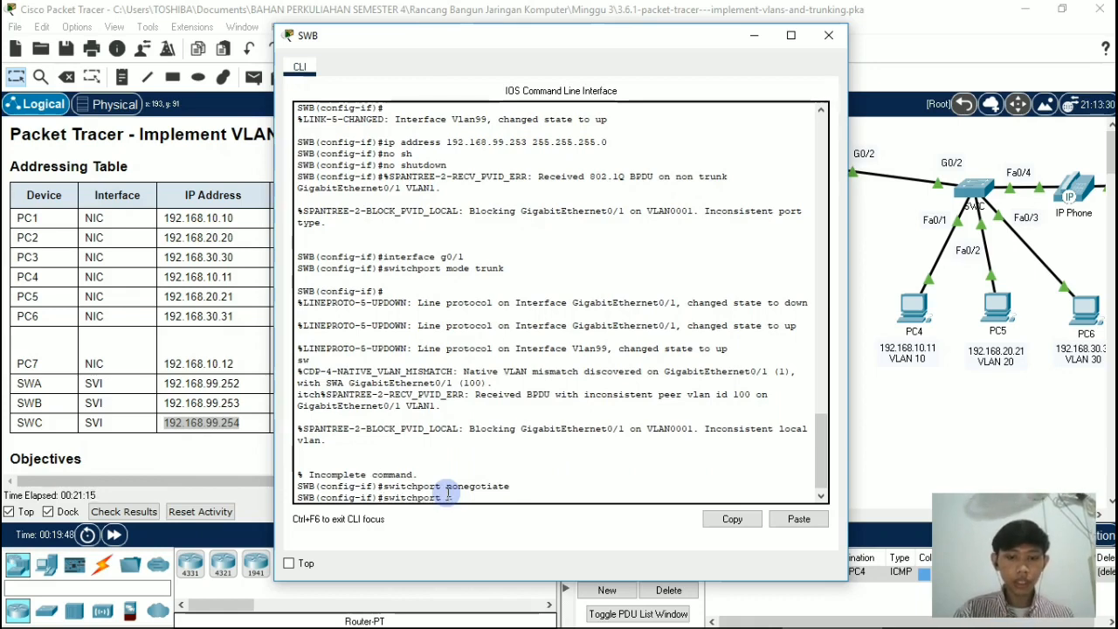
type(" nati")
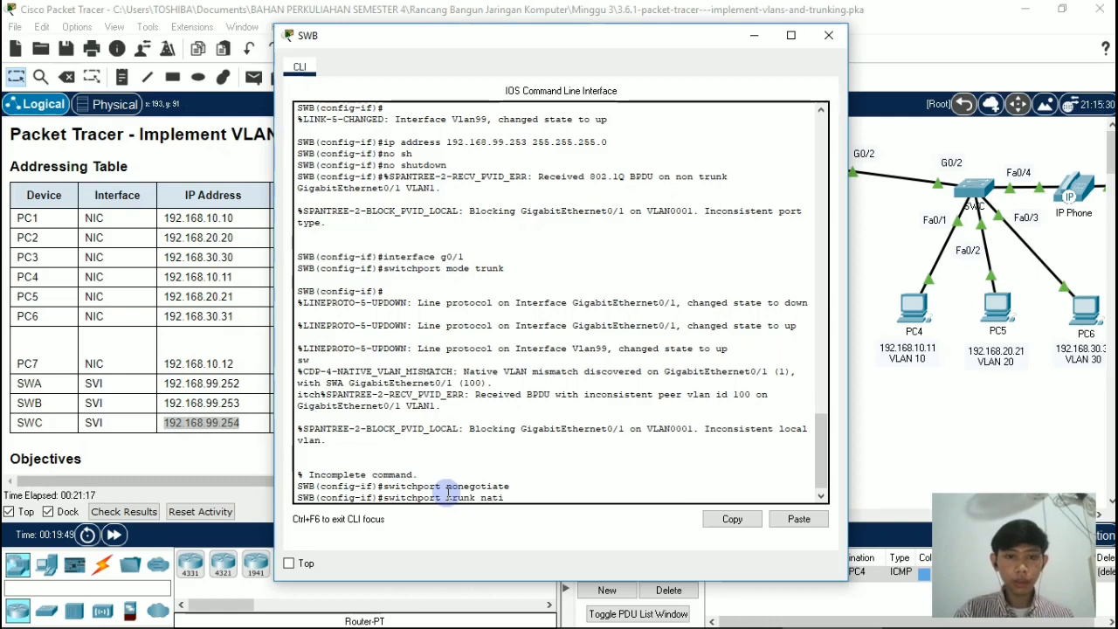
type("ve vlan 100")
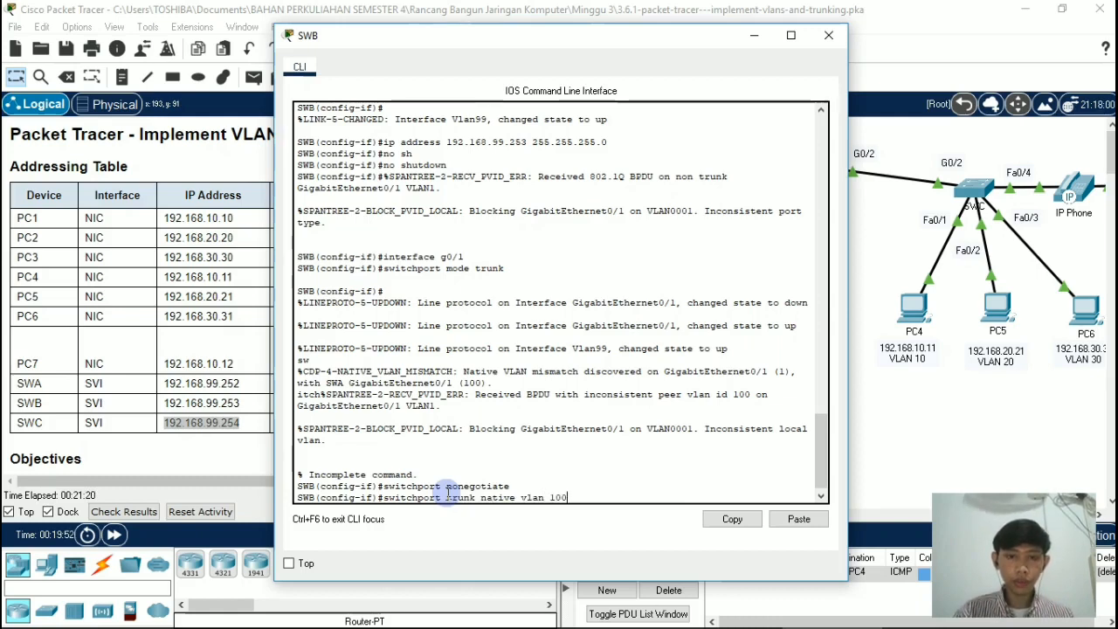
key("Return")
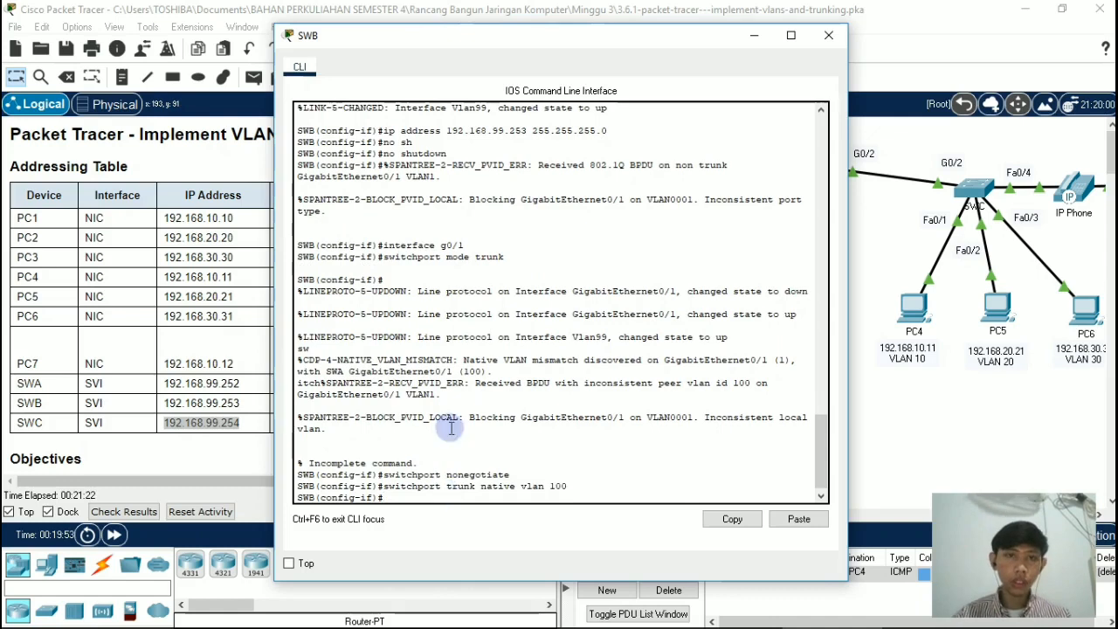
left_click(825, 37)
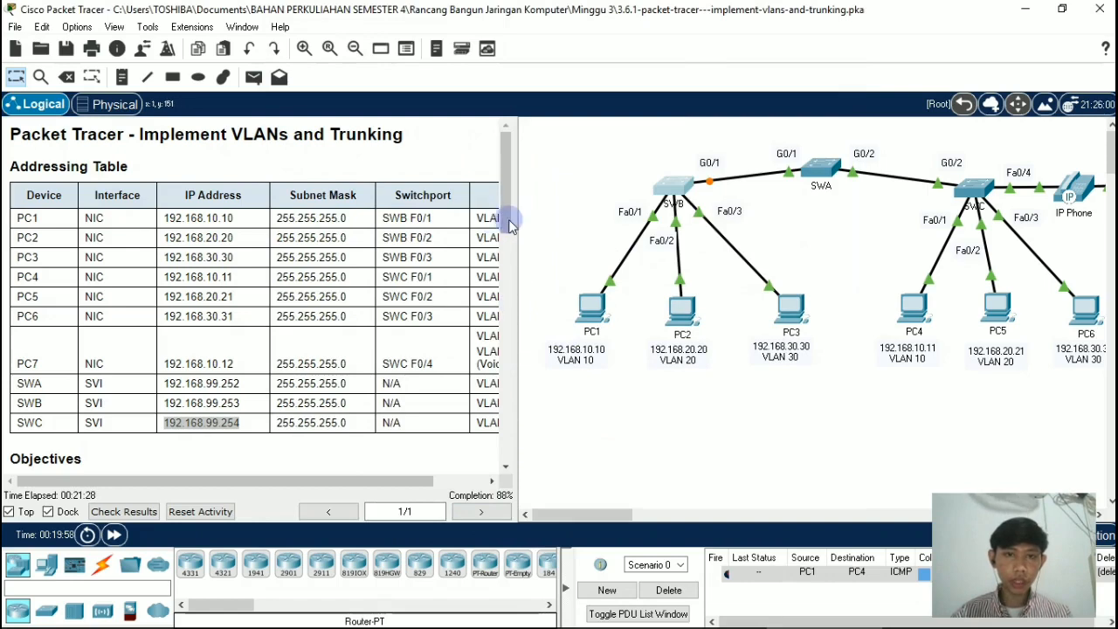
Step: Consult the Part 4 dynamic trunking instructions, then on switch SWA exit the g0/1 configuration and enter interface g0/2
left_click_drag(511, 225, 503, 477)
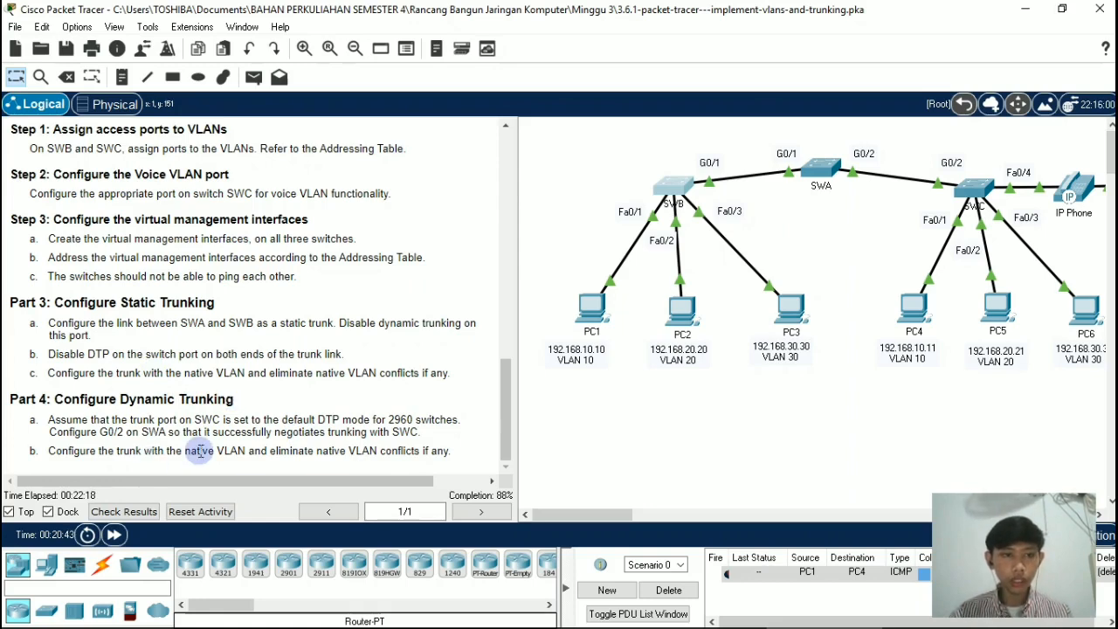
left_click(814, 169)
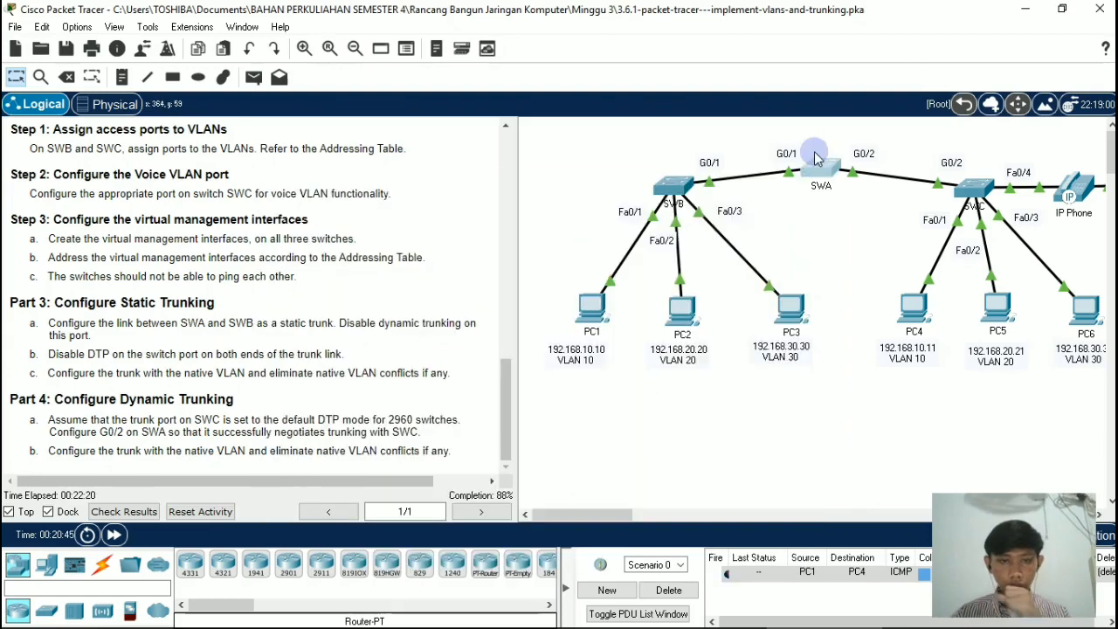
key("Return")
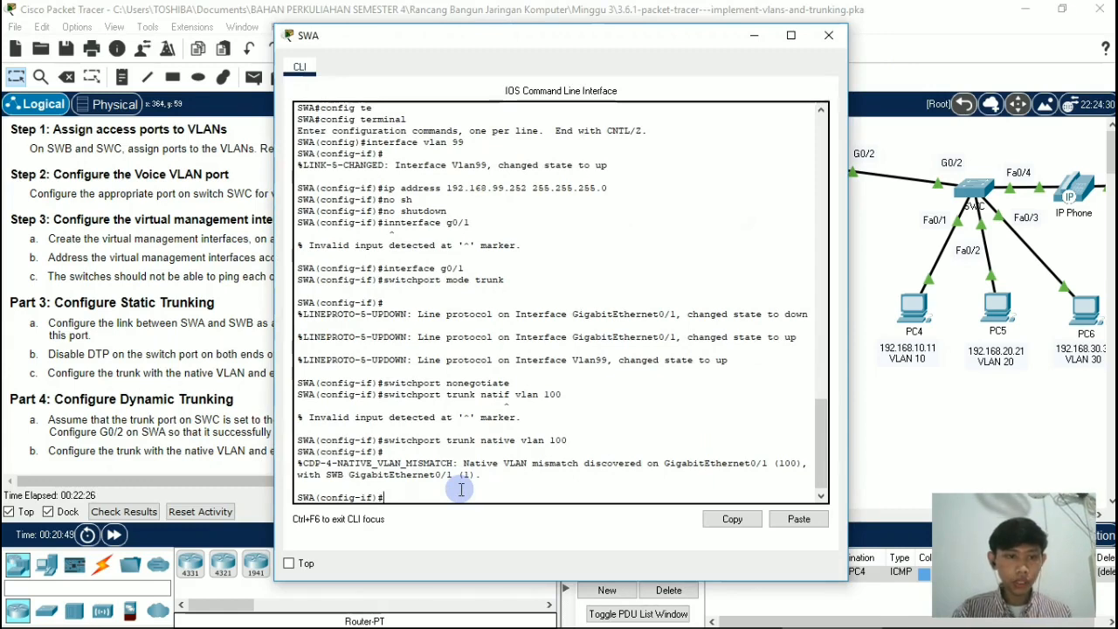
type("exit")
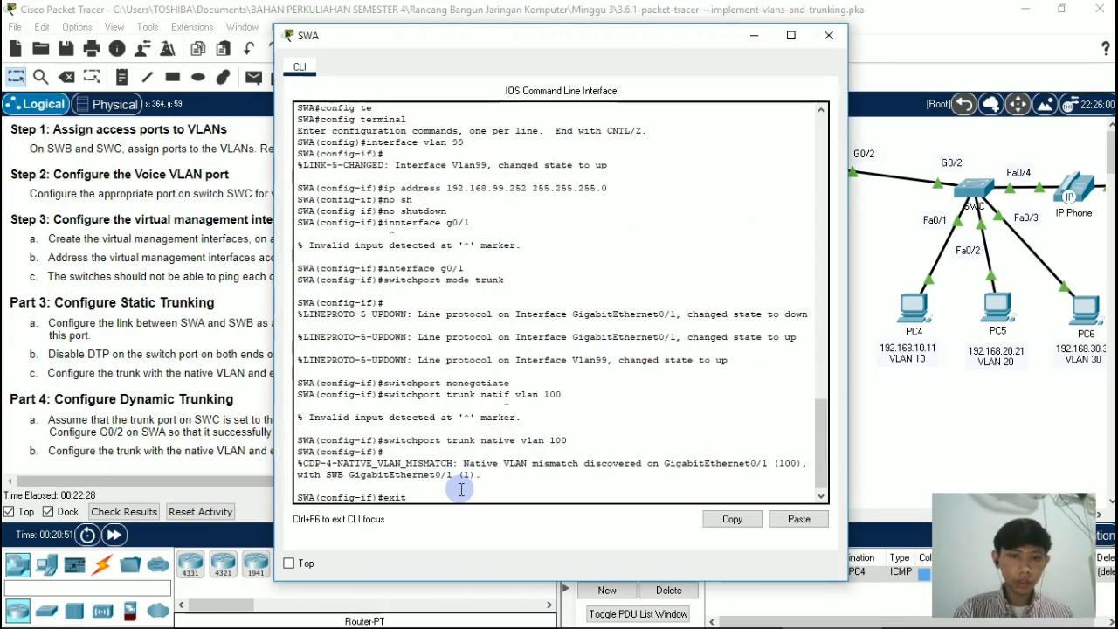
key("Return")
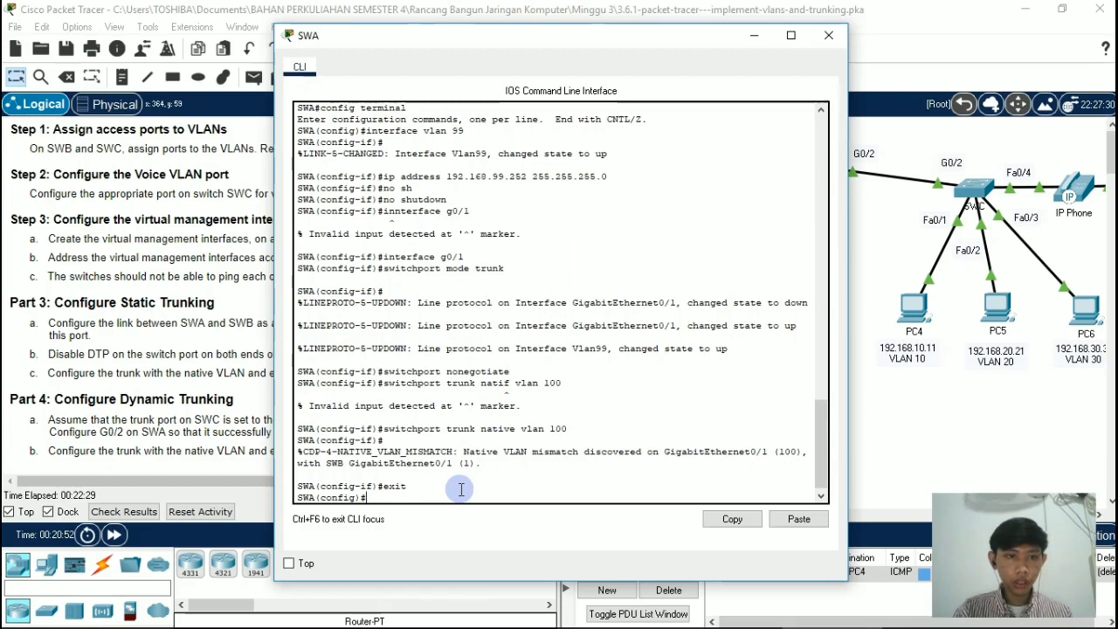
type("in")
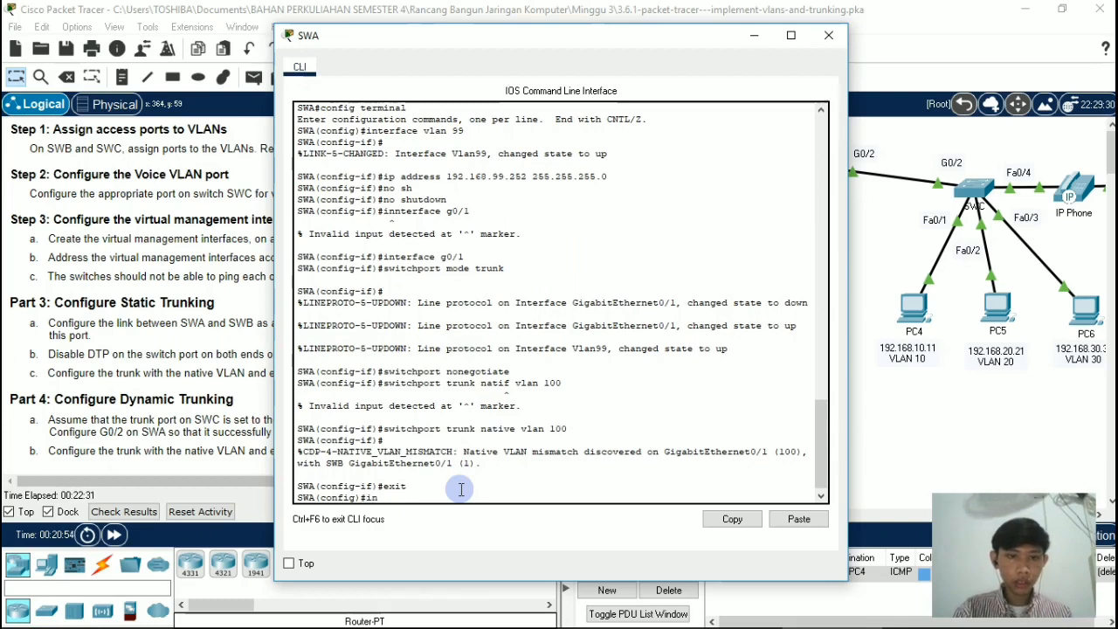
type("terface g")
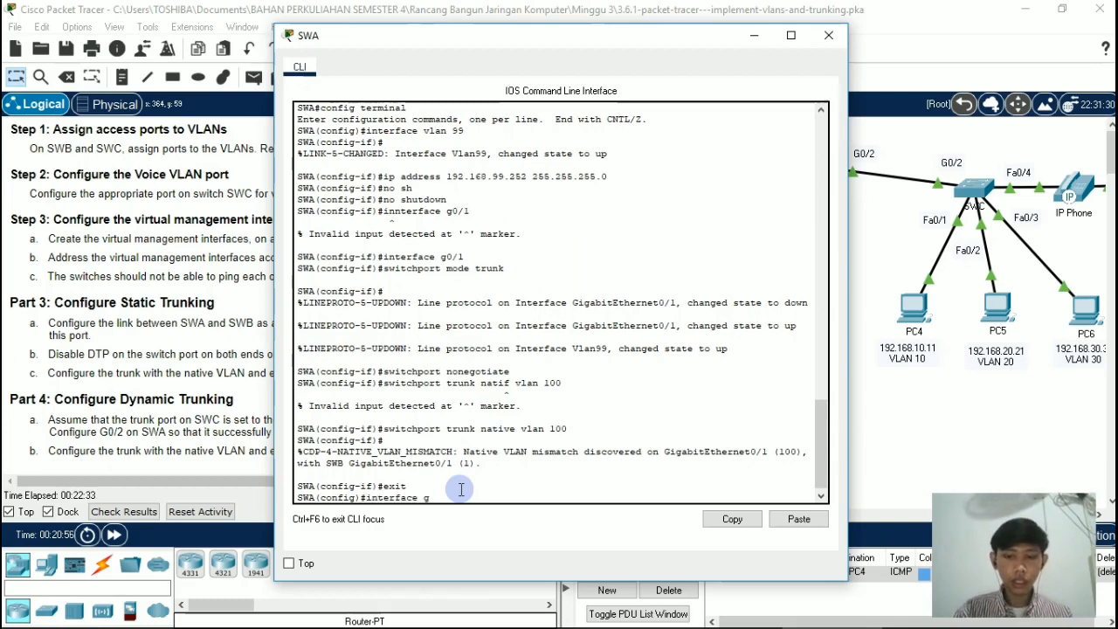
type("0/2")
key("Return")
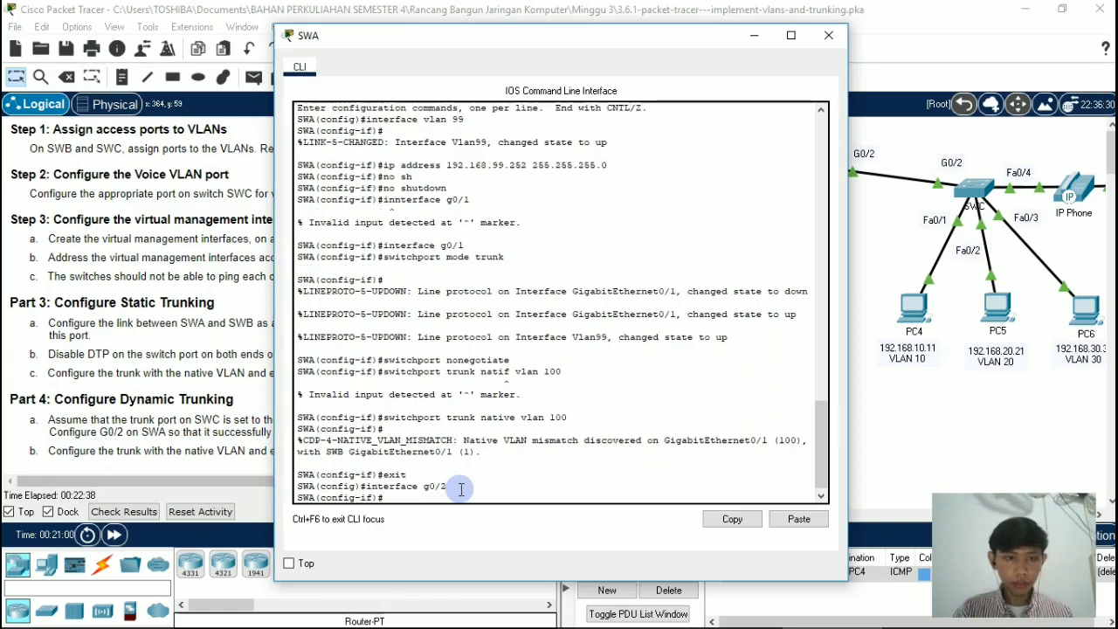
Step: Make SWA's g0/2 actively negotiate trunking with SWC using switchport mode dynamic desirable
type("switc")
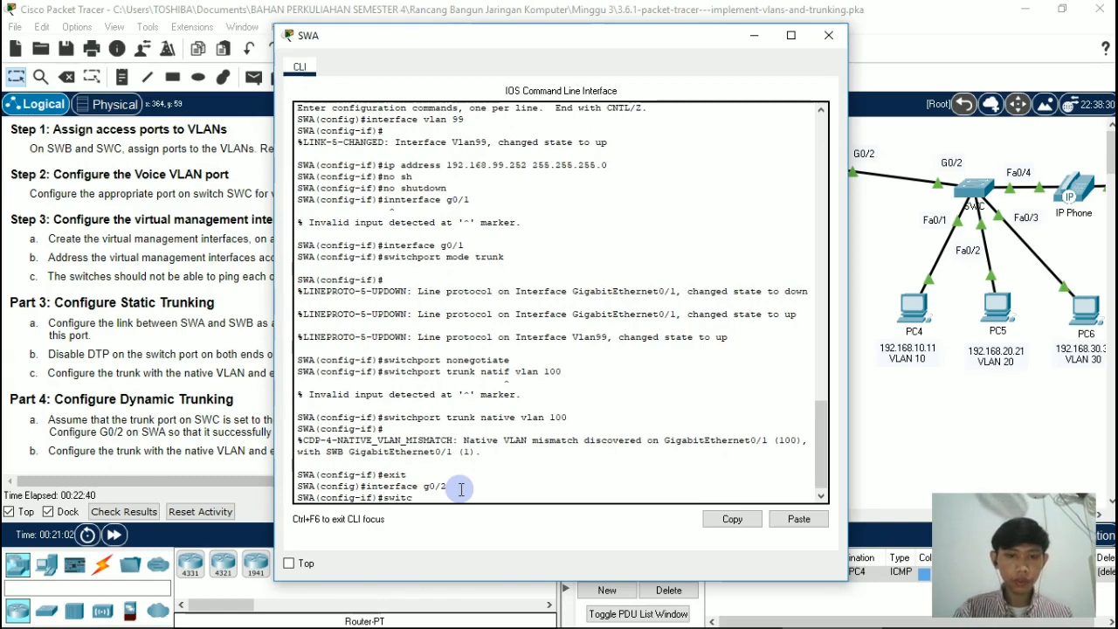
type("hport mode")
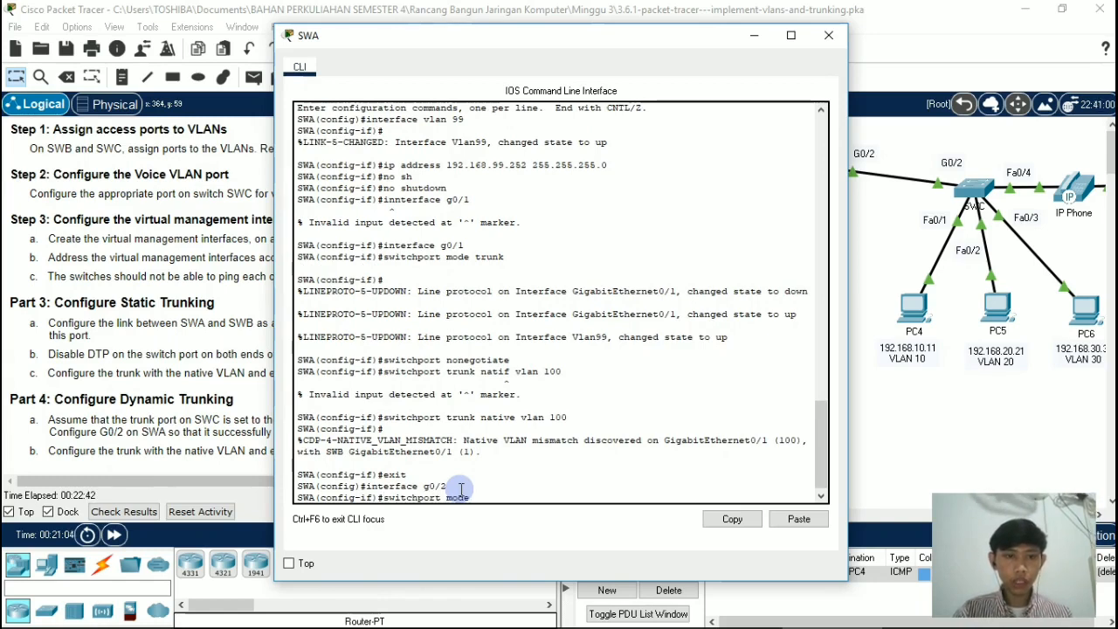
type(" dyna")
type("mi")
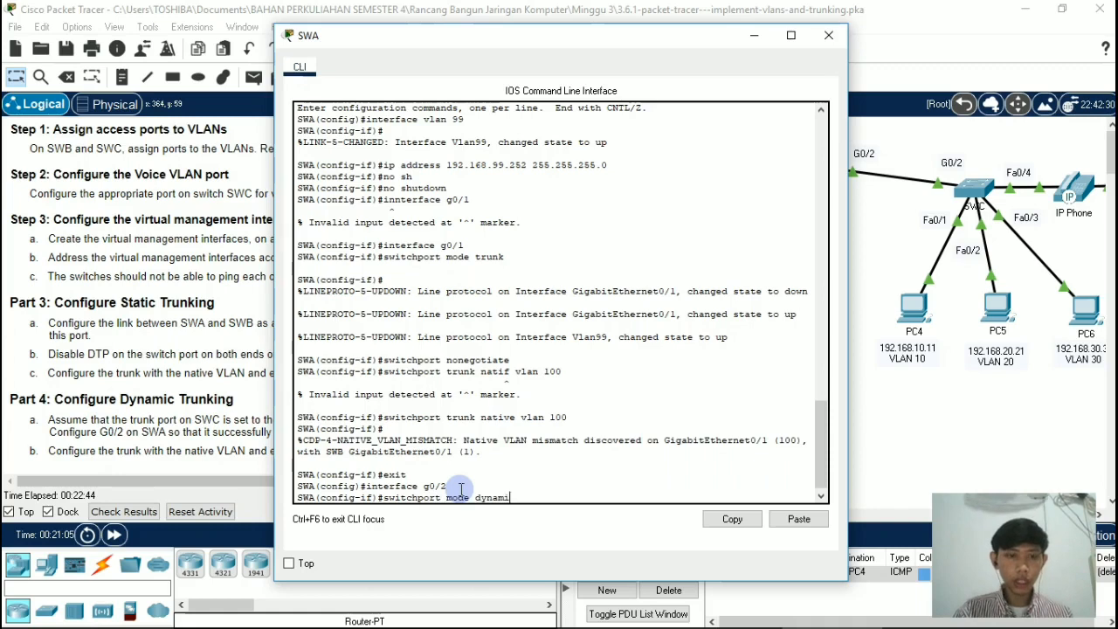
type("c de")
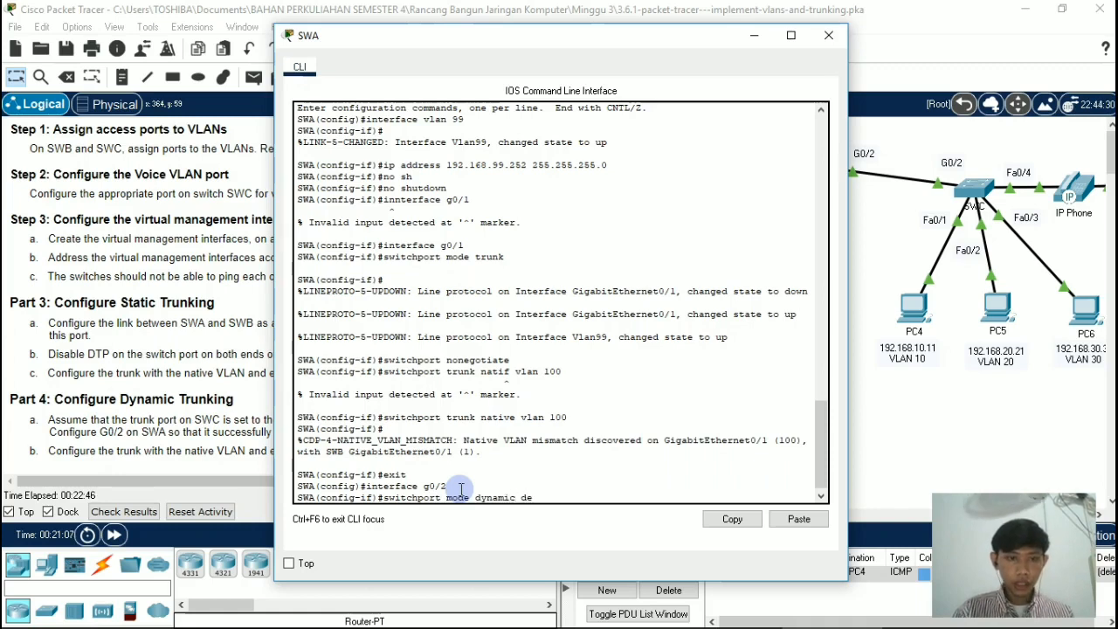
type("sirable")
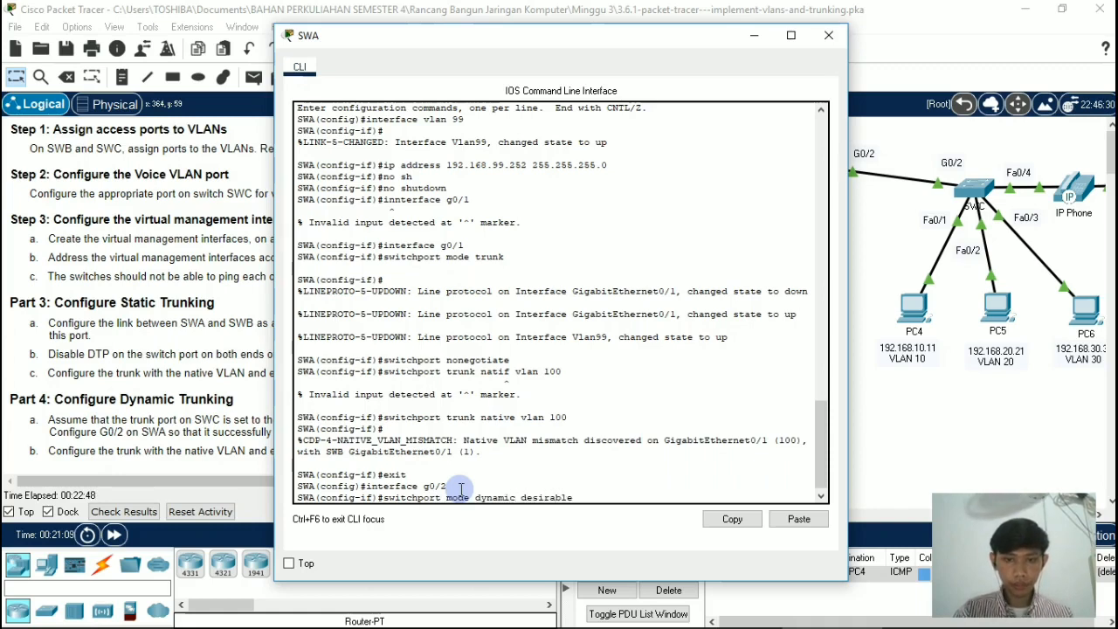
key("Return")
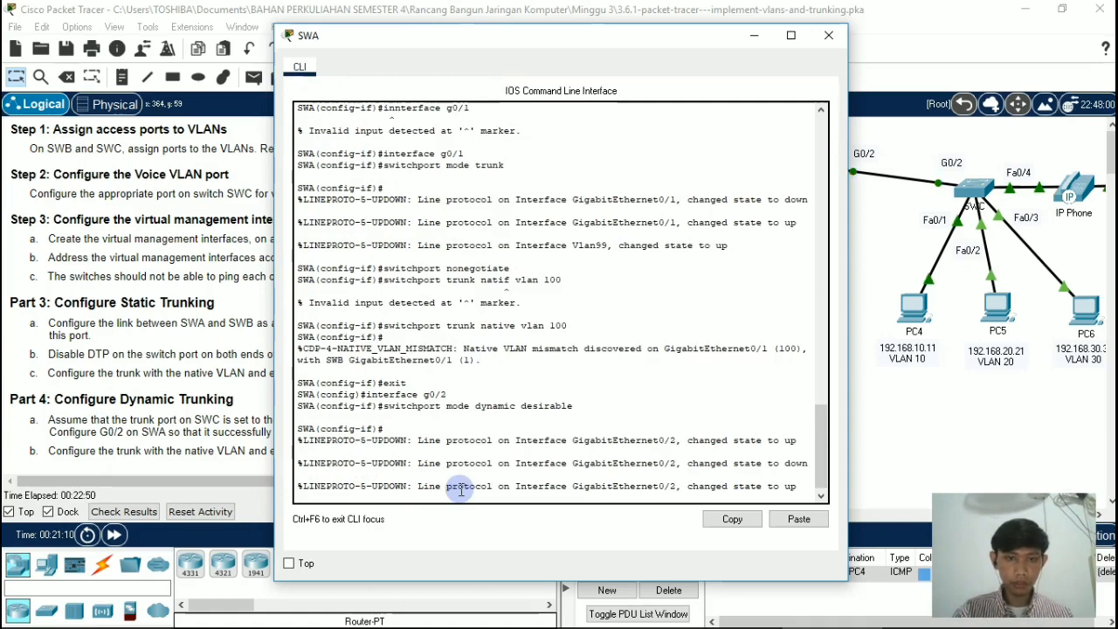
key("Return")
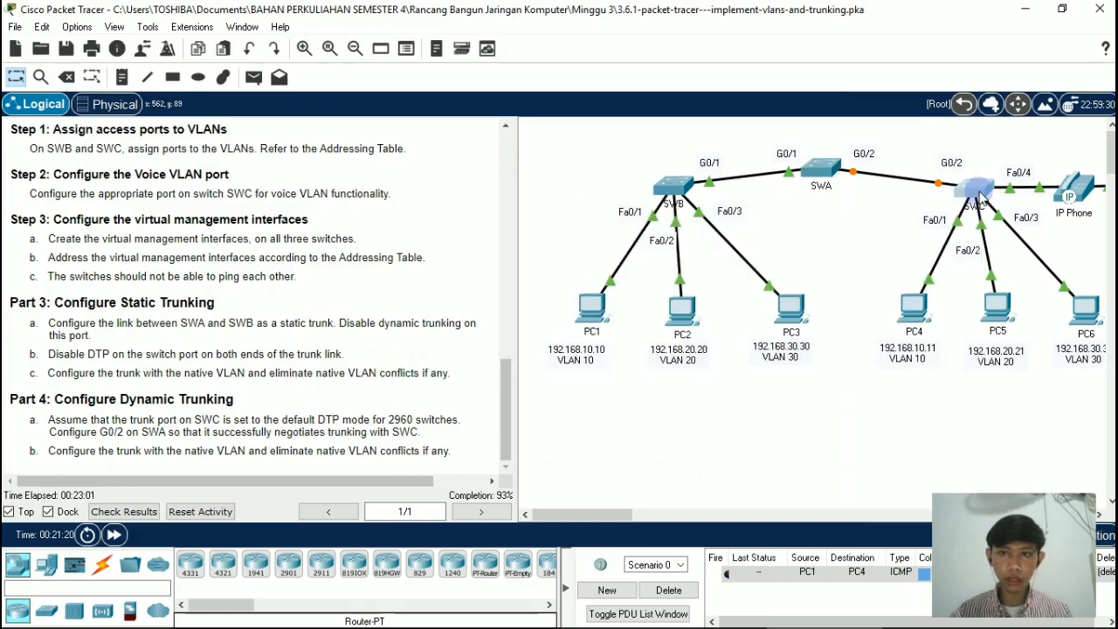
Step: Open switch SWC's command line and enter configuration of interface g0/2, its link to SWA
left_click(981, 201)
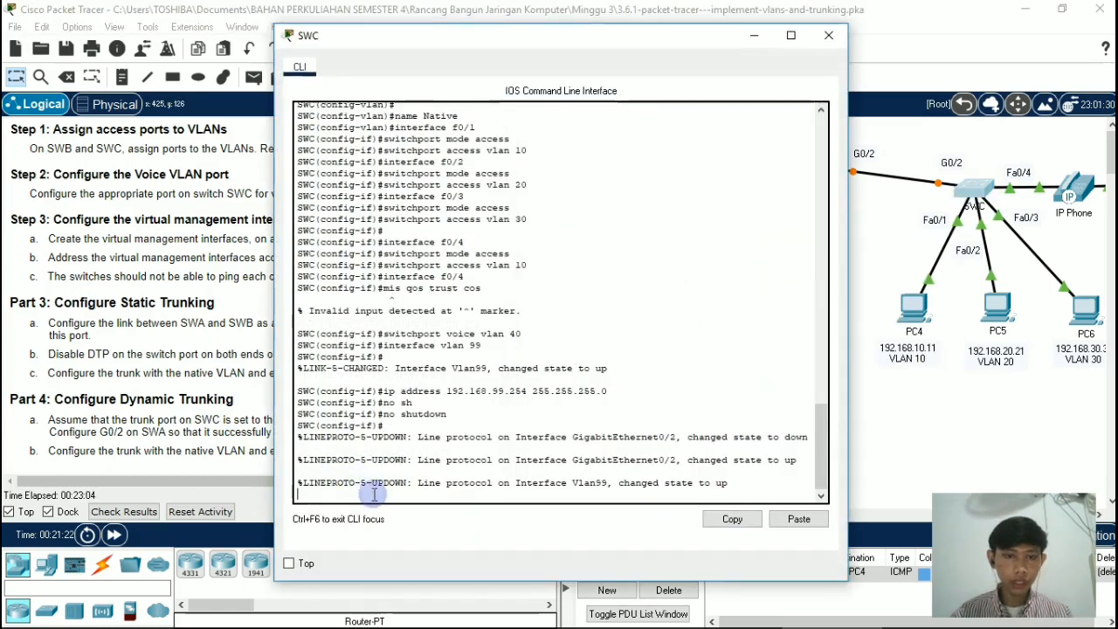
key("Return")
type("inter")
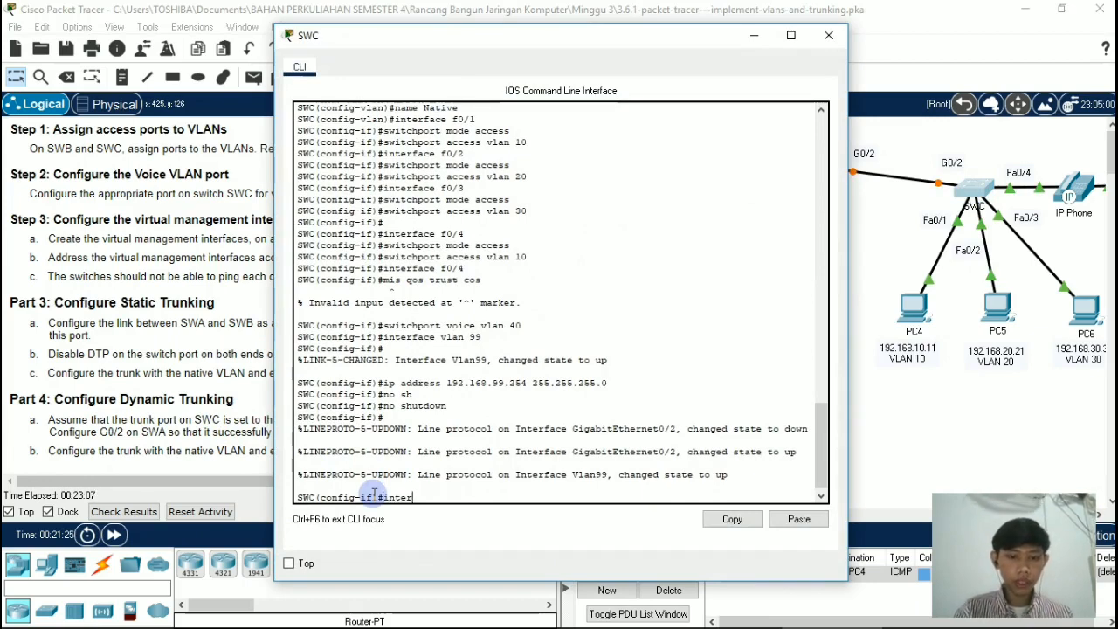
key("Tab")
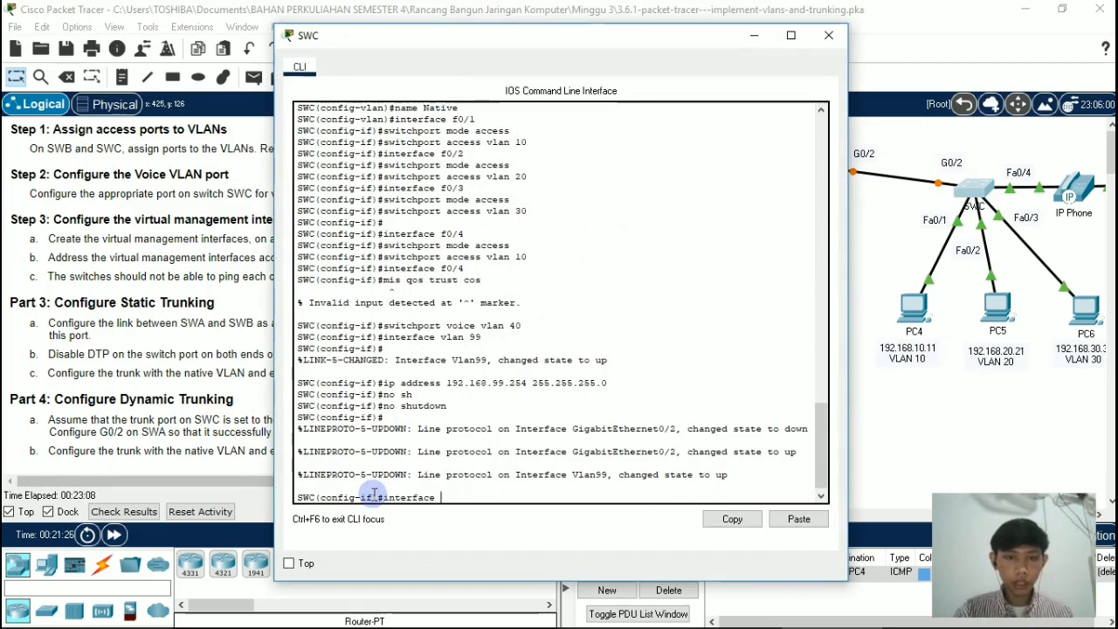
type("vlann")
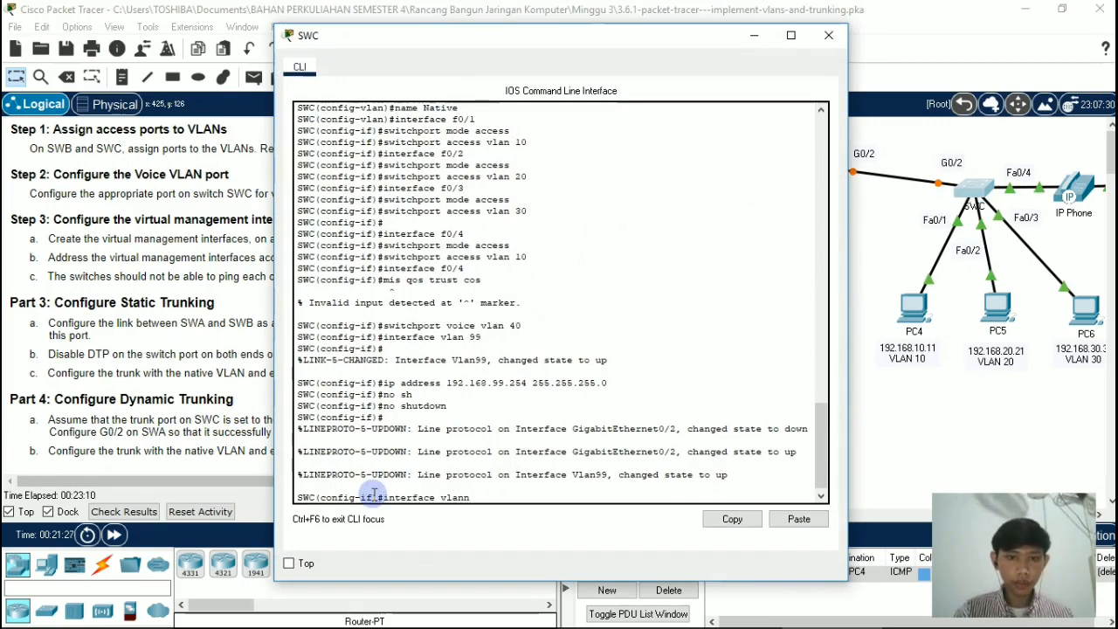
key("BackSpace")
key("BackSpace")
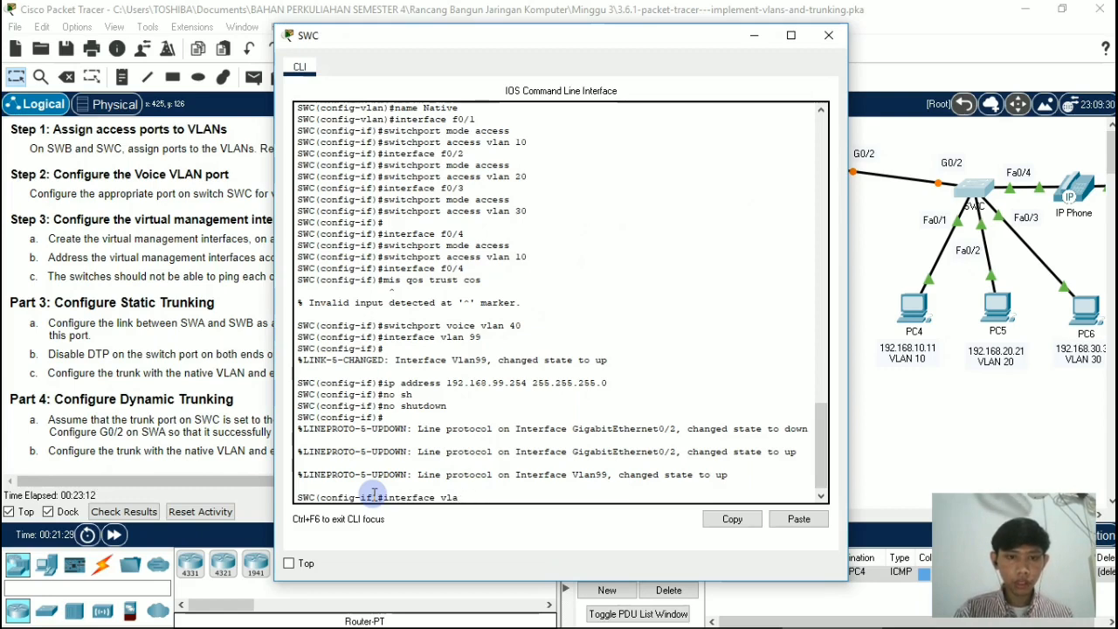
key("BackSpace")
key("BackSpace")
key("BackSpace")
type("g0/2")
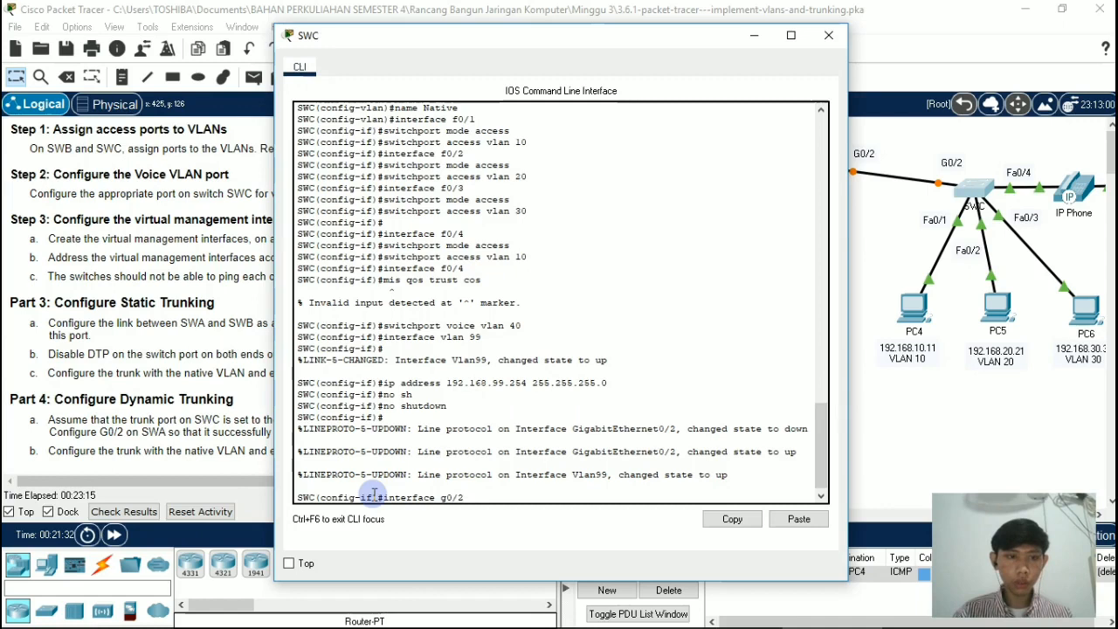
key("Return")
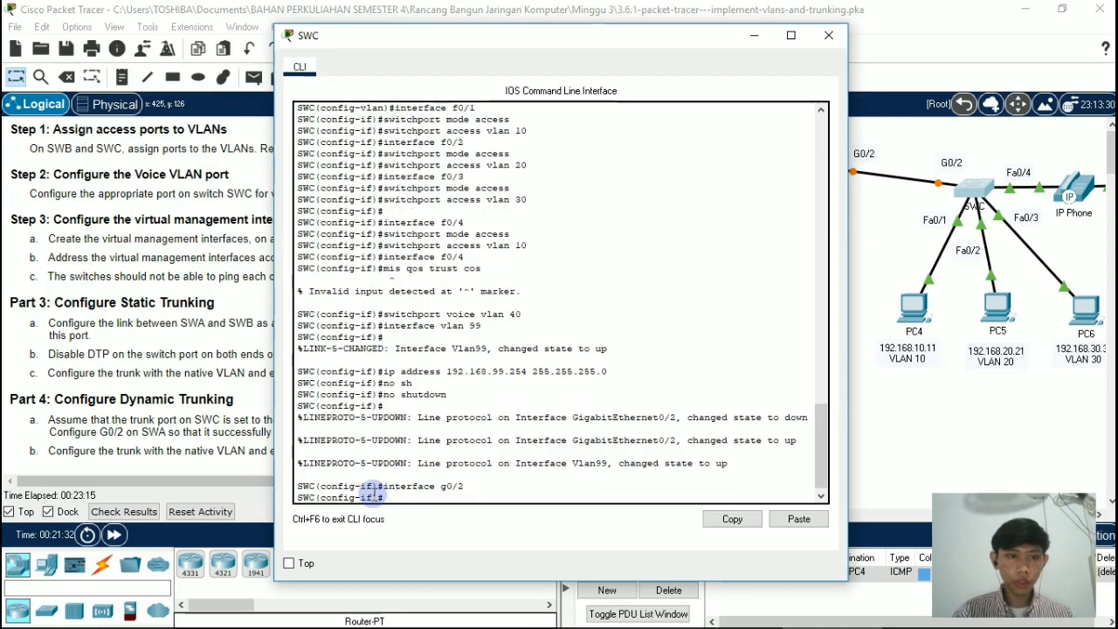
Step: Set SWC's g0/2 to trunk mode with switchport mode trunk
type("switch")
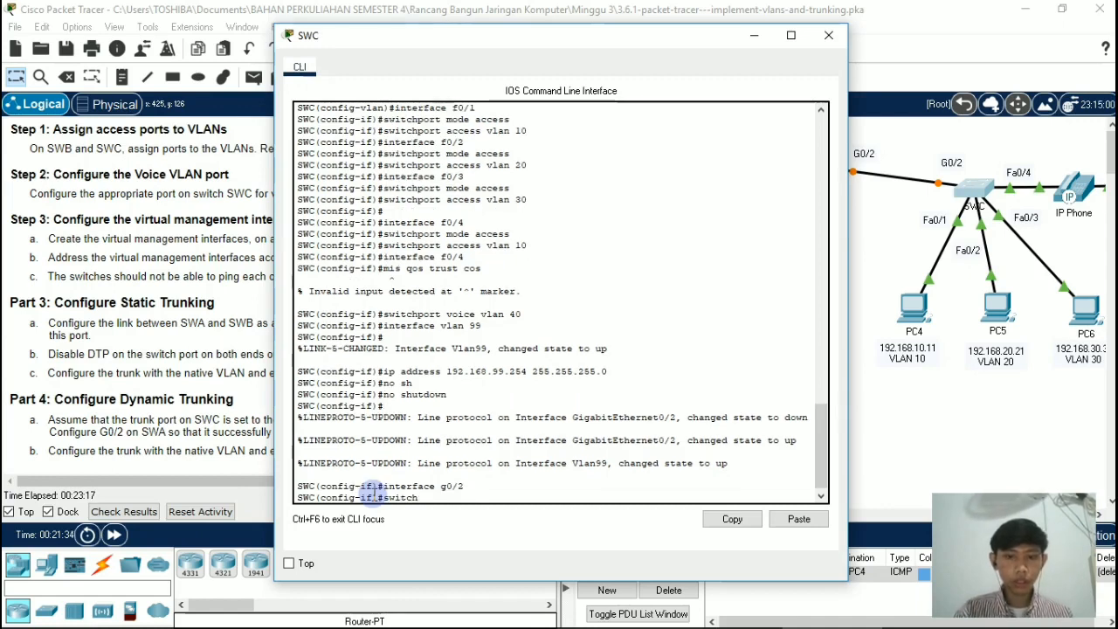
type("port mode")
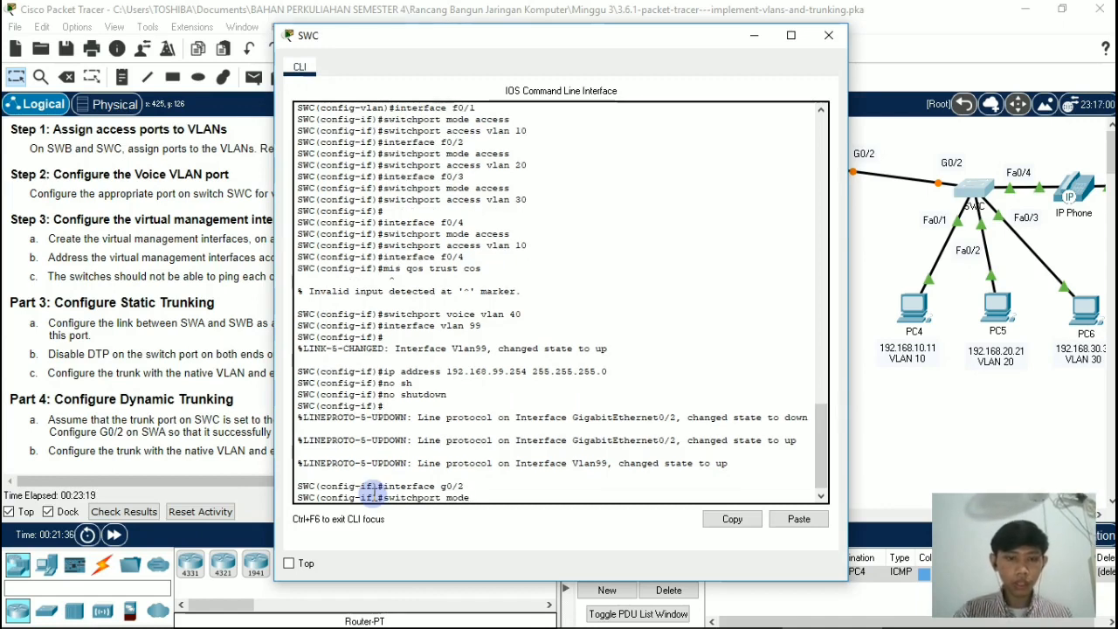
type(" tru")
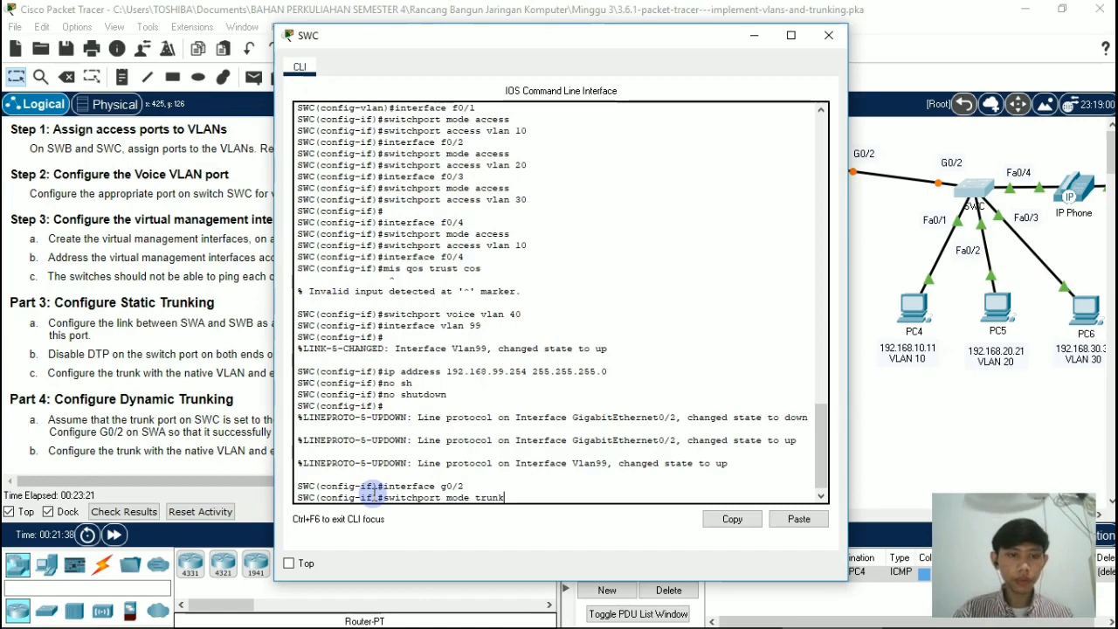
type("nk")
key("Return")
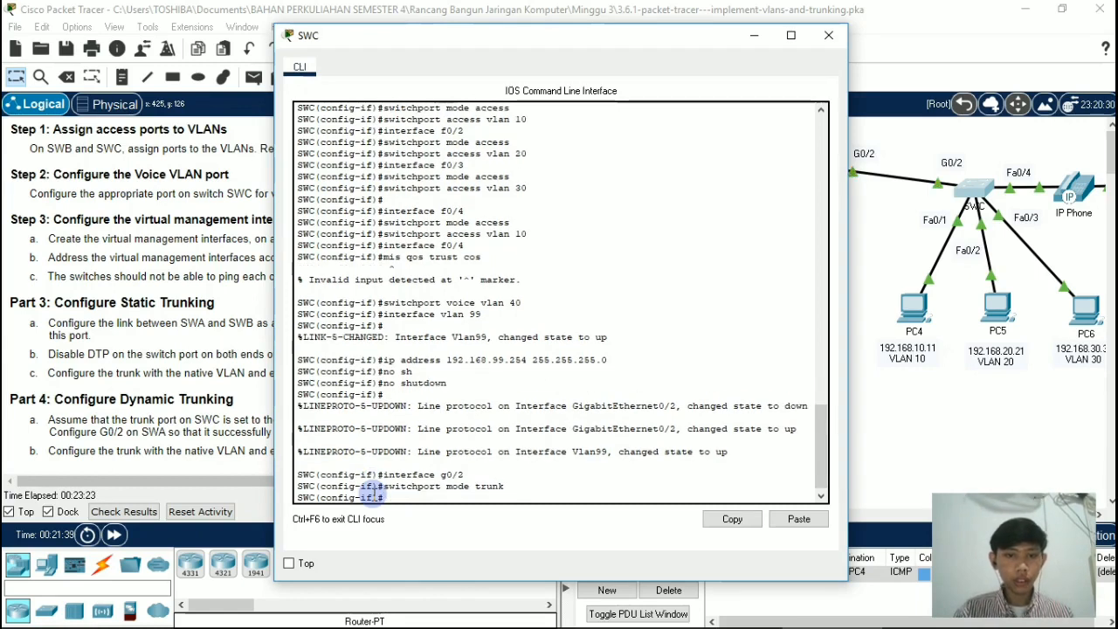
Step: Set VLAN 100 as the native VLAN on SWC's g0/2 with switchport trunk native vlan 100, and close the switch's window
type("switchport")
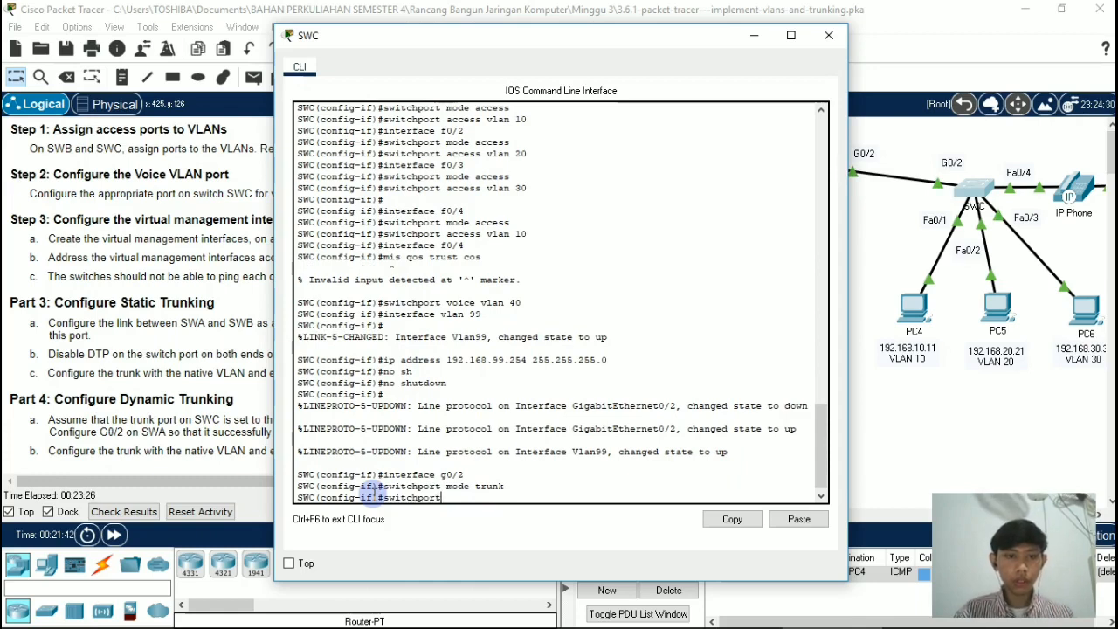
type(" trun")
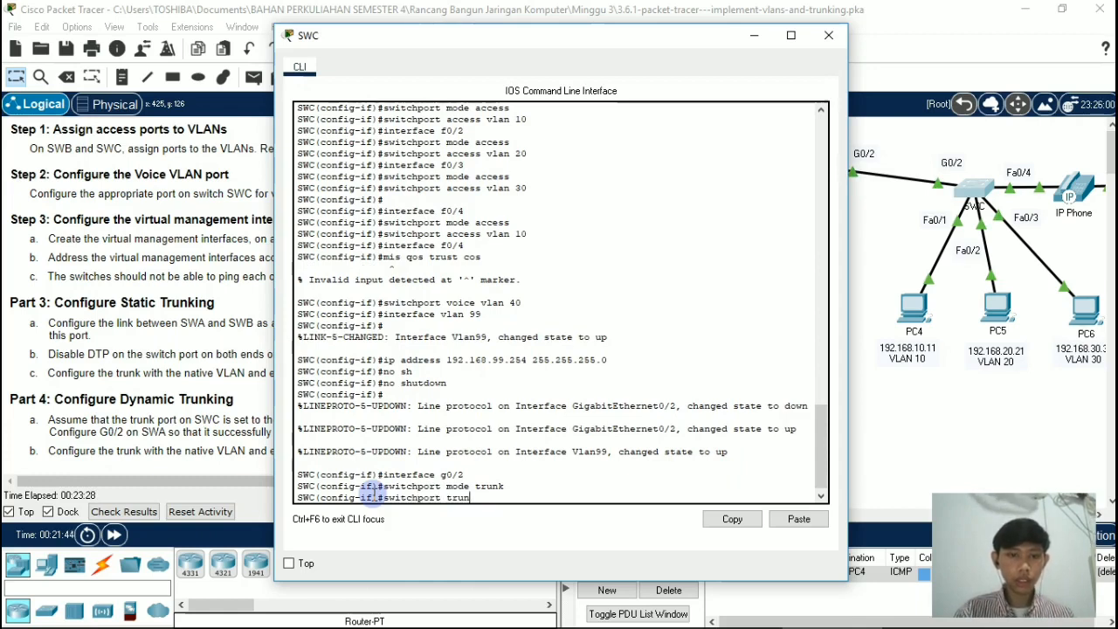
type("k native")
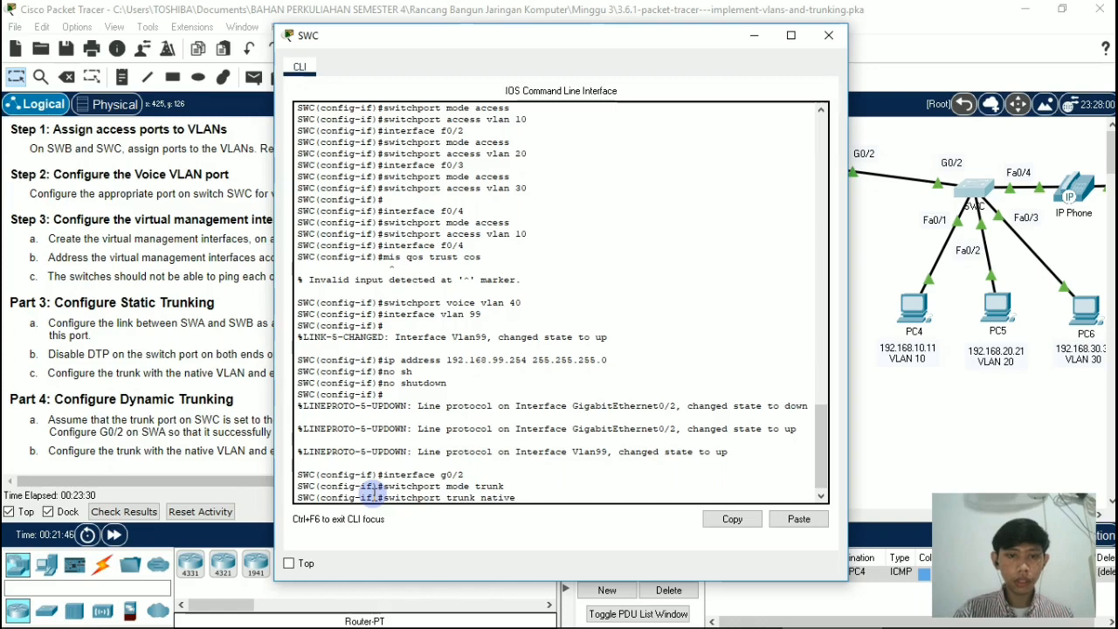
type(" vlan")
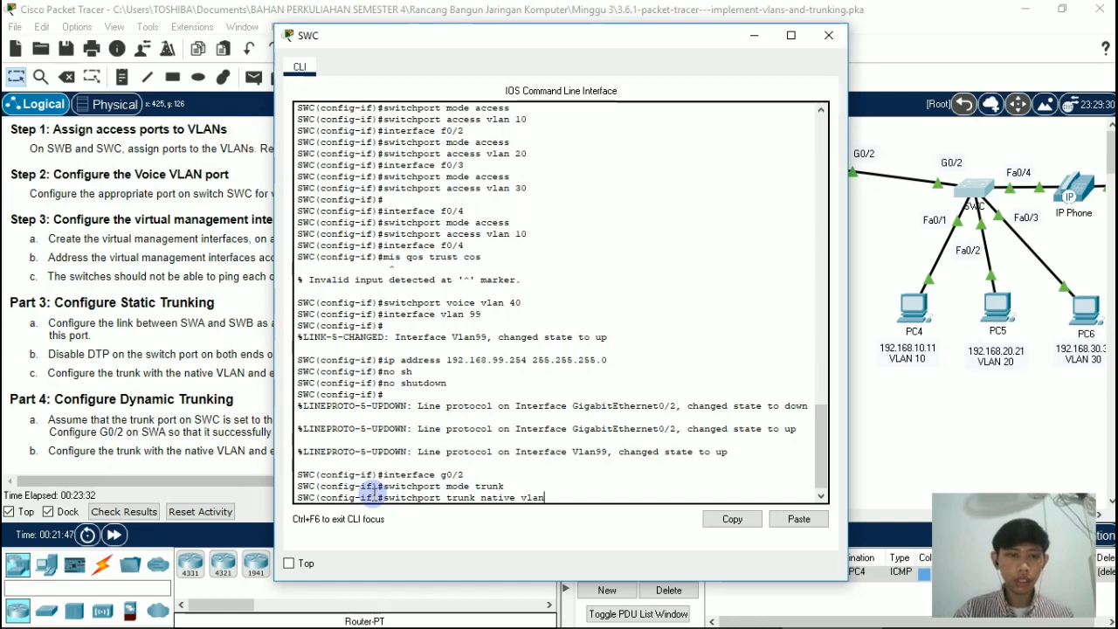
type(" 100")
key("Return")
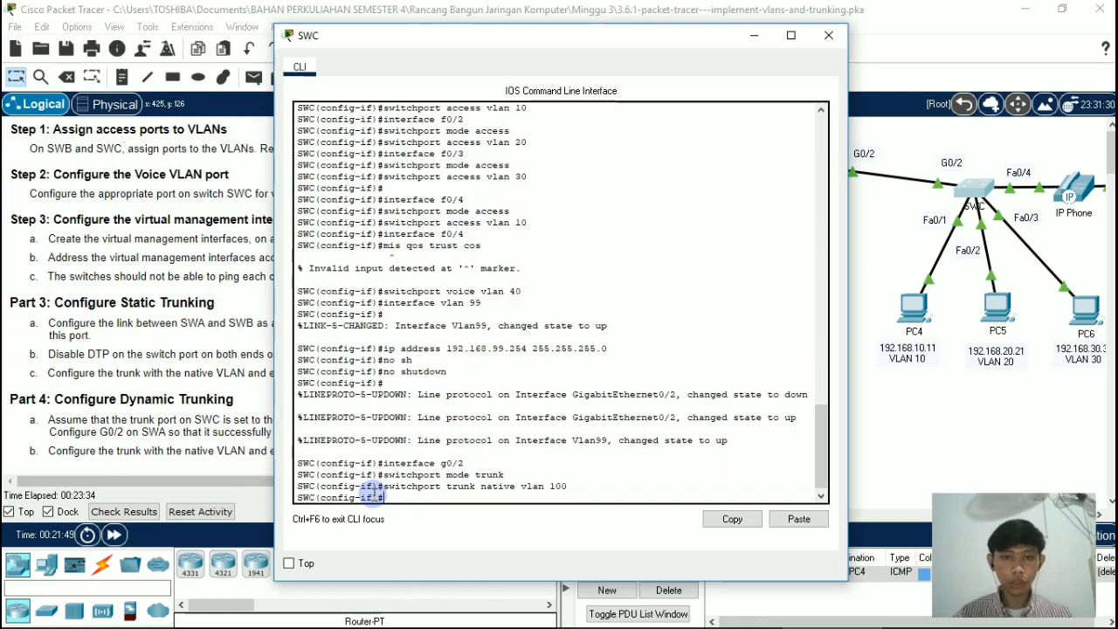
left_click(829, 36)
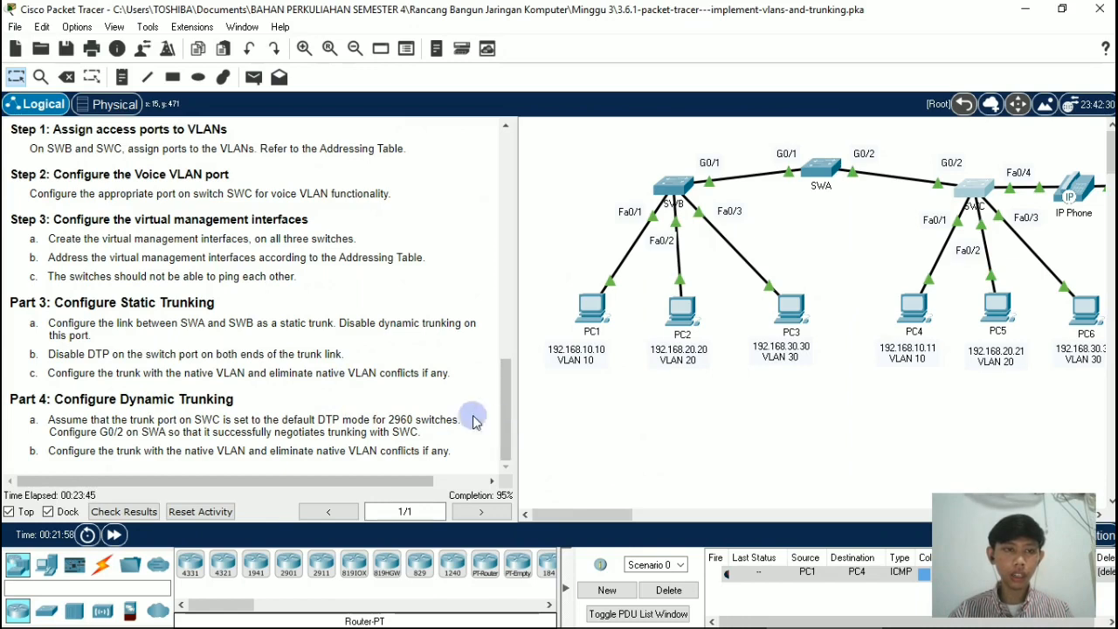
Step: Review the activity instructions from the Addressing Table and VLAN Table through Part 4, Configure Dynamic Trunking
scroll(510, 299, "up", 1)
left_click_drag(510, 299, 506, 140)
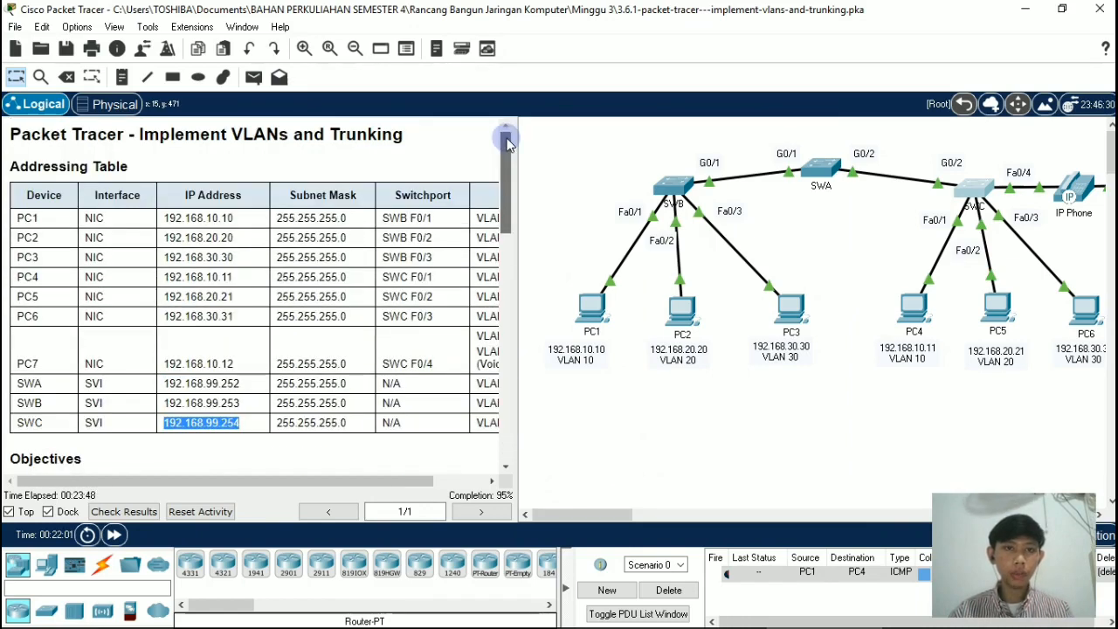
scroll(508, 325, "down", 1)
scroll(509, 325, "down", 10)
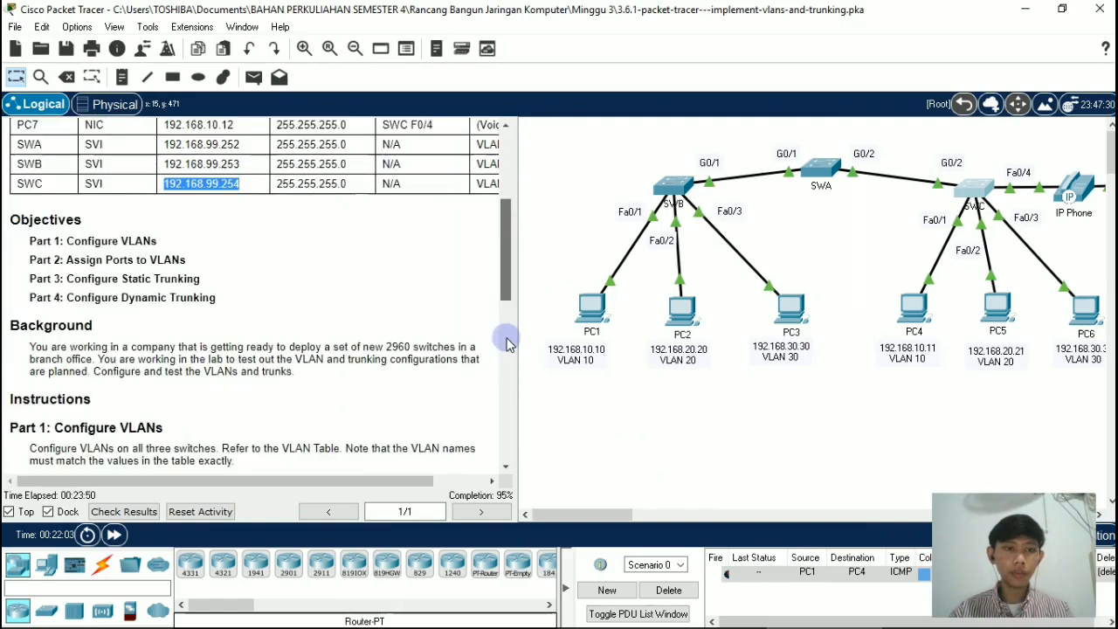
left_click_drag(508, 341, 509, 300)
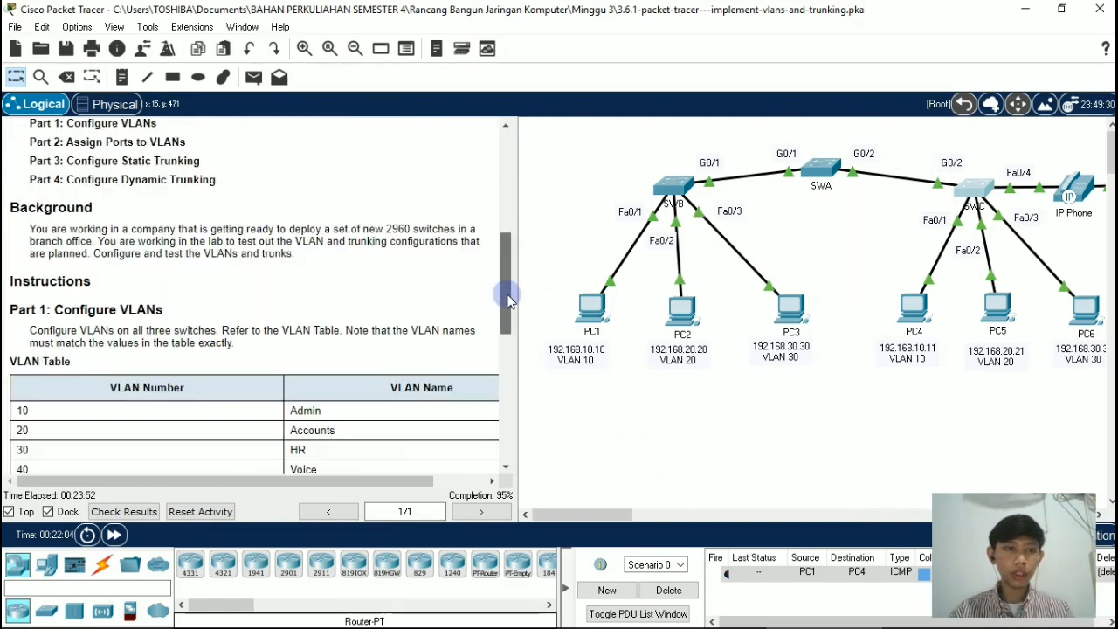
scroll(509, 439, "down", 9)
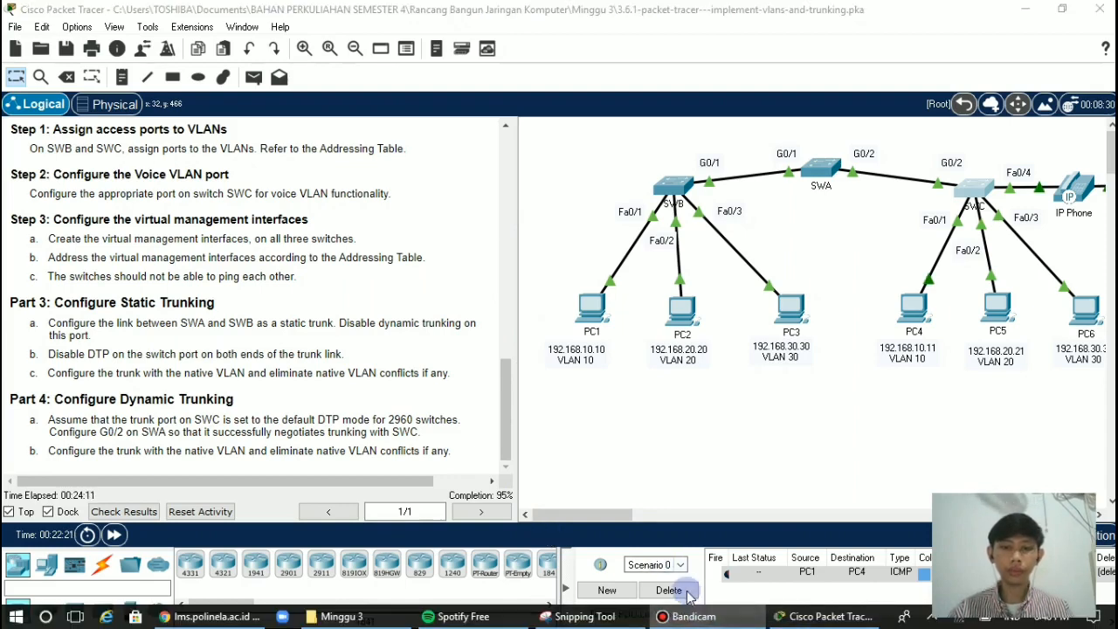
left_click(687, 616)
left_click(687, 616)
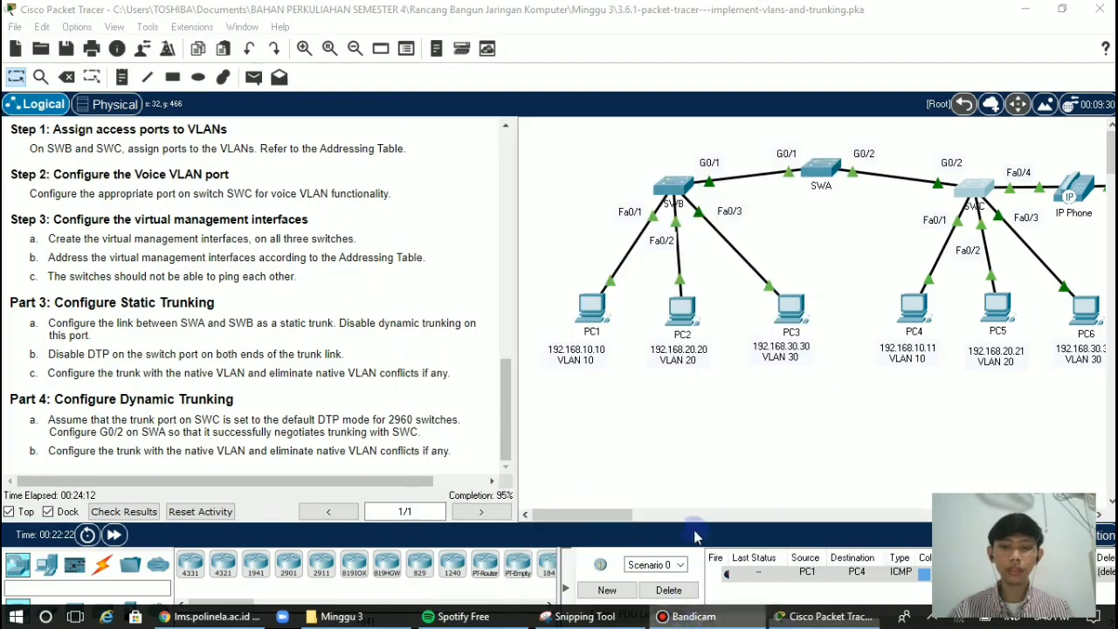